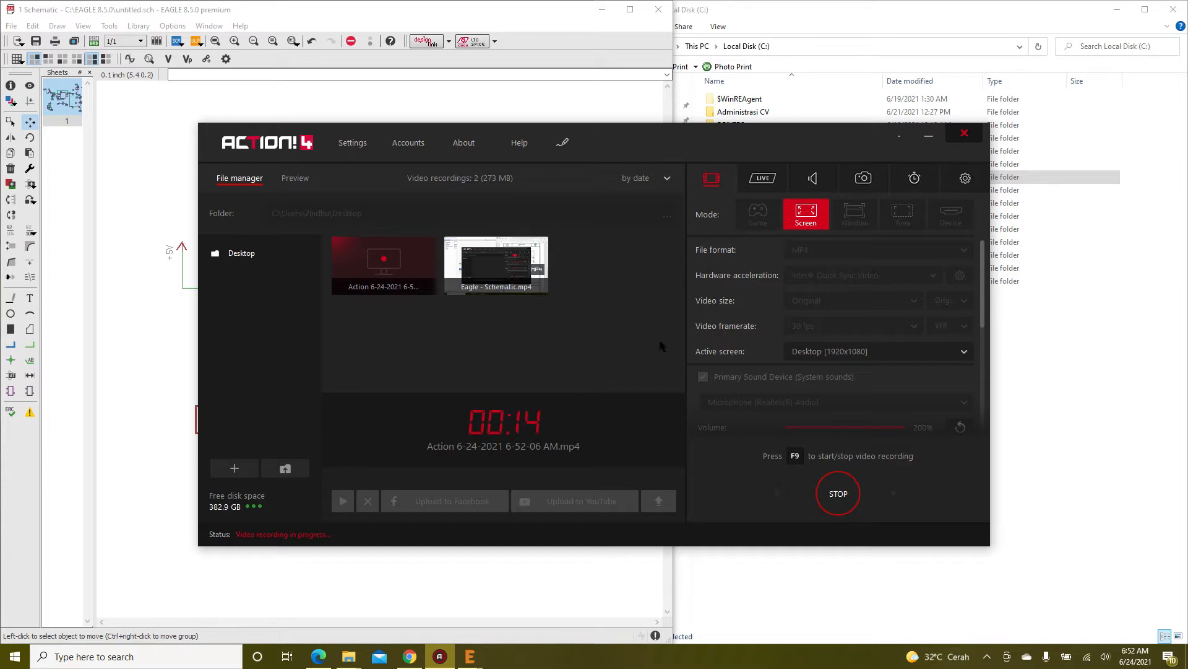
# - Switch to the EAGLE schematic window and maximize it
pyautogui.click(485, 28)
pyautogui.click(690, 39)
pyautogui.click(506, 31)
pyautogui.click(629, 9)
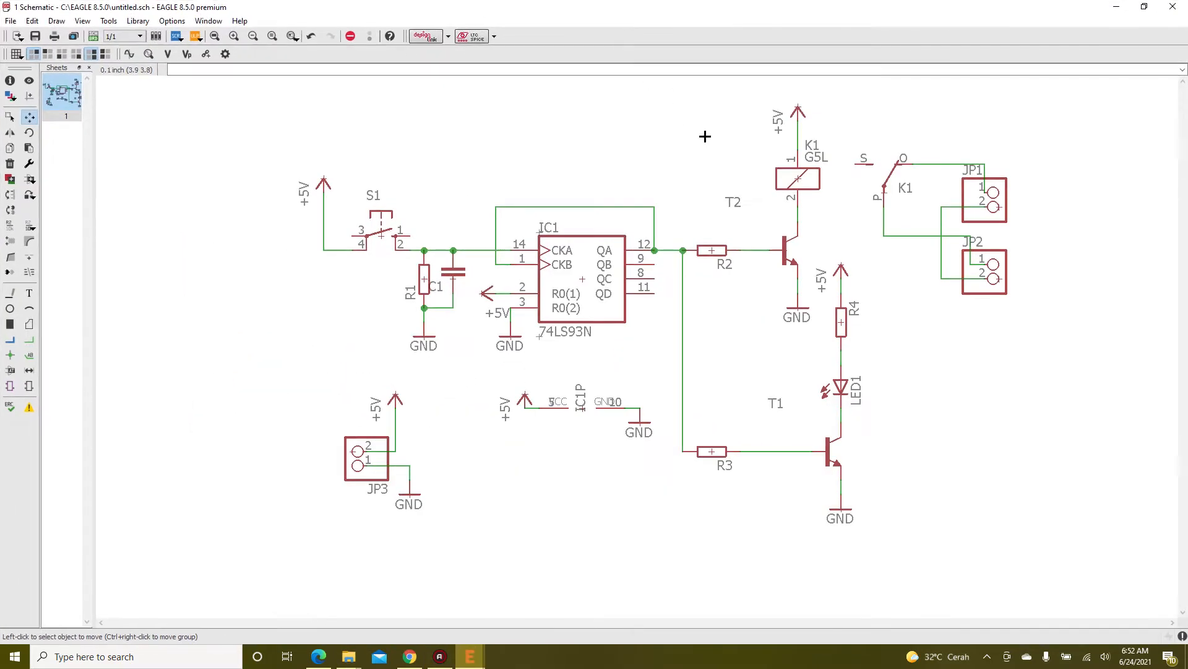
# - Check the reference circuit in Perc2_pushbutton.pdf in the Edge browser and return to the EAGLE schematic
pyautogui.click(318, 656)
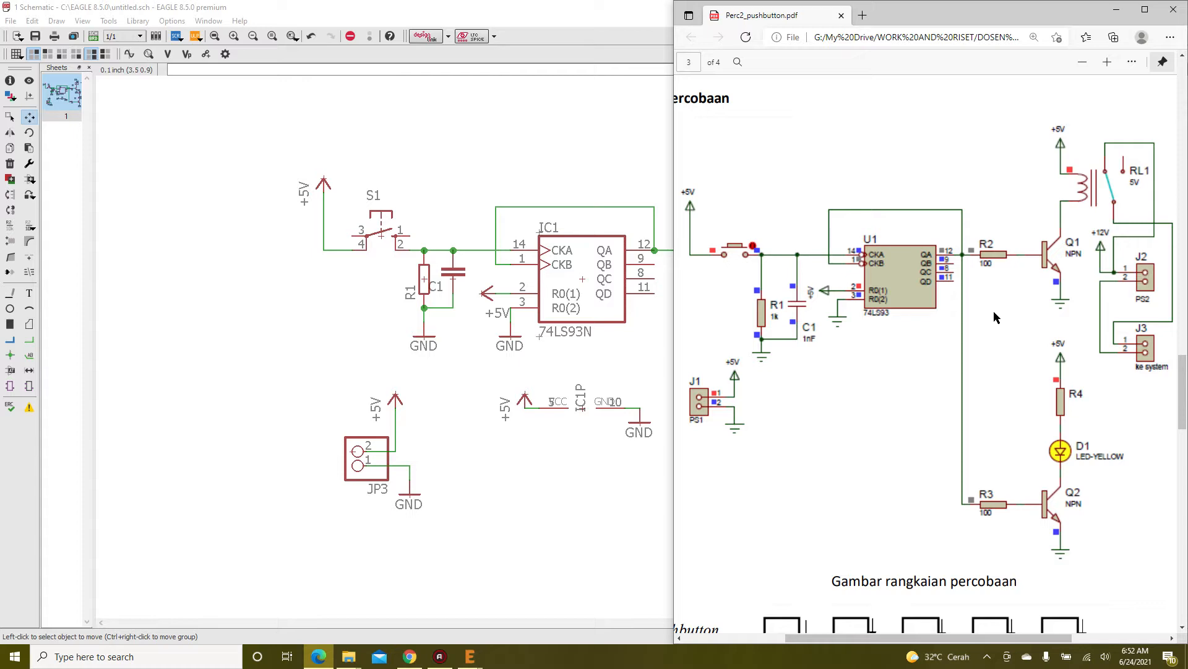
pyautogui.scroll(-10, 1004, 342)
pyautogui.scroll(10, 1005, 345)
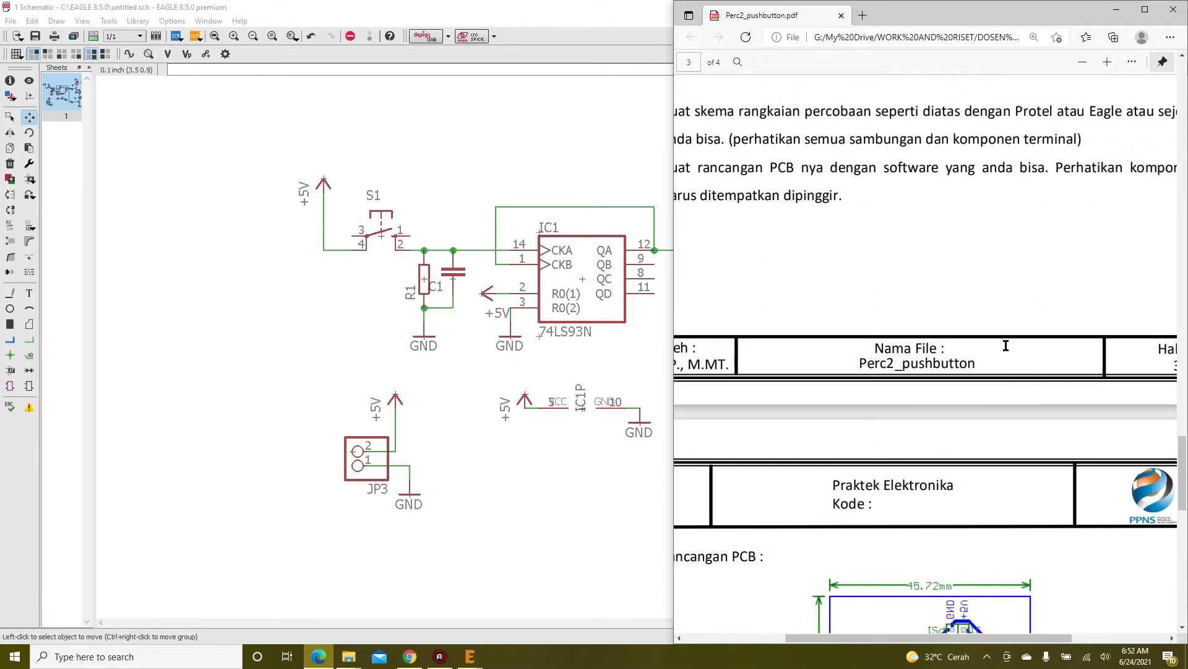
pyautogui.click(308, 341)
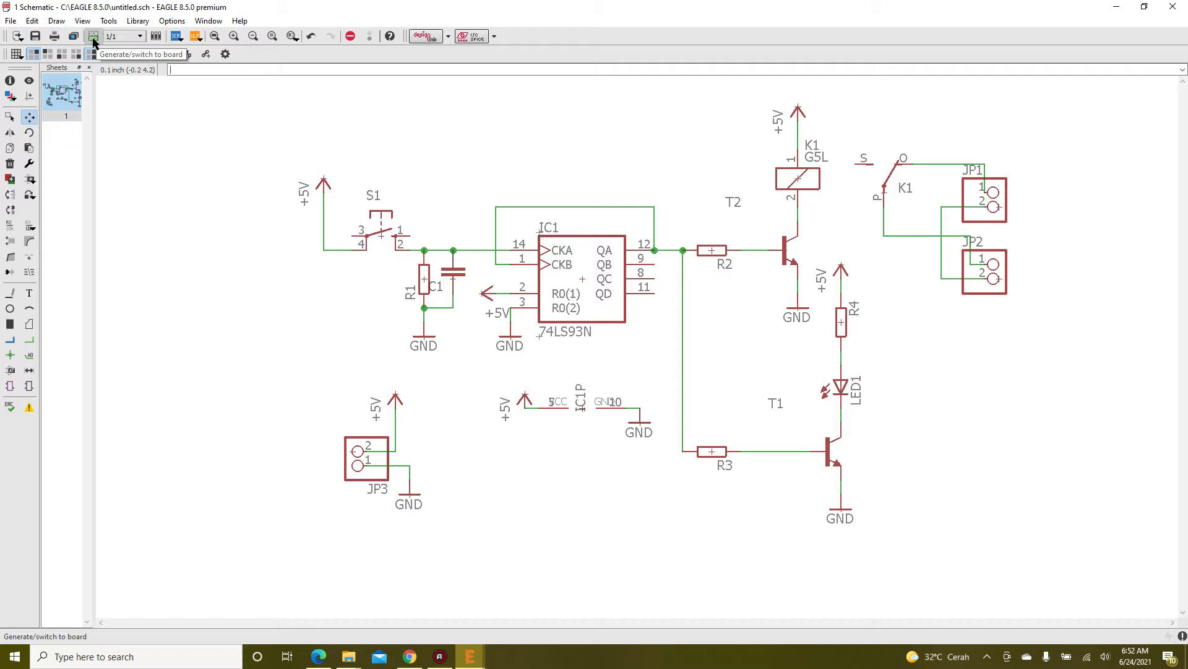
# - Create the board untitled.brd from the schematic and maximize the board window
pyautogui.click(12, 22)
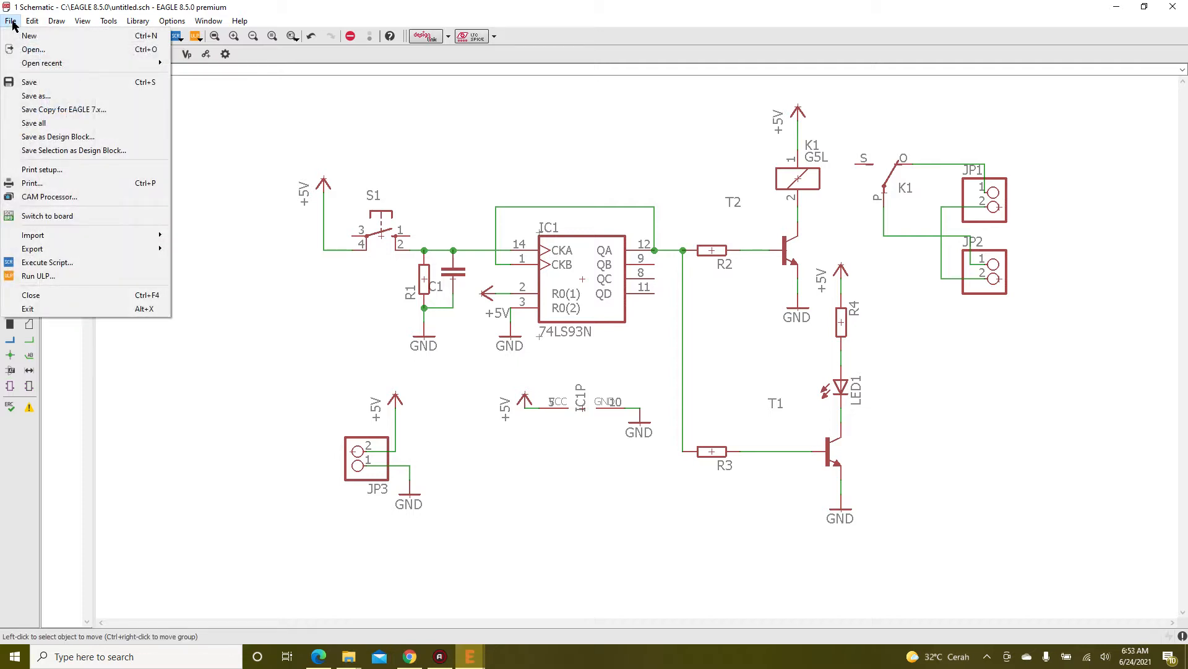
pyautogui.click(75, 217)
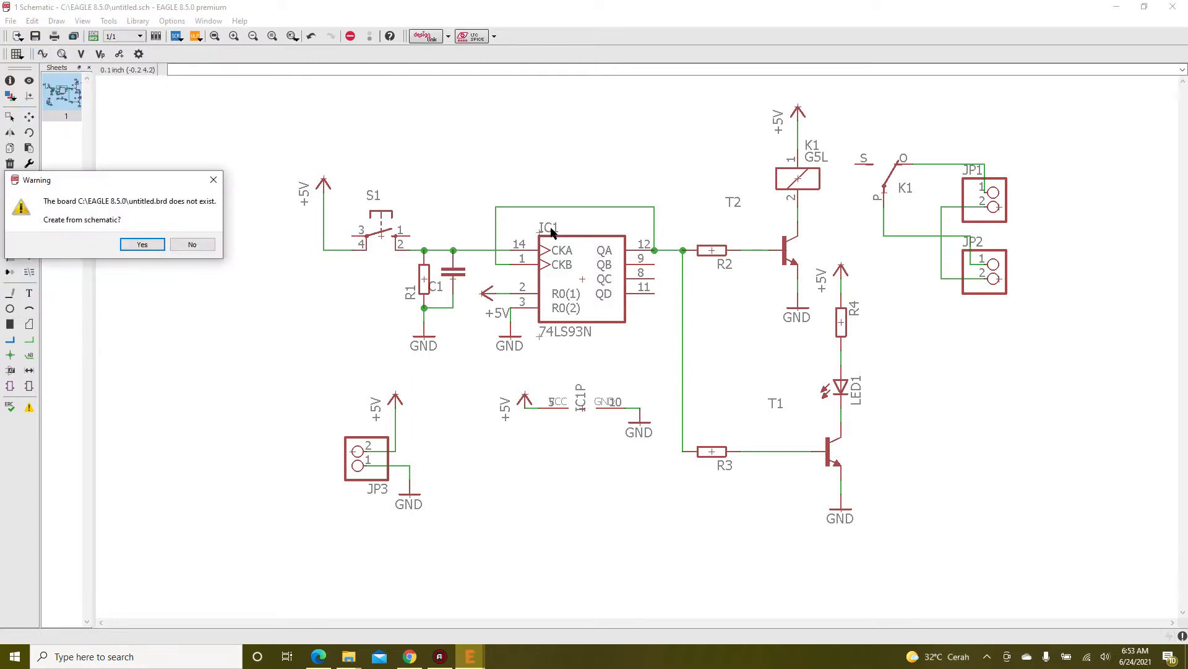
pyautogui.click(143, 245)
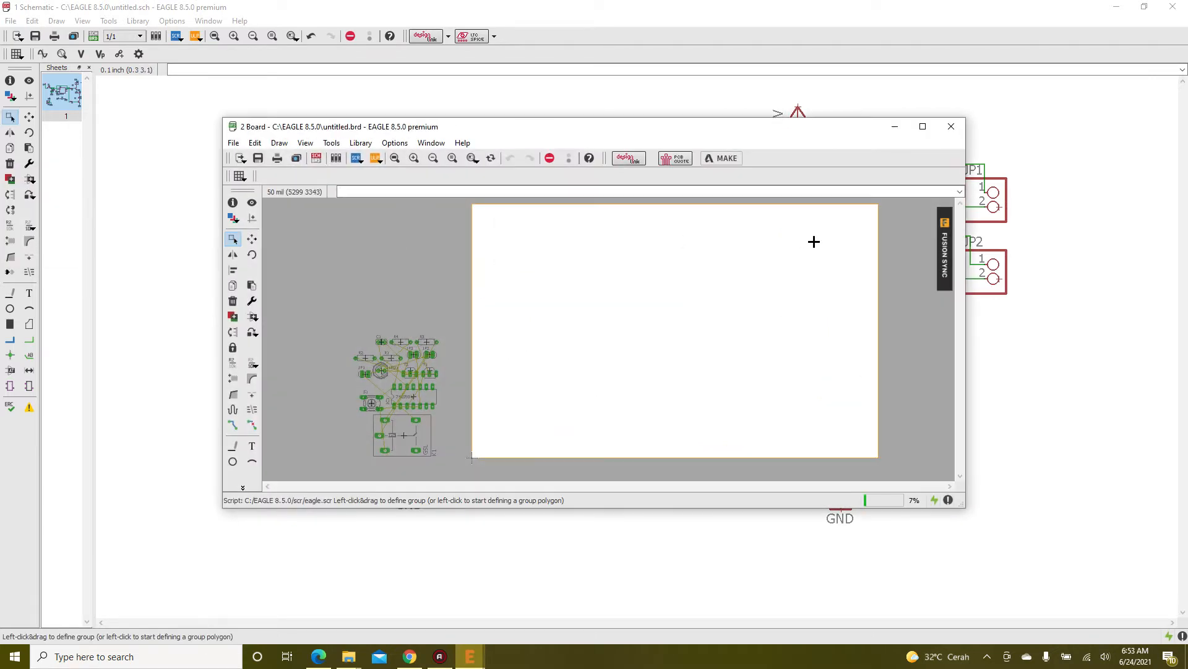
pyautogui.click(922, 127)
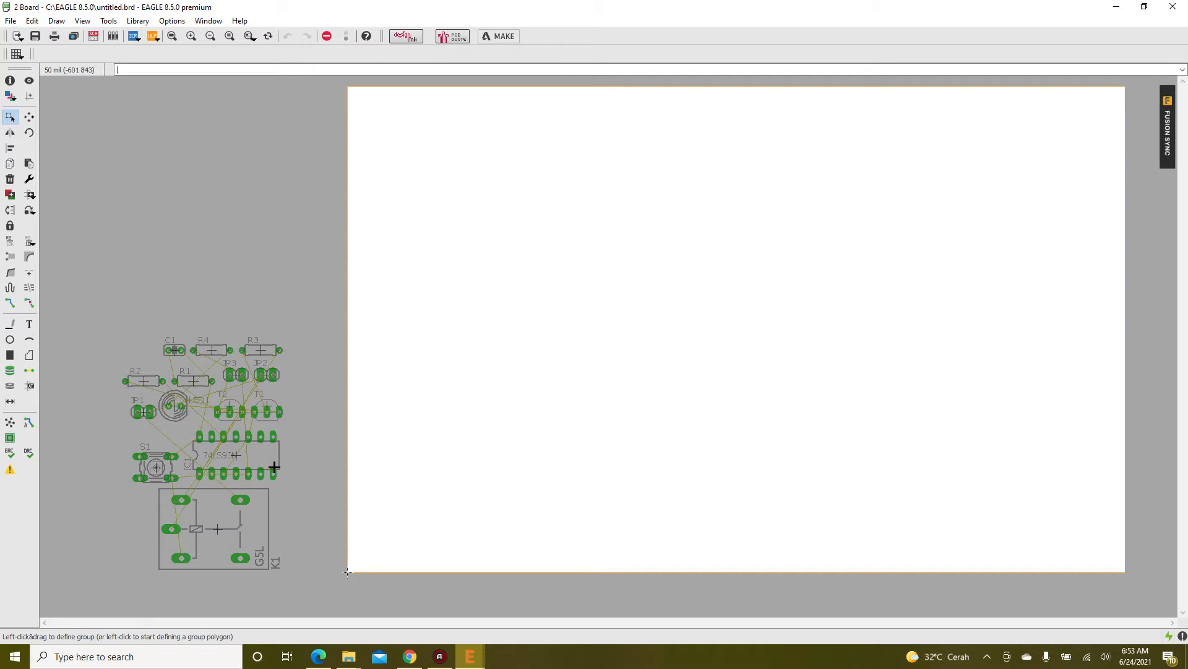
# - View the PCB layout drawing on page 4 of the reference PDF in Edge and return to the EAGLE board
pyautogui.click(319, 656)
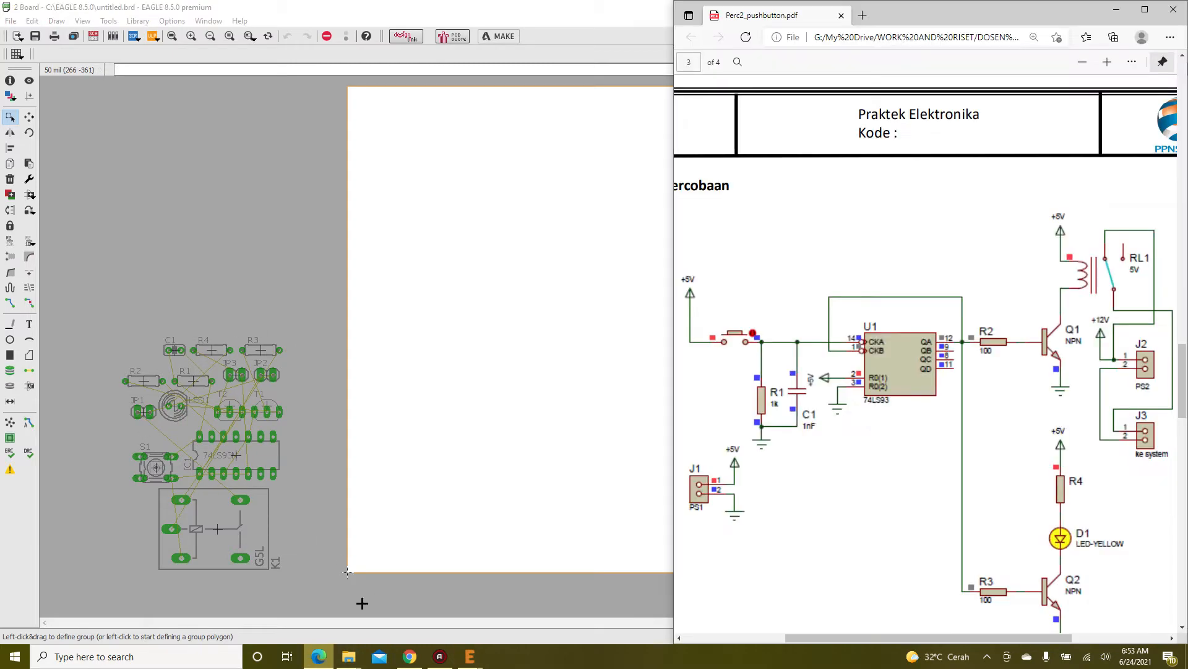
pyautogui.scroll(-10, 783, 438)
pyautogui.scroll(-4, 783, 438)
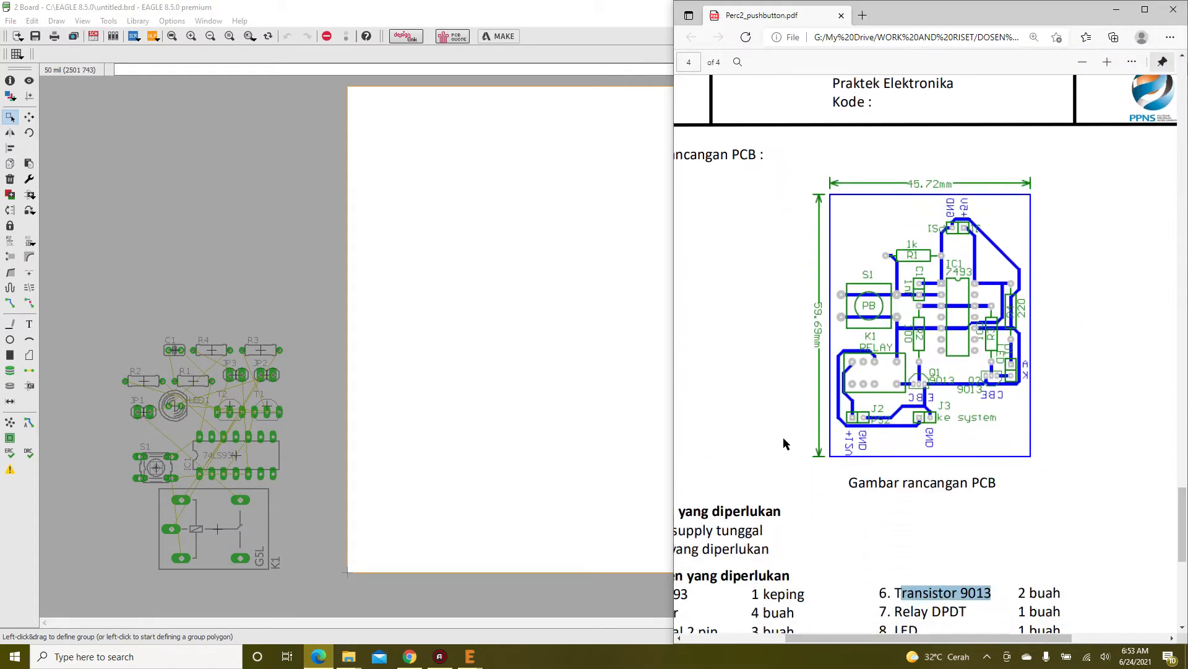
pyautogui.scroll(2, 971, 268)
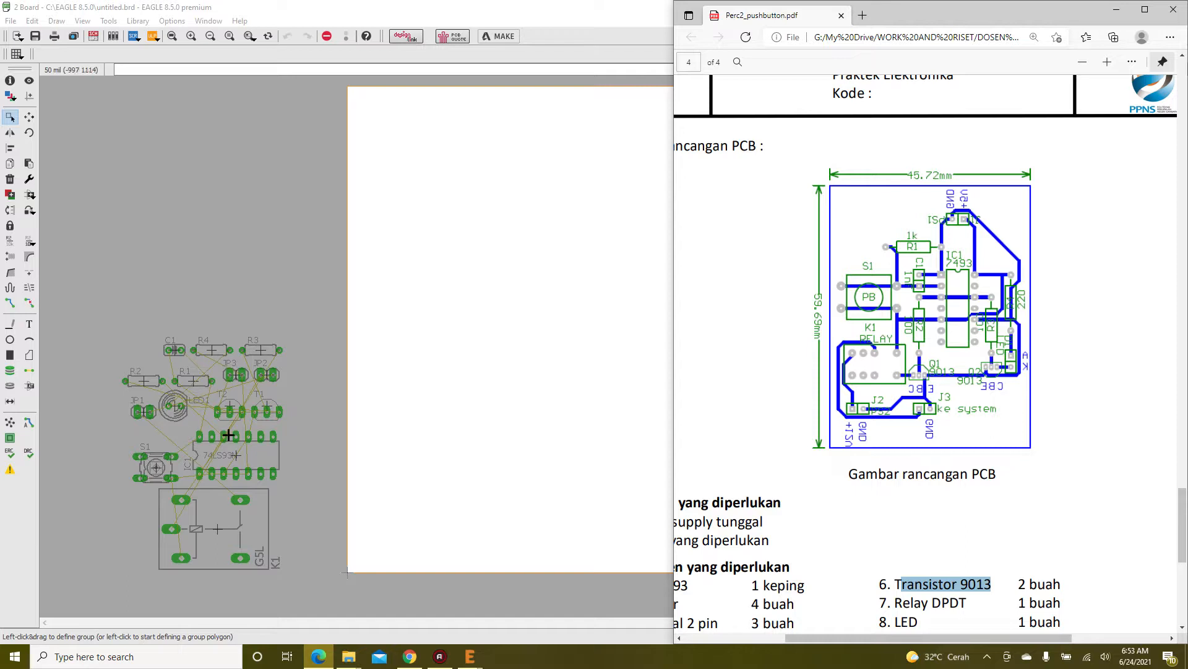
pyautogui.click(396, 436)
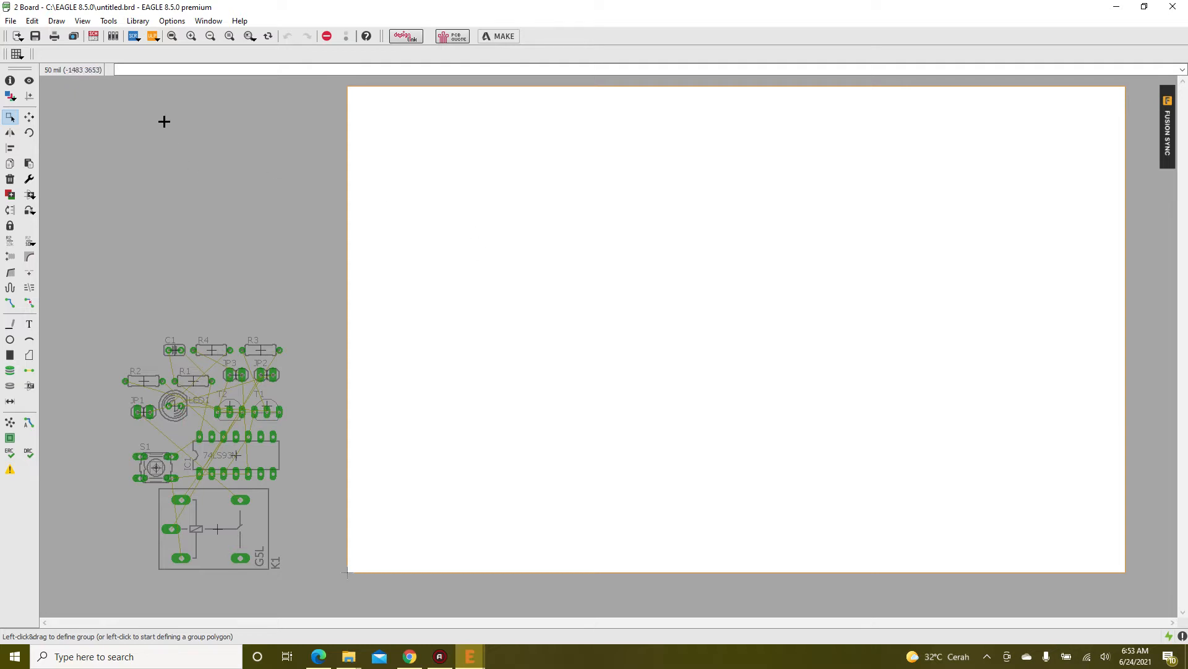
pyautogui.click(201, 21)
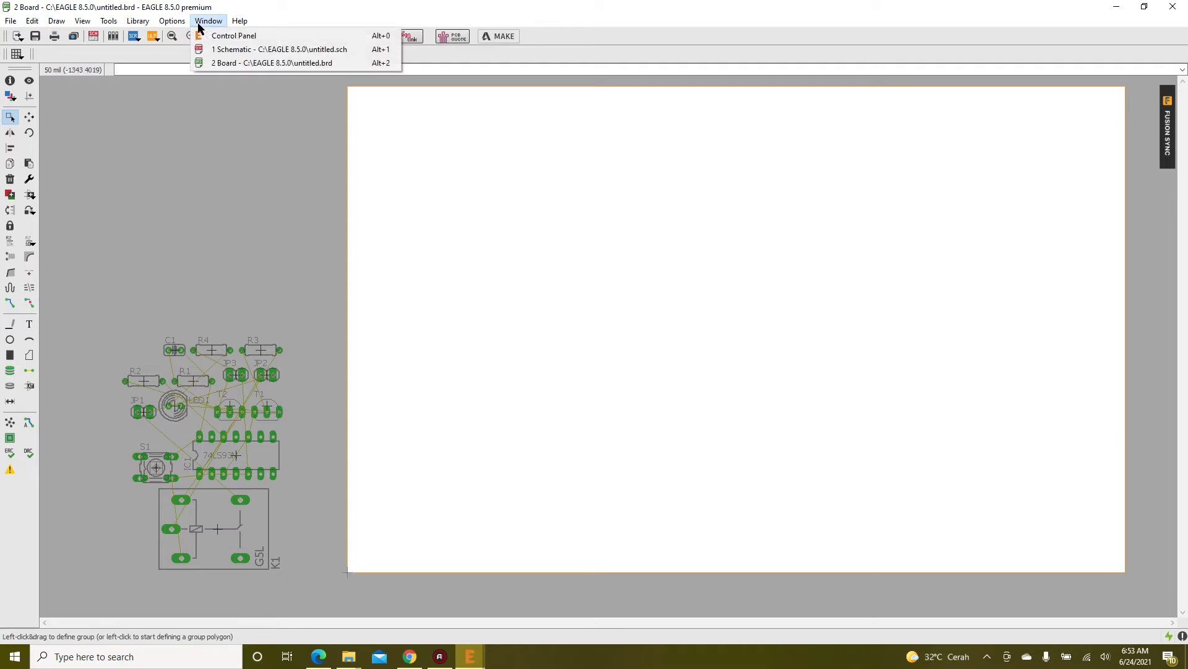
pyautogui.click(208, 35)
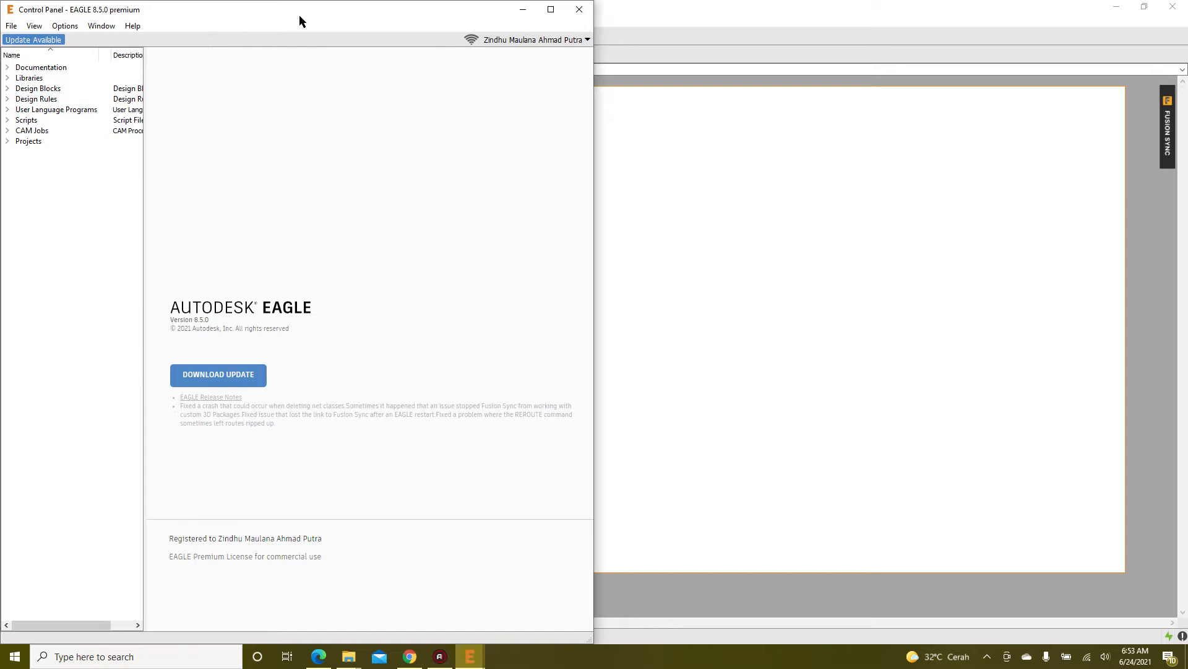
pyautogui.click(783, 30)
pyautogui.click(240, 21)
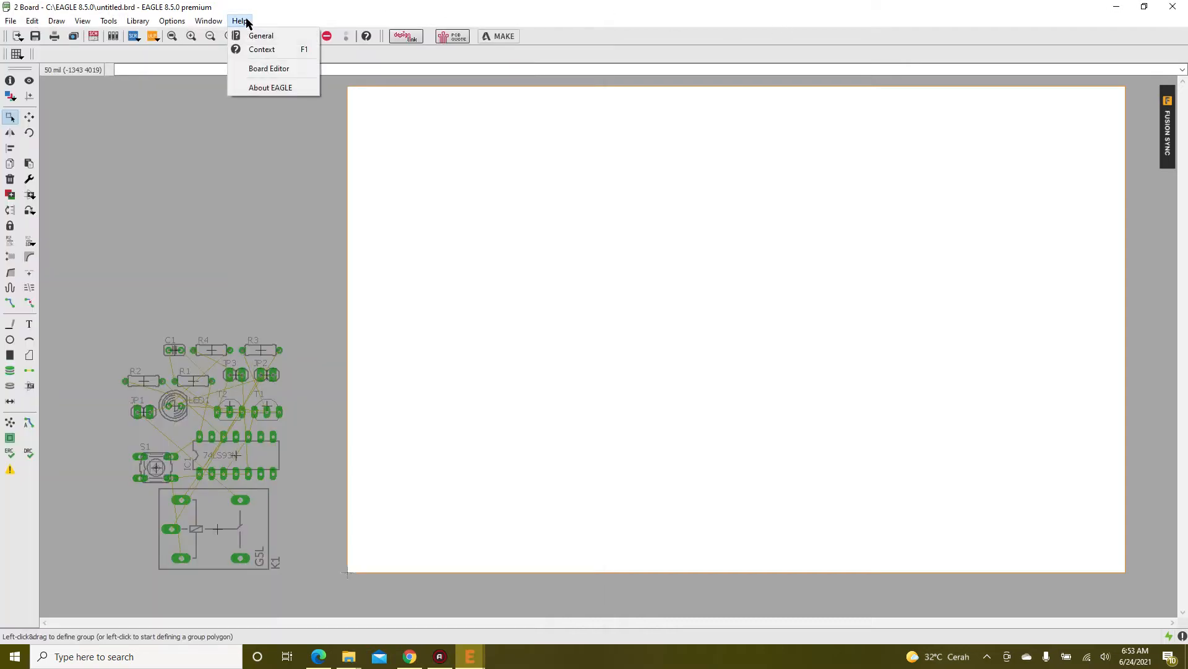
# - Set the layout background colour to black in the user interface settings
pyautogui.moveTo(175, 27)
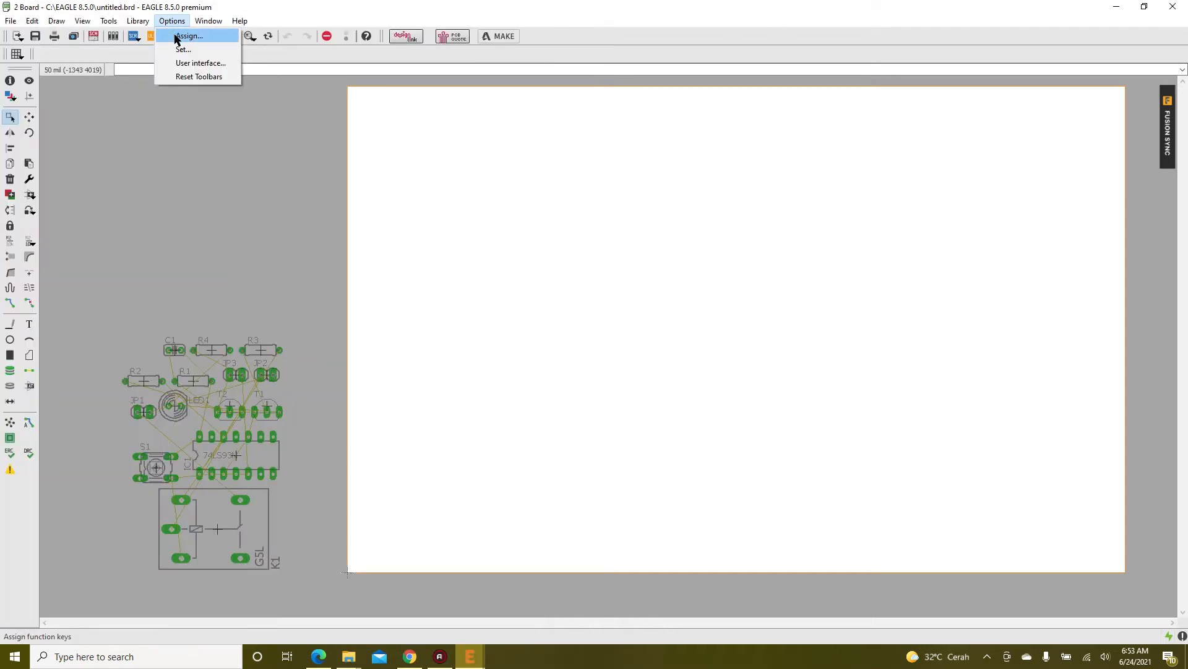
pyautogui.click(186, 63)
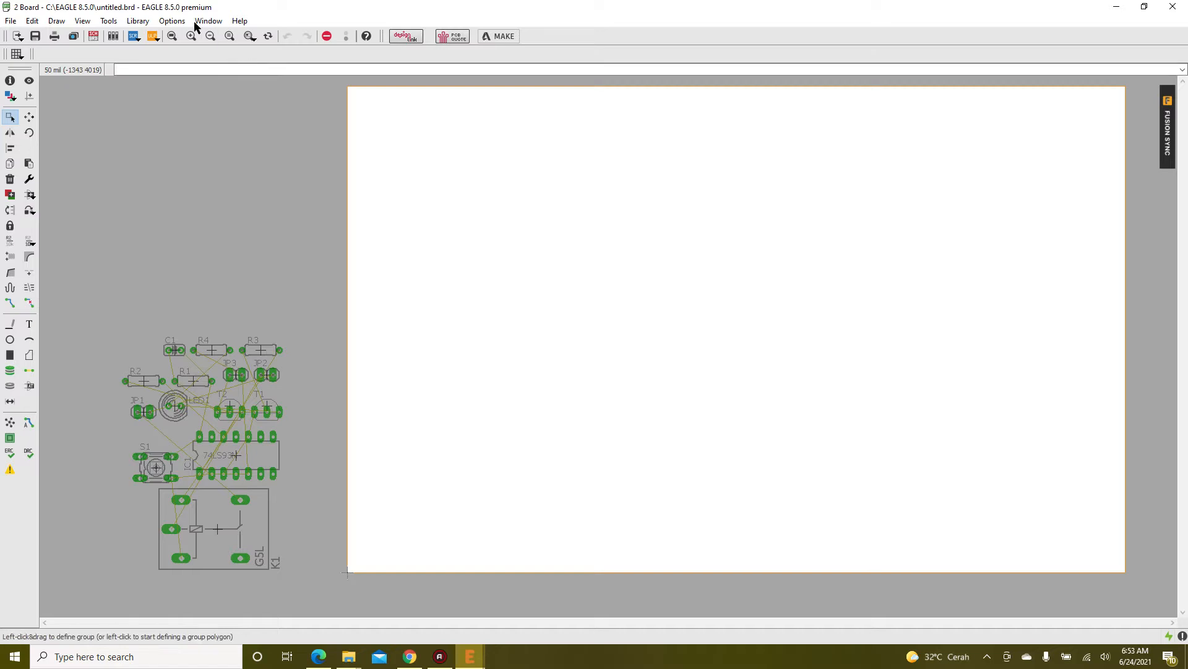
pyautogui.click(172, 21)
pyautogui.click(189, 62)
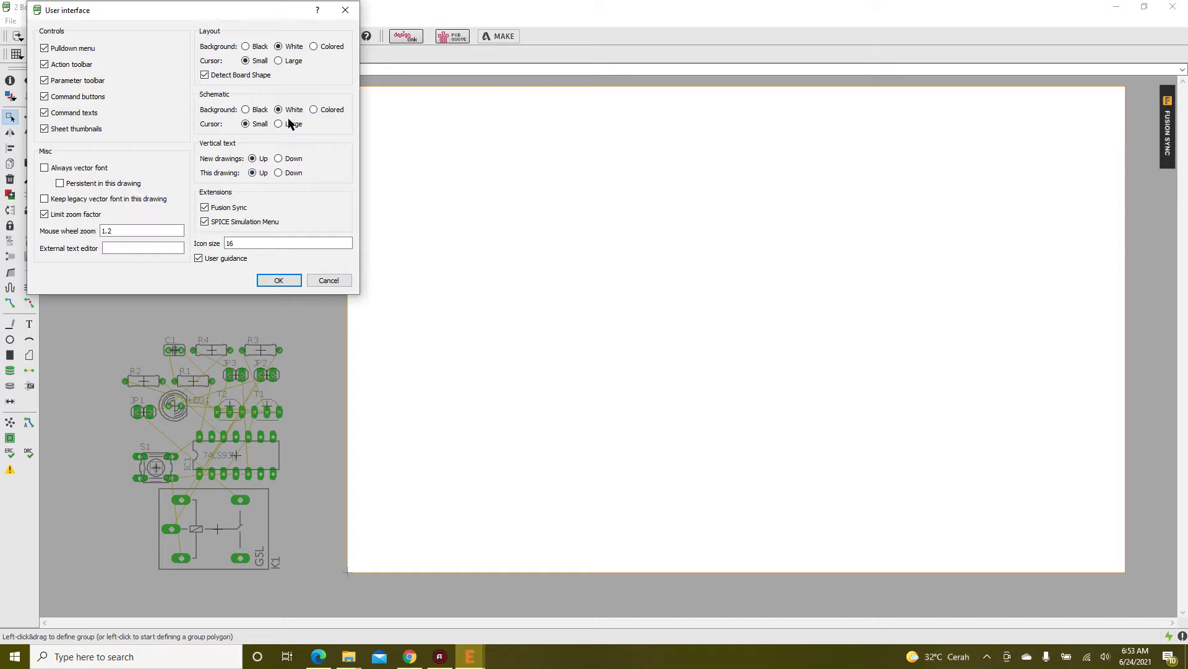
pyautogui.click(246, 46)
pyautogui.click(277, 279)
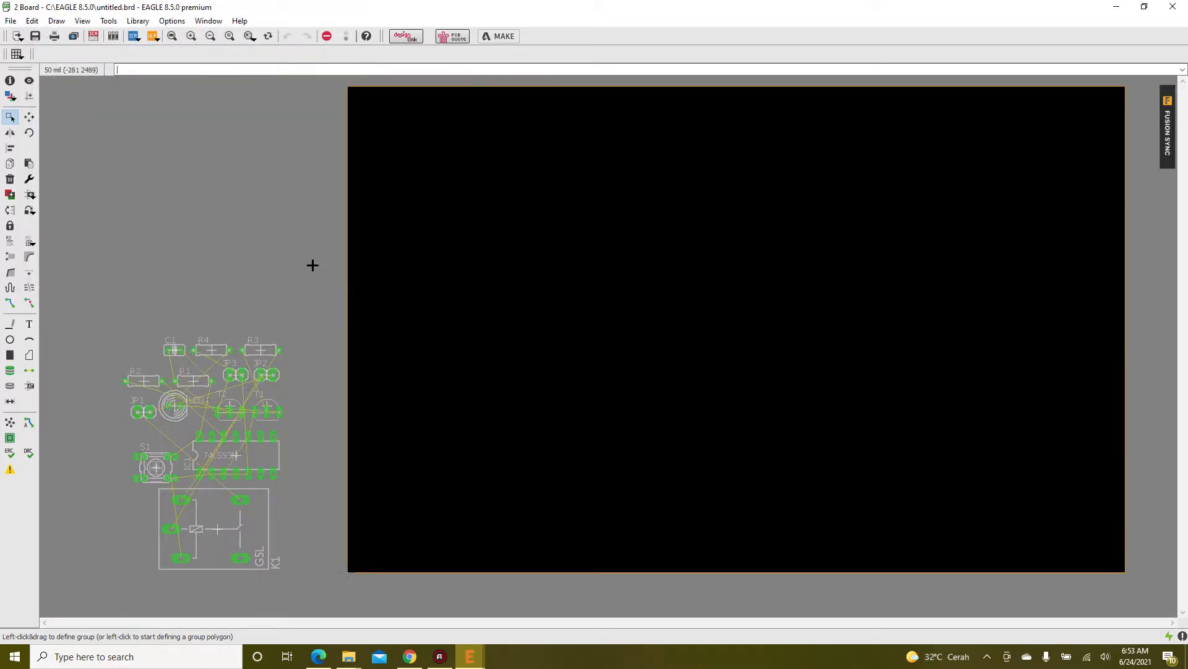
# - Examine the unplaced components and their airwires beside the empty board outline
pyautogui.scroll(8, 457, 177)
pyautogui.scroll(-13, 491, 181)
pyautogui.scroll(8, 433, 255)
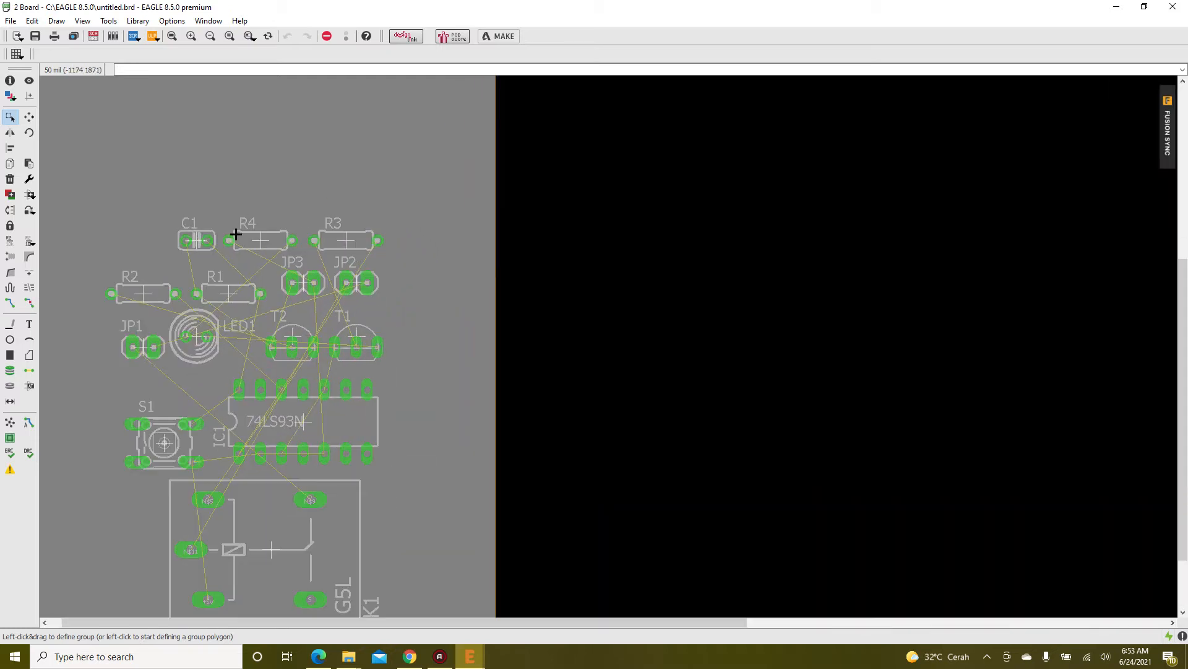
pyautogui.scroll(-5, 285, 297)
pyautogui.scroll(3, 284, 297)
pyautogui.scroll(-3, 152, 383)
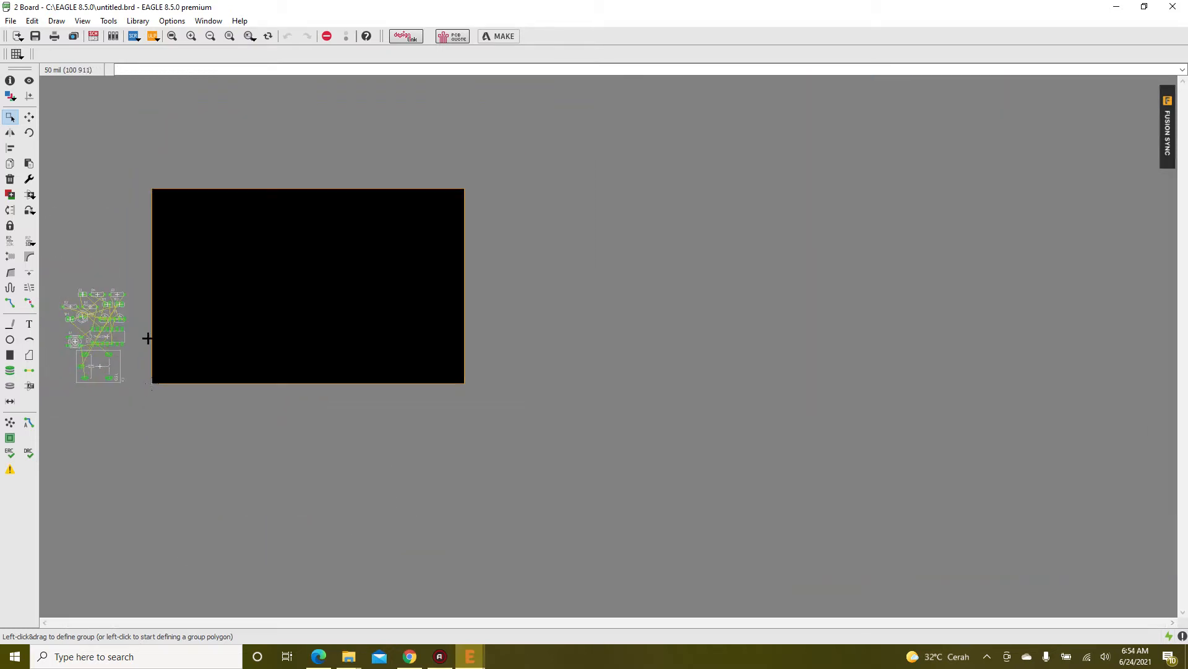
pyautogui.scroll(-2, 156, 338)
pyautogui.scroll(2, 76, 337)
pyautogui.scroll(4, 115, 333)
pyautogui.scroll(-4, 266, 294)
pyautogui.scroll(-1, 267, 292)
pyautogui.scroll(1, 254, 267)
pyautogui.scroll(2, 252, 263)
pyautogui.scroll(2, 253, 215)
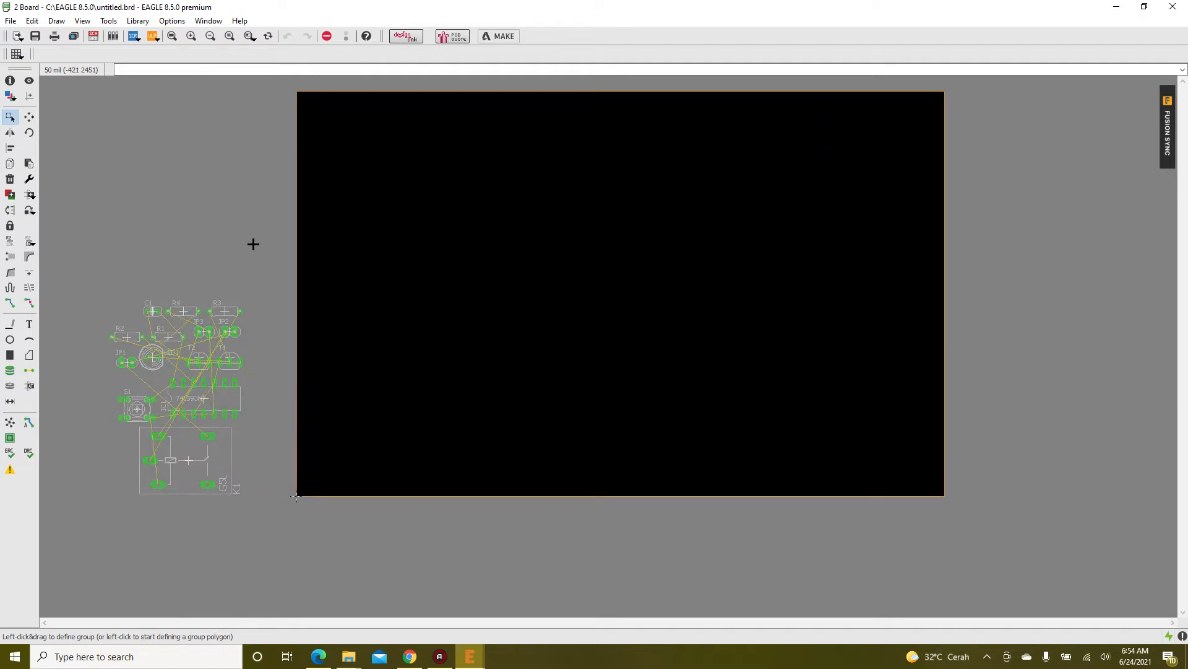
pyautogui.scroll(-3, 255, 247)
pyautogui.scroll(3, 252, 241)
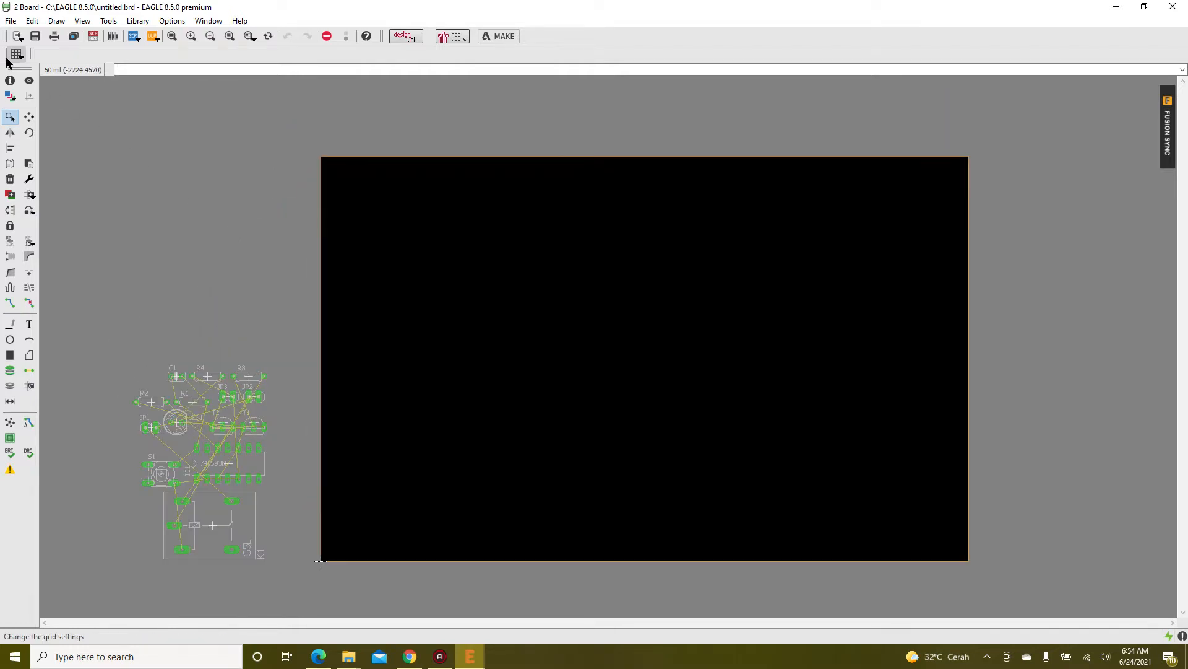
# - Turn on the board grid display and set the grid size to 0.635 mm
pyautogui.click(12, 57)
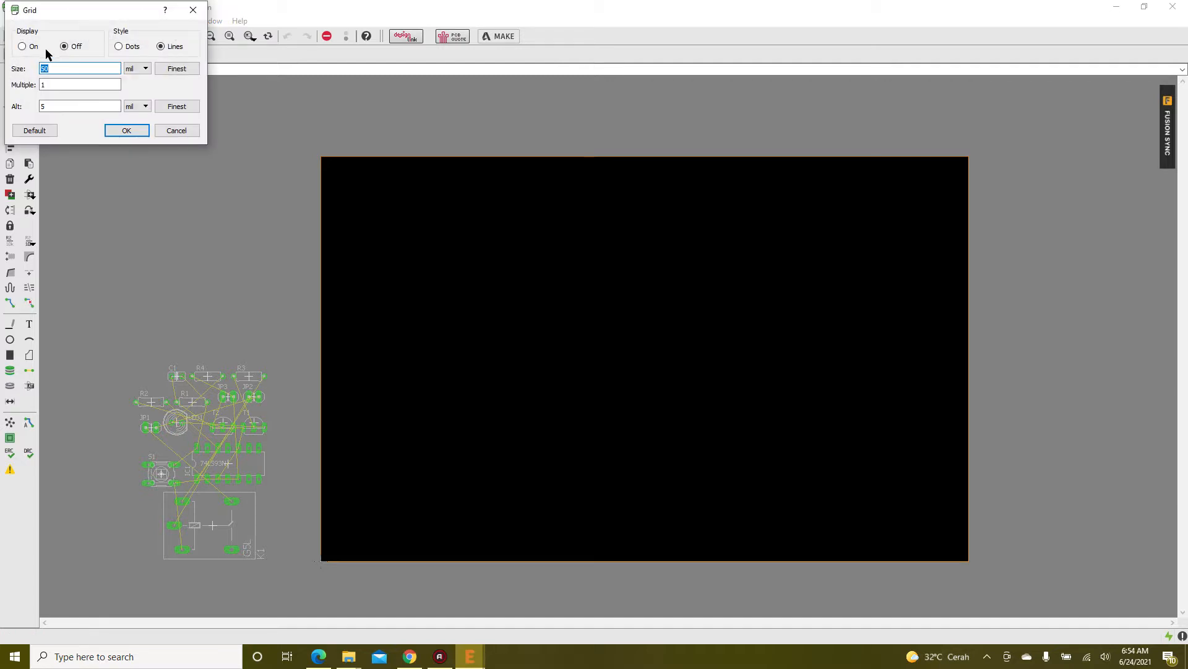
pyautogui.click(27, 48)
pyautogui.click(131, 70)
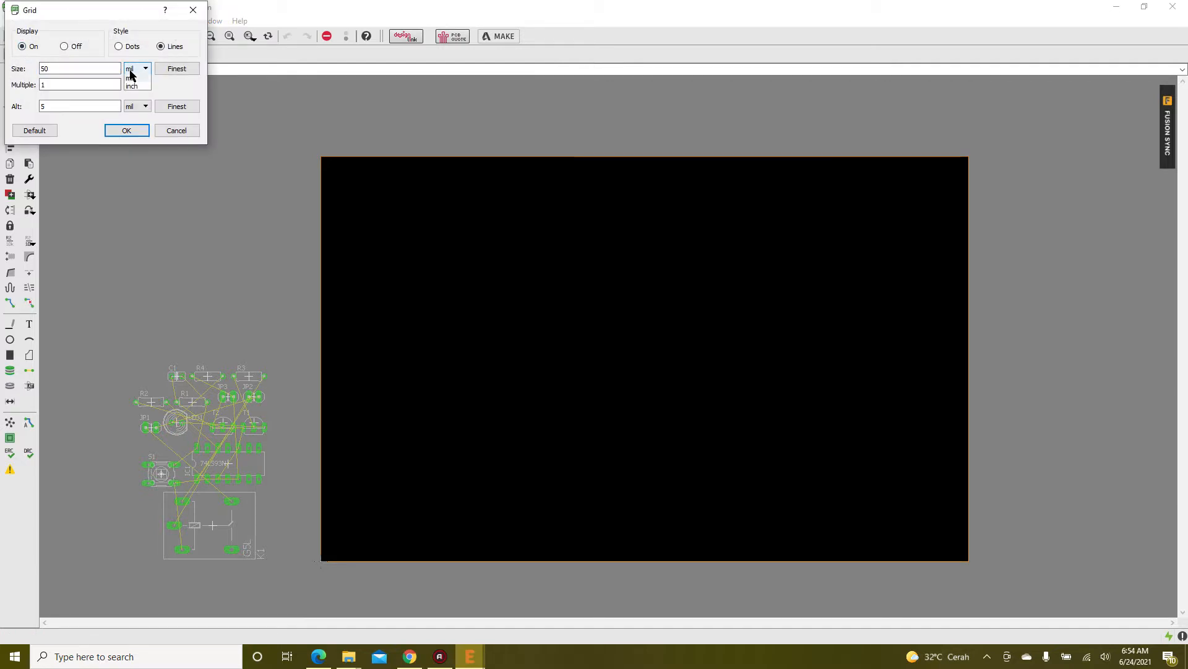
pyautogui.click(135, 78)
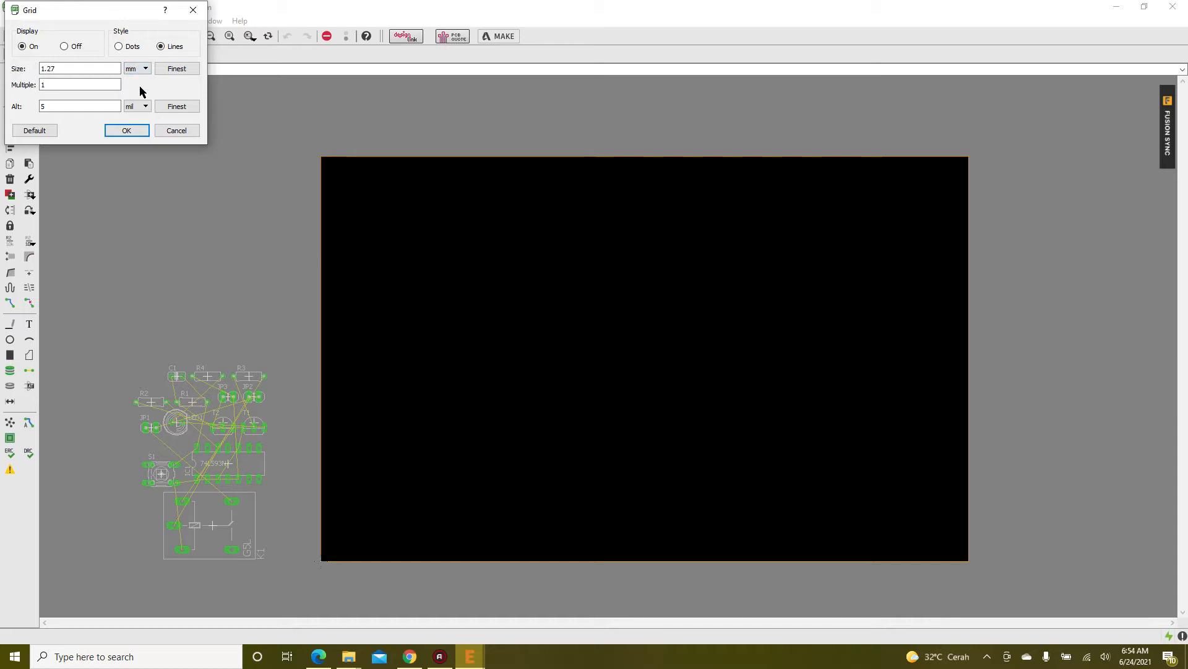
pyautogui.click(71, 68)
pyautogui.press('BackSpace')
pyautogui.press('BackSpace')
pyautogui.press('BackSpace')
pyautogui.press('BackSpace')
pyautogui.write('0.635')
pyautogui.press('Return')
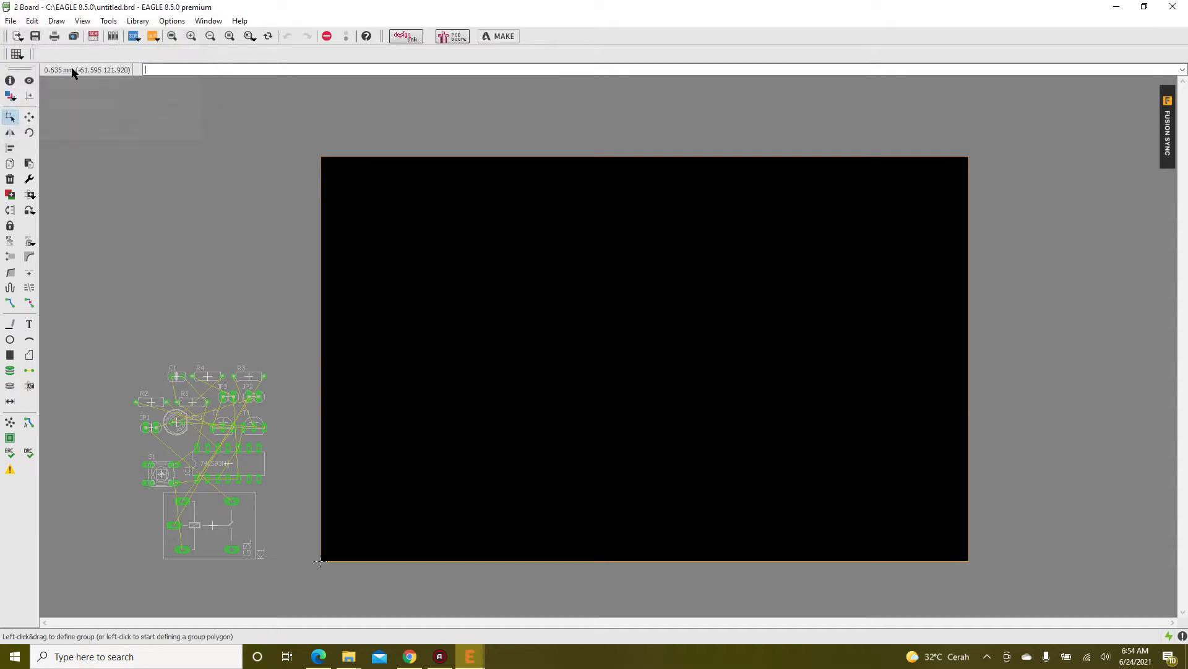
# - Delete all four edges of the default board outline
pyautogui.scroll(3, 299, 258)
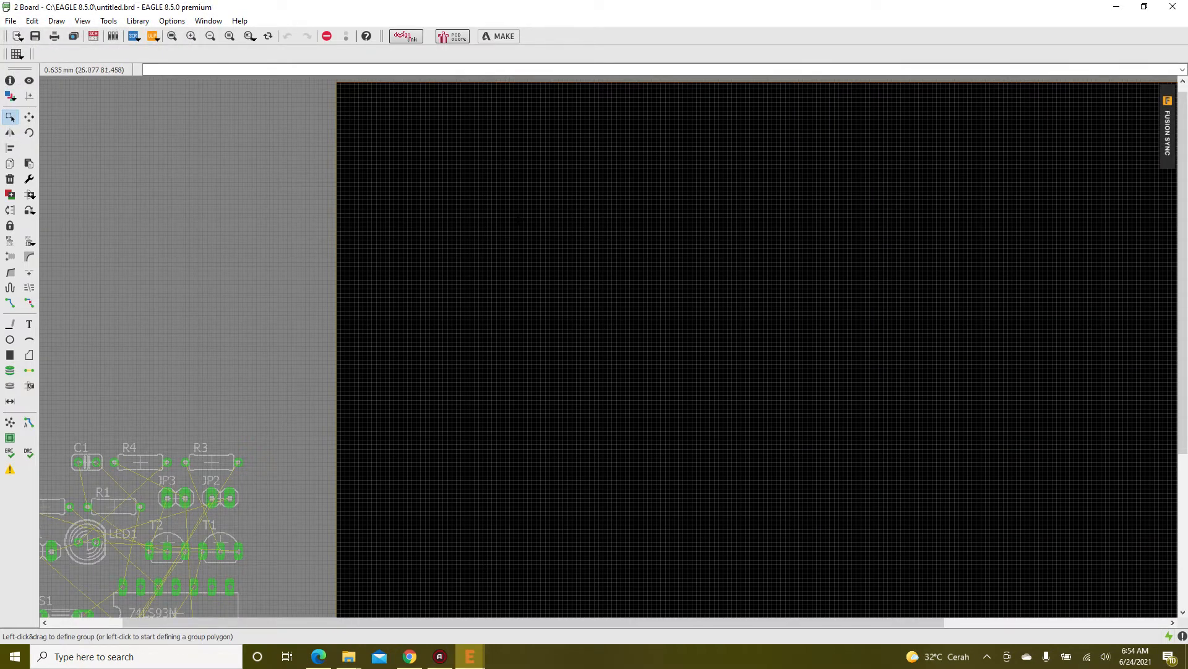
pyautogui.scroll(4, 619, 309)
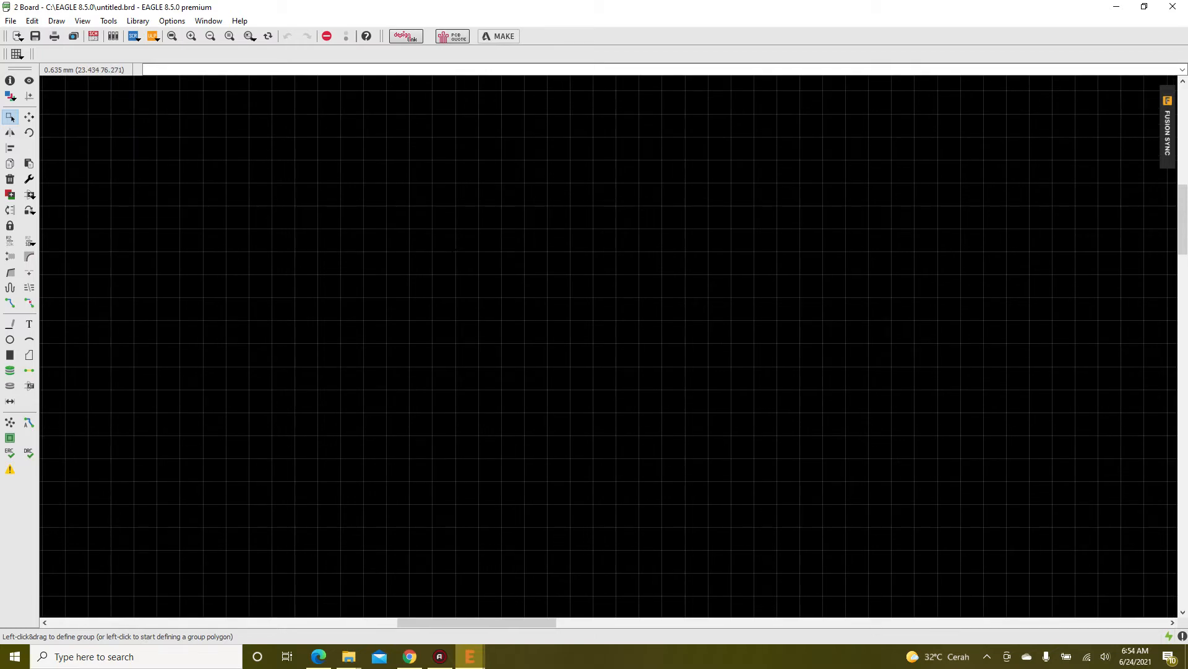
pyautogui.scroll(-4, 609, 346)
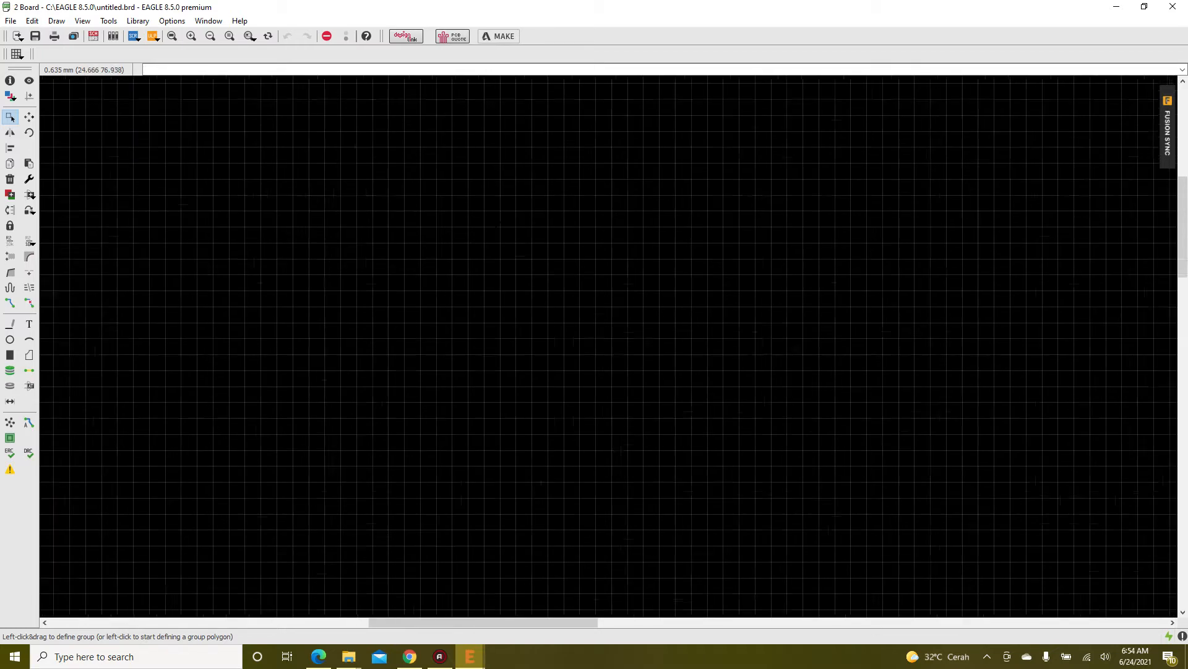
pyautogui.scroll(-2, 490, 224)
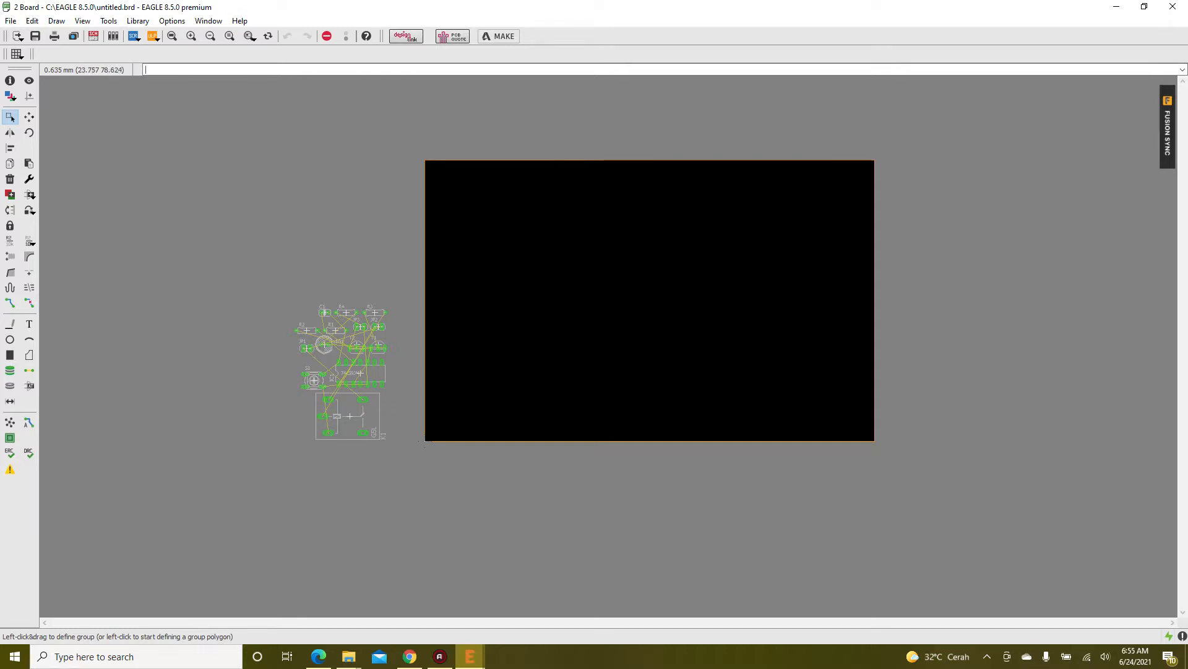
pyautogui.click(10, 179)
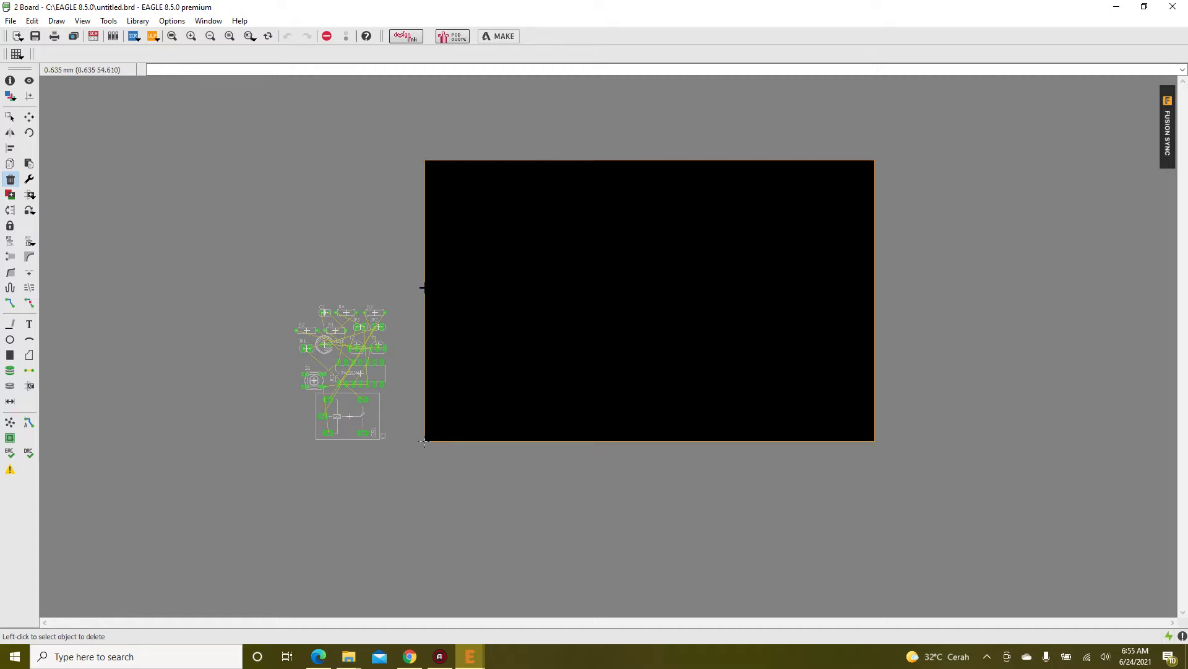
pyautogui.click(425, 440)
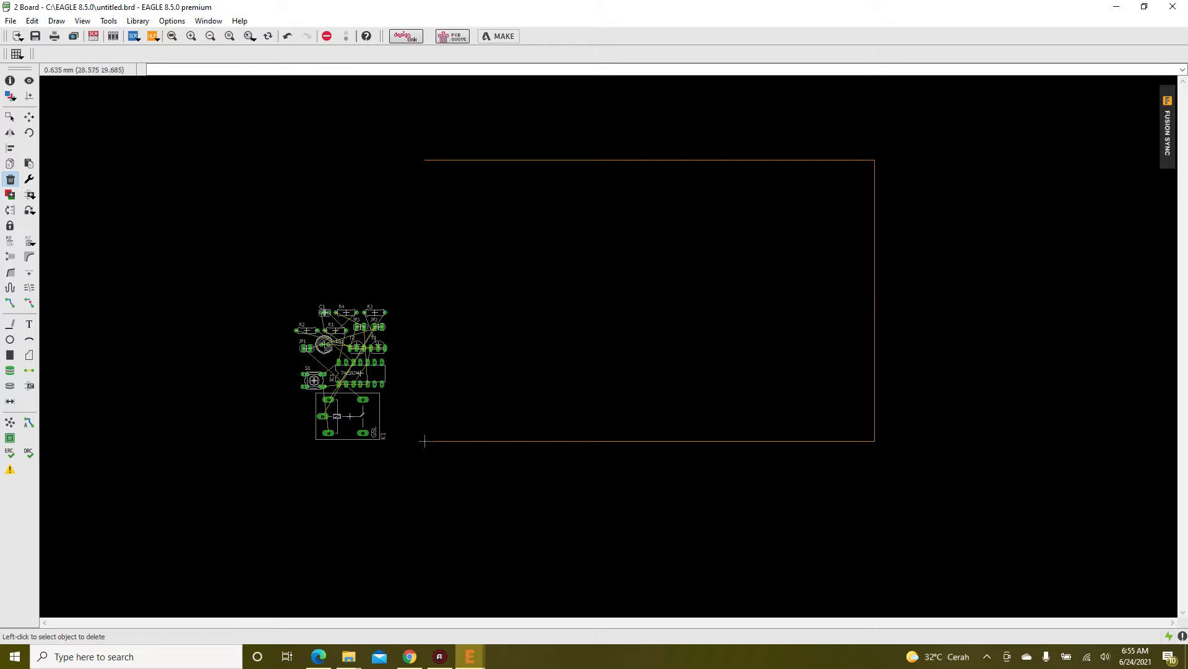
pyautogui.click(425, 441)
pyautogui.click(425, 441)
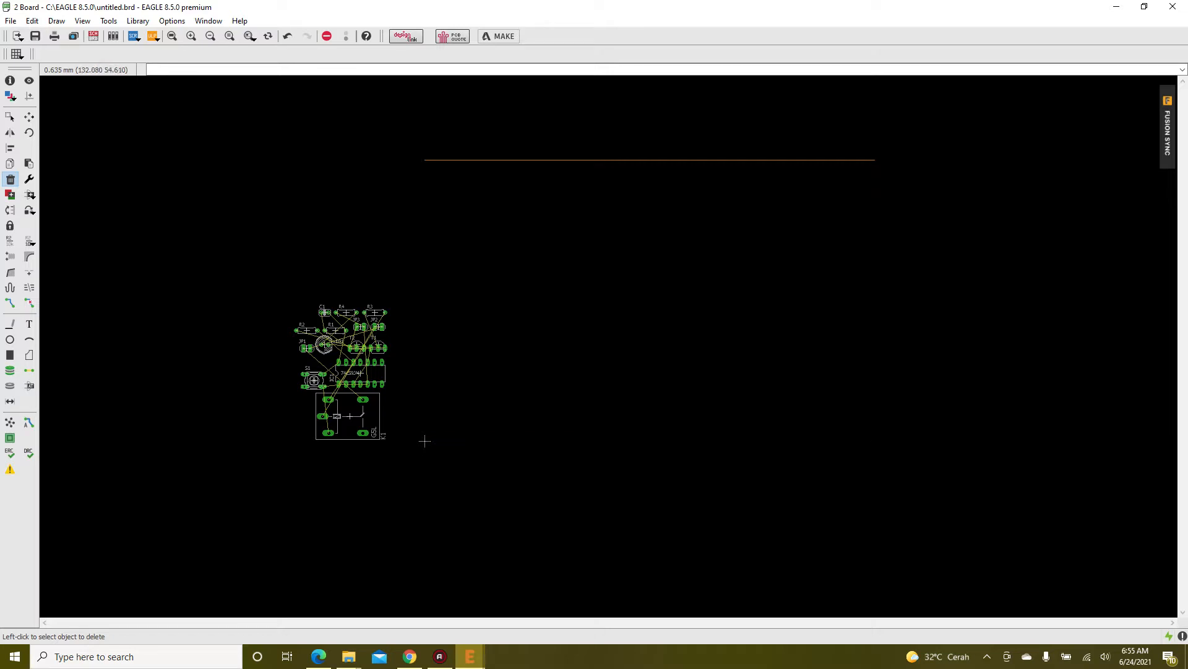
pyautogui.click(425, 440)
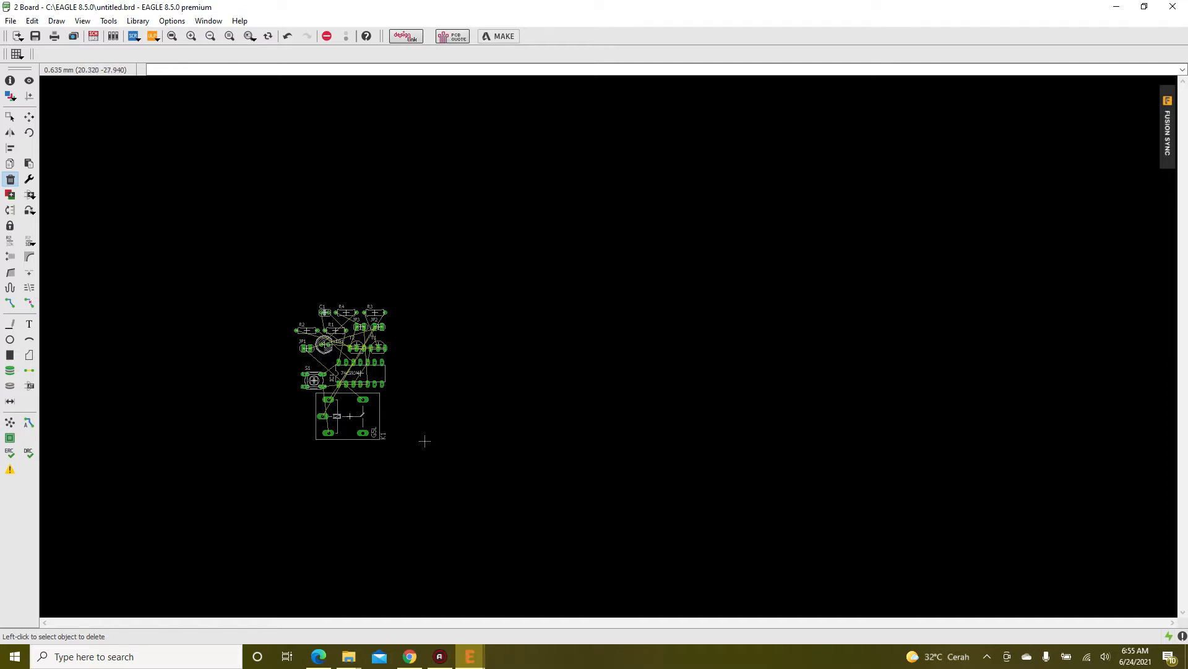
# - Switch to the PDF and examine the reference PCB layout's board dimensions, component placement and traces around IC1
pyautogui.scroll(5, 425, 441)
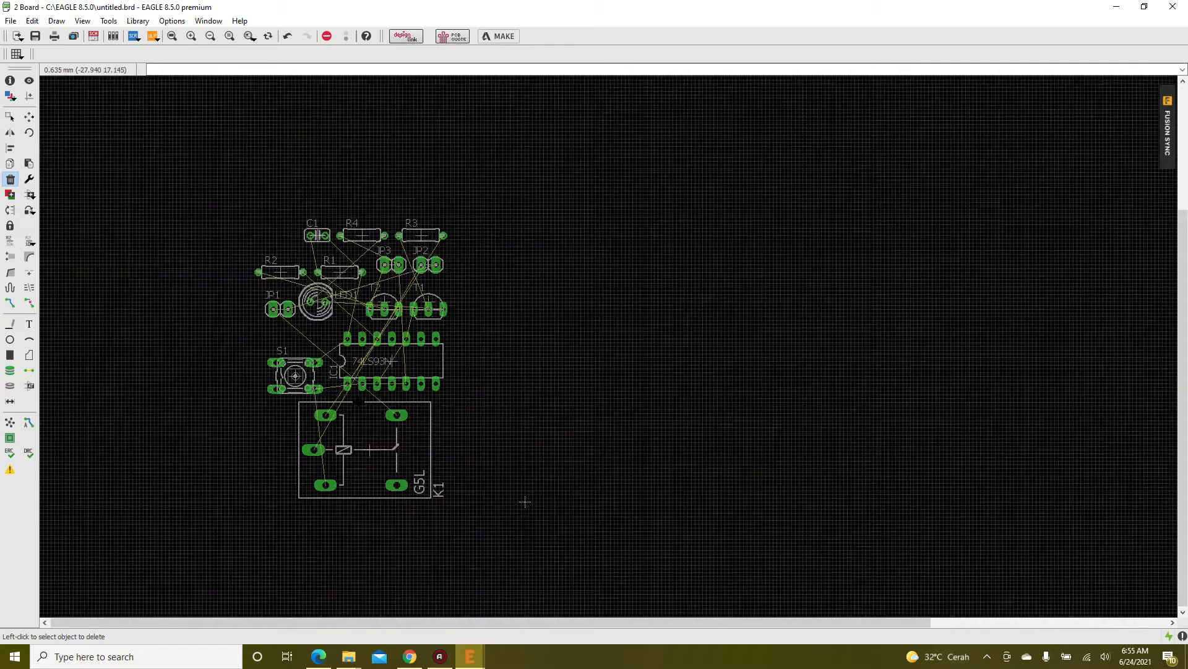
pyautogui.scroll(3, 337, 529)
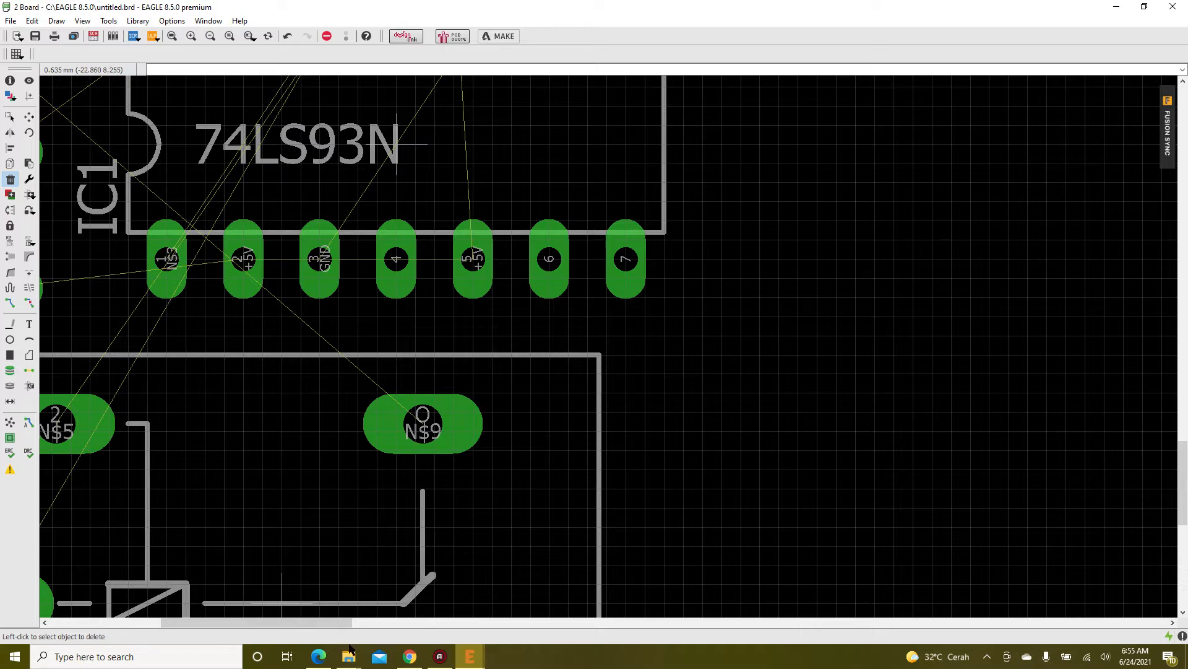
pyautogui.click(318, 657)
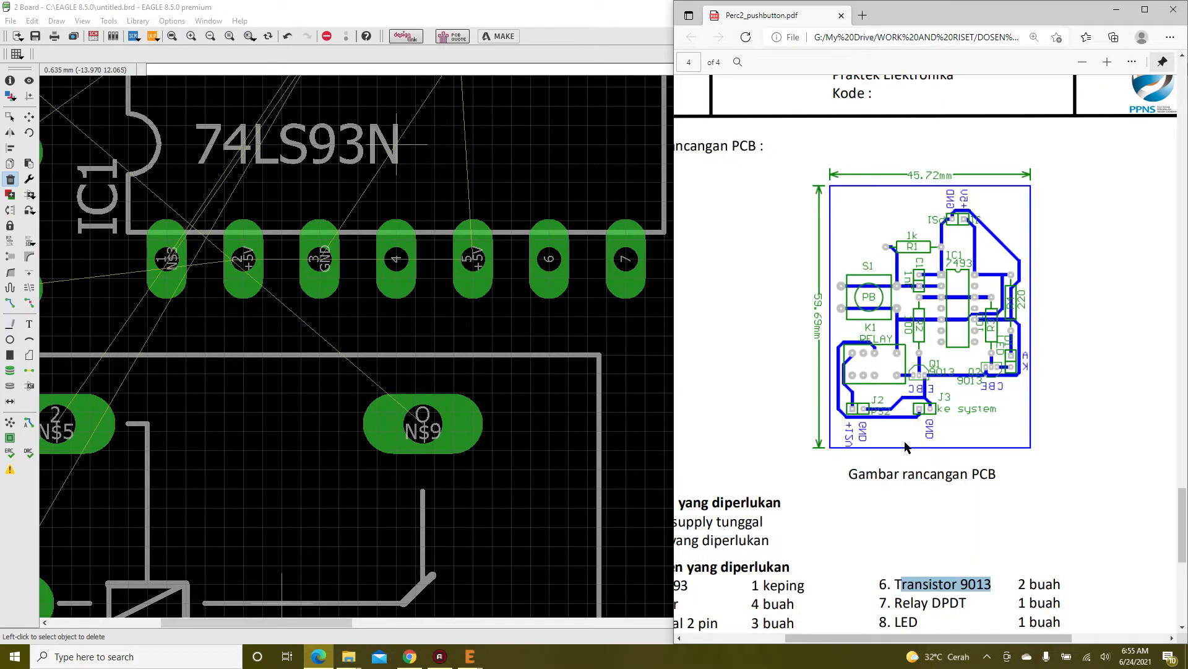
pyautogui.keyDown('ctrl'); pyautogui.scroll(5, 1003, 325); pyautogui.keyUp('ctrl')
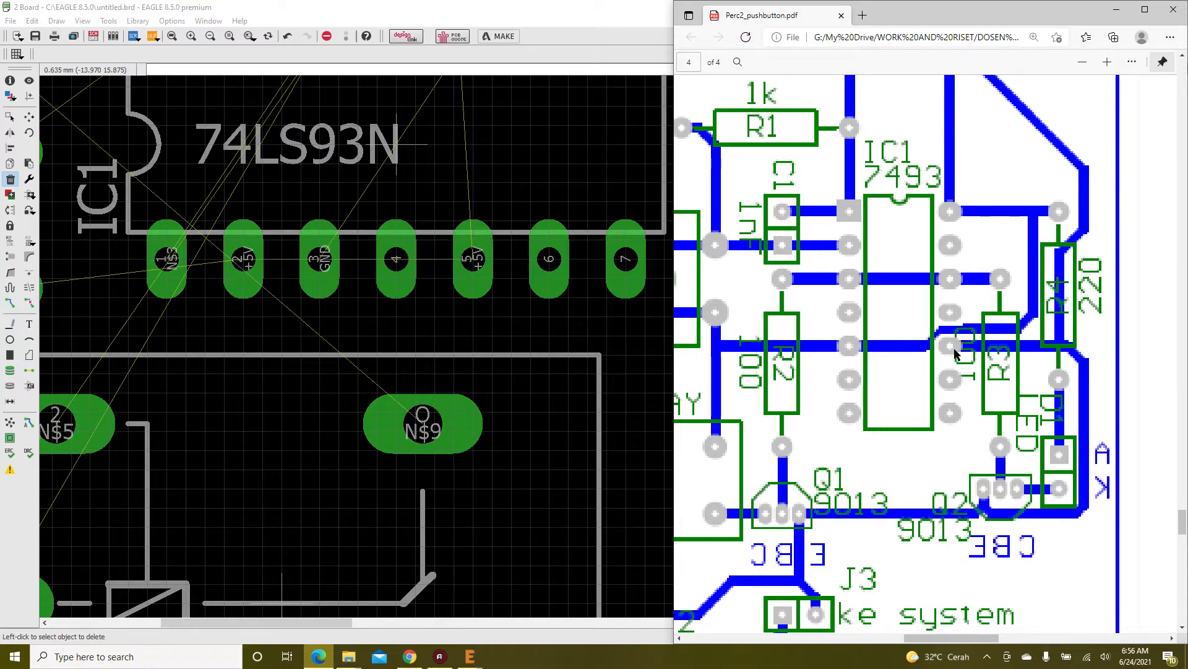
pyautogui.scroll(-3, 957, 358)
pyautogui.scroll(3, 1005, 394)
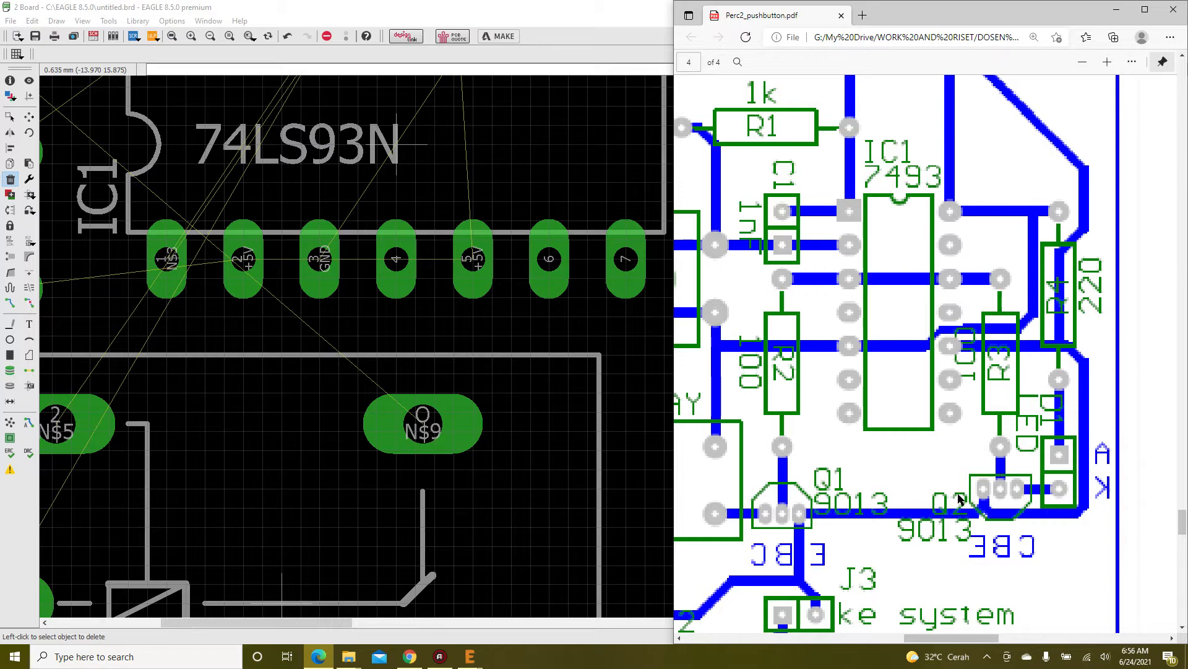
pyautogui.scroll(-5, 1012, 504)
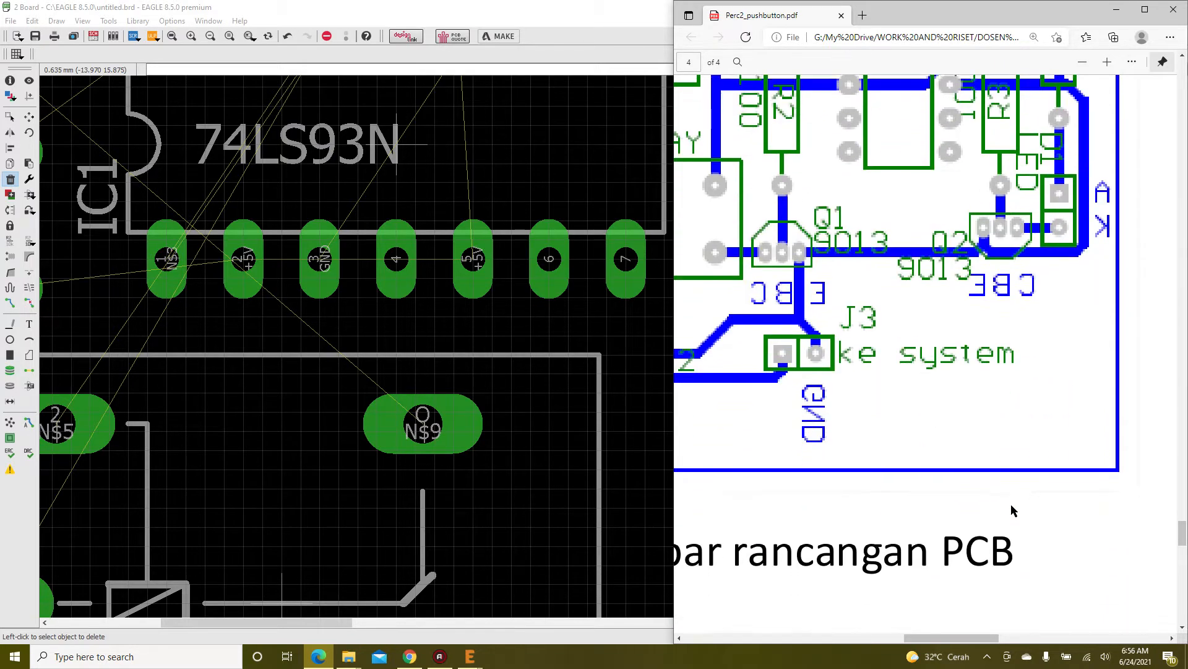
pyautogui.scroll(9, 1012, 503)
pyautogui.scroll(-4, 1011, 504)
pyautogui.scroll(-3, 1012, 501)
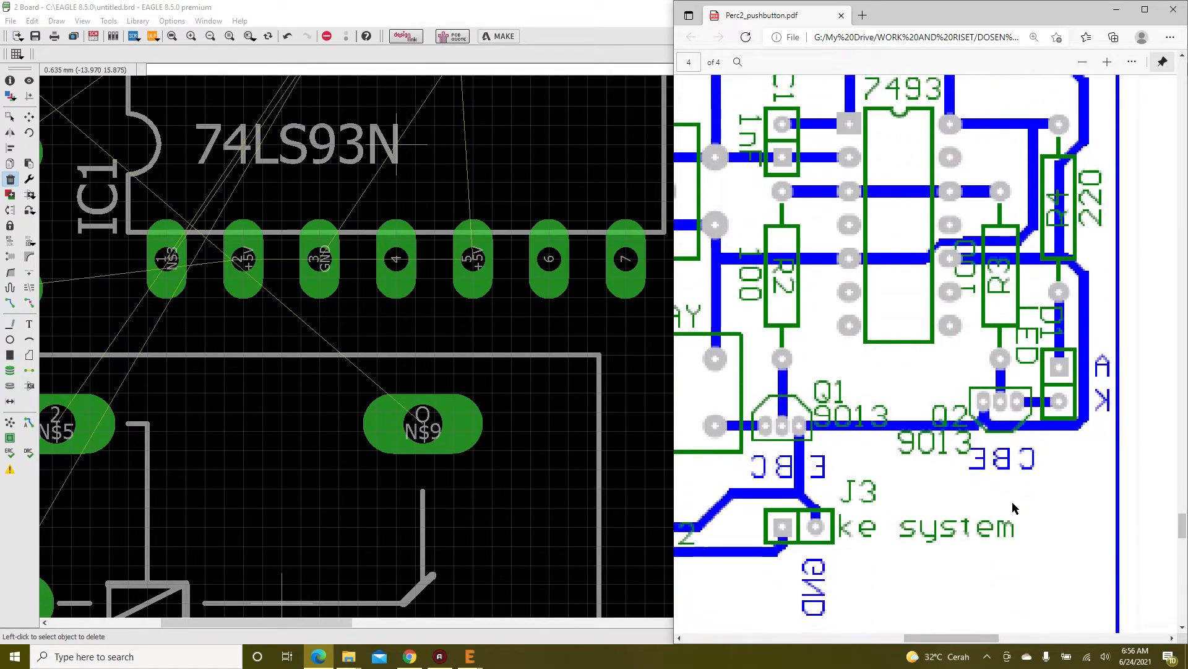
pyautogui.keyDown('ctrl'); pyautogui.scroll(-2, 1012, 501); pyautogui.keyUp('ctrl')
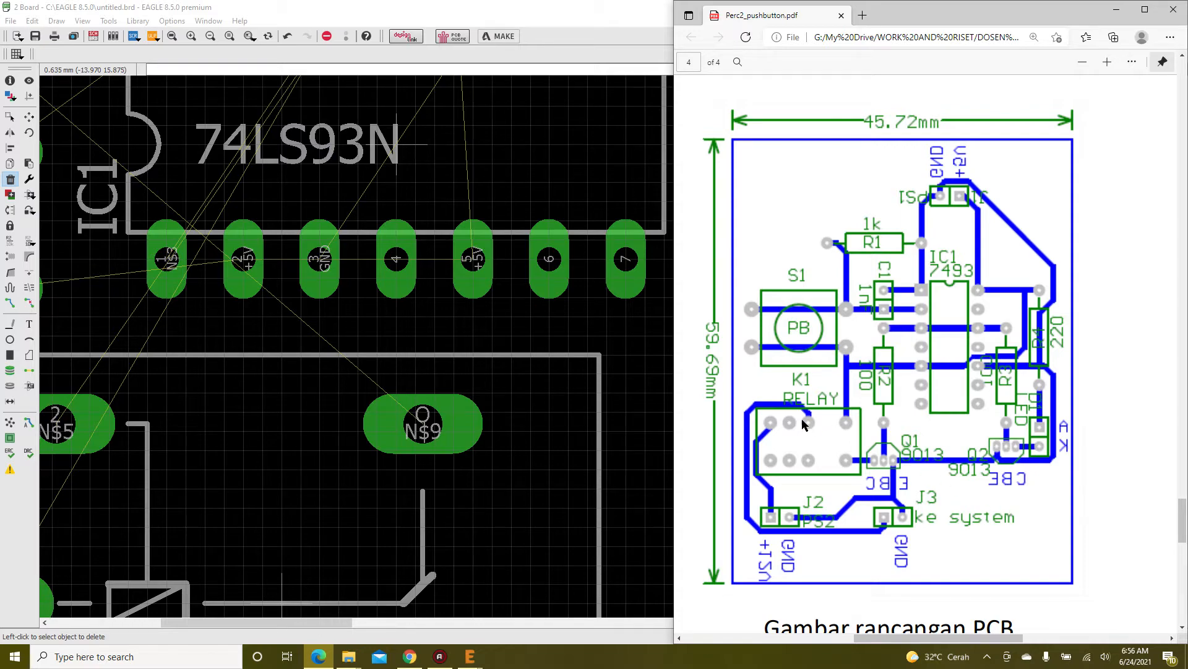
# - Switch back to EAGLE and move IC1 into the empty area right of the other components, rotated to 270 degrees
pyautogui.click(470, 656)
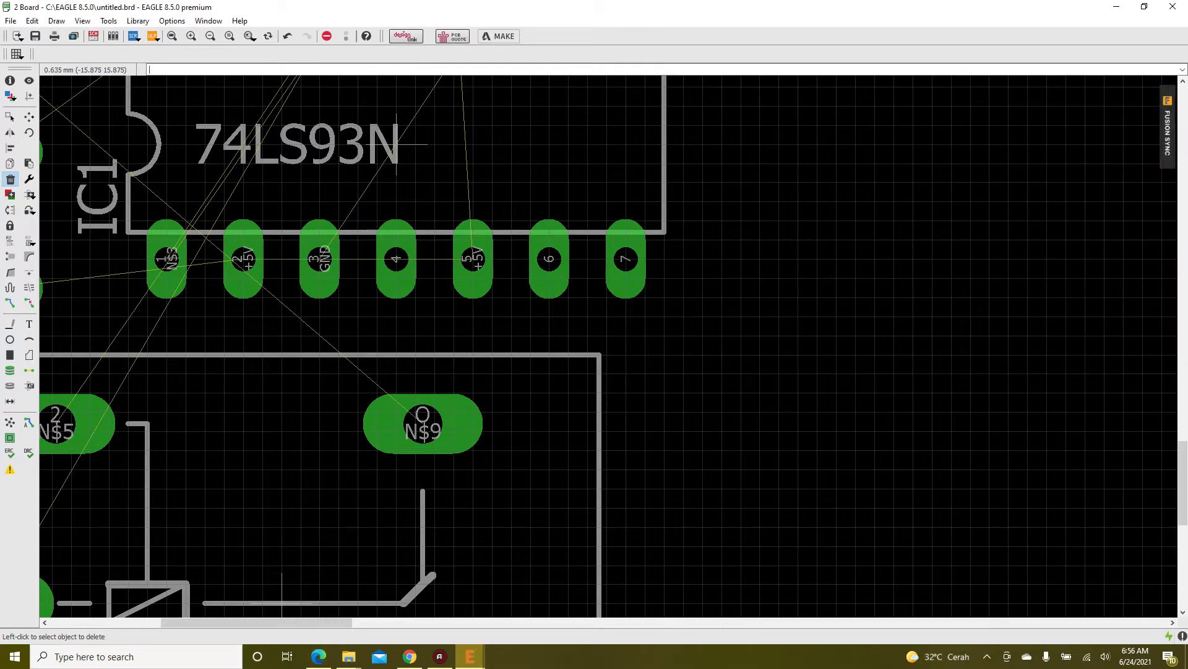
pyautogui.scroll(-5, 746, 521)
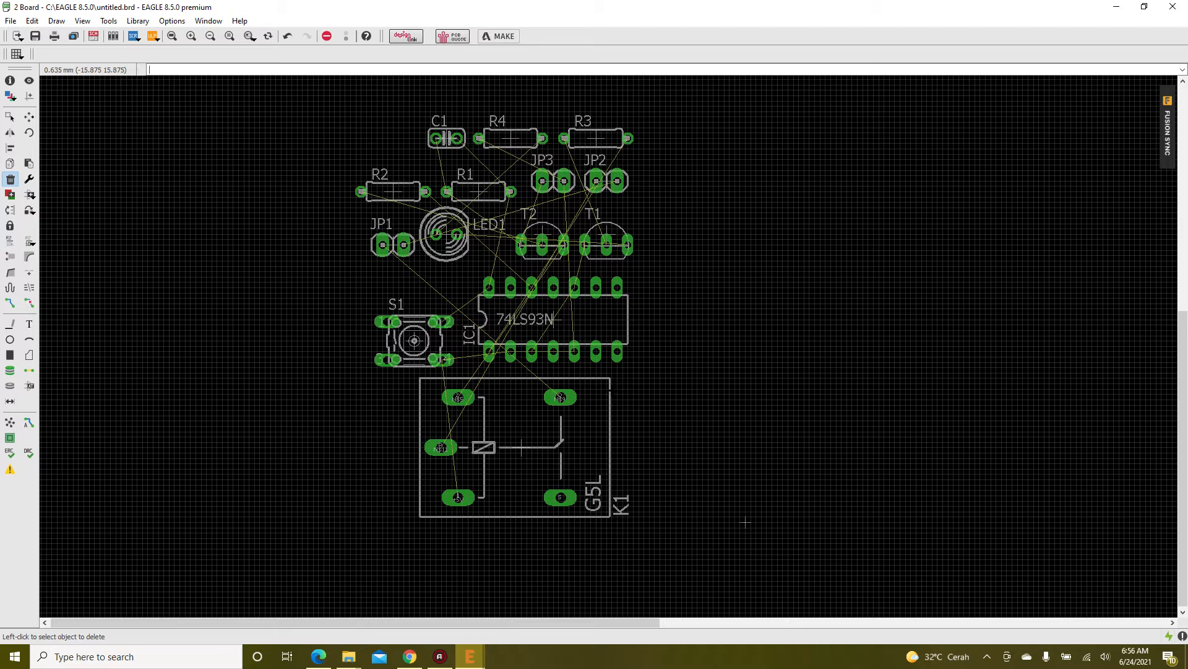
pyautogui.scroll(-4, 664, 444)
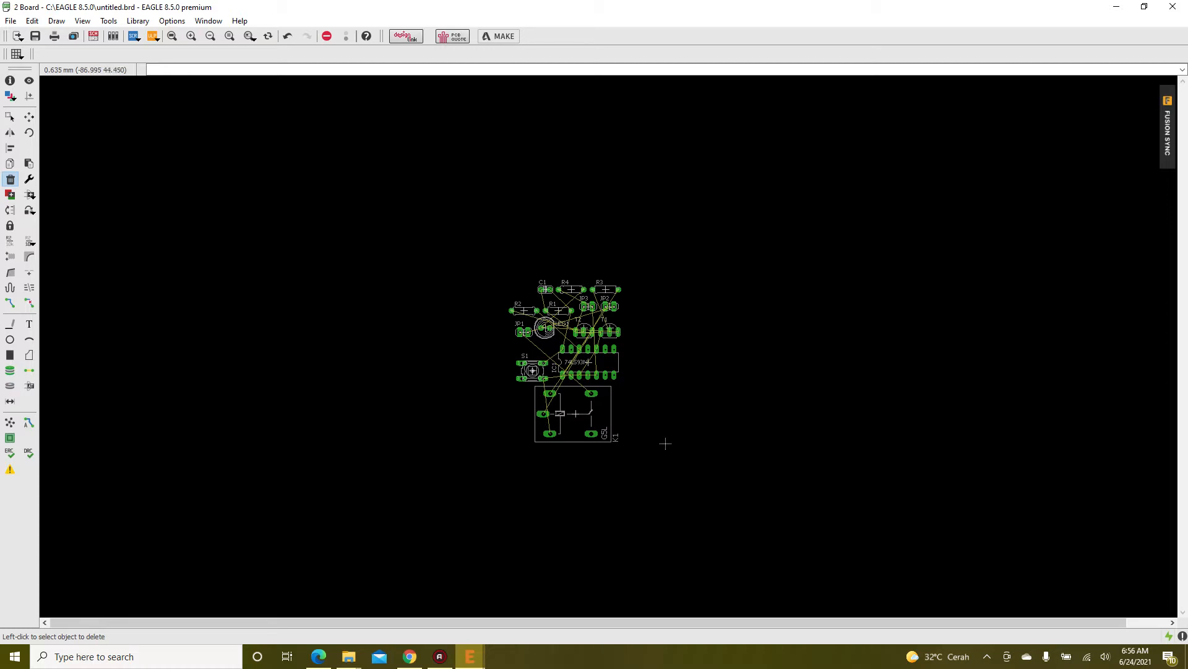
pyautogui.click(30, 117)
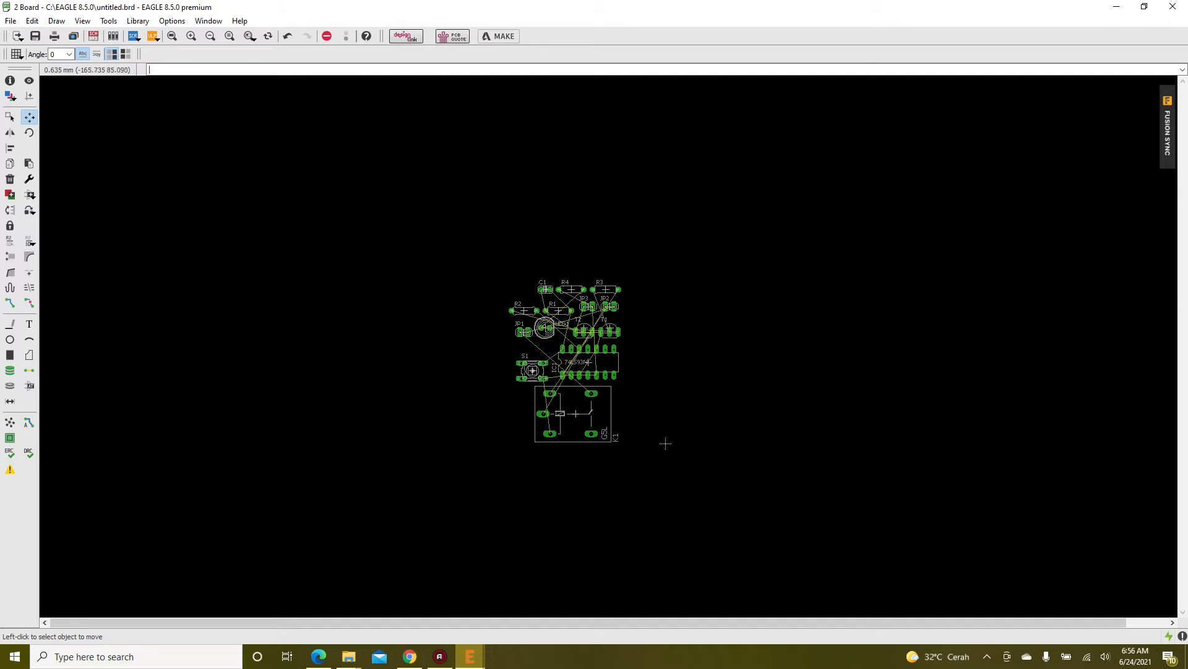
pyautogui.click(587, 361)
pyautogui.rightClick(803, 400)
pyautogui.rightClick(803, 396)
pyautogui.rightClick(803, 397)
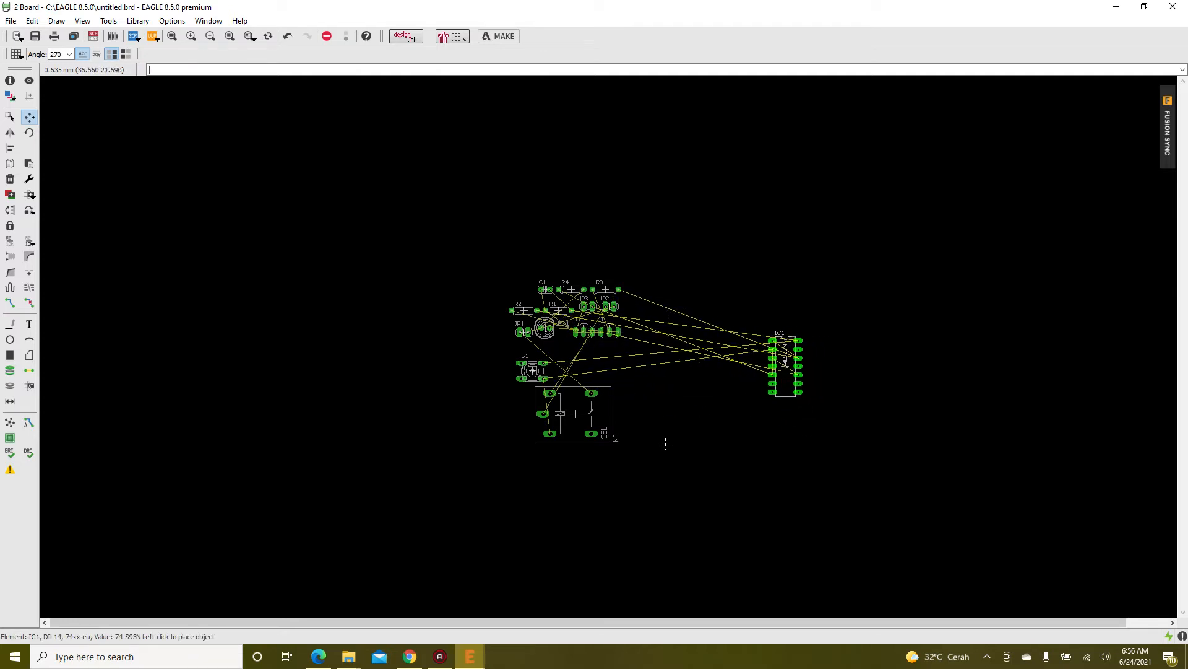
pyautogui.click(666, 444)
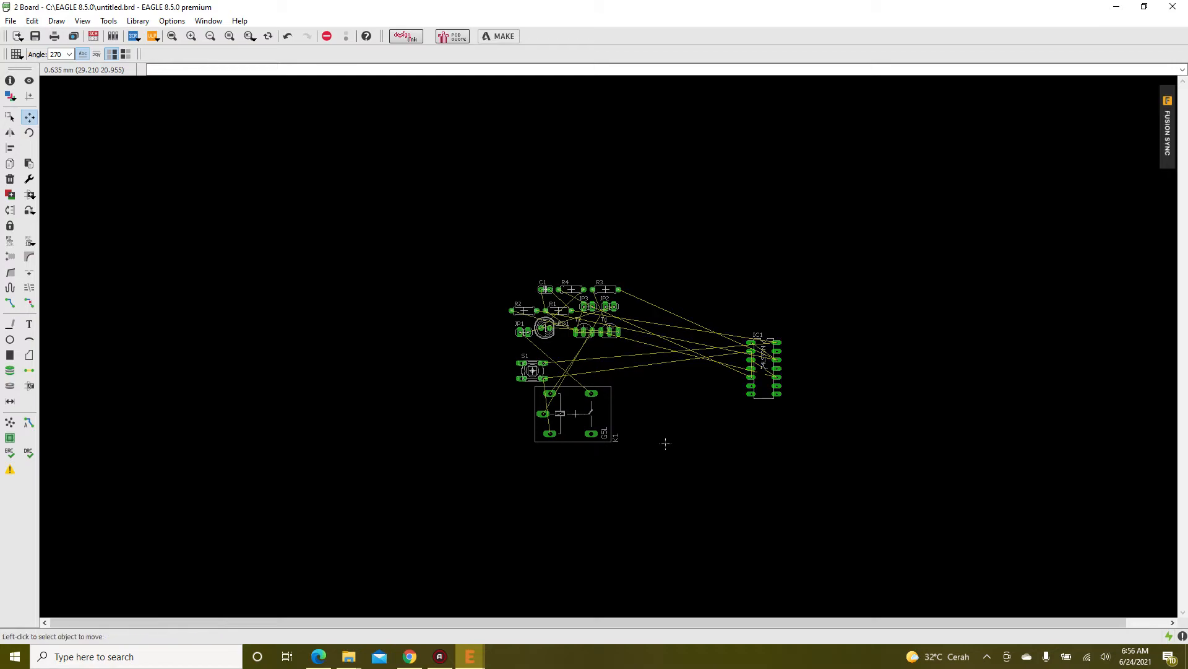
# - Recalculate the ratsnest airwires for IC1's new position
pyautogui.scroll(-3, 557, 404)
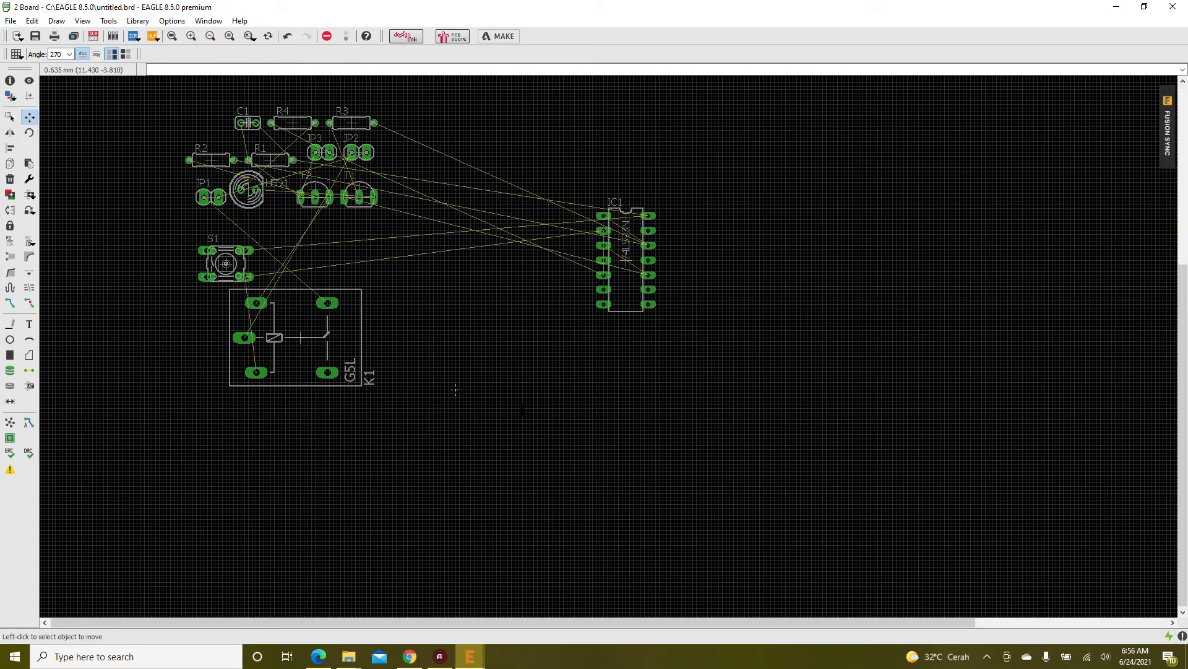
pyautogui.scroll(10, 400, 373)
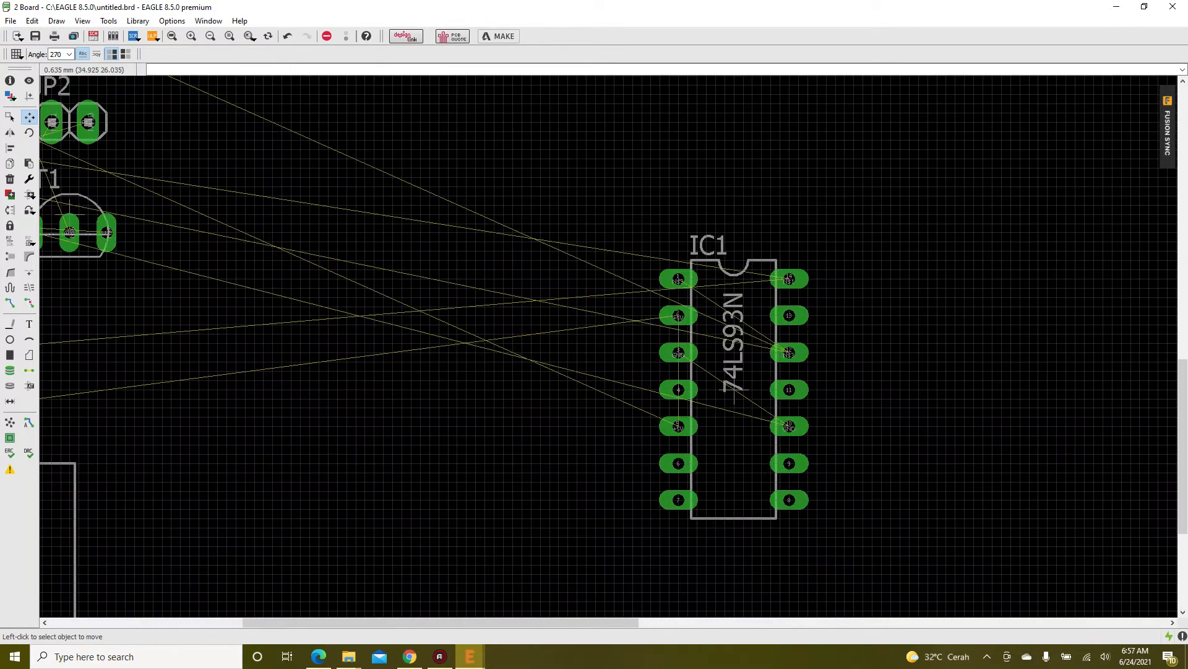
pyautogui.scroll(1, 733, 315)
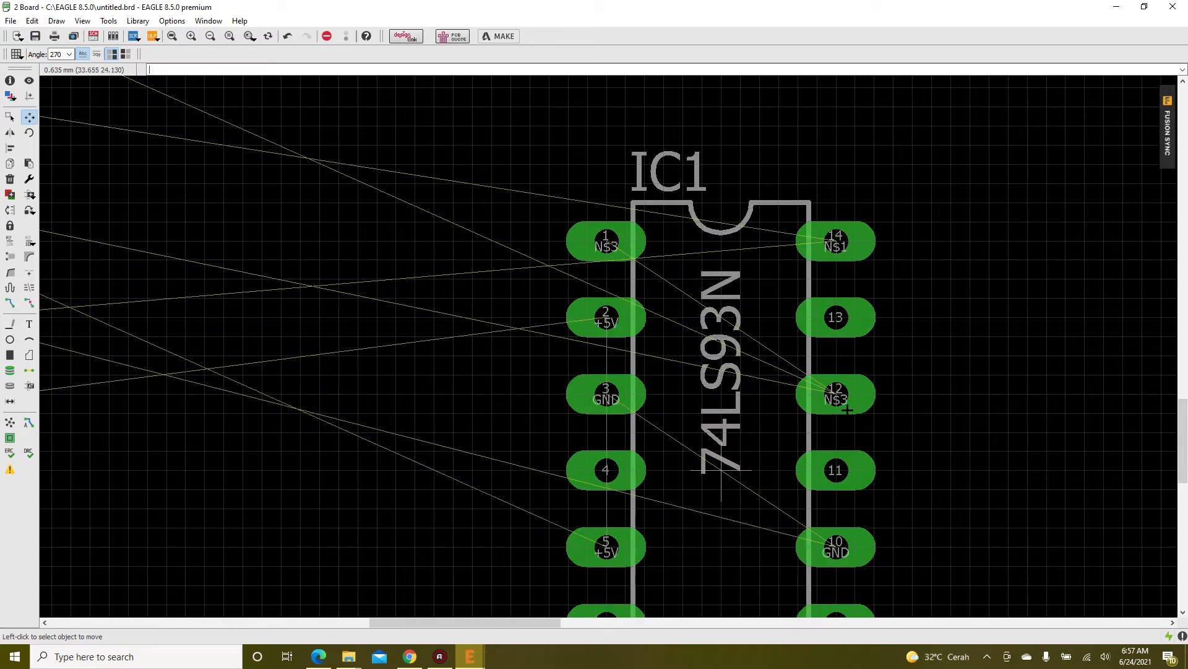
pyautogui.scroll(-5, 843, 406)
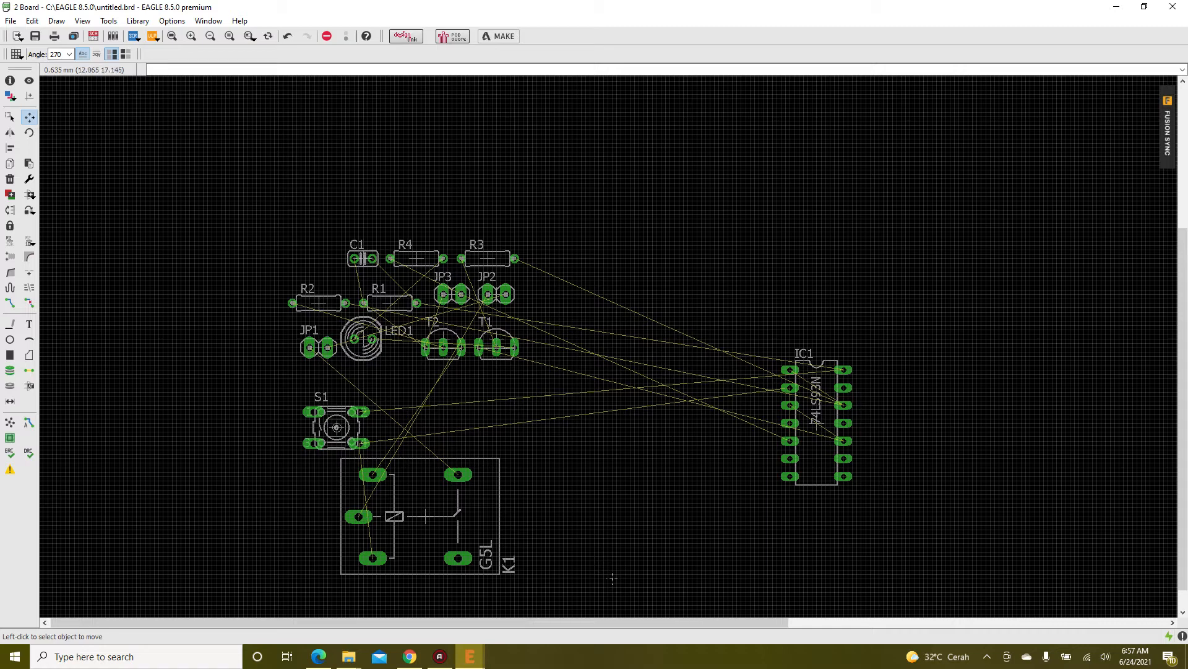
pyautogui.scroll(-2, 601, 544)
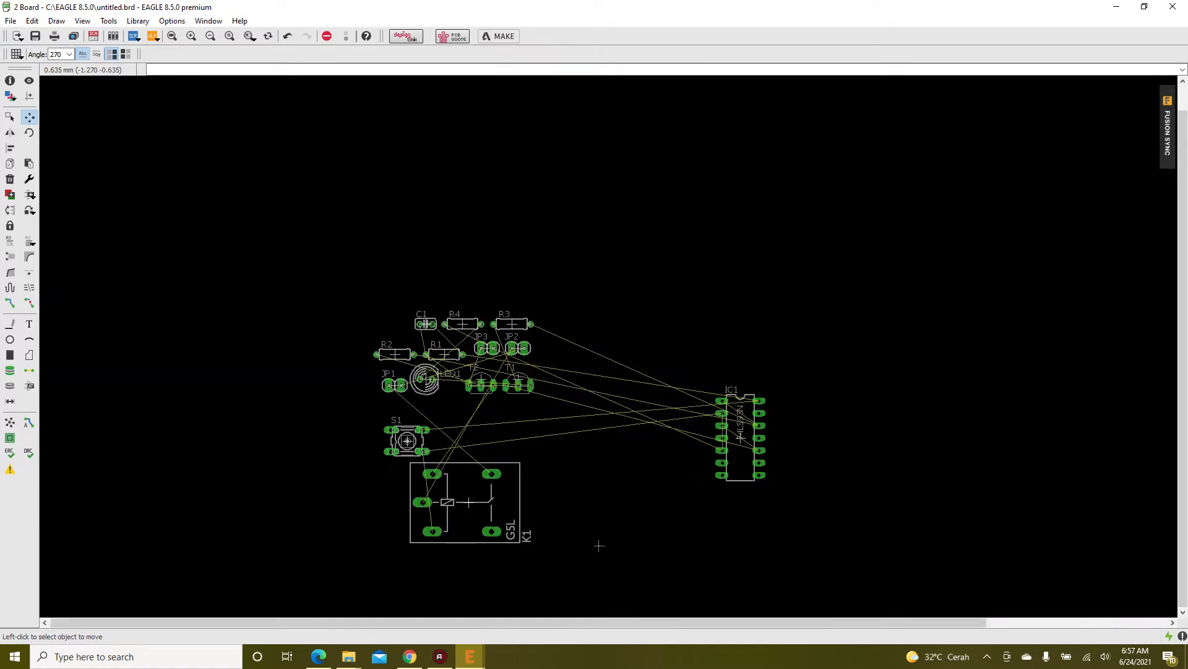
pyautogui.scroll(2, 601, 546)
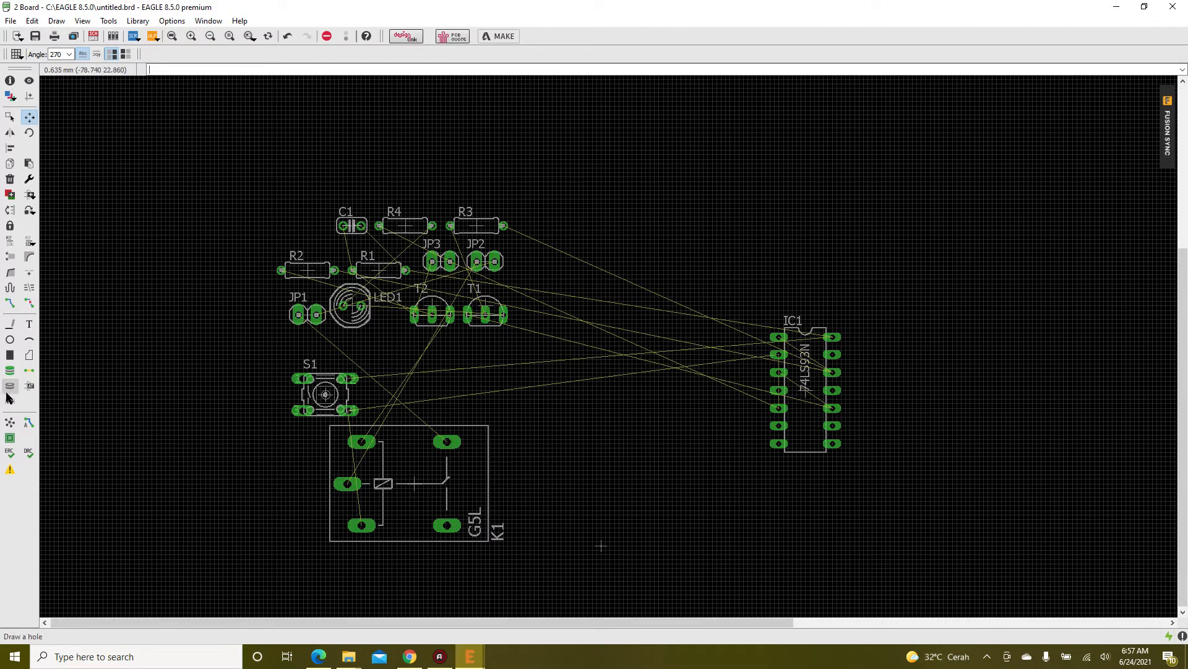
pyautogui.click(10, 423)
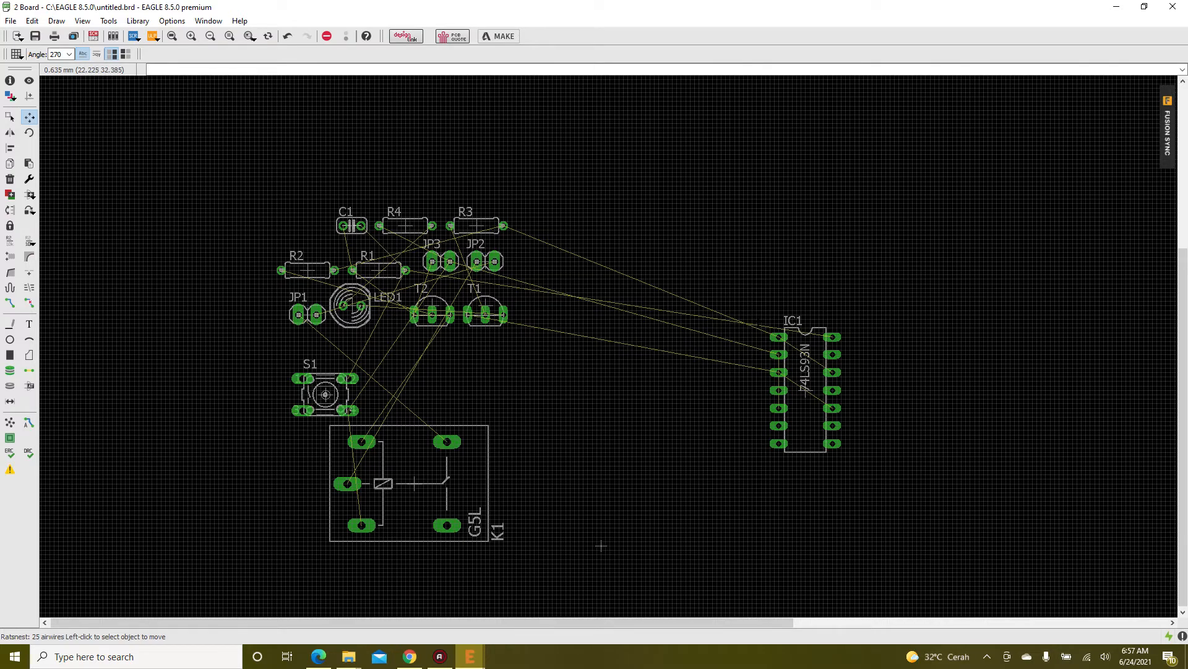
# - Highlight the signal on IC1's pin 1 to trace which components connect to it
pyautogui.scroll(3, 757, 320)
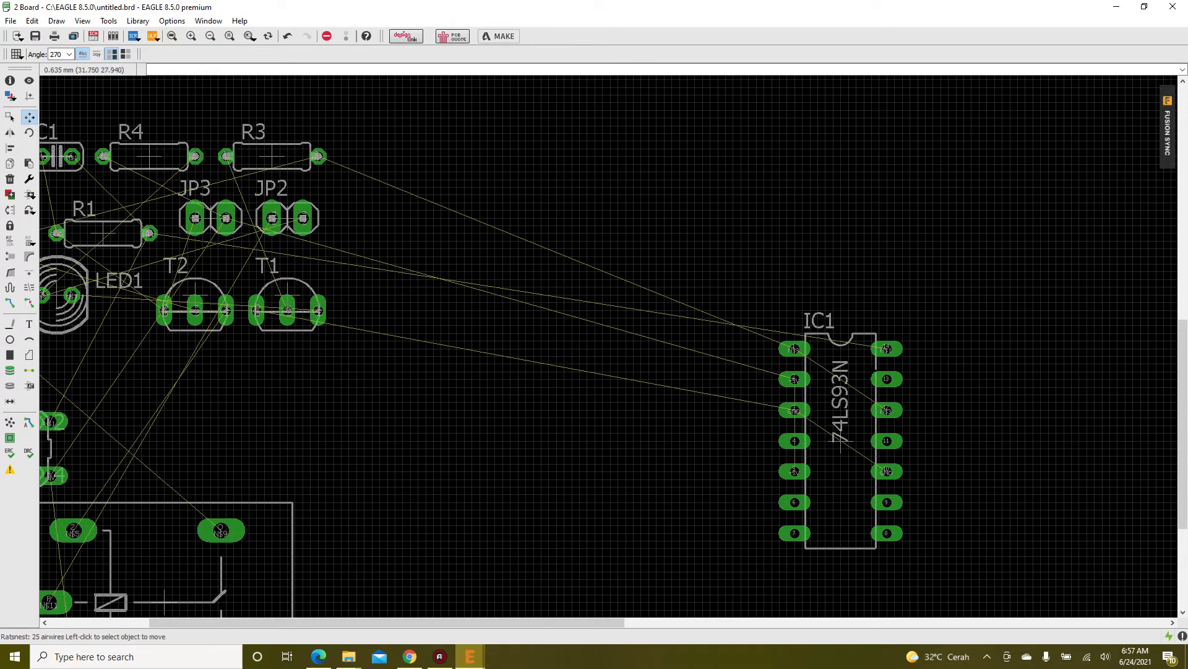
pyautogui.scroll(3, 740, 328)
pyautogui.scroll(-6, 729, 318)
pyautogui.scroll(1, 728, 318)
pyautogui.scroll(3, 507, 342)
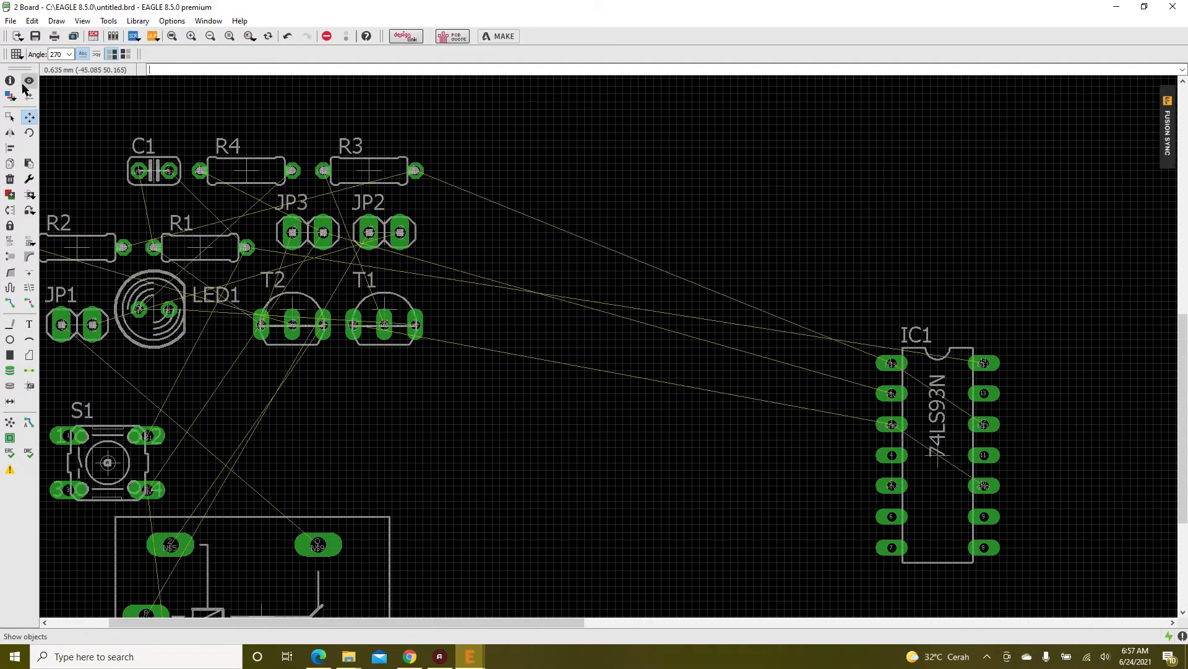
pyautogui.click(27, 83)
pyautogui.click(892, 364)
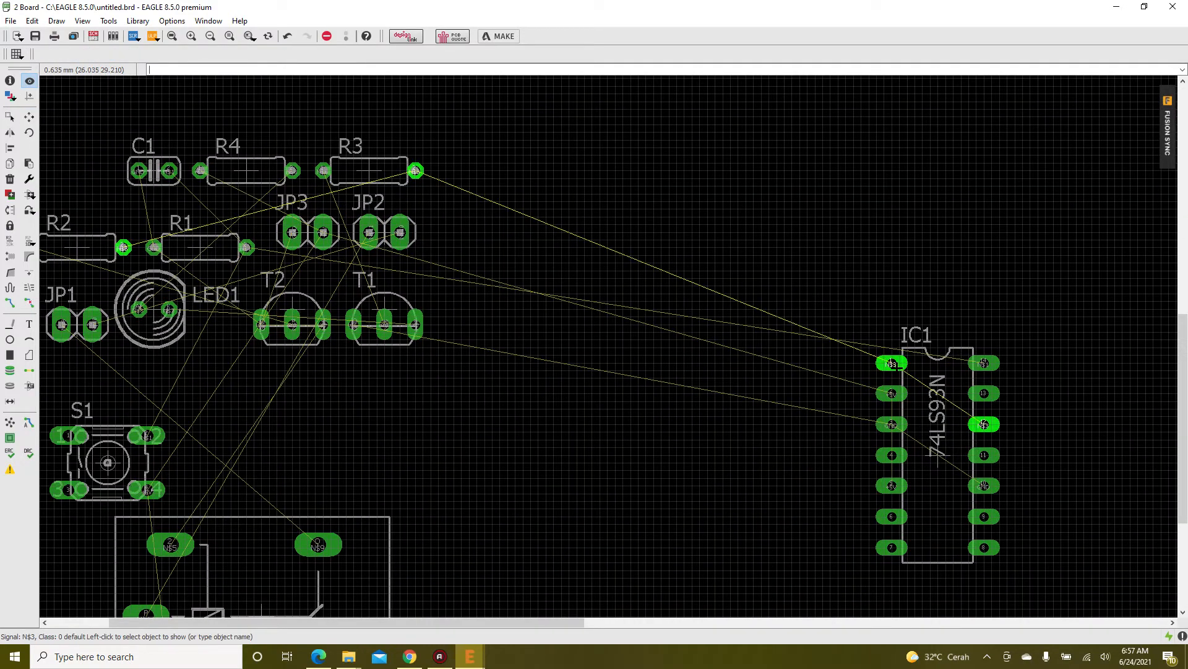
# - Move resistor R3 directly above IC1, rotated to 180 degrees and aligned with its two pin rows
pyautogui.scroll(-3, 730, 416)
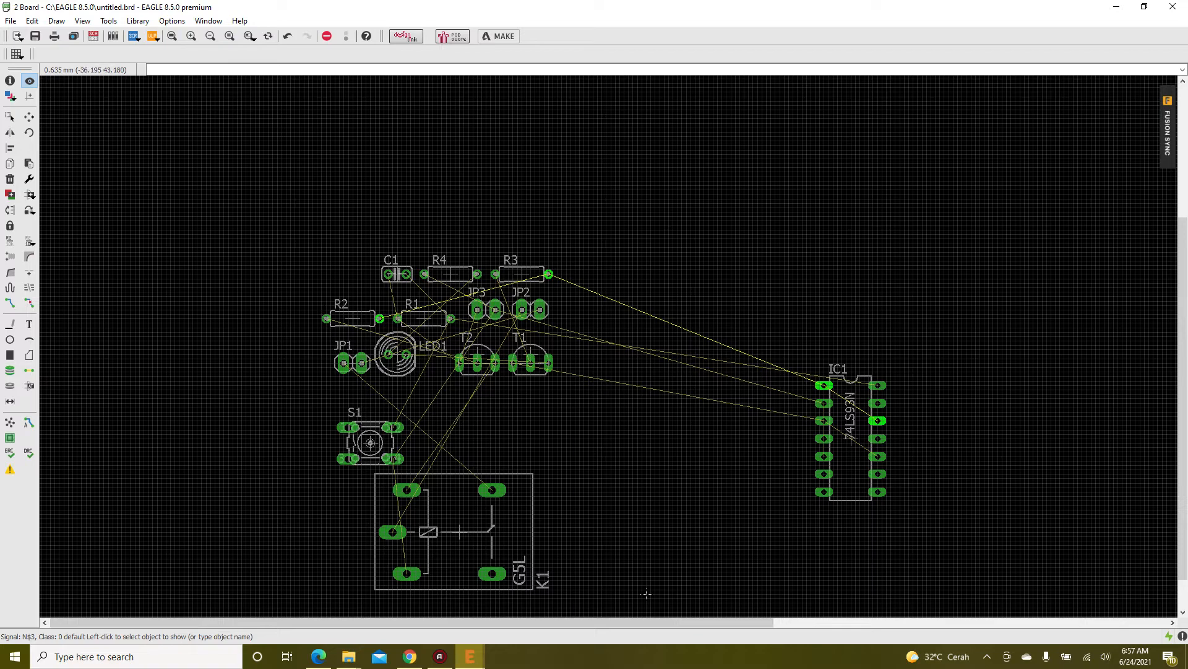
pyautogui.press('F7')
pyautogui.click(529, 274)
pyautogui.rightClick(865, 301)
pyautogui.rightClick(864, 301)
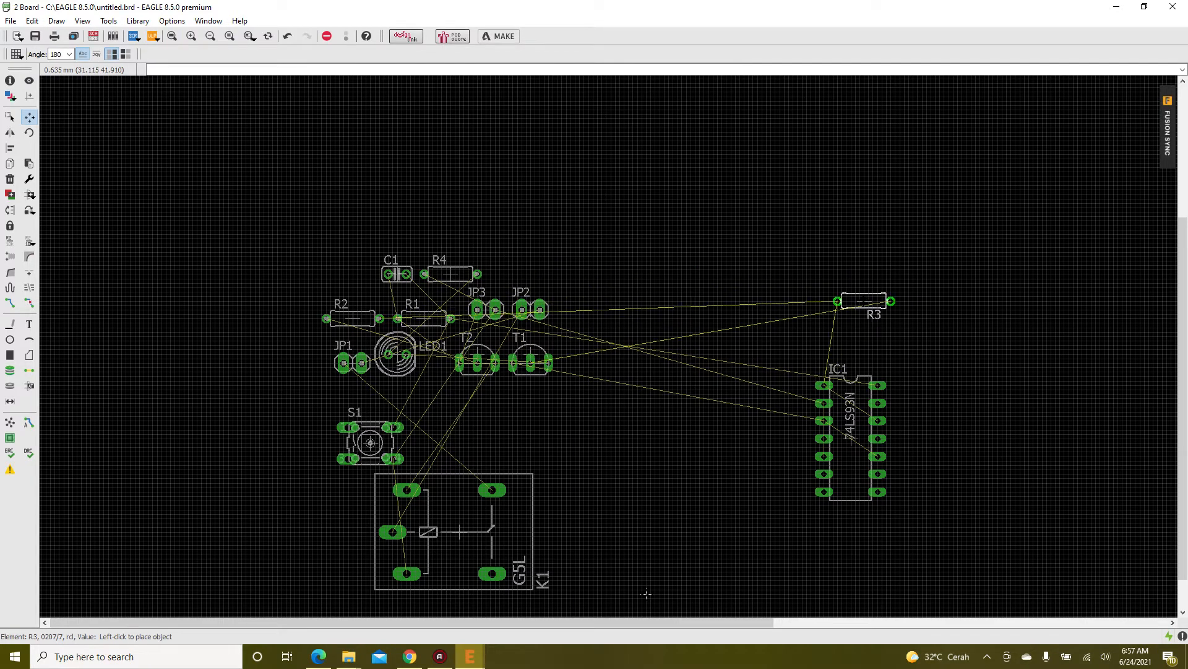
pyautogui.scroll(4, 864, 301)
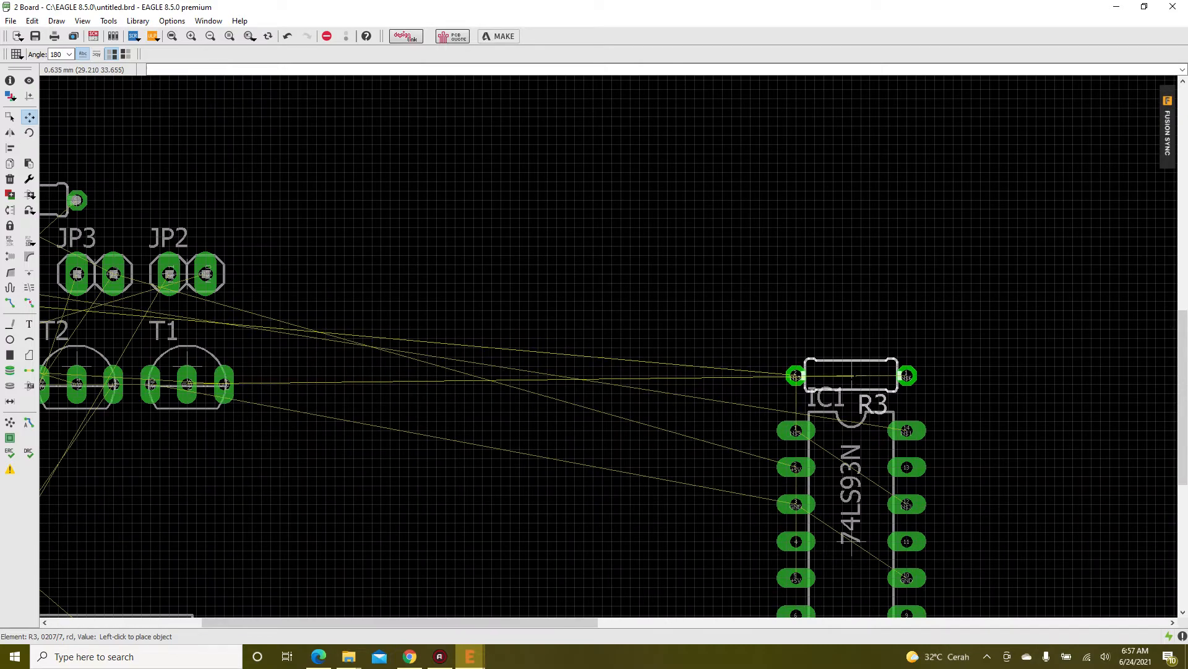
pyautogui.click(851, 384)
# - Move resistor R2 above R3, rotated to 180 degrees
pyautogui.scroll(-4, 941, 362)
pyautogui.scroll(4, 532, 322)
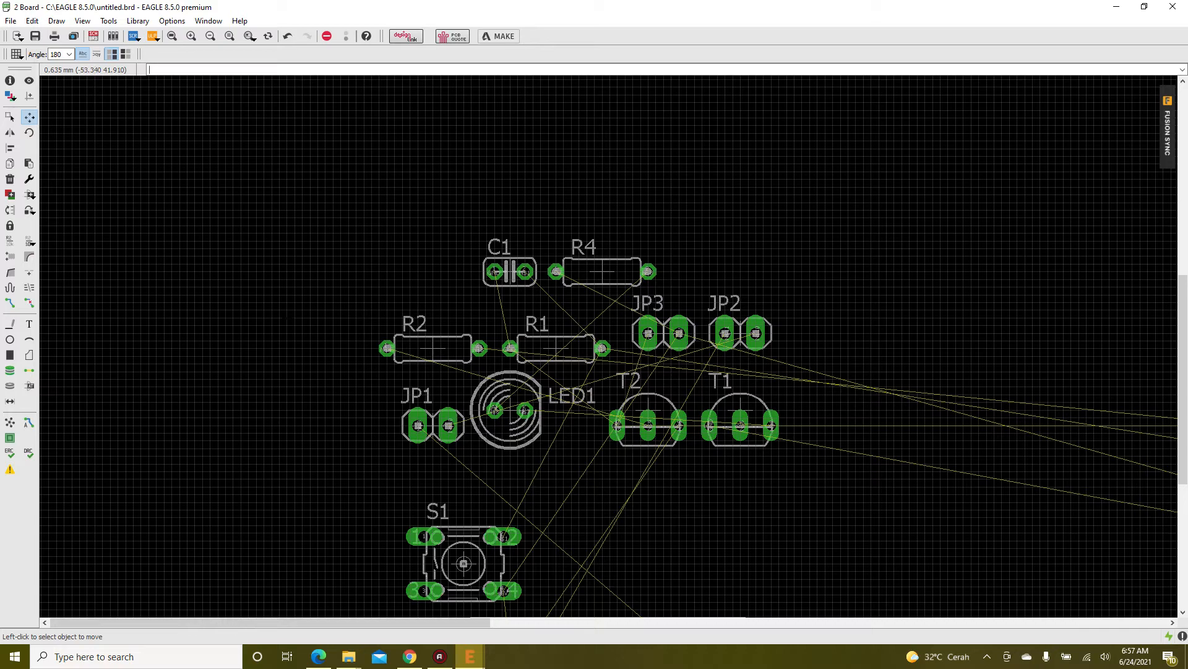
pyautogui.click(438, 352)
pyautogui.scroll(-9, 313, 289)
pyautogui.rightClick(475, 284)
pyautogui.rightClick(476, 283)
pyautogui.scroll(8, 479, 291)
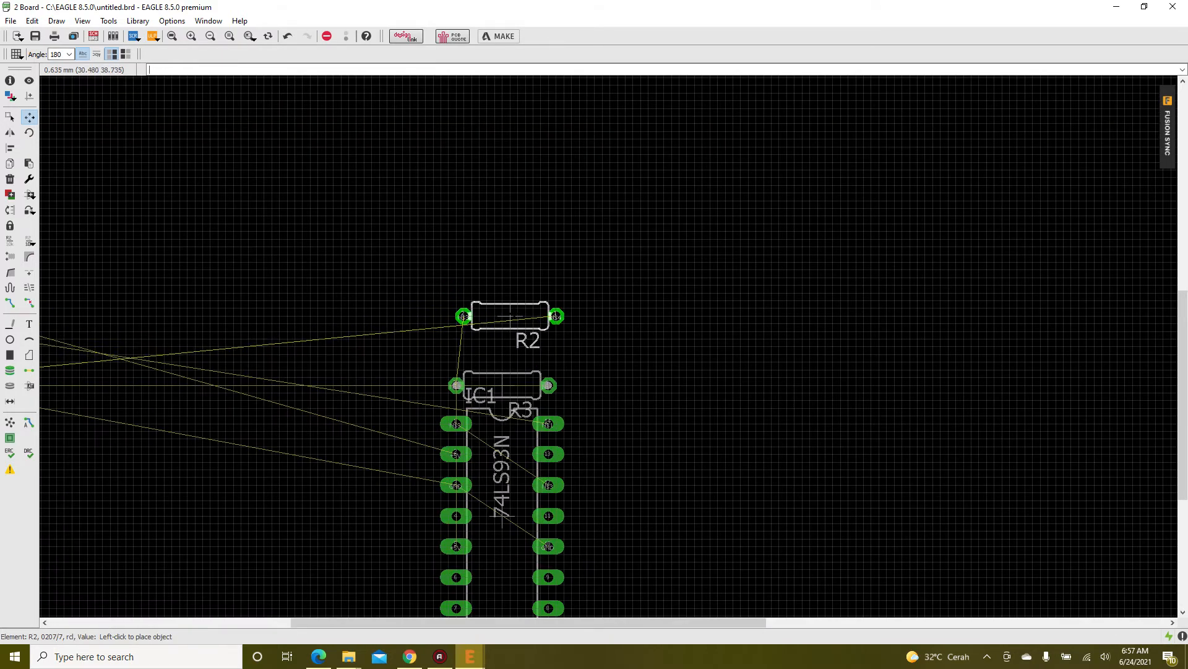
pyautogui.click(502, 339)
# - Shift R3 slightly up from IC1 and adjust R2's position above it, keeping both aligned with the IC
pyautogui.click(502, 385)
pyautogui.click(502, 377)
pyautogui.click(502, 339)
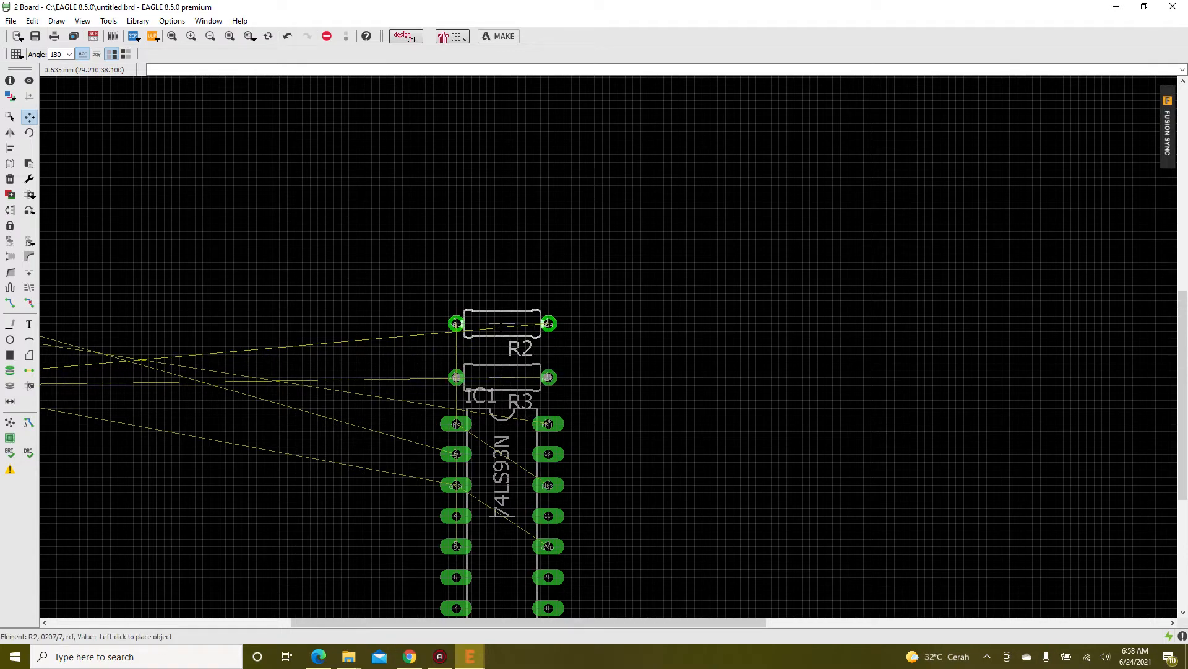
pyautogui.click(502, 332)
# - Highlight the signal on IC1's pin 14 to trace its connected components
pyautogui.scroll(-5, 421, 494)
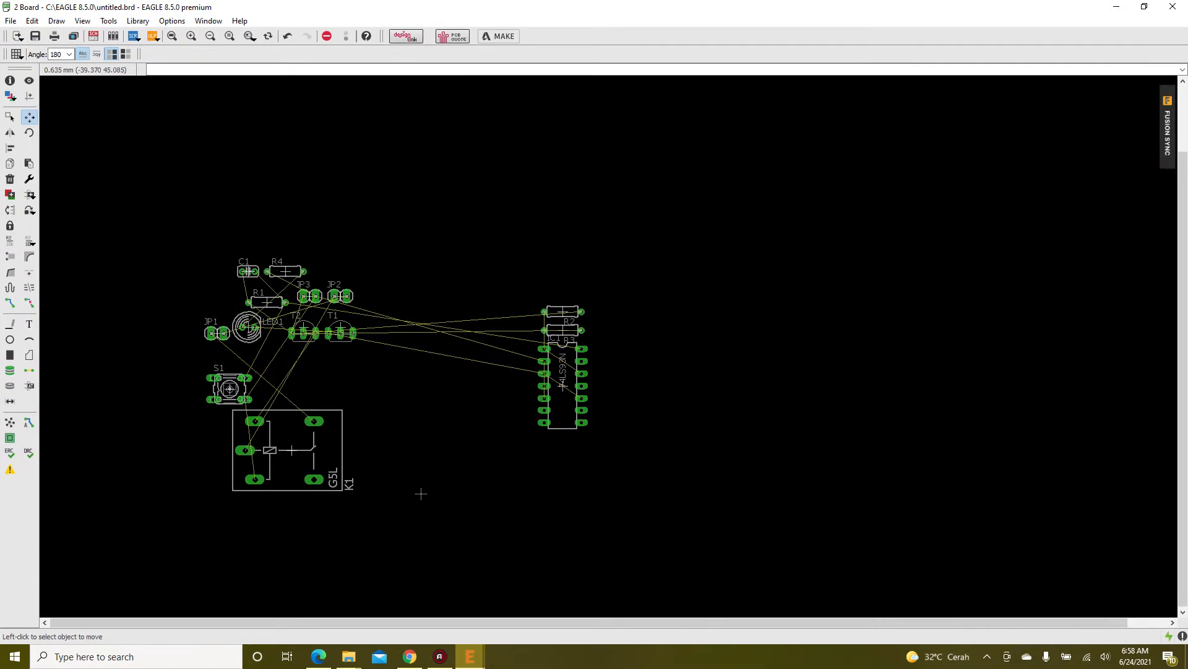
pyautogui.click(29, 81)
pyautogui.scroll(2, 551, 351)
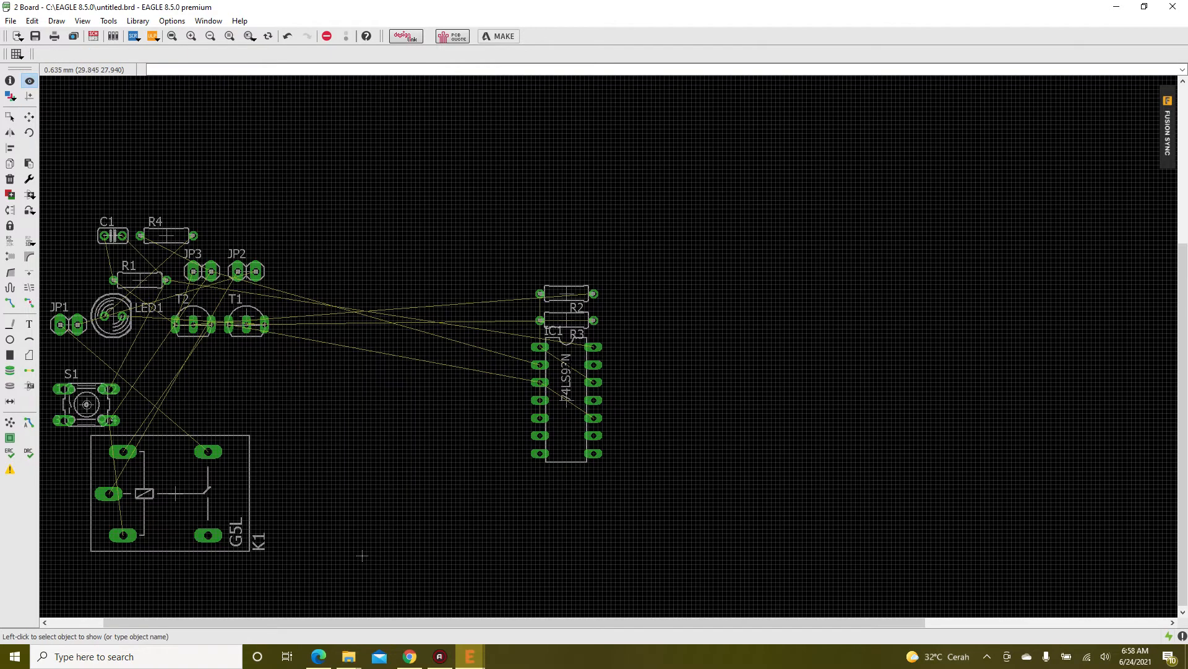
pyautogui.click(593, 347)
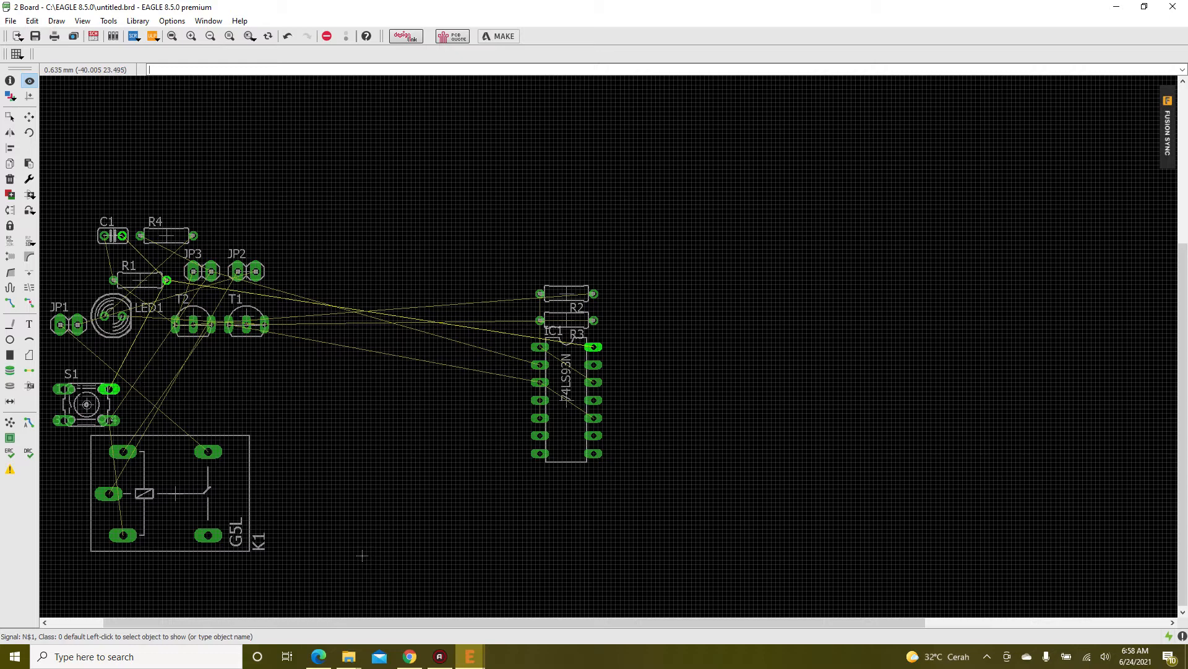
# - Move push-button S1 to the right of IC1's pin 14, rotated to 180 degrees, and recalculate the airwires
pyautogui.click(26, 121)
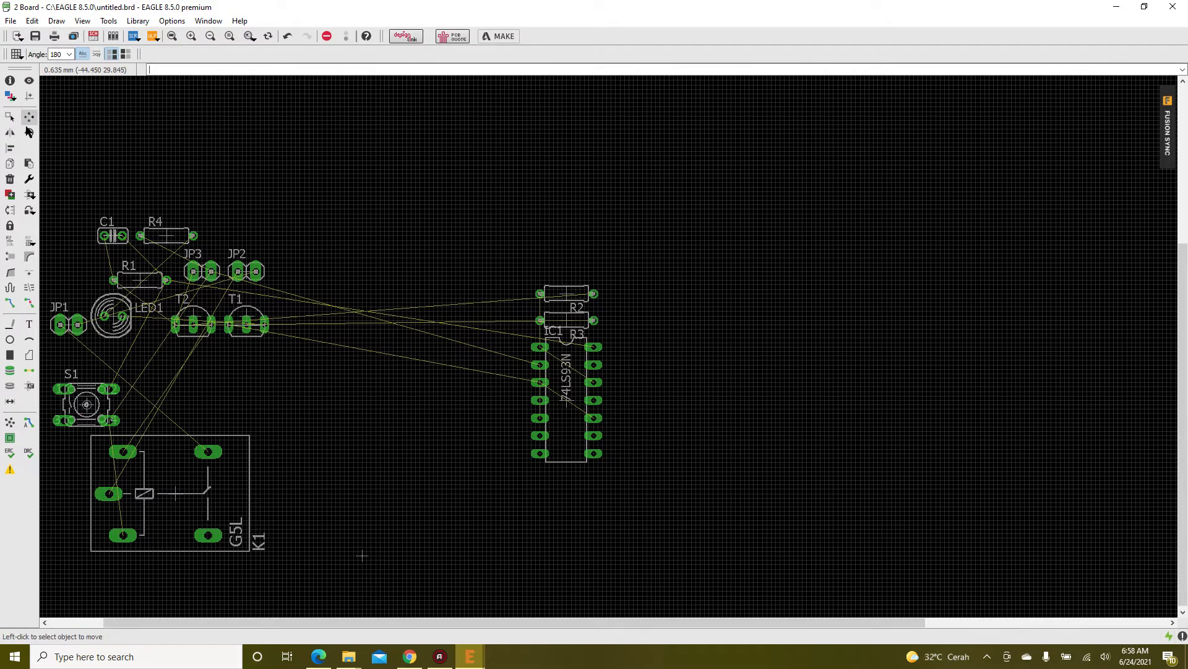
pyautogui.click(87, 404)
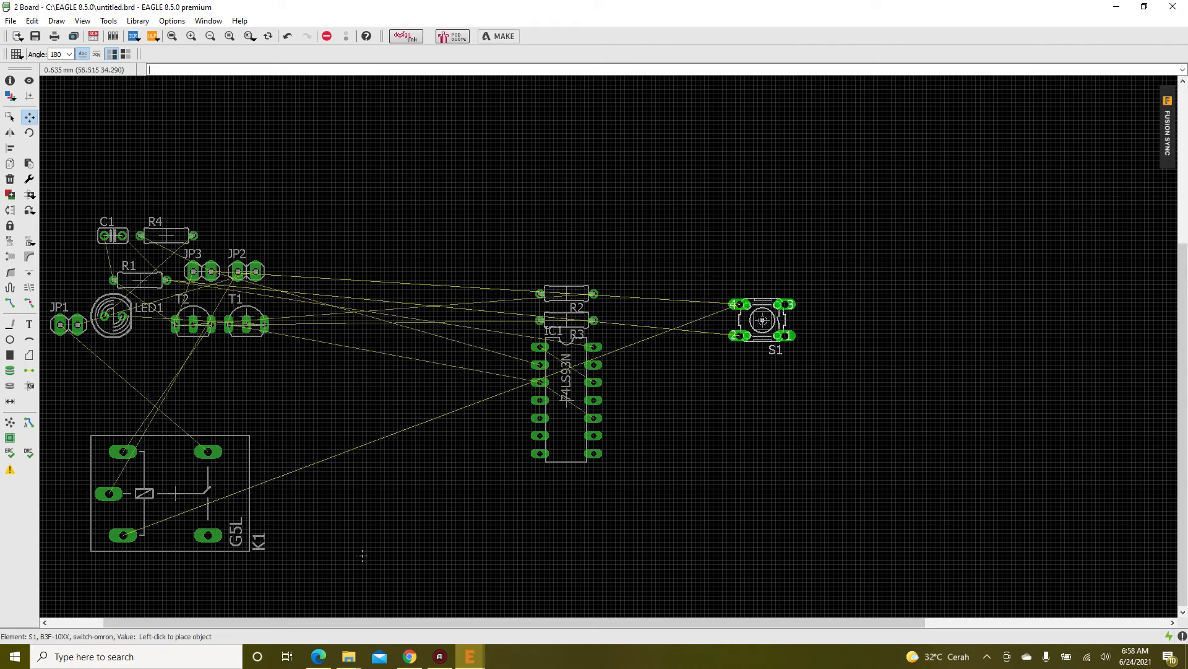
pyautogui.click(362, 555)
pyautogui.scroll(4, 715, 349)
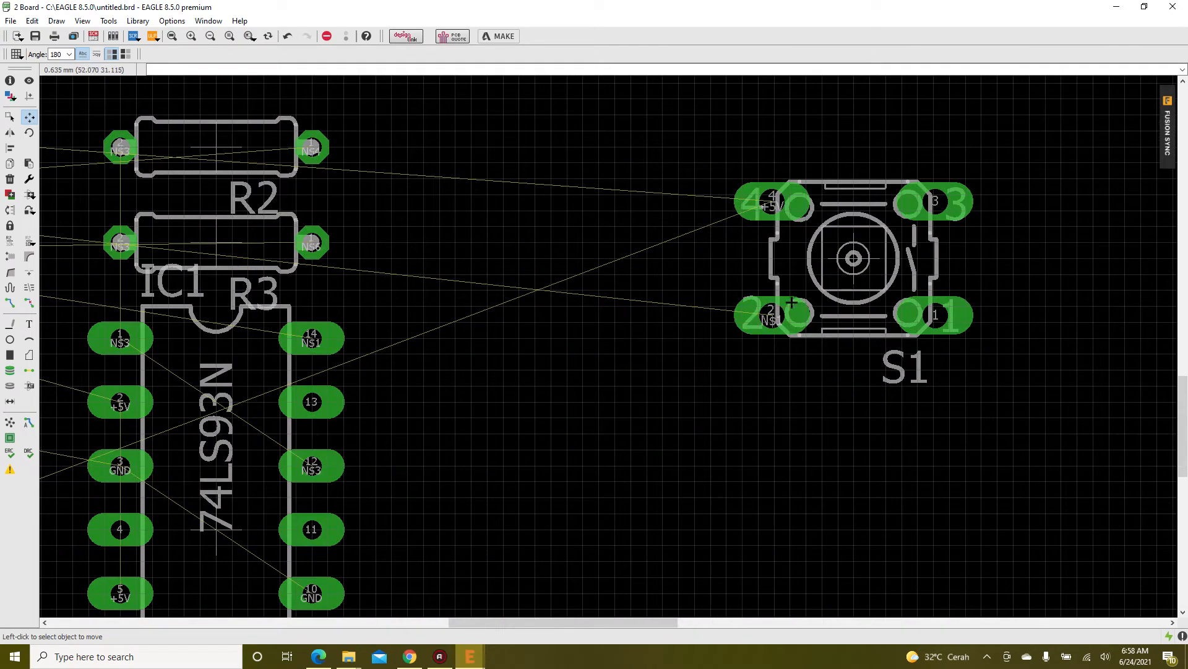
pyautogui.click(10, 422)
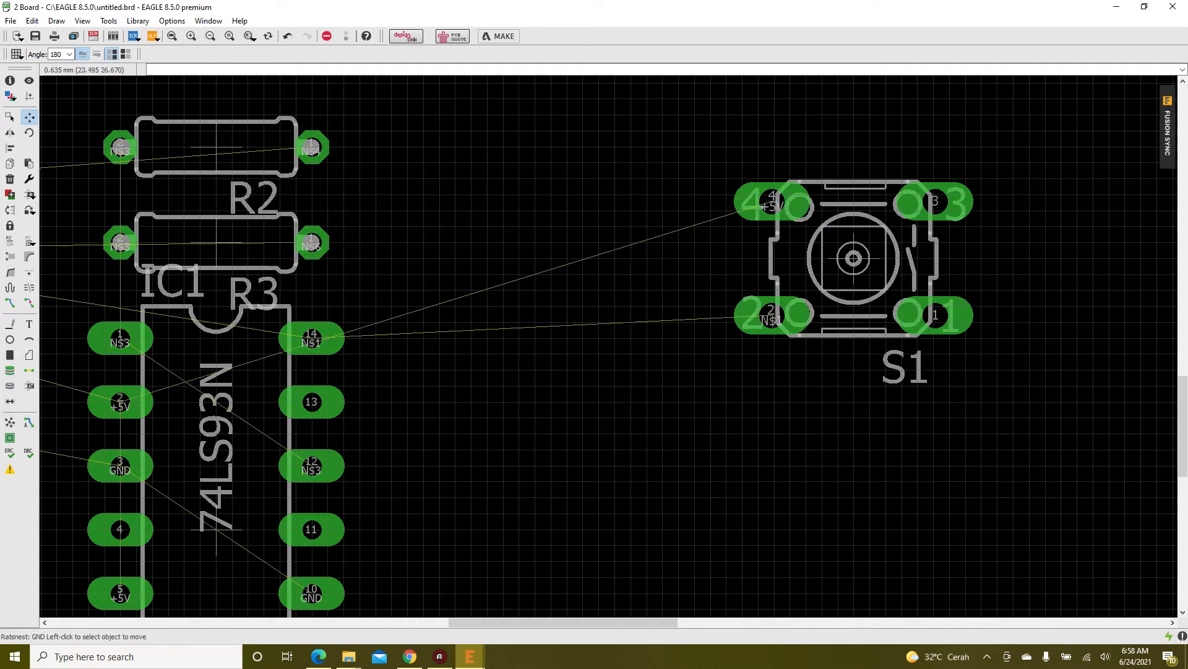
pyautogui.scroll(-3, 804, 355)
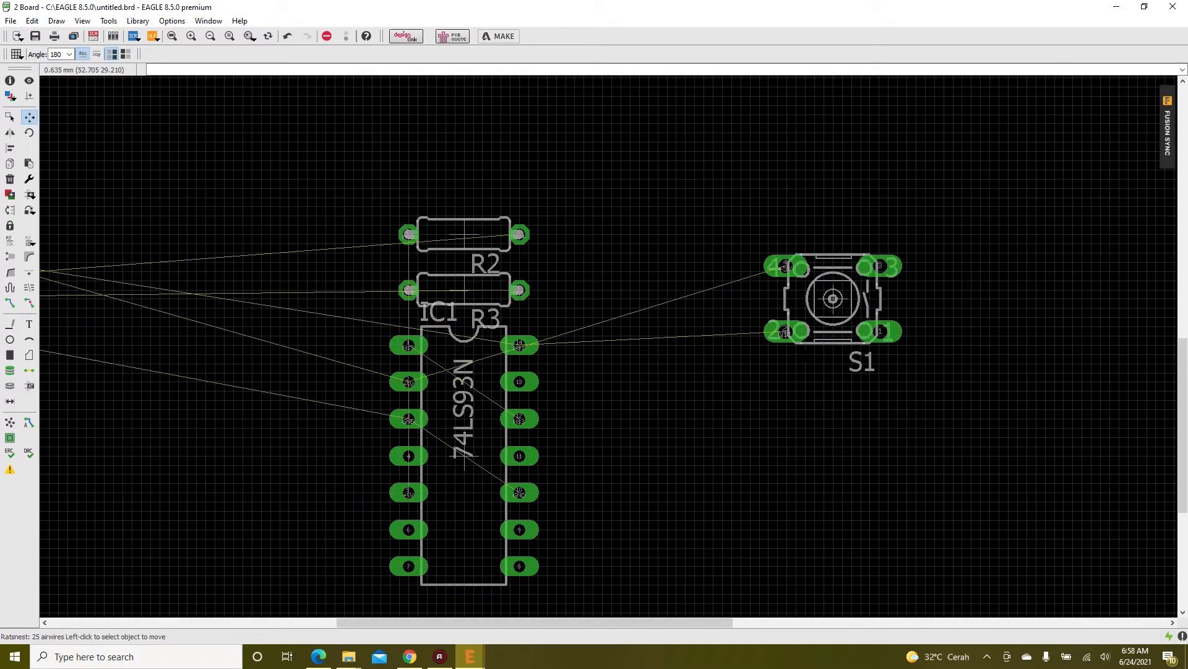
pyautogui.scroll(-2, 803, 355)
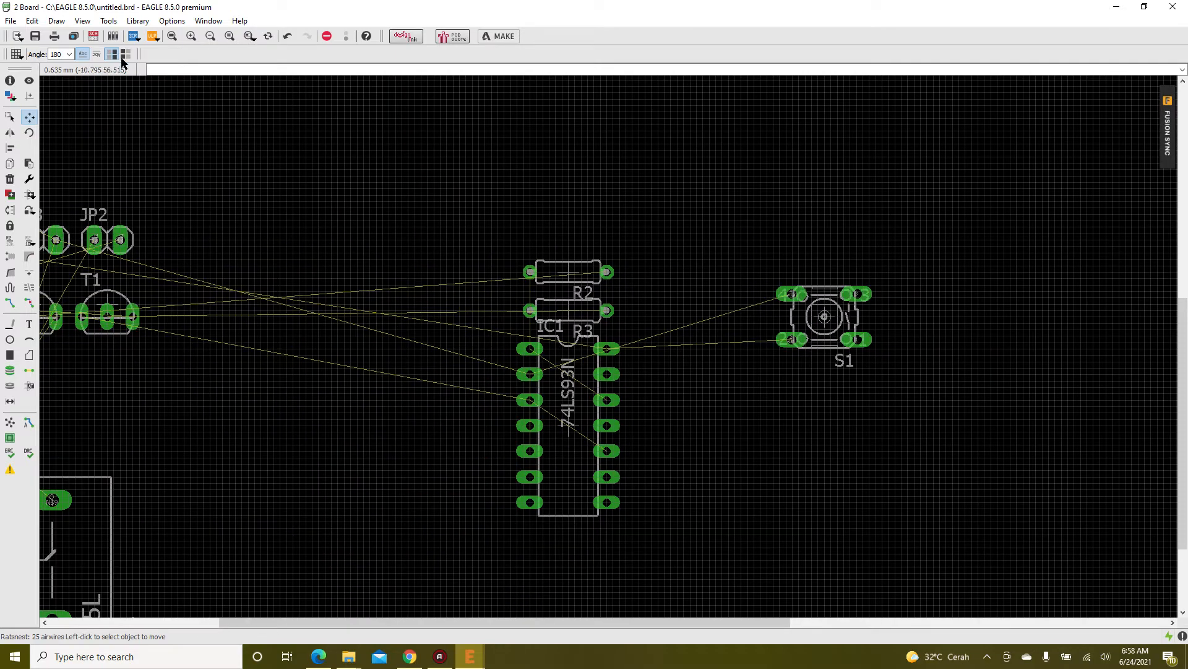
# - Check the components wired to IC1 pin 14 in the schematic and highlight that pin's signal on the board
pyautogui.click(94, 36)
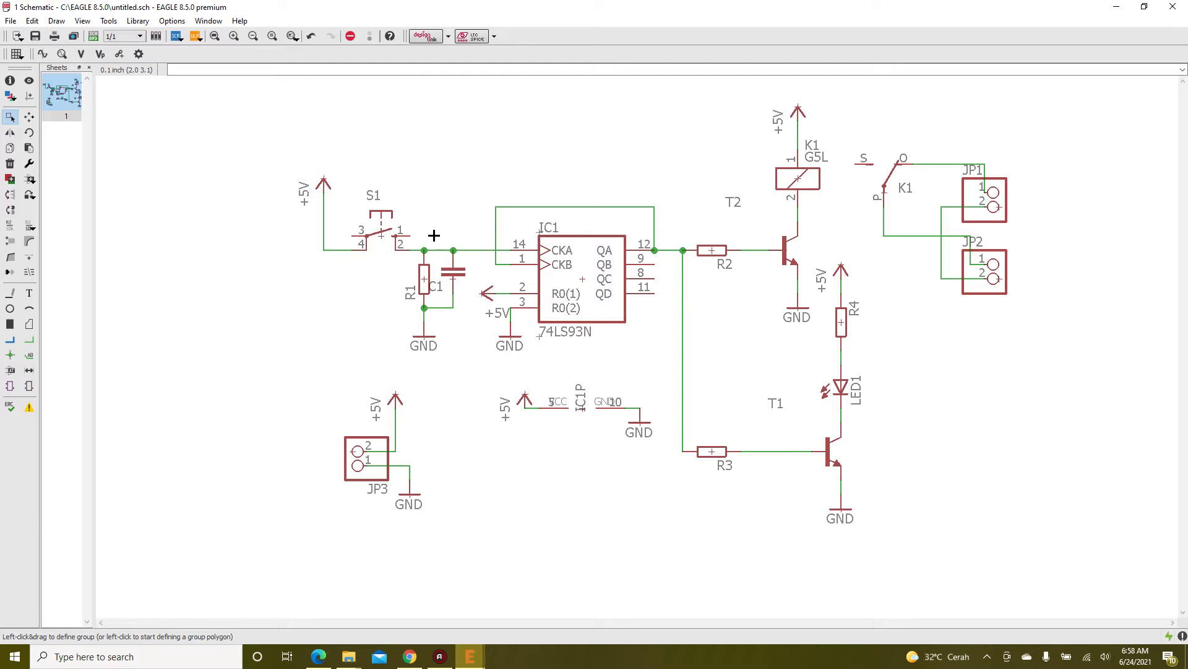
pyautogui.click(1116, 8)
pyautogui.click(29, 81)
pyautogui.click(604, 348)
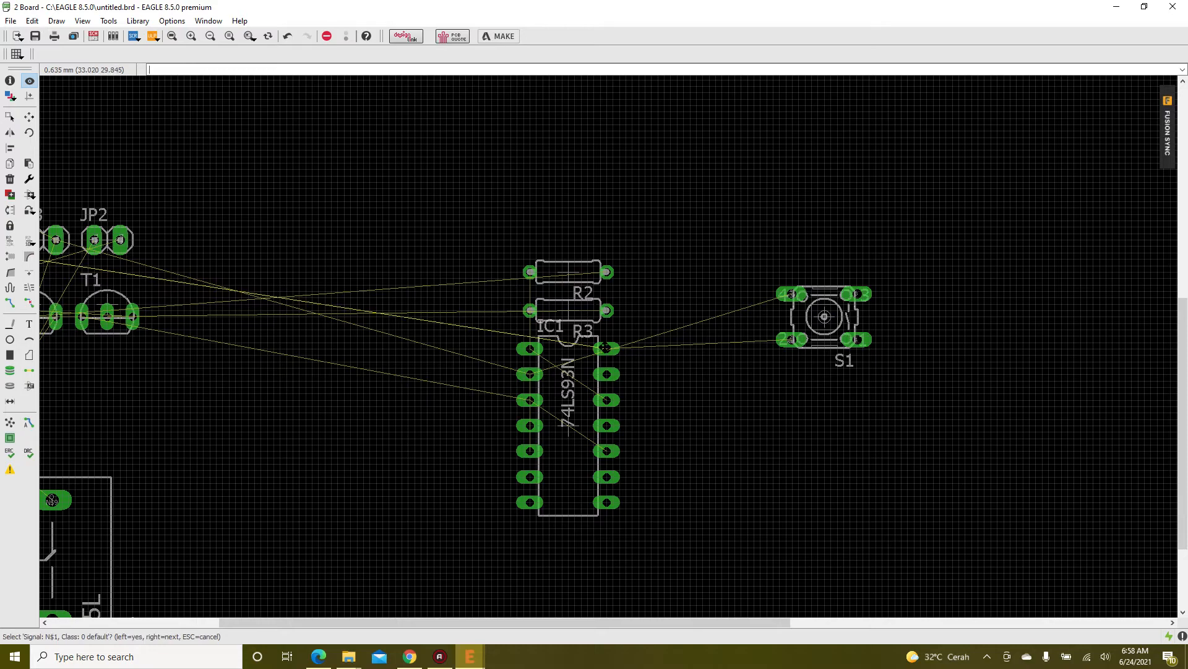
pyautogui.scroll(-4, 604, 349)
pyautogui.scroll(4, 366, 292)
pyautogui.scroll(-3, 277, 190)
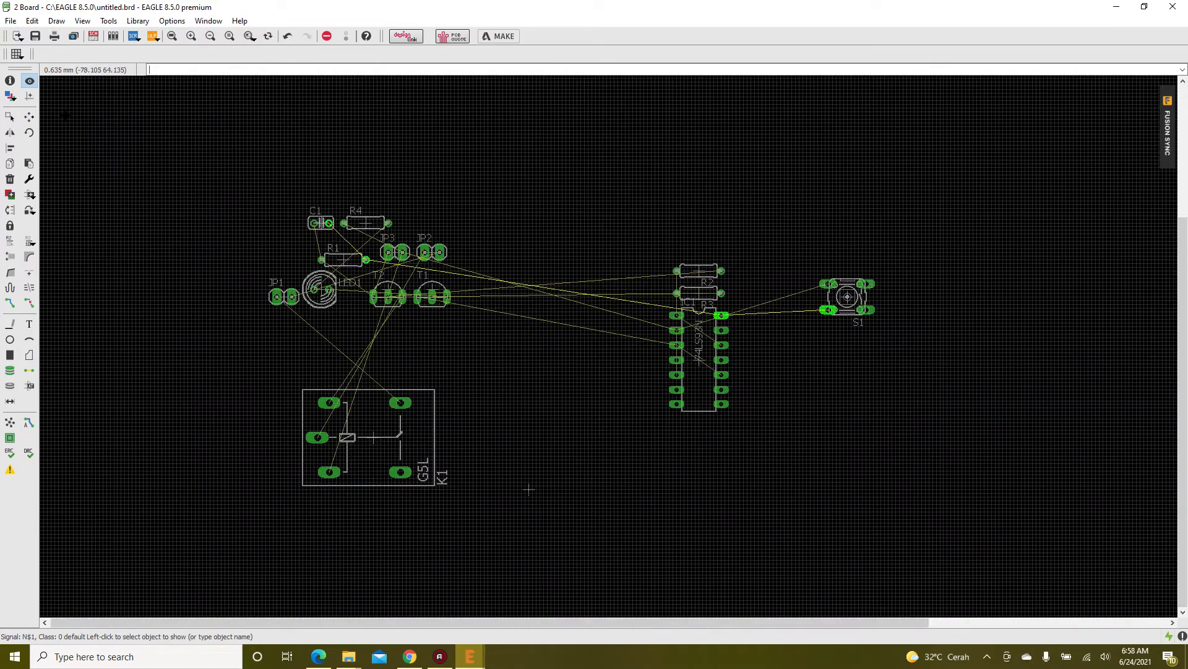
# - Move resistor R1 directly below push-button S1, rotated to 180 degrees
pyautogui.press('F7')
pyautogui.click(343, 260)
pyautogui.scroll(5, 867, 334)
pyautogui.rightClick(823, 372)
pyautogui.rightClick(852, 341)
pyautogui.click(788, 306)
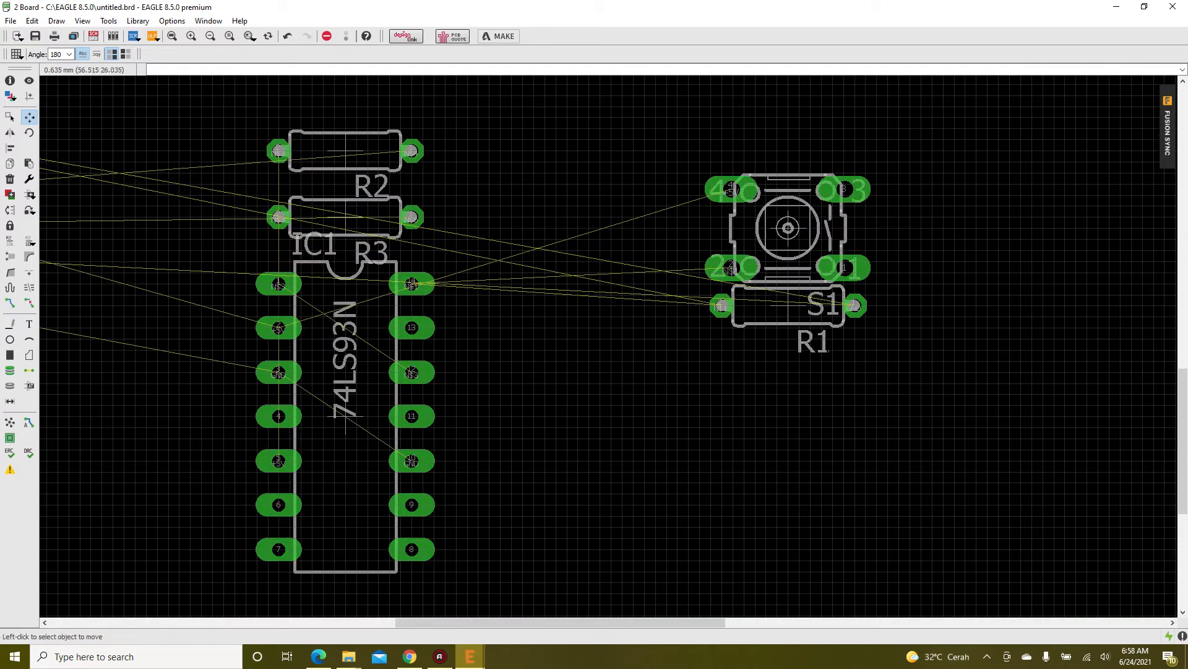
# - Move capacitor C1 directly below R1, rotated to 180 degrees, and recalculate the airwires
pyautogui.scroll(-5, 833, 367)
pyautogui.click(382, 267)
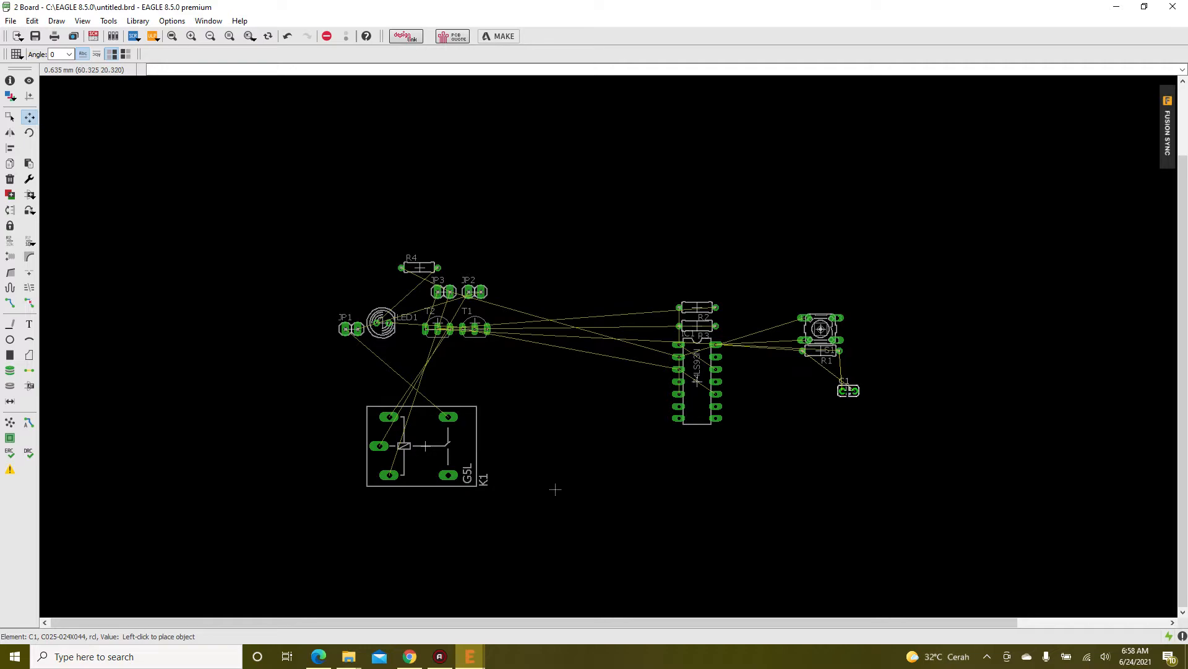
pyautogui.click(821, 365)
pyautogui.scroll(1, 848, 354)
pyautogui.scroll(3, 848, 358)
pyautogui.scroll(-3, 863, 366)
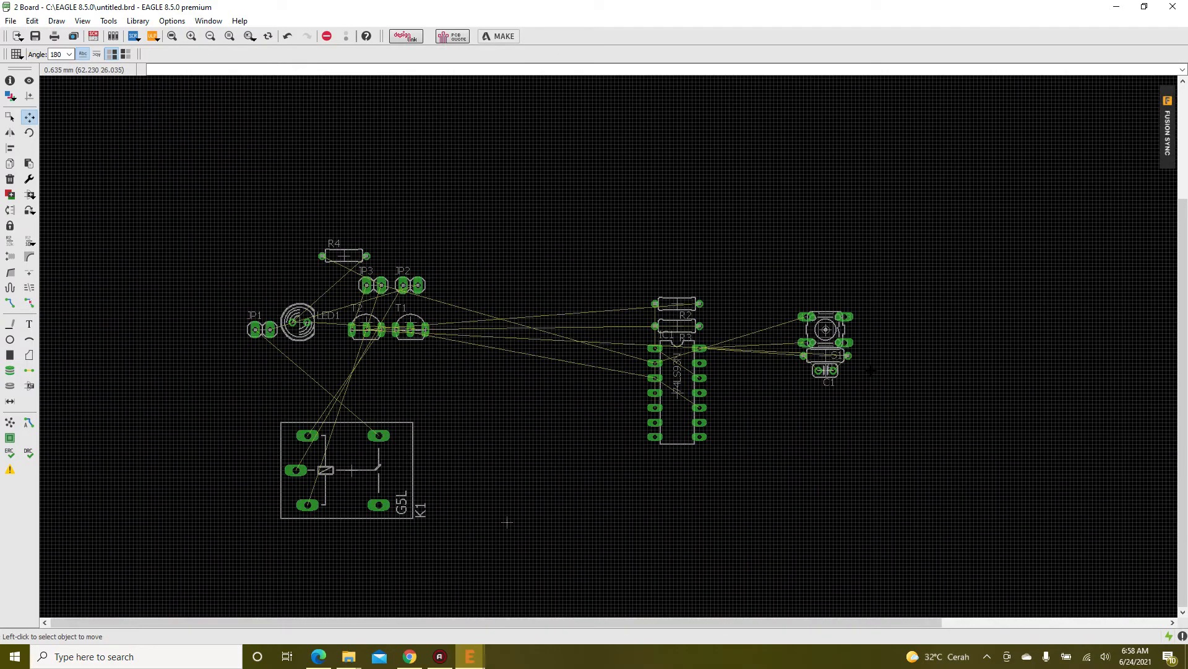
pyautogui.scroll(4, 738, 359)
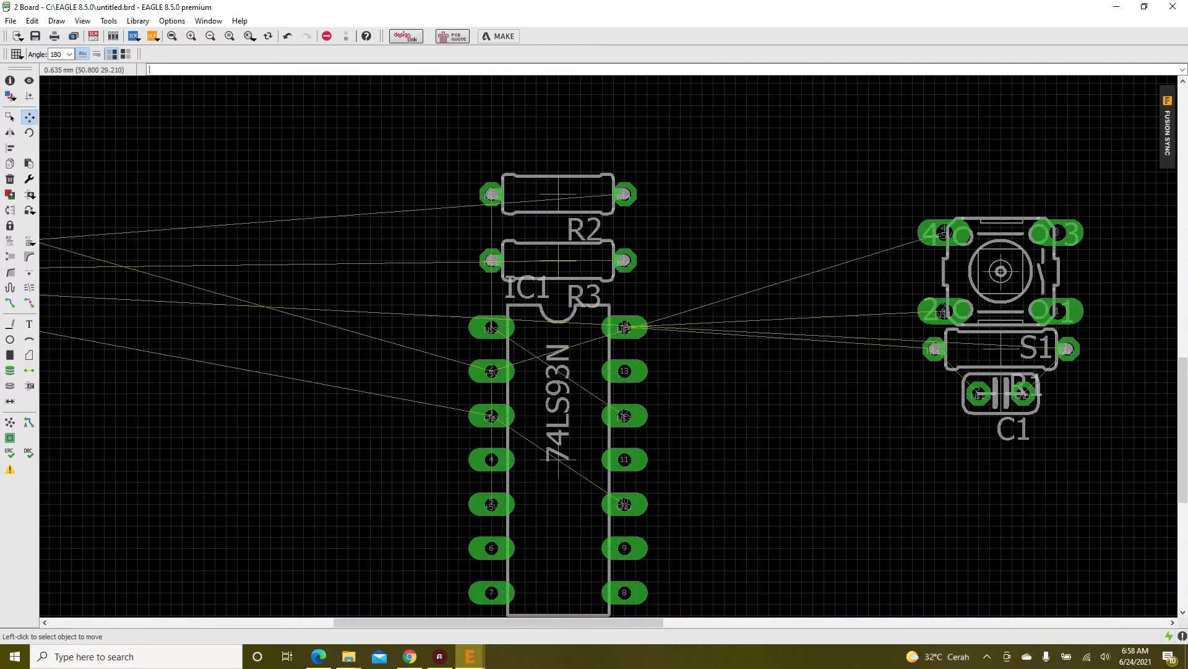
pyautogui.click(10, 422)
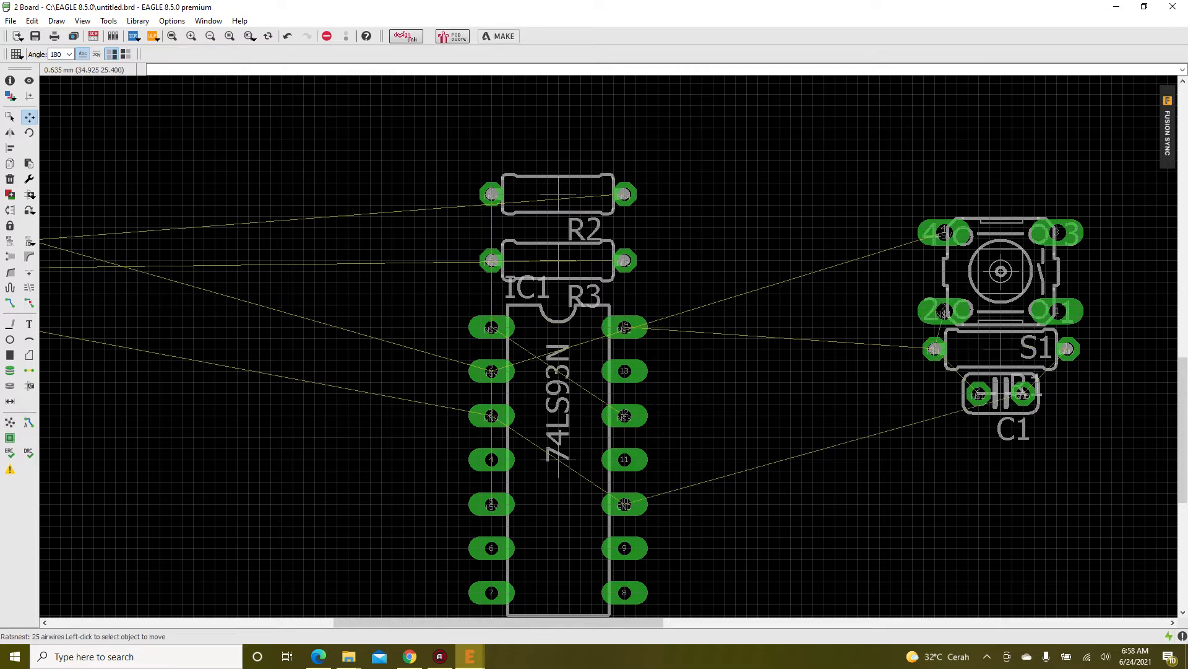
pyautogui.scroll(-5, 604, 516)
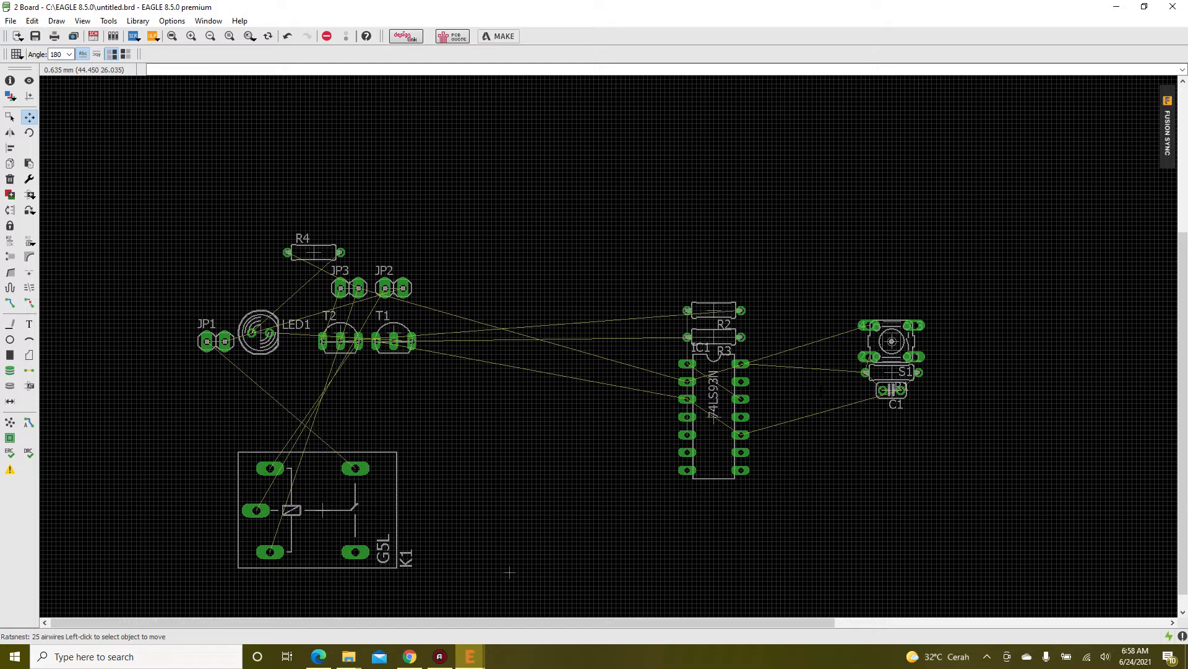
pyautogui.scroll(4, 604, 516)
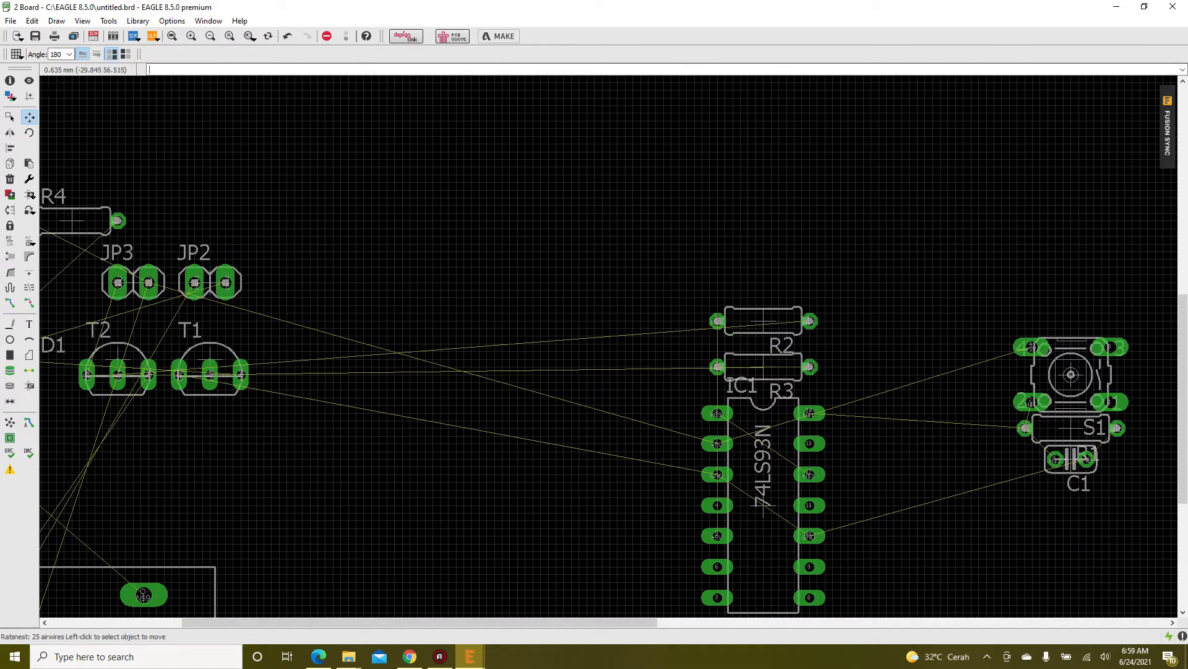
# - Trace the signal on R2's right pad, move transistor T2 directly above R2, and recalculate the airwires
pyautogui.click(29, 81)
pyautogui.click(809, 321)
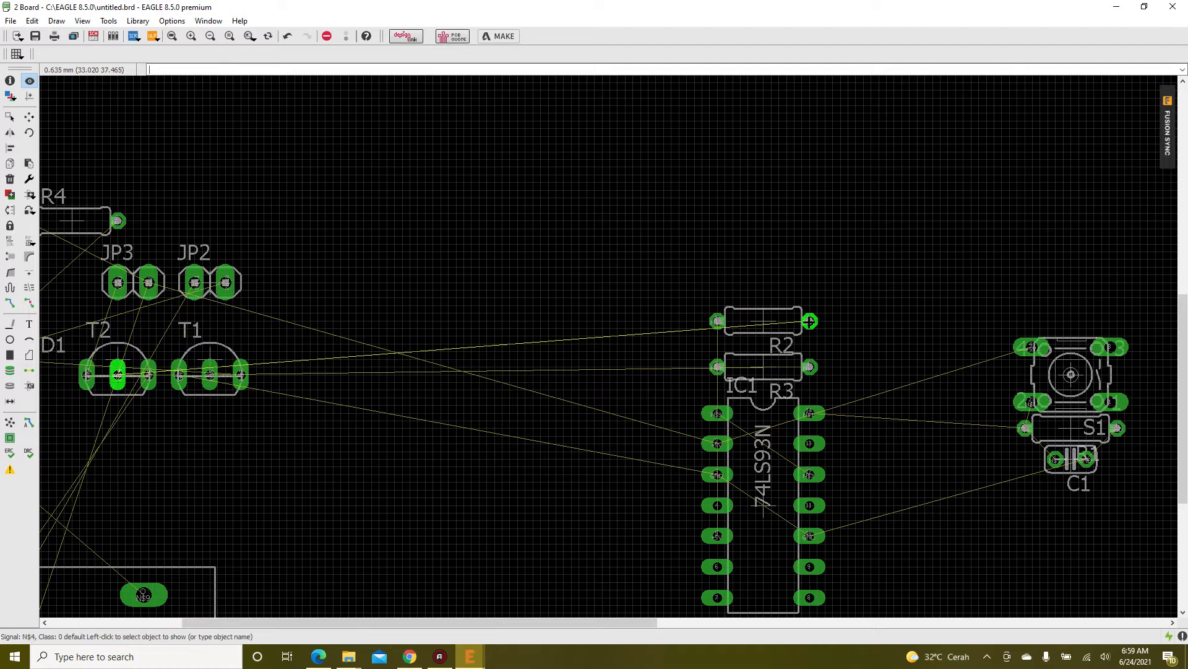
pyautogui.click(29, 116)
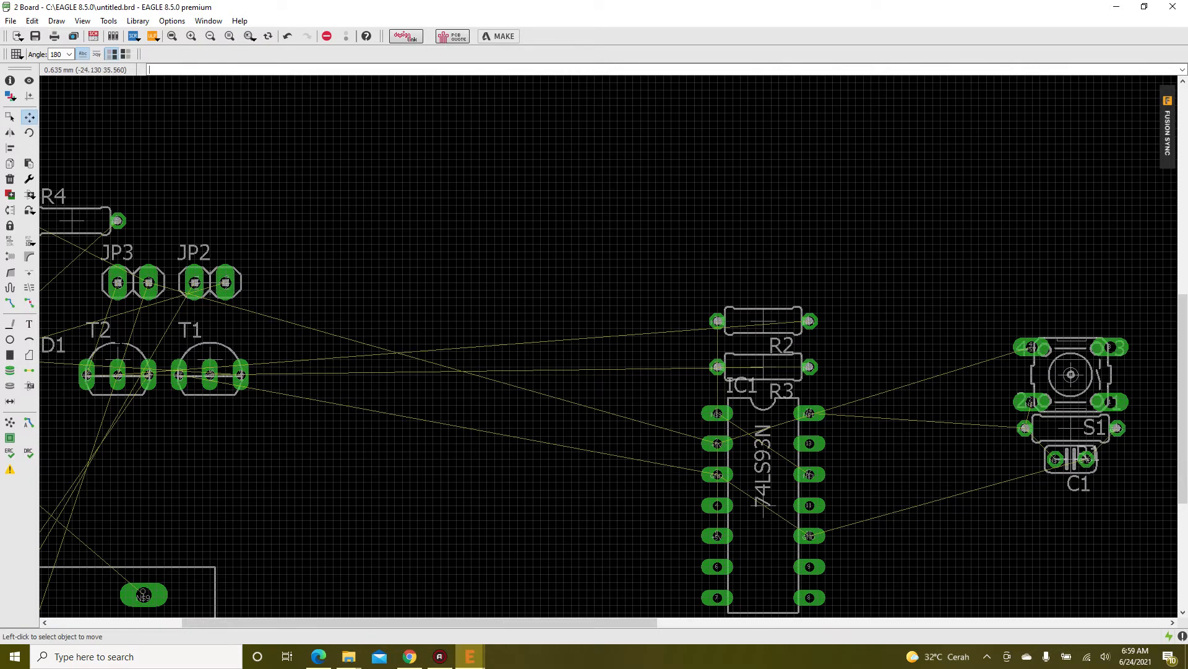
pyautogui.click(117, 374)
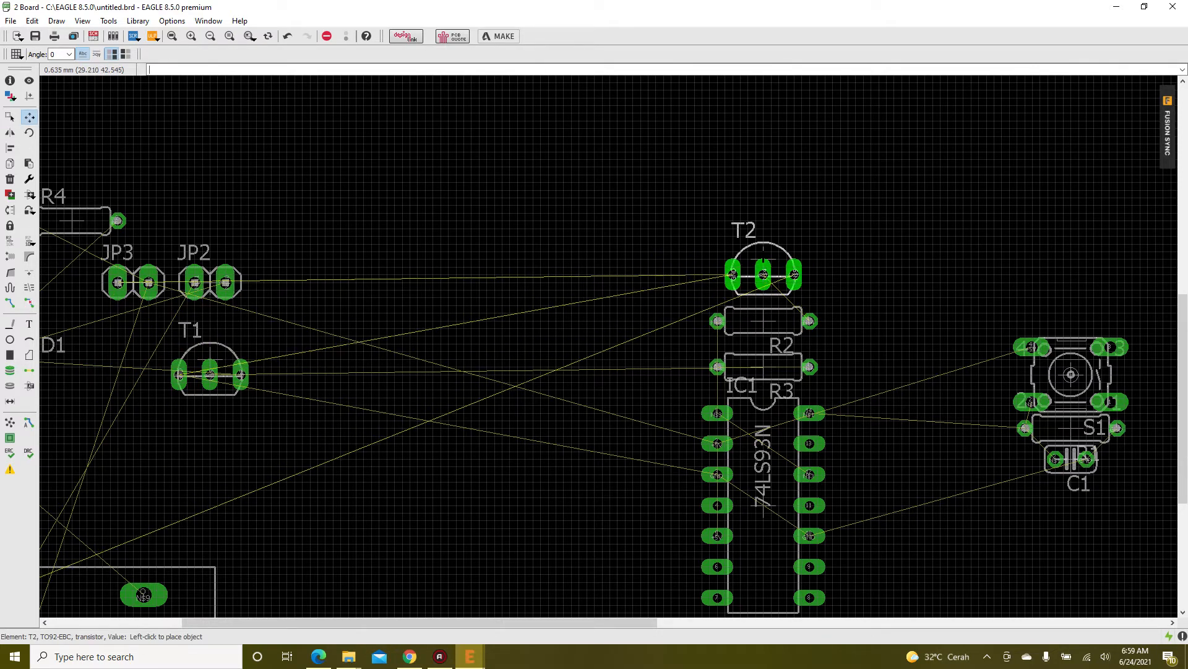
pyautogui.click(755, 274)
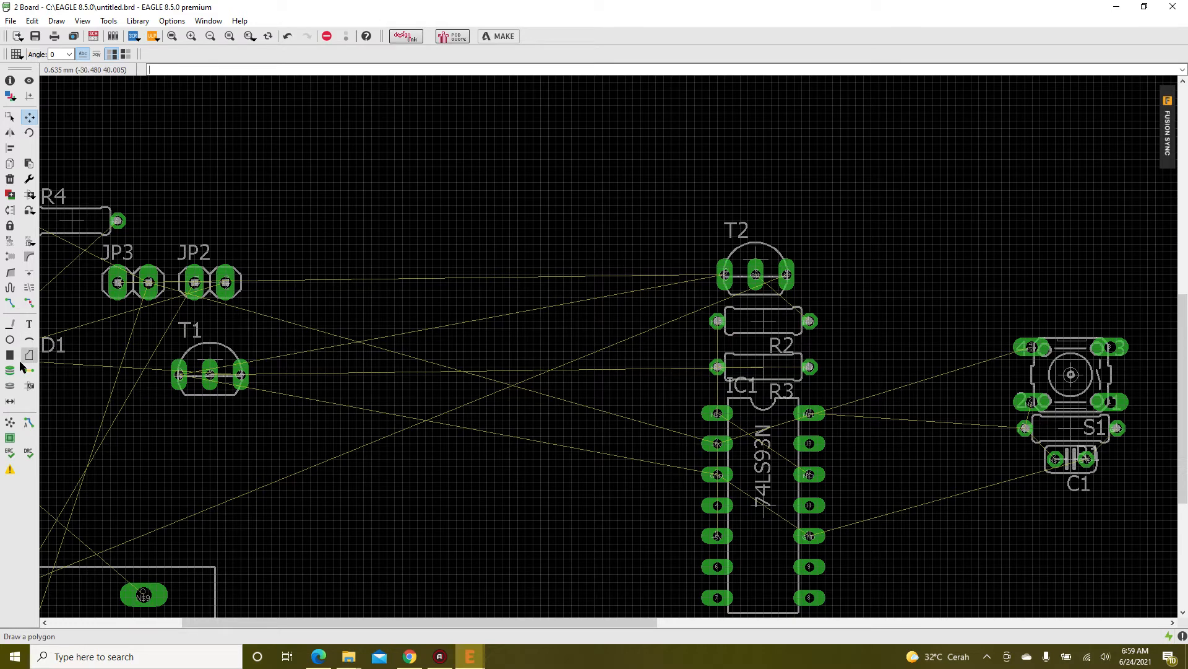
pyautogui.click(9, 422)
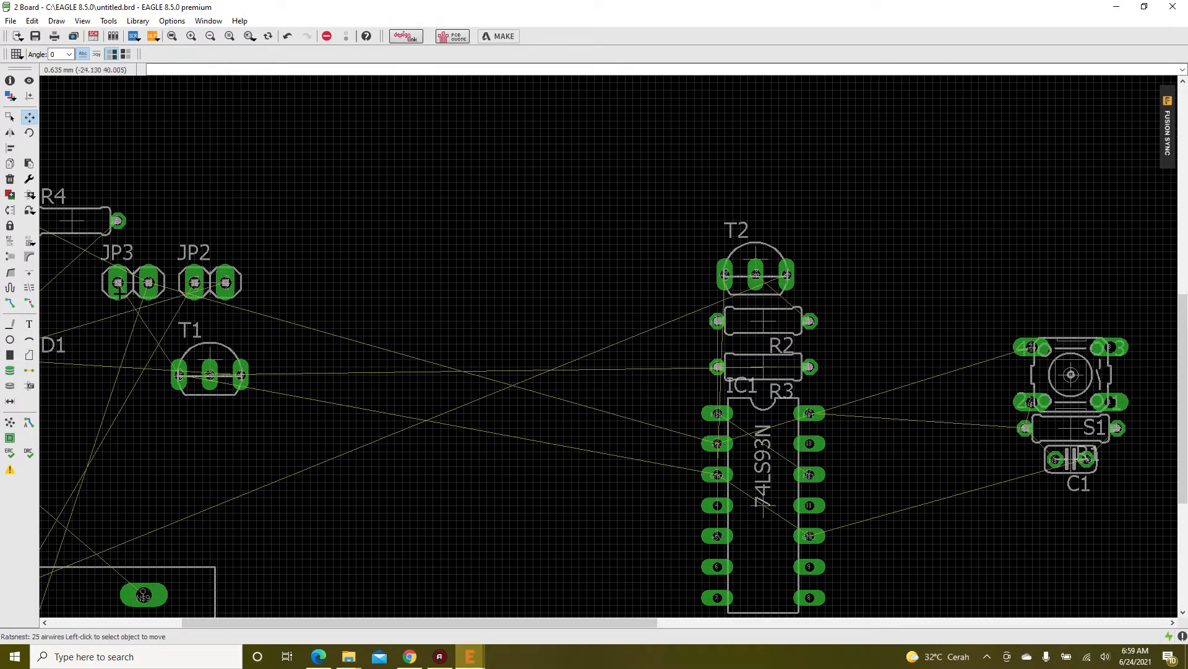
# - Trace the signal on R3's right pad and move transistor T1 to the right of R2 and R3, rotated to 270 degrees
pyautogui.click(29, 80)
pyautogui.click(809, 367)
pyautogui.click(29, 117)
pyautogui.click(210, 374)
pyautogui.rightClick(940, 321)
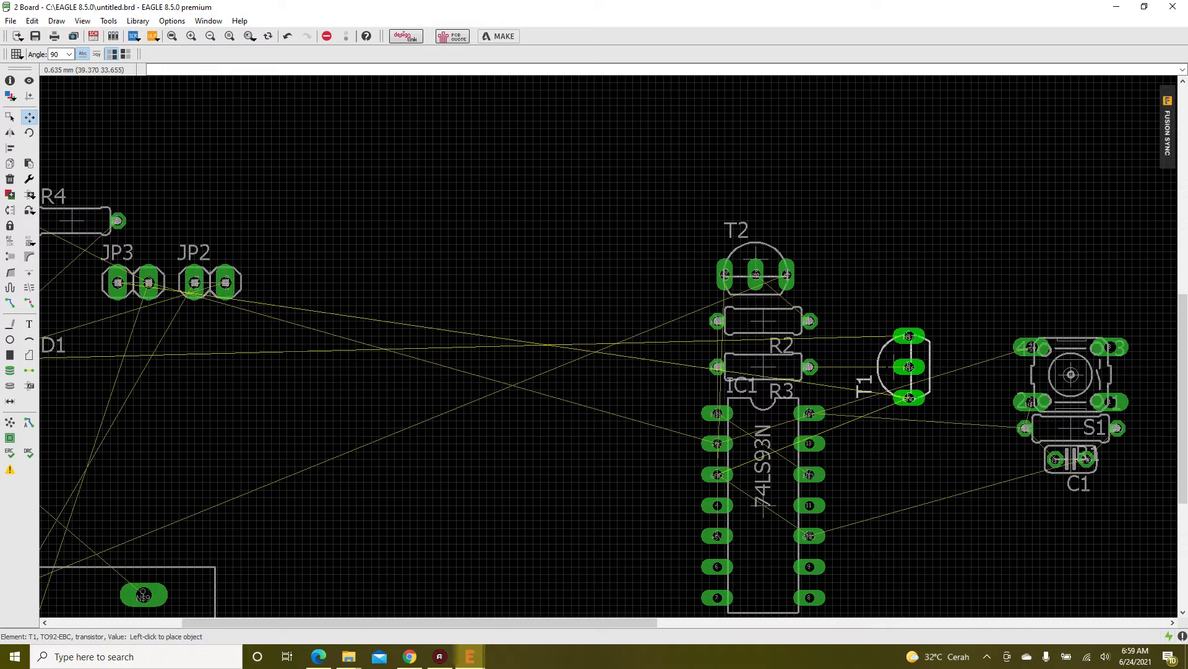
pyautogui.rightClick(892, 347)
pyautogui.rightClick(857, 370)
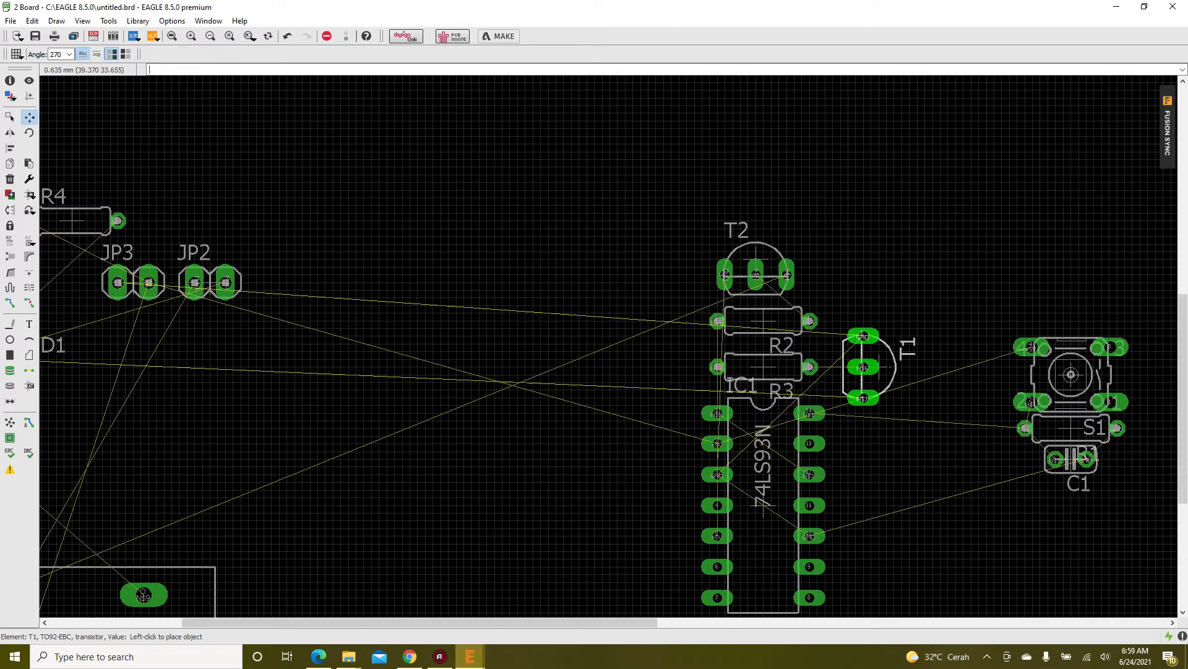
pyautogui.click(893, 344)
# - Move relay K1 above transistor T2, rotated to 90 degrees
pyautogui.scroll(-2, 956, 316)
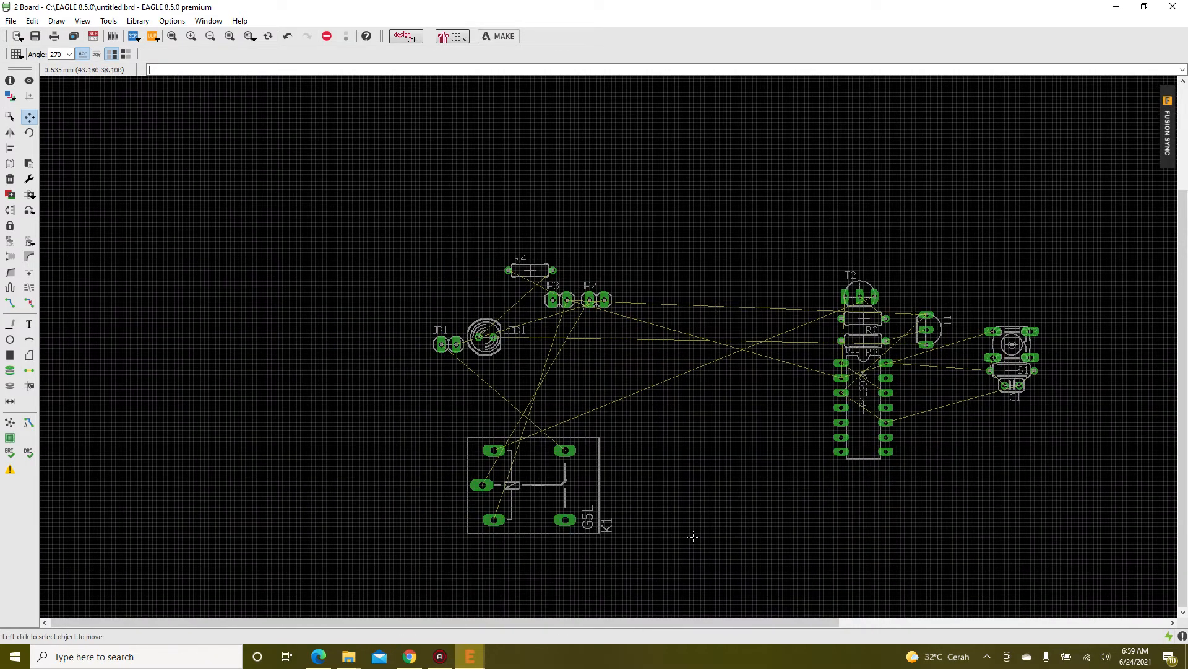
pyautogui.scroll(4, 536, 330)
pyautogui.scroll(-5, 486, 336)
pyautogui.scroll(3, 560, 328)
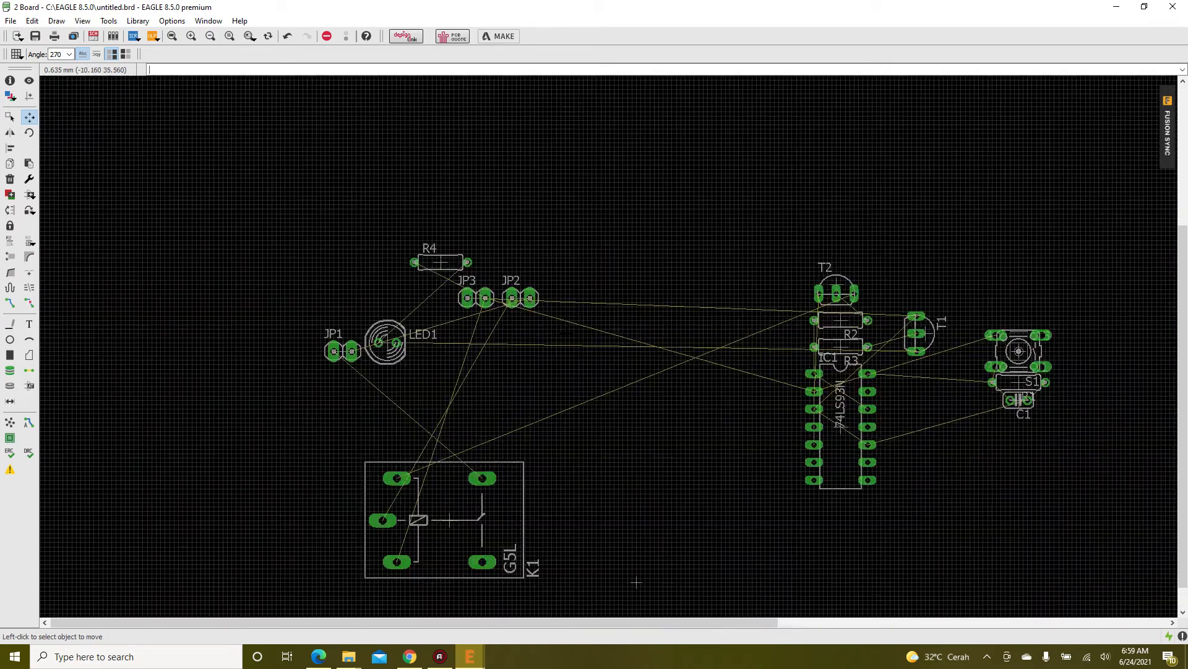
pyautogui.scroll(-2, 396, 319)
pyautogui.click(419, 485)
pyautogui.rightClick(788, 202)
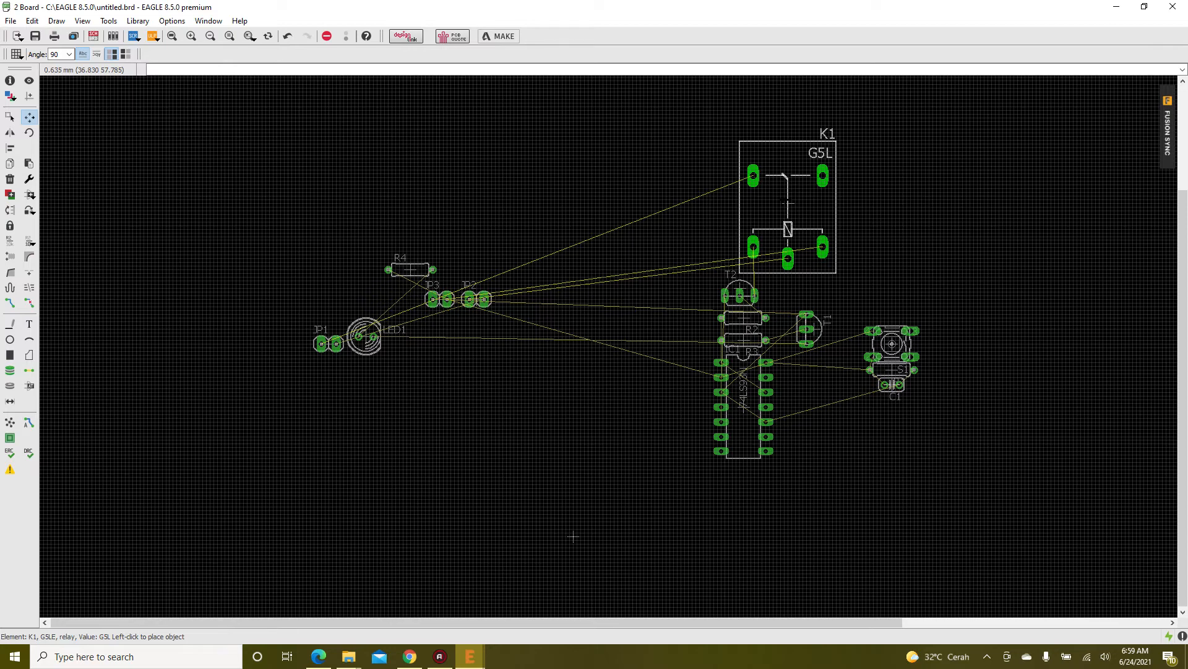
pyautogui.click(758, 183)
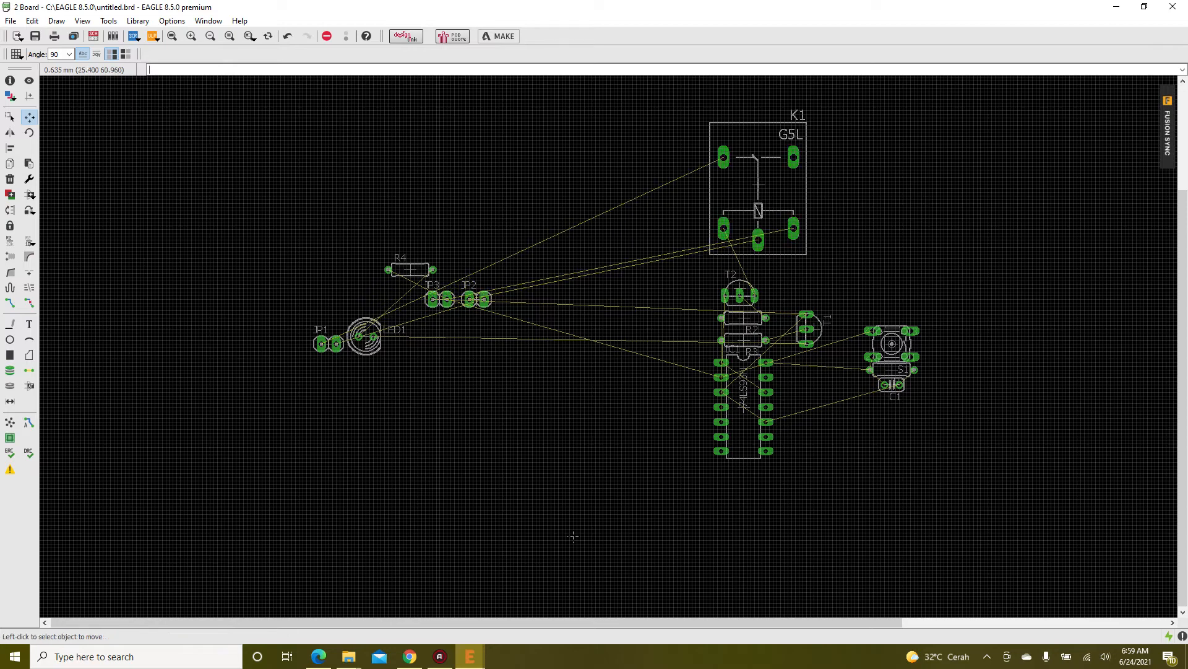
# - Highlight the signals on T2's collector, emitter and base pads to trace what each one connects to
pyautogui.click(29, 81)
pyautogui.scroll(8, 758, 270)
pyautogui.click(732, 409)
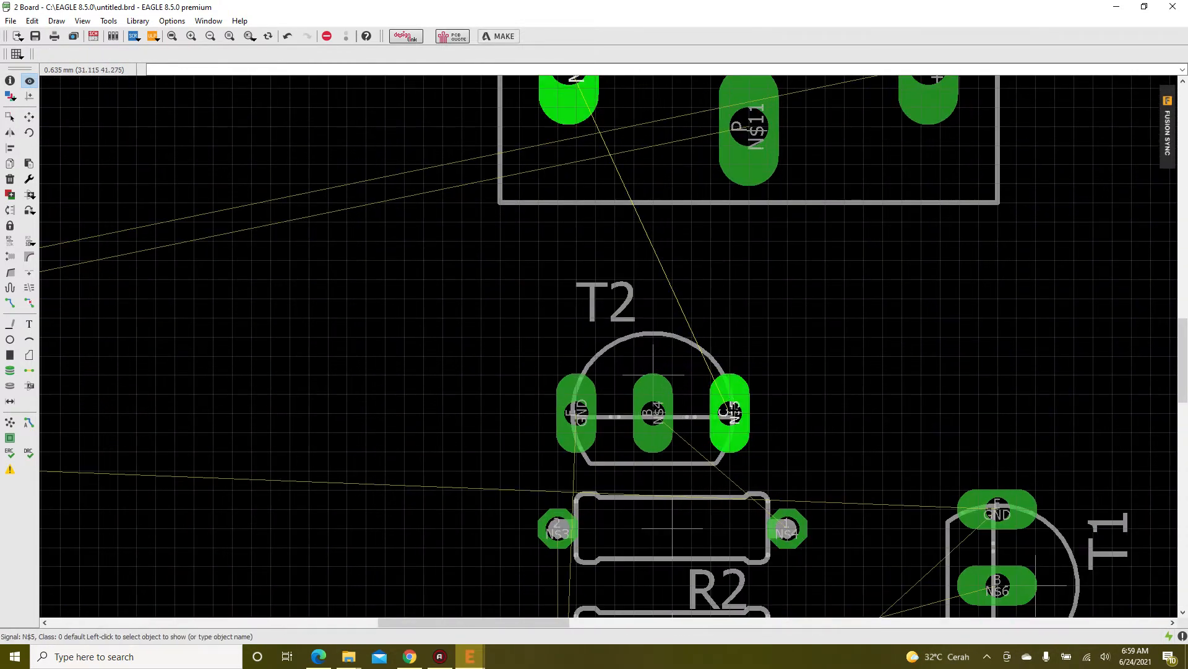
pyautogui.click(577, 416)
pyautogui.click(654, 414)
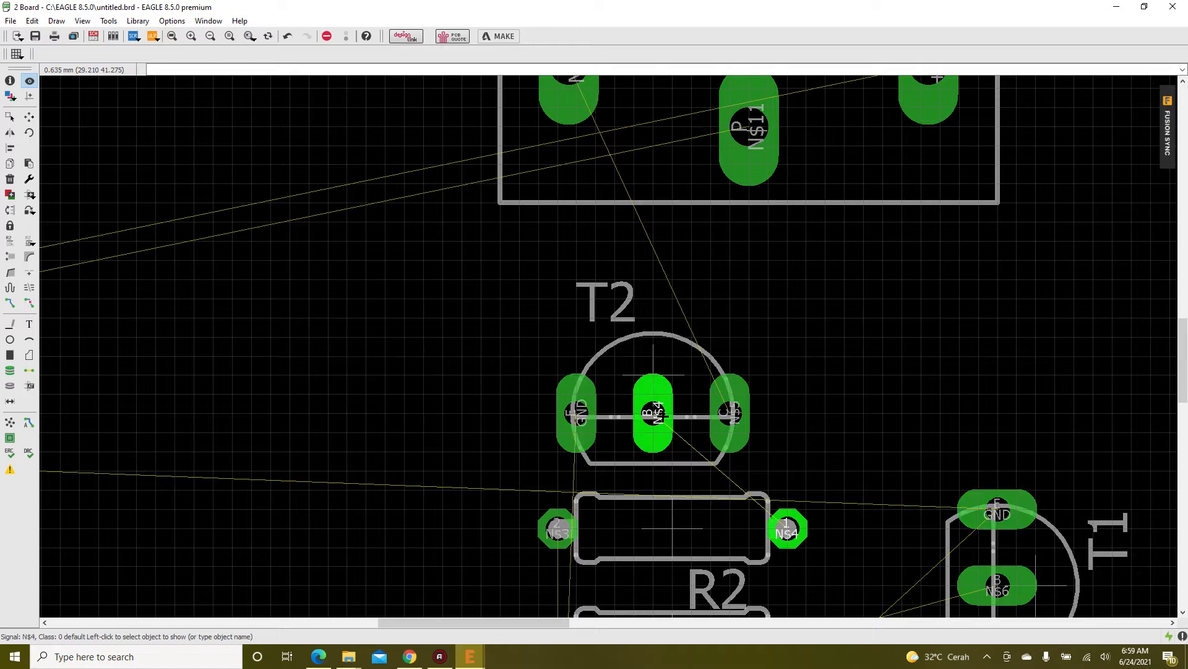
pyautogui.click(725, 411)
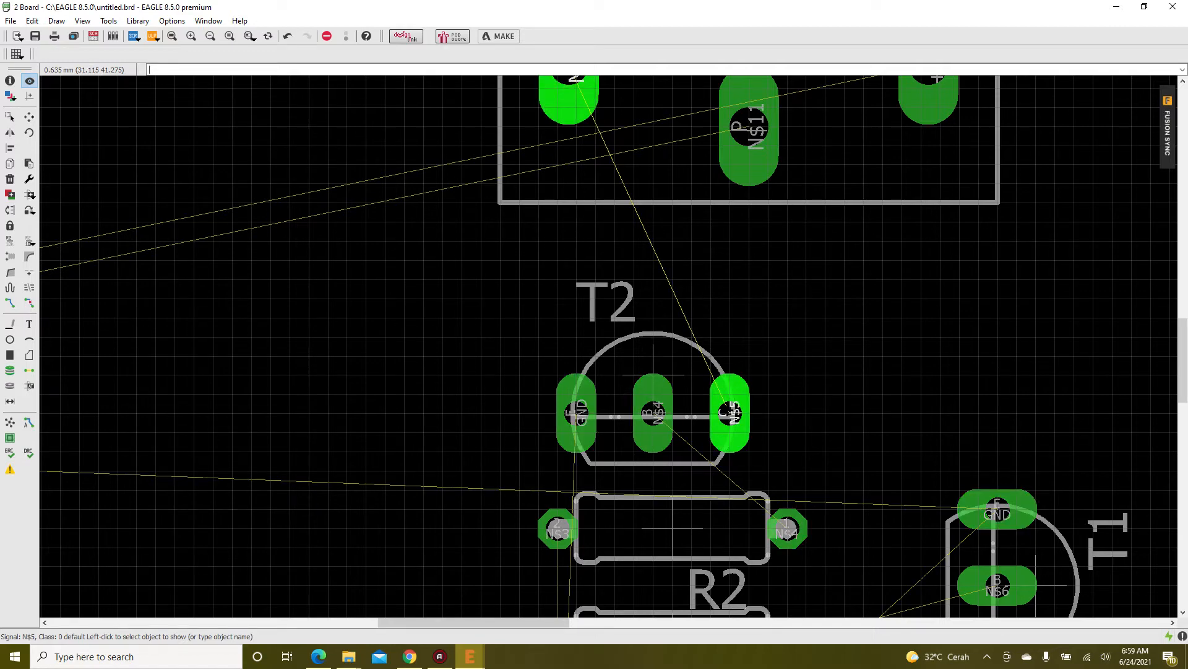
pyautogui.scroll(-6, 746, 119)
# - Move LED1 to the upper right of T1, above S1, and place resistor R4 just above LED1
pyautogui.click(29, 116)
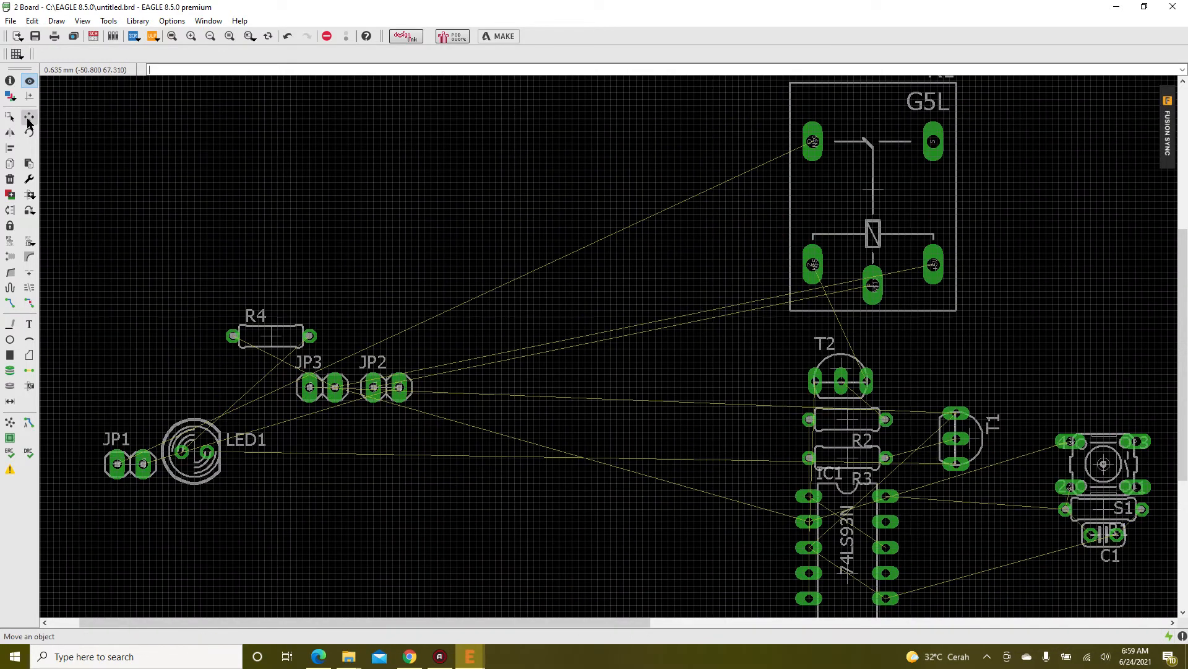
pyautogui.click(29, 117)
pyautogui.click(194, 451)
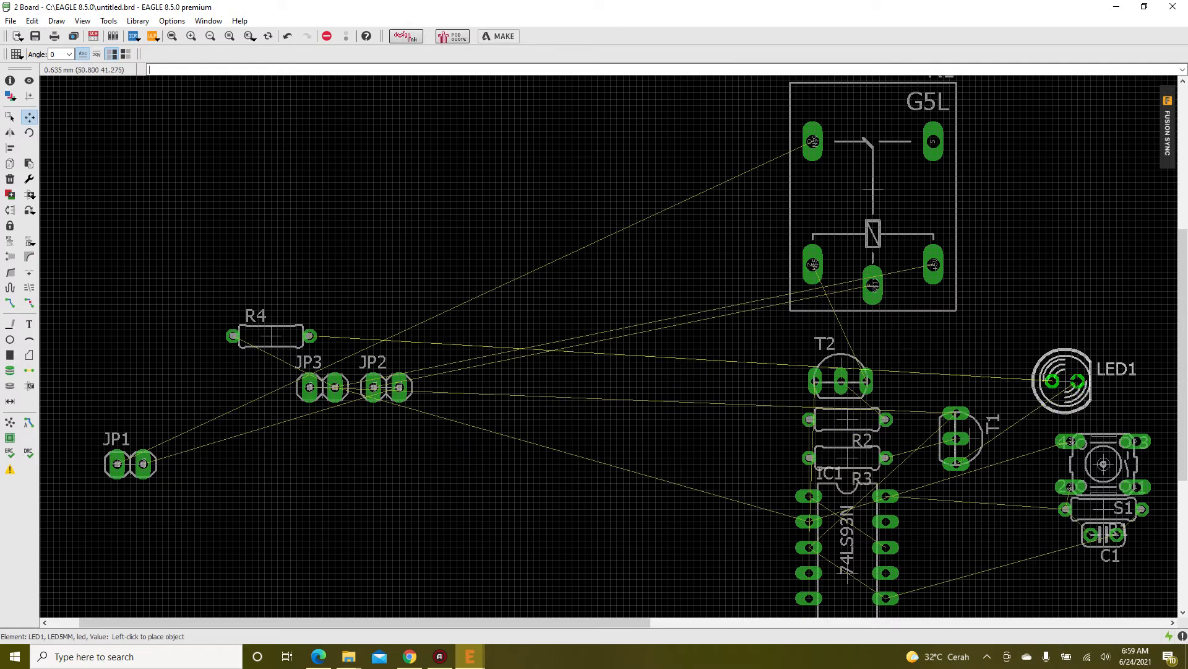
pyautogui.click(1024, 375)
pyautogui.click(270, 336)
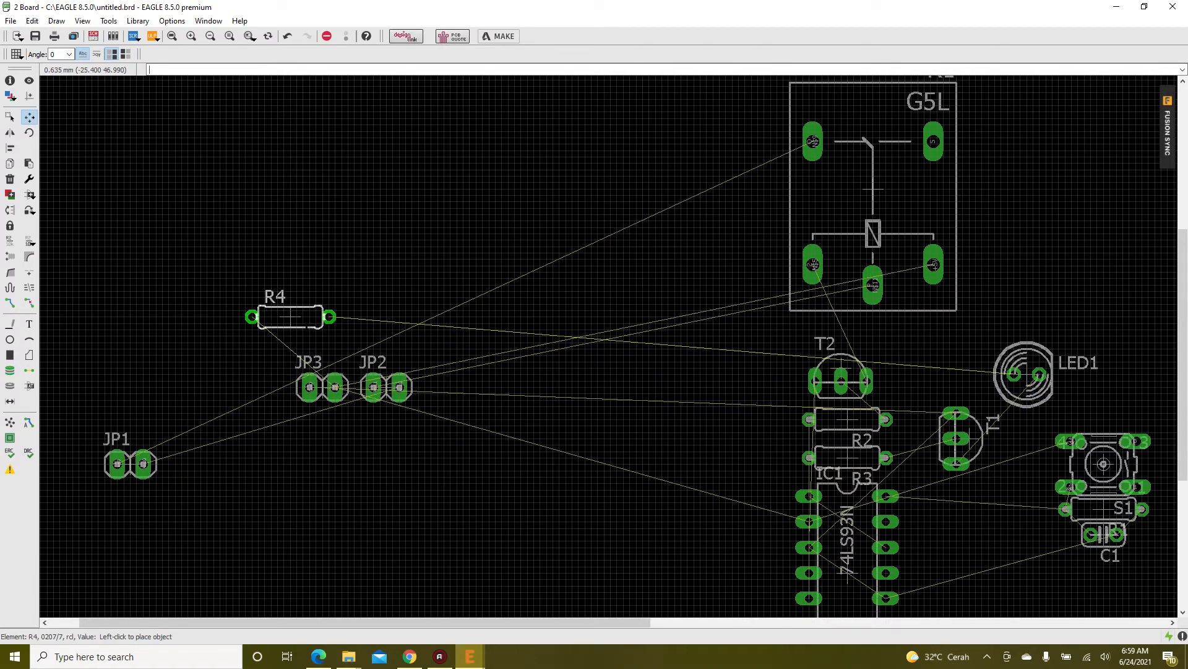
pyautogui.click(1091, 310)
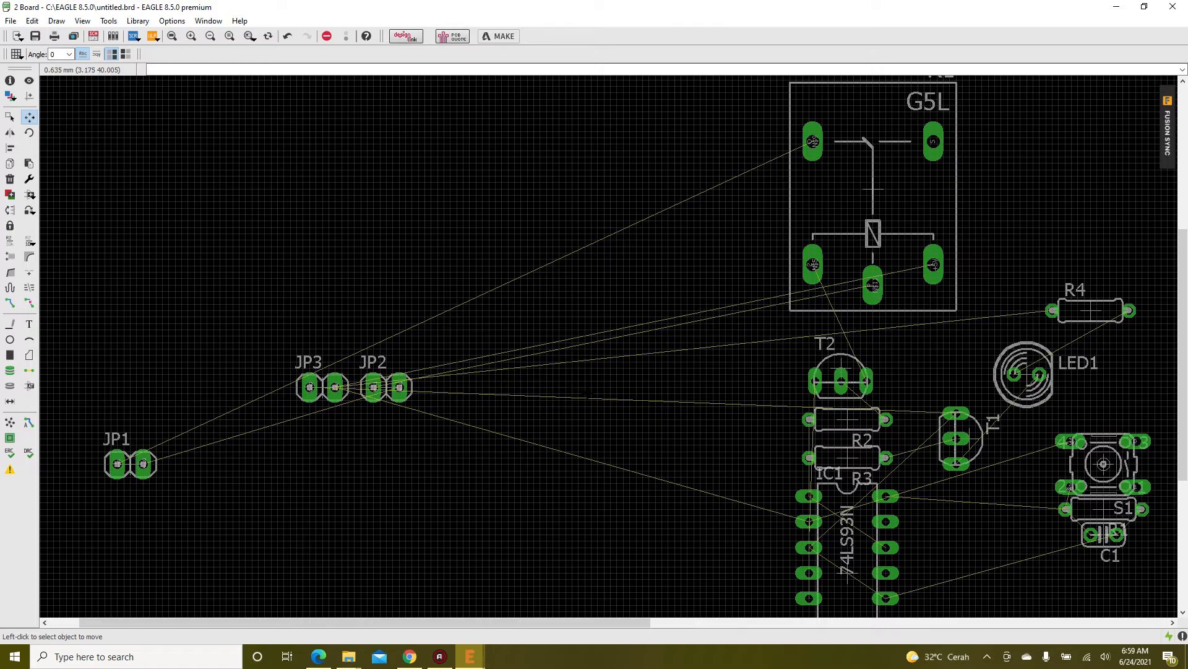
pyautogui.scroll(-3, 576, 387)
pyautogui.scroll(6, 472, 374)
pyautogui.scroll(-3, 374, 441)
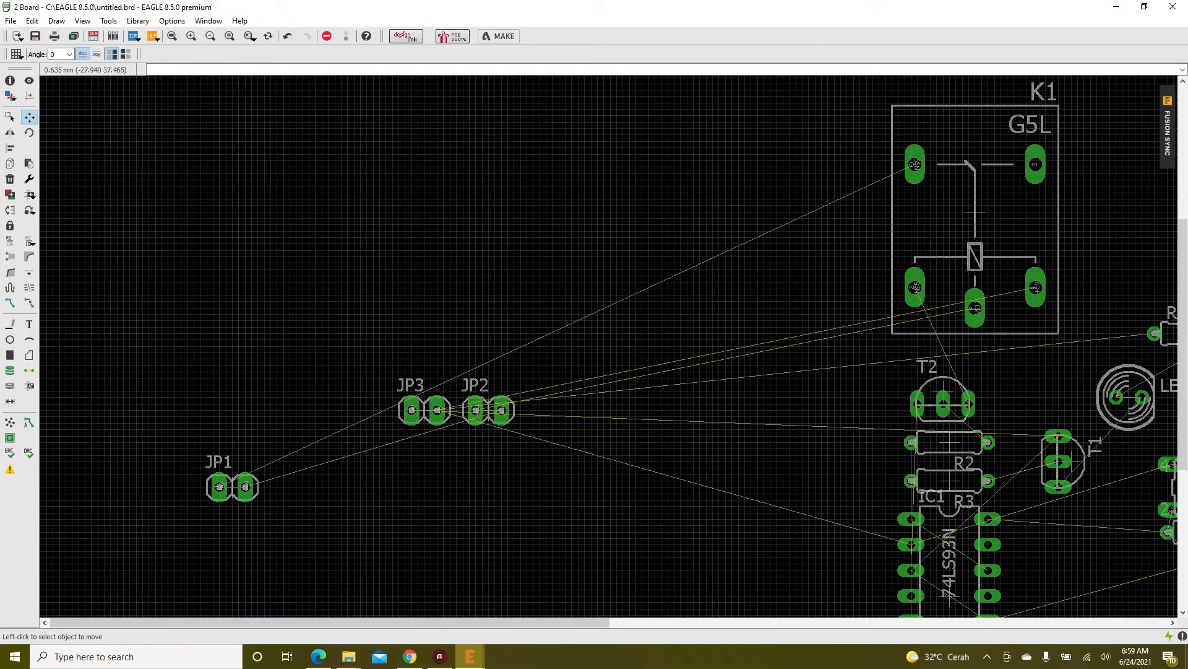
# - Place JP1 to the left of relay K1 rotated to 270 degrees, and JP2 directly below it rotated to 90 degrees
pyautogui.click(232, 487)
pyautogui.rightClick(847, 155)
pyautogui.rightClick(852, 149)
pyautogui.click(853, 147)
pyautogui.click(489, 410)
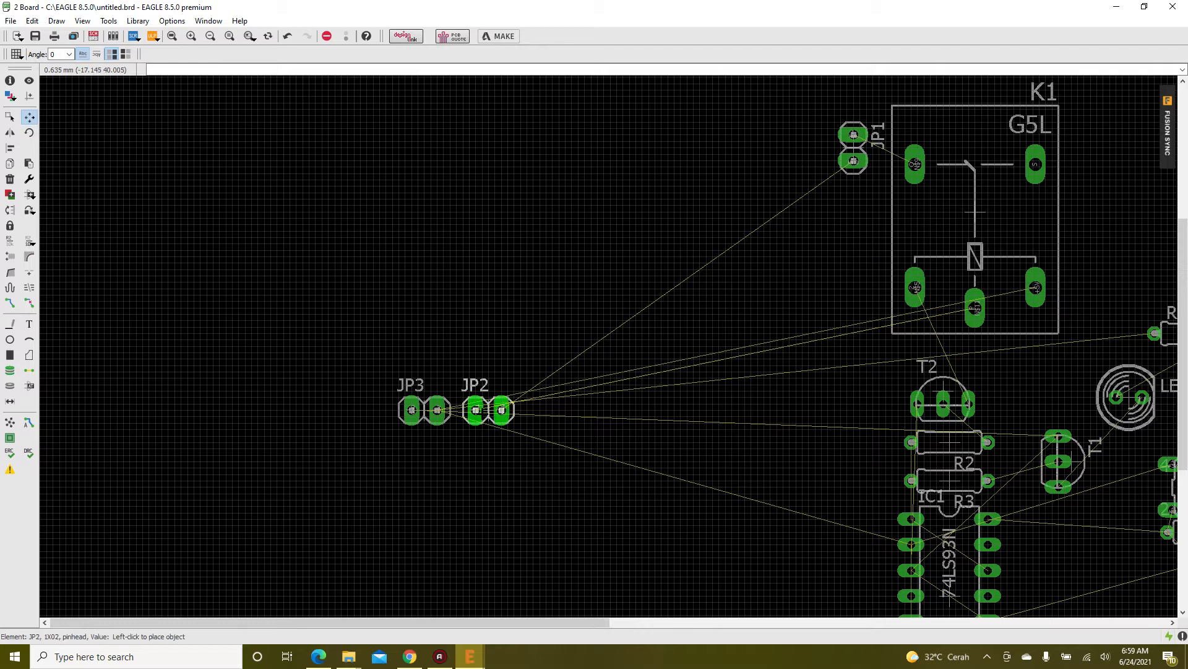
pyautogui.rightClick(797, 218)
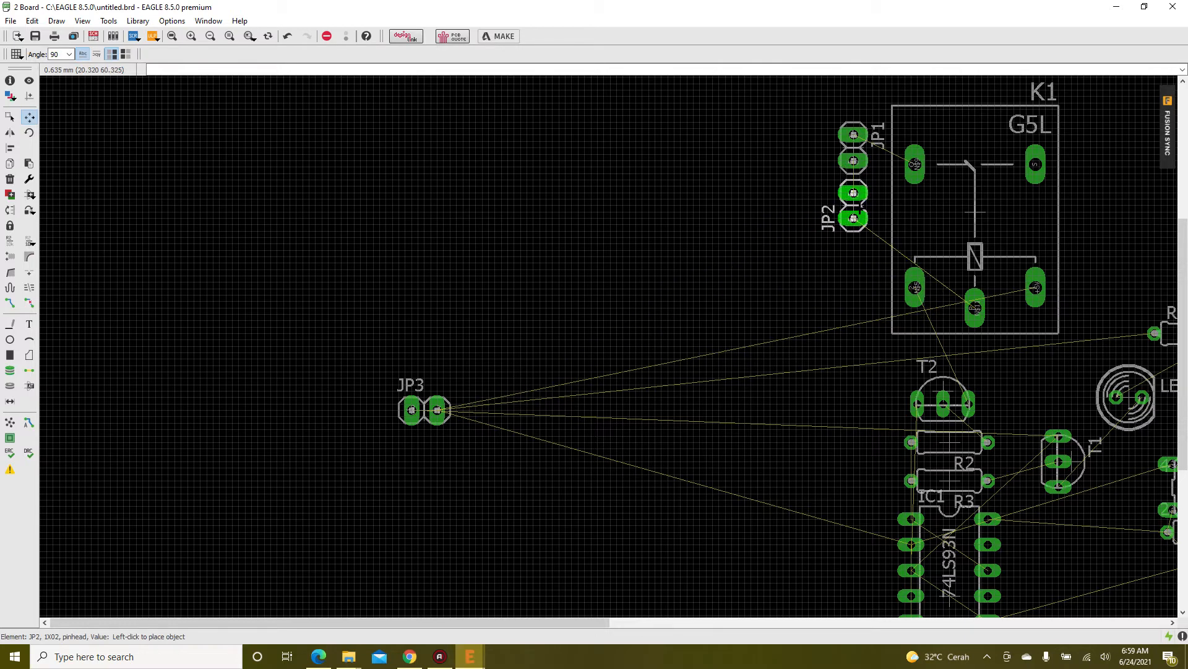
pyautogui.click(854, 206)
# - Move JP3 to the left of IC1, rotated to 90 degrees, and recalculate the ratsnest
pyautogui.click(437, 410)
pyautogui.scroll(-8, 362, 318)
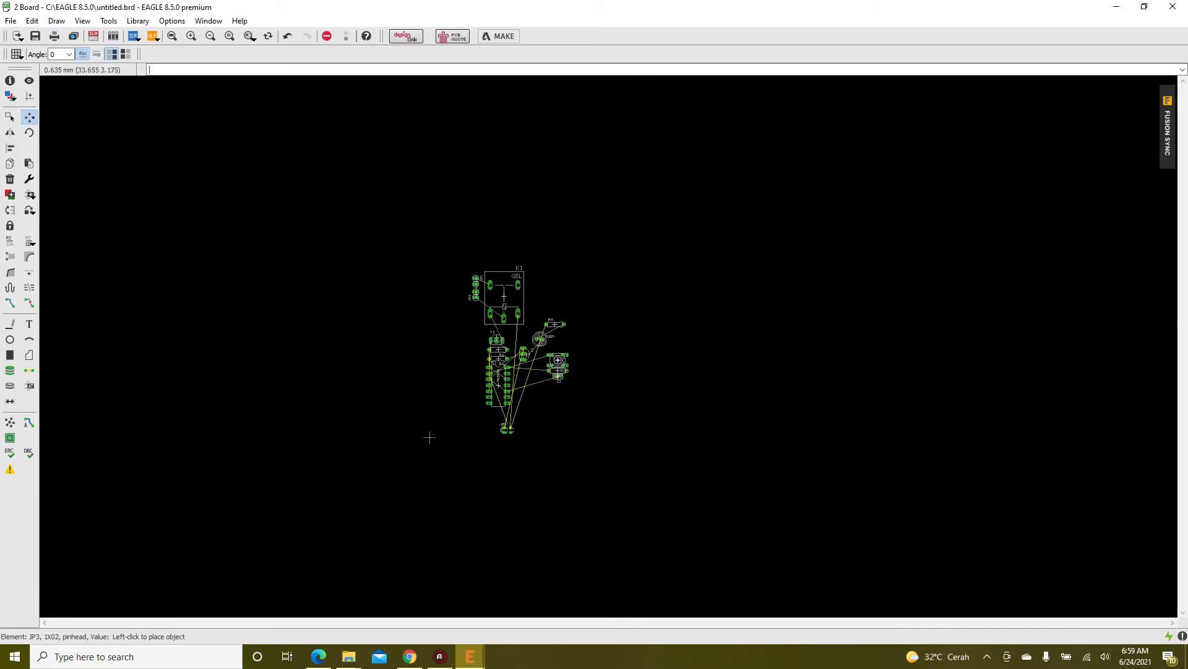
pyautogui.scroll(7, 507, 427)
pyautogui.rightClick(297, 213)
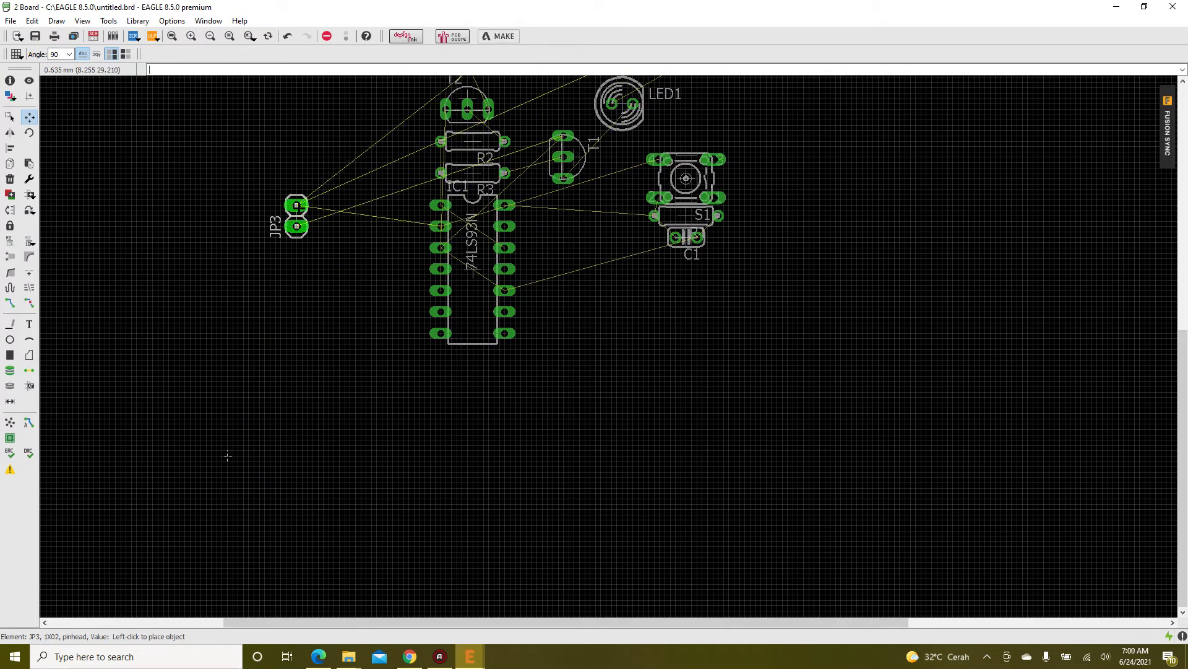
pyautogui.click(280, 178)
pyautogui.click(11, 423)
pyautogui.scroll(-8, 393, 461)
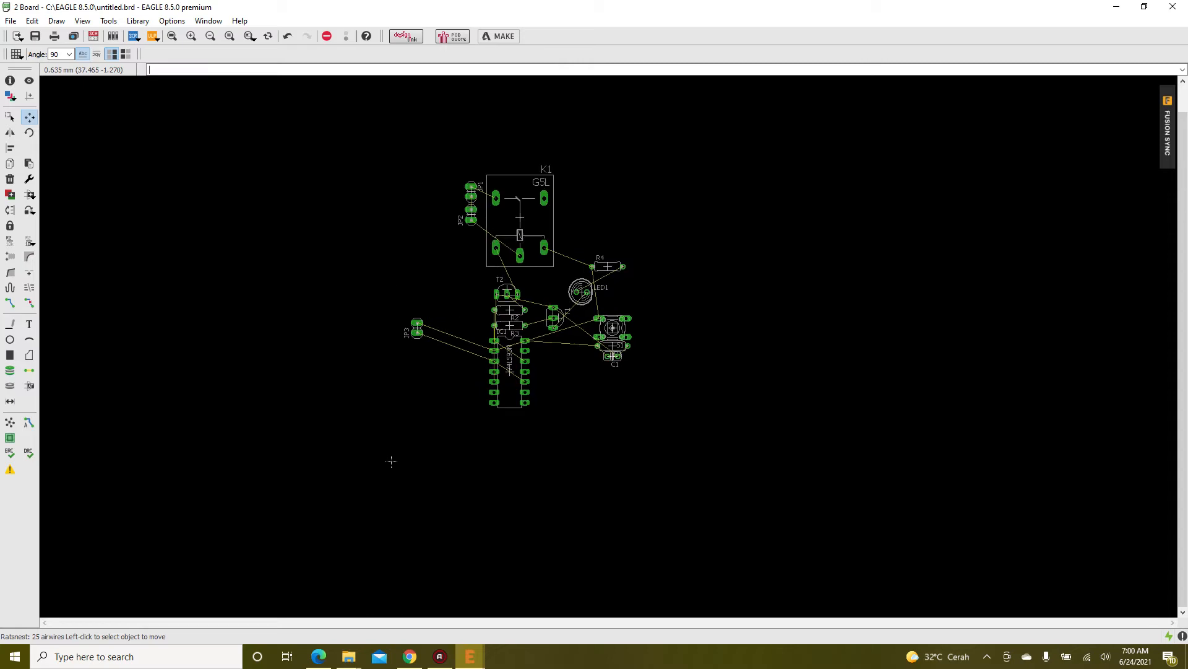
pyautogui.scroll(8, 557, 406)
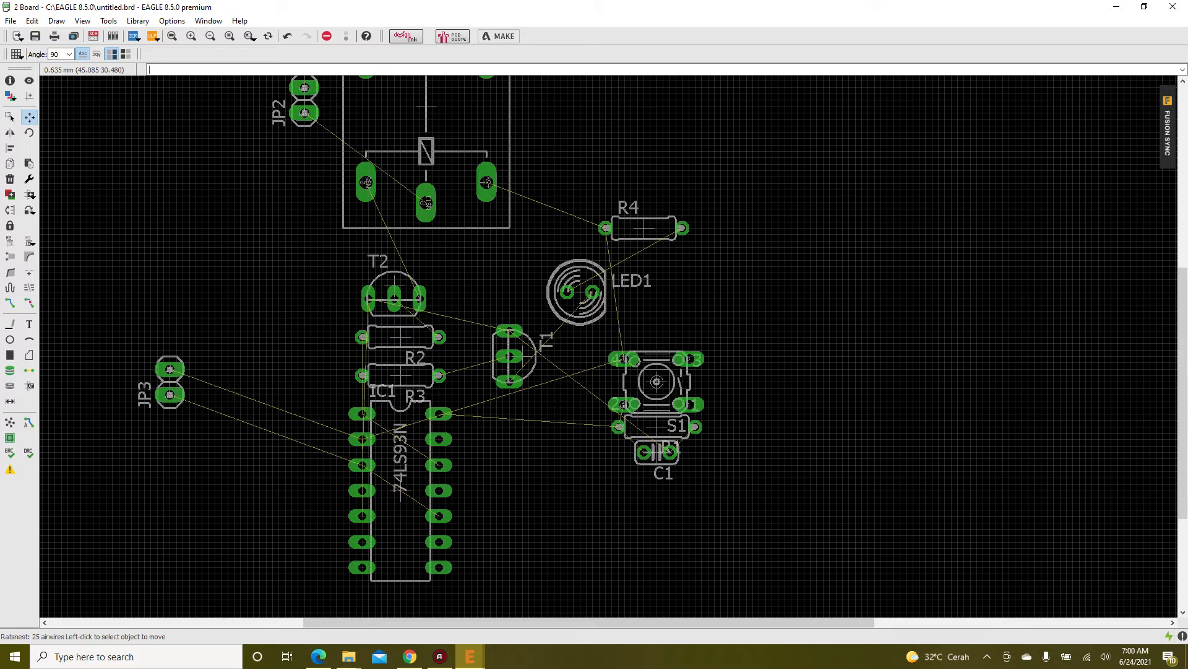
# - Bring JP3 closer to IC1, lining up its pads with IC1 pins 2 and 3
pyautogui.scroll(2, 236, 479)
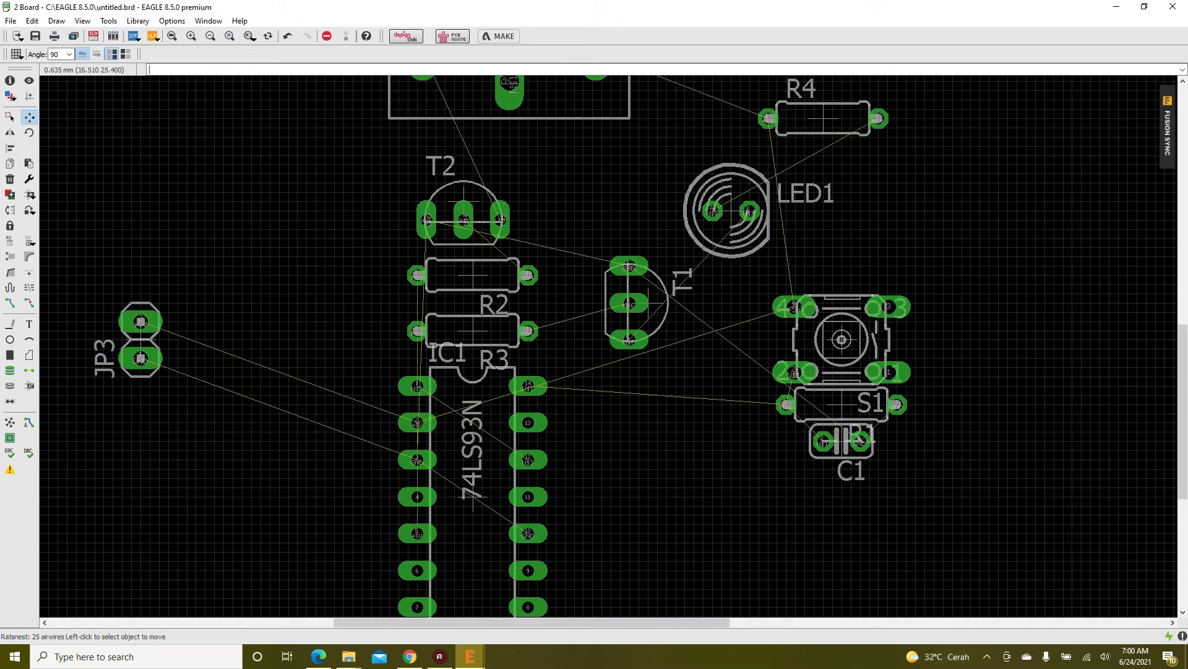
pyautogui.scroll(-1, 353, 433)
pyautogui.moveTo(161, 340); pyautogui.dragTo(315, 424)
pyautogui.scroll(4, 420, 352)
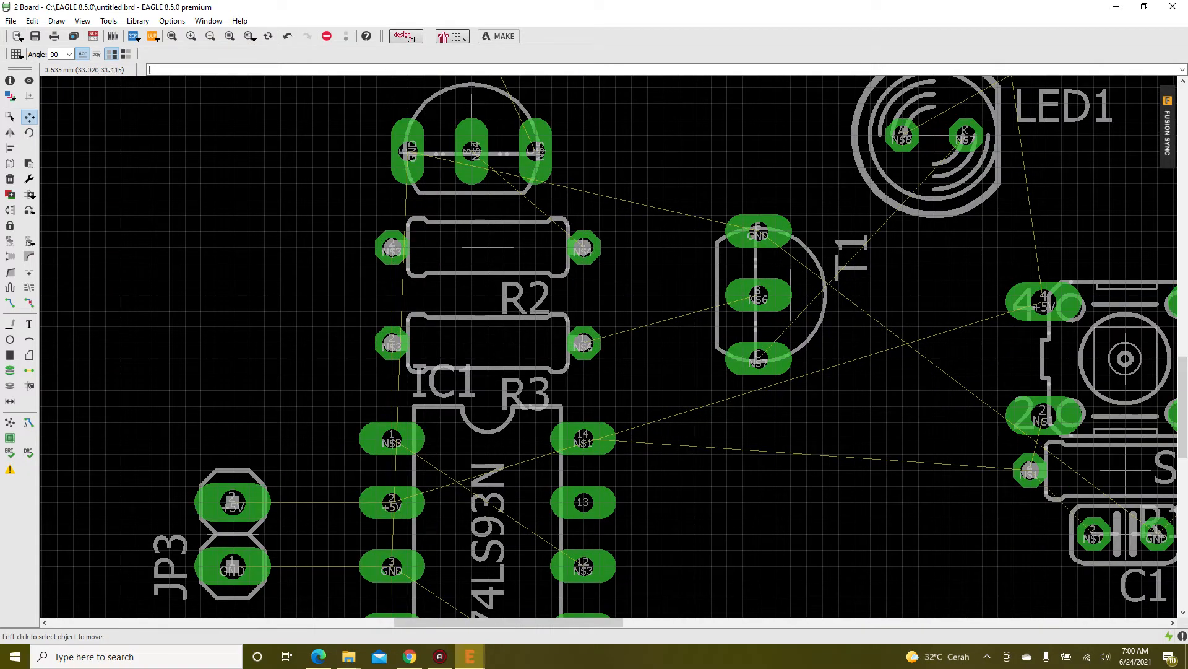
# - Rotate R3 to 0 degrees and place it just above IC1, aligned with the chip's two pin columns
pyautogui.scroll(-6, 421, 373)
pyautogui.scroll(4, 421, 373)
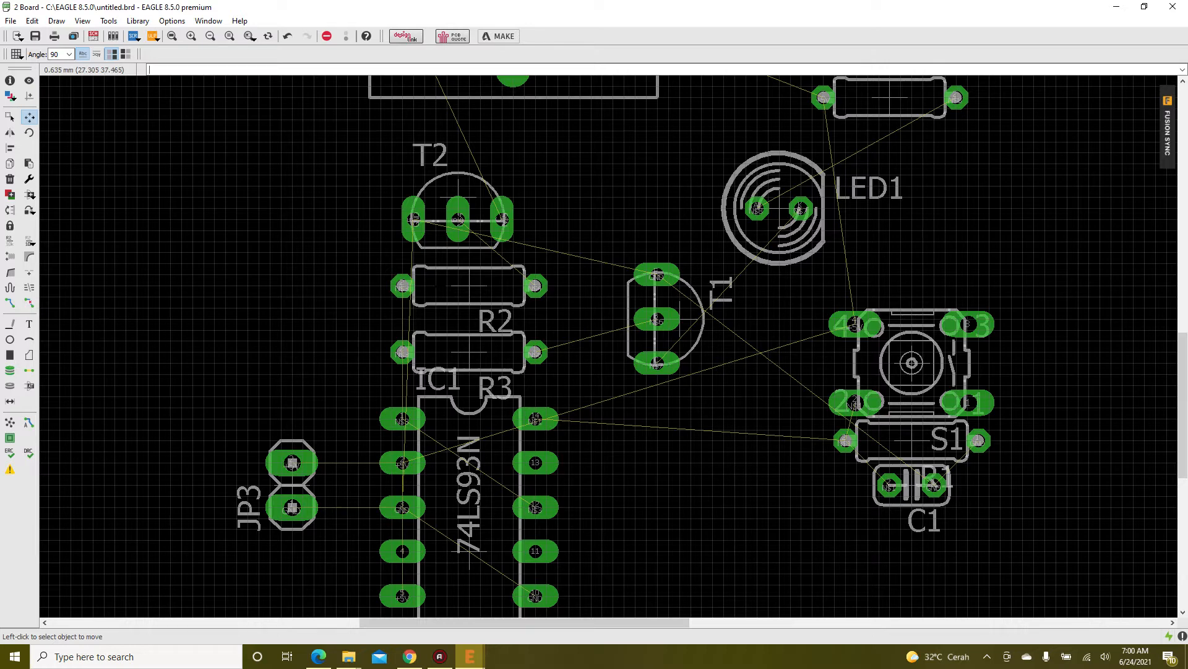
pyautogui.click(468, 352)
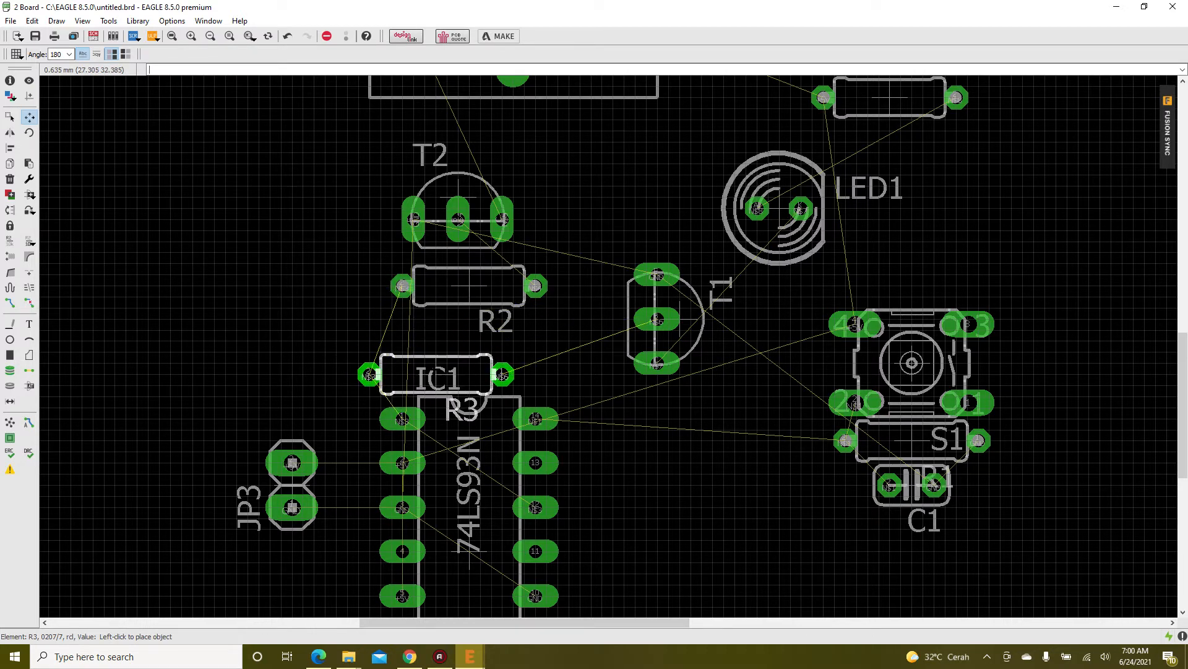
pyautogui.click(458, 362)
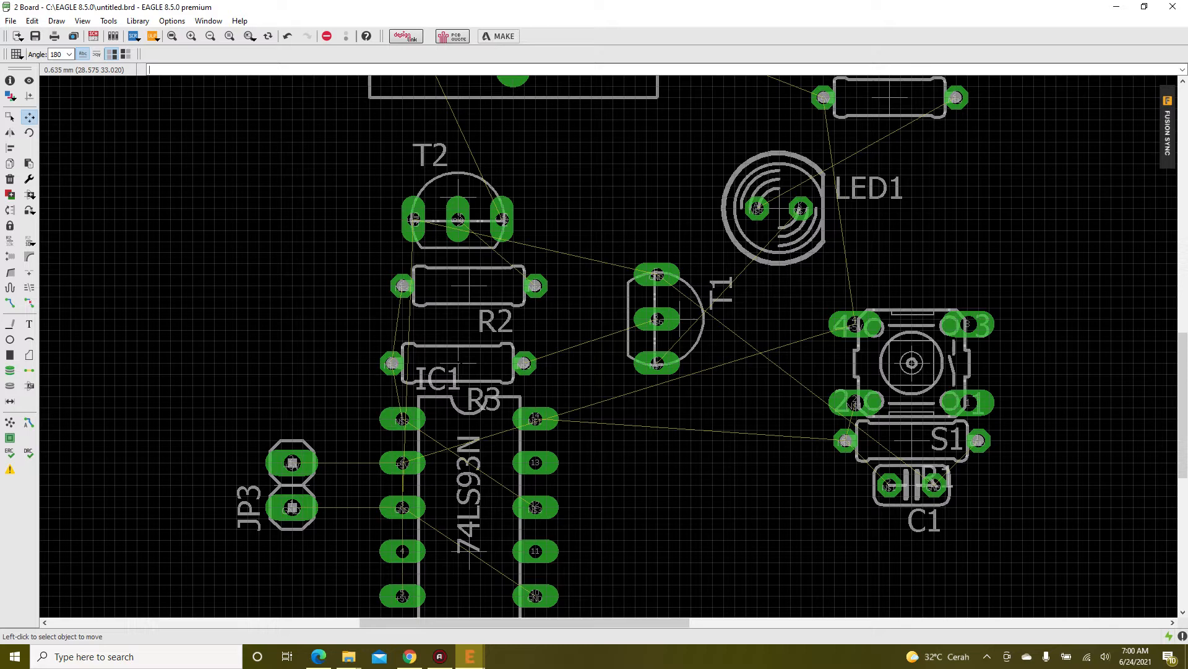
pyautogui.click(458, 363)
pyautogui.rightClick(459, 363)
pyautogui.rightClick(458, 363)
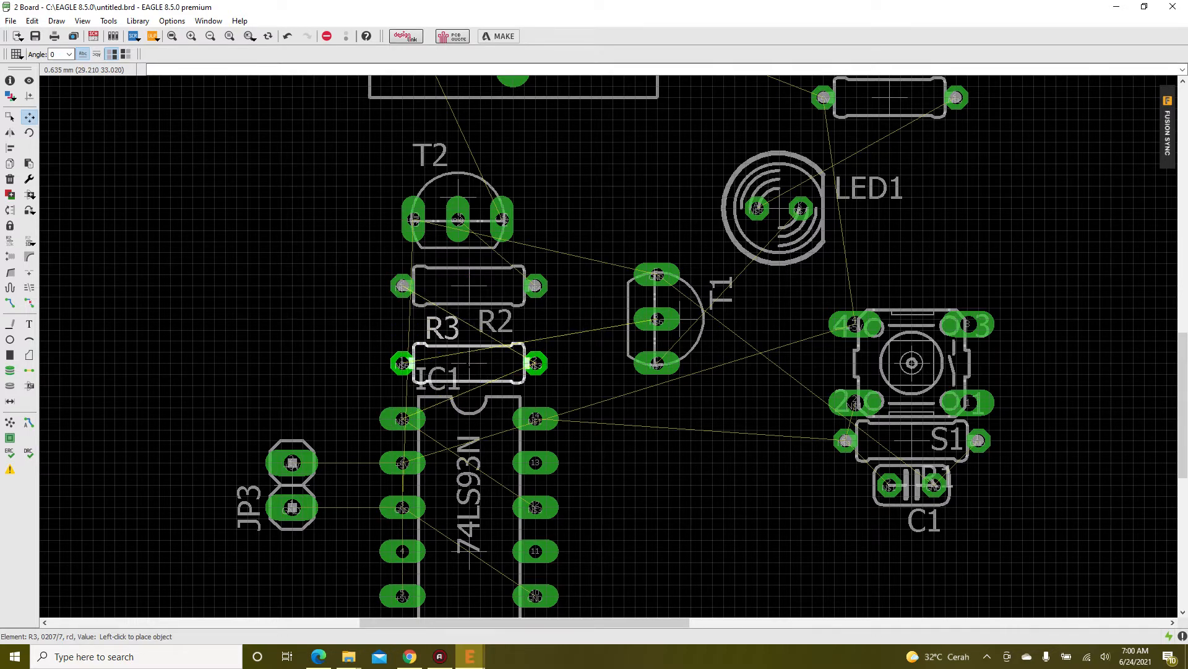
pyautogui.click(469, 363)
# - Move R2 down to sit just above R3, keeping it at 180 degrees after trying the opposite orientation
pyautogui.click(469, 285)
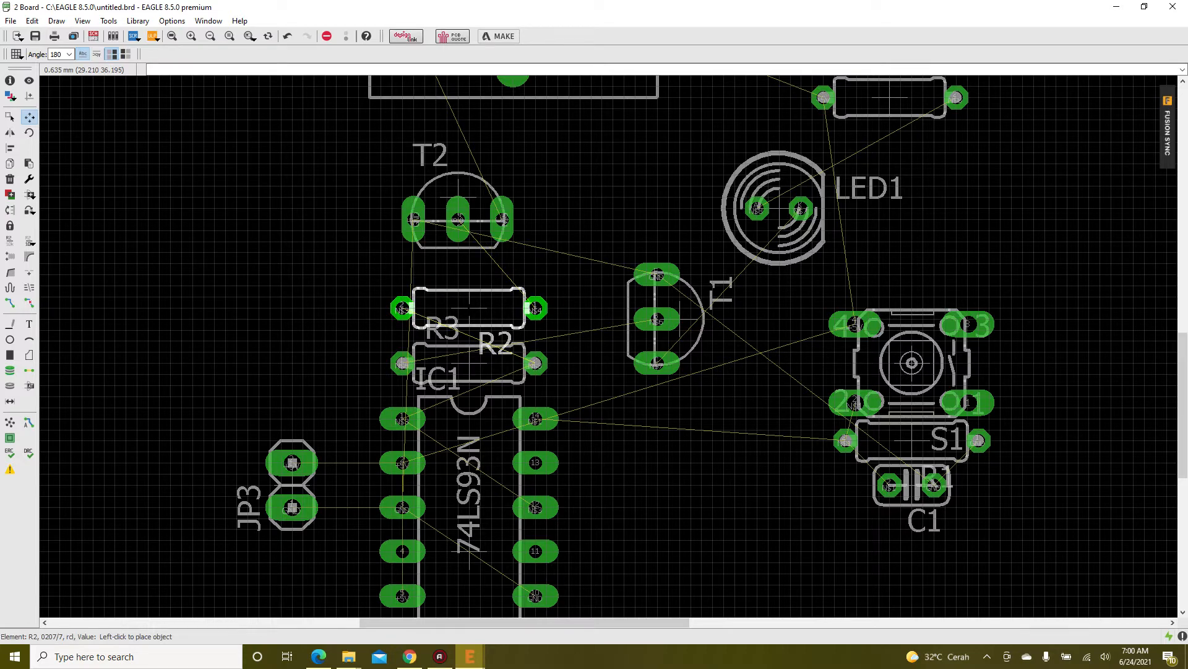
pyautogui.rightClick(470, 307)
pyautogui.rightClick(470, 307)
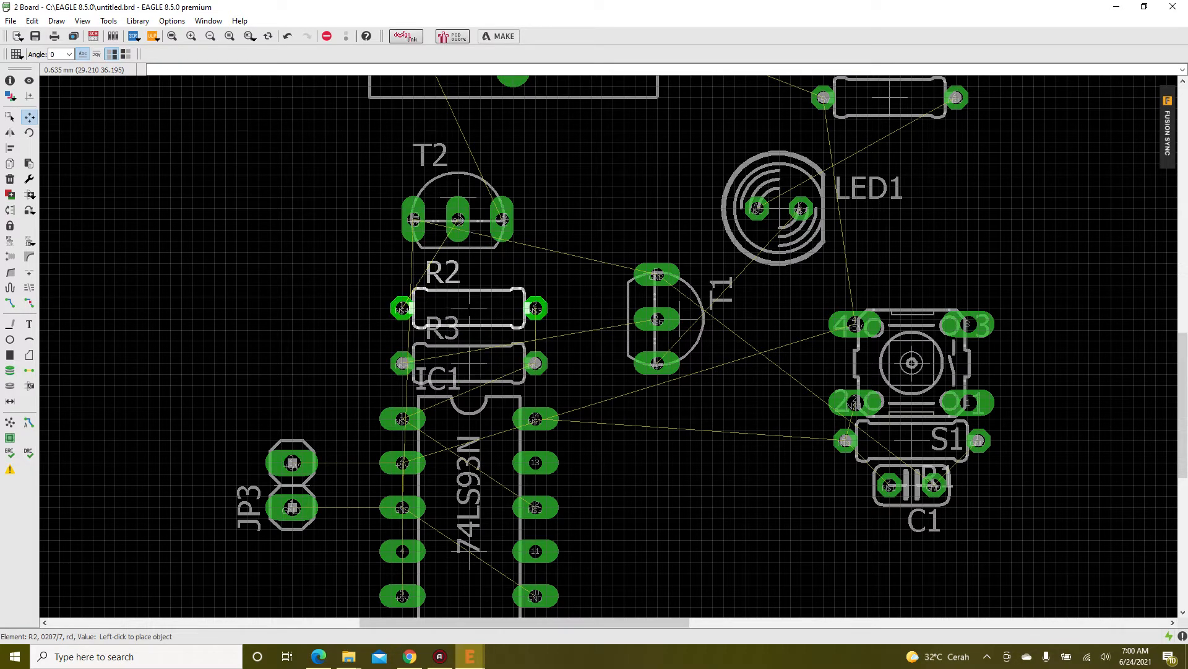
pyautogui.rightClick(469, 308)
pyautogui.click(469, 307)
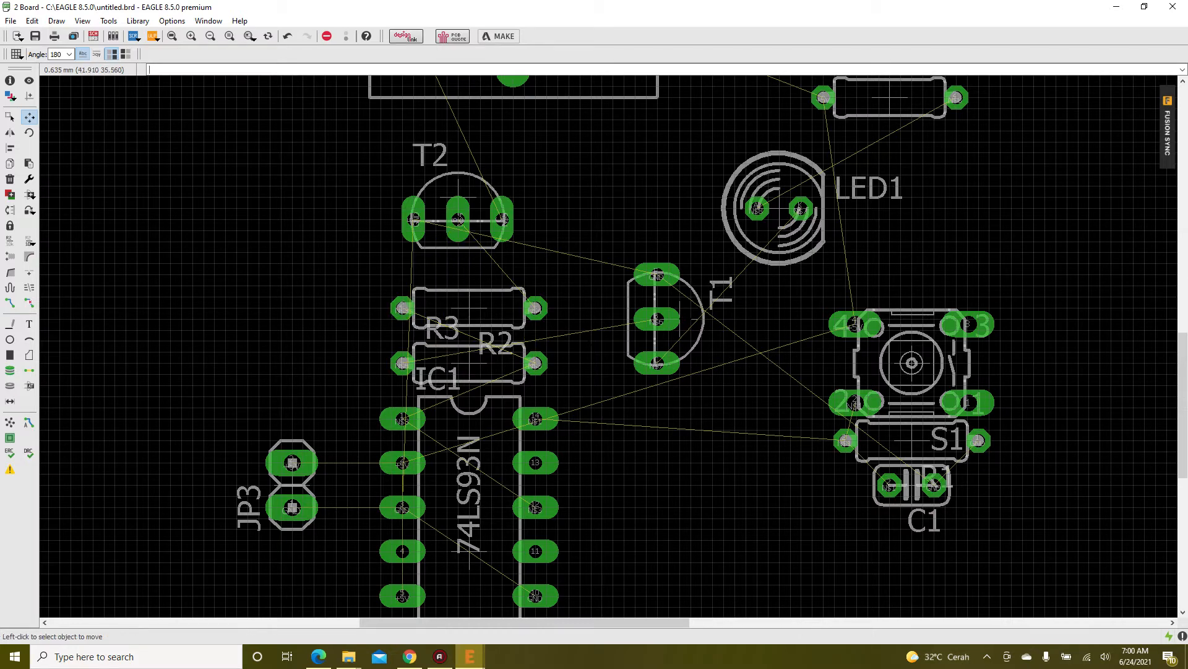
# - Move transistor T1 to the left of R3, above JP3, with its base pad level with R3's pads
pyautogui.click(656, 318)
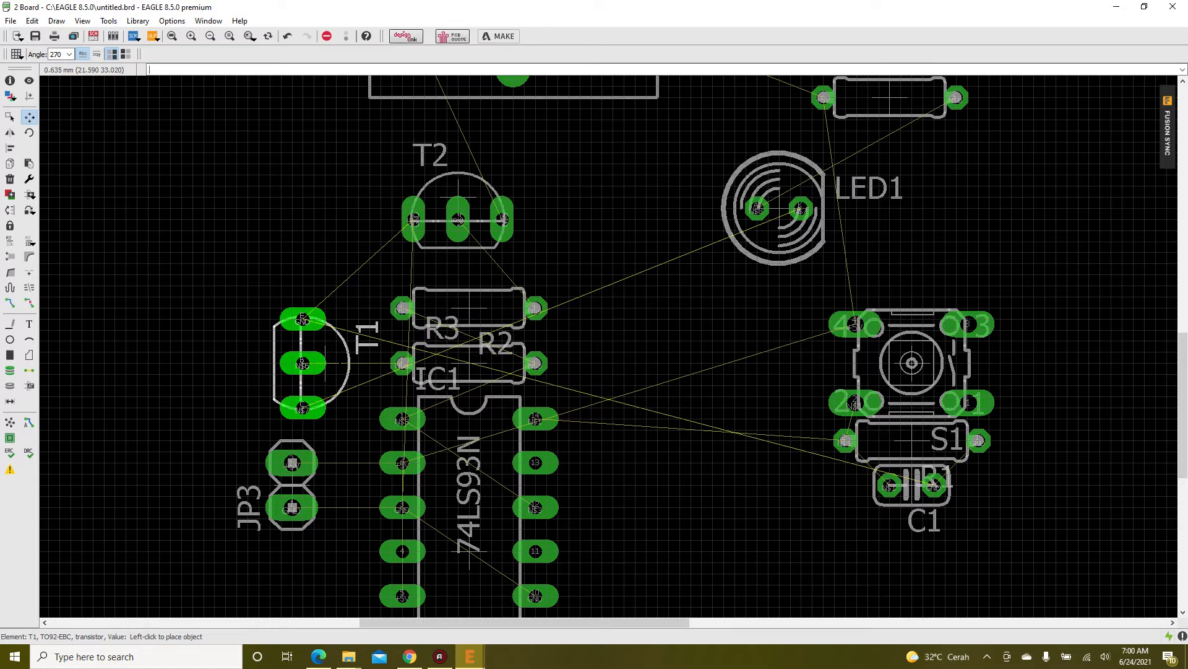
pyautogui.click(302, 363)
pyautogui.scroll(-3, 302, 364)
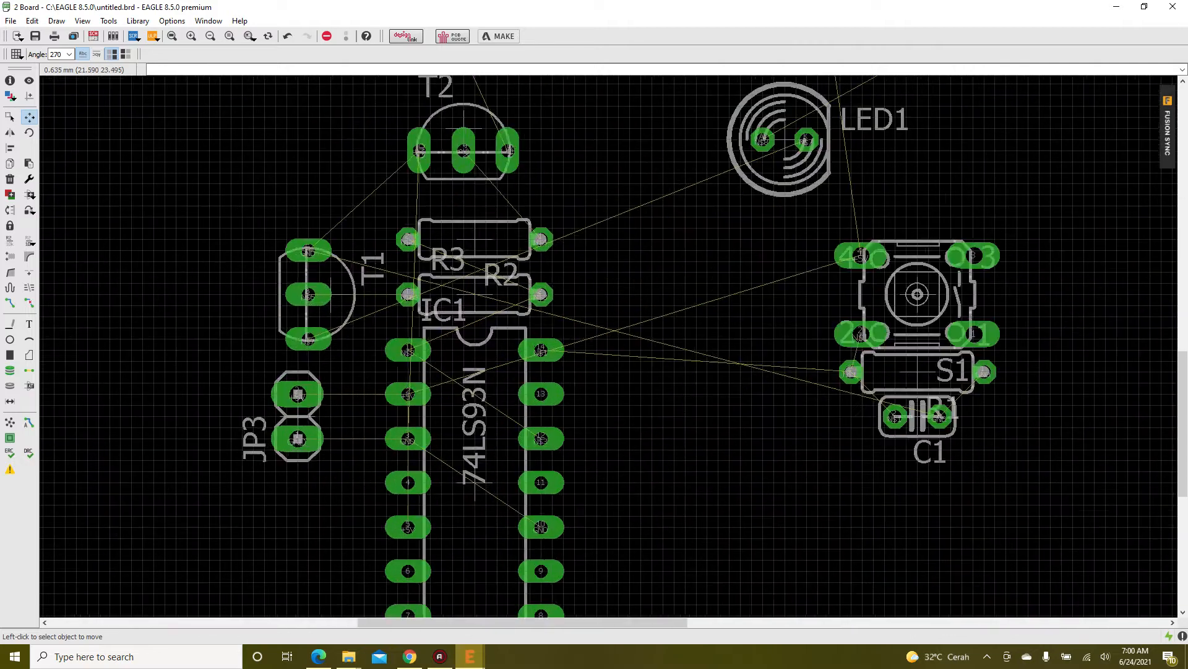
# - Shift JP3 slightly so its pads line up directly beneath T1's pads
pyautogui.scroll(2, 303, 421)
pyautogui.click(306, 430)
pyautogui.click(295, 398)
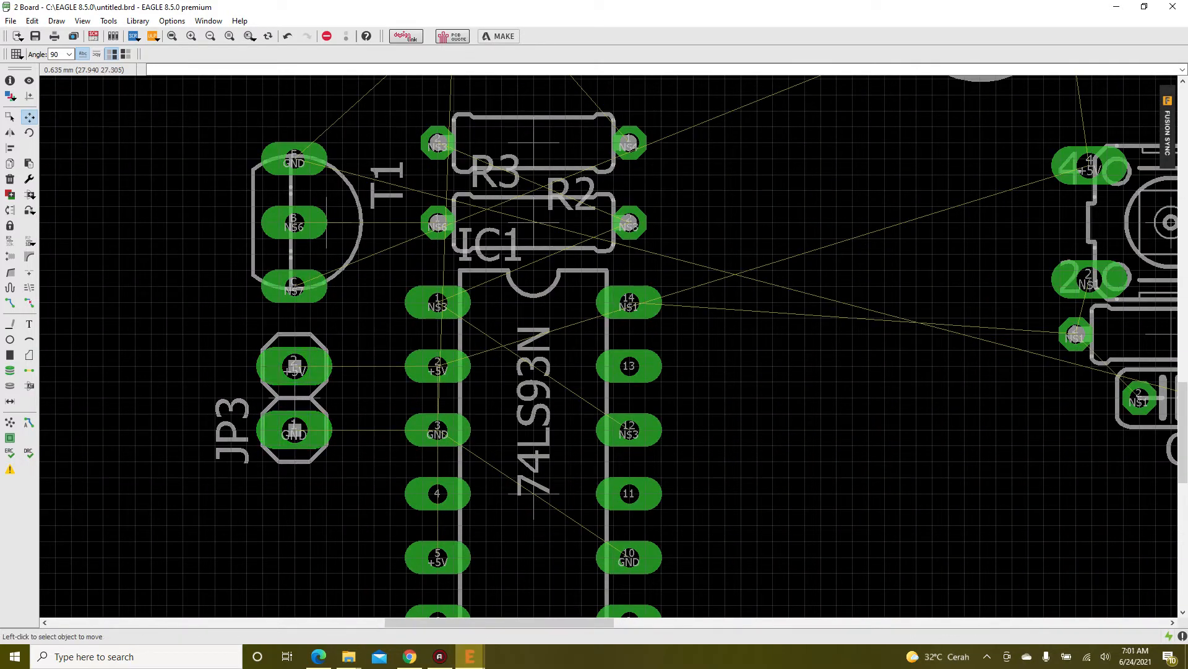
pyautogui.scroll(2, 449, 365)
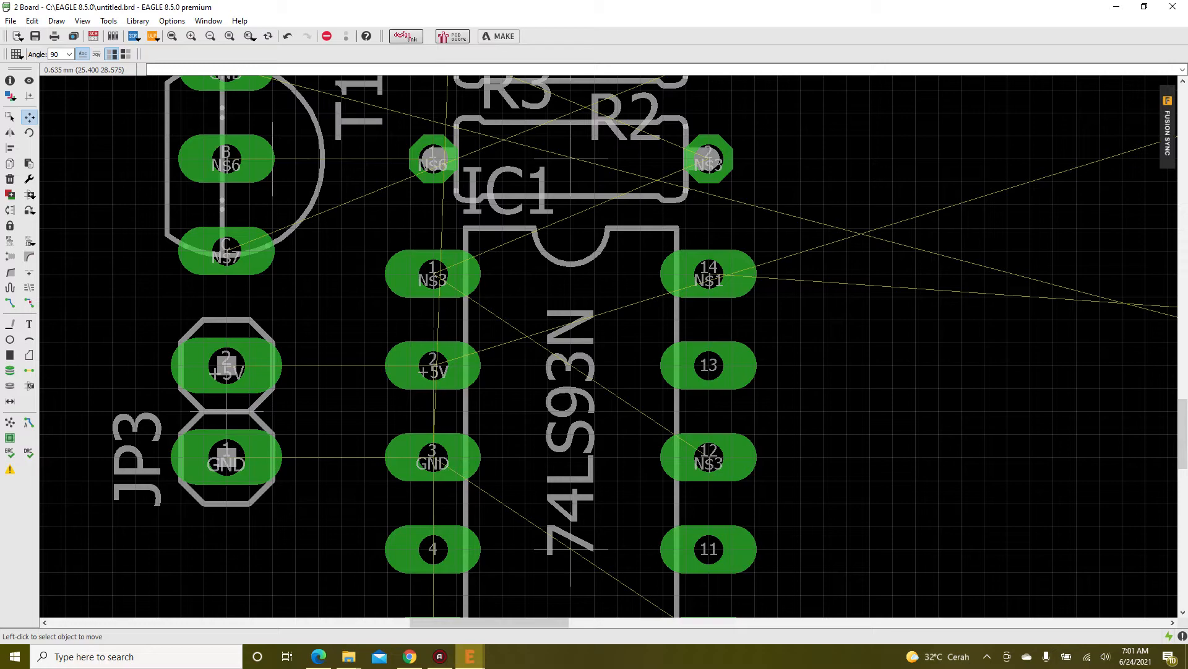
# - Move LED1 to the left of T1, rotated to 270 degrees
pyautogui.scroll(-5, 422, 345)
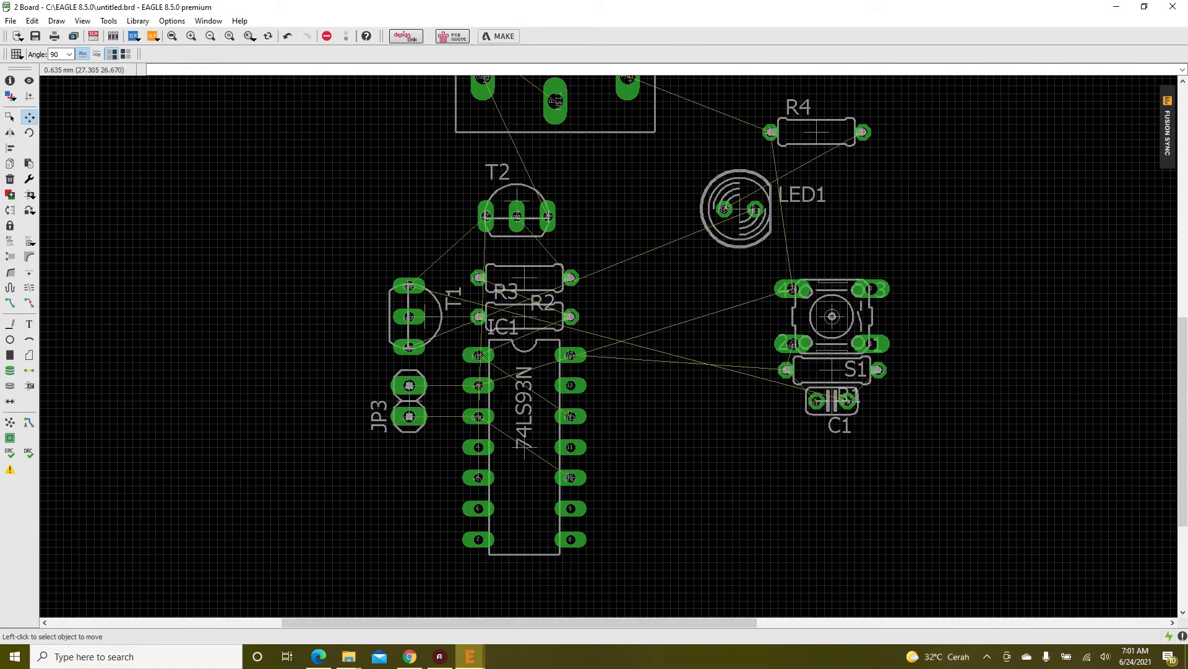
pyautogui.scroll(5, 417, 330)
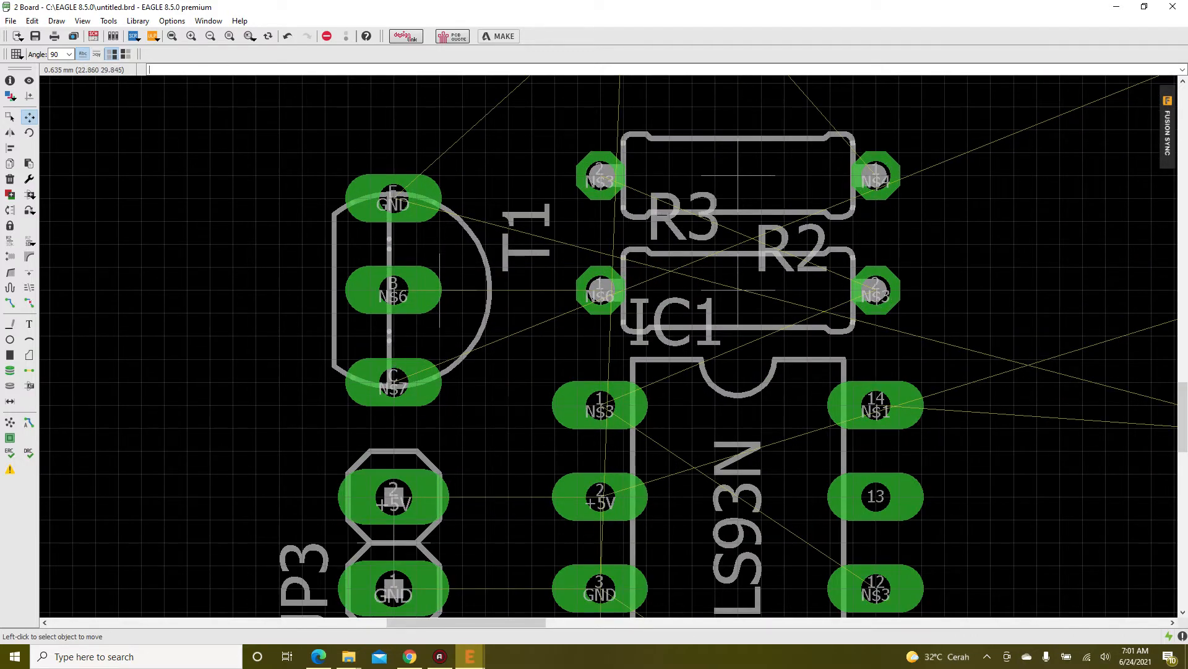
pyautogui.scroll(-4, 596, 483)
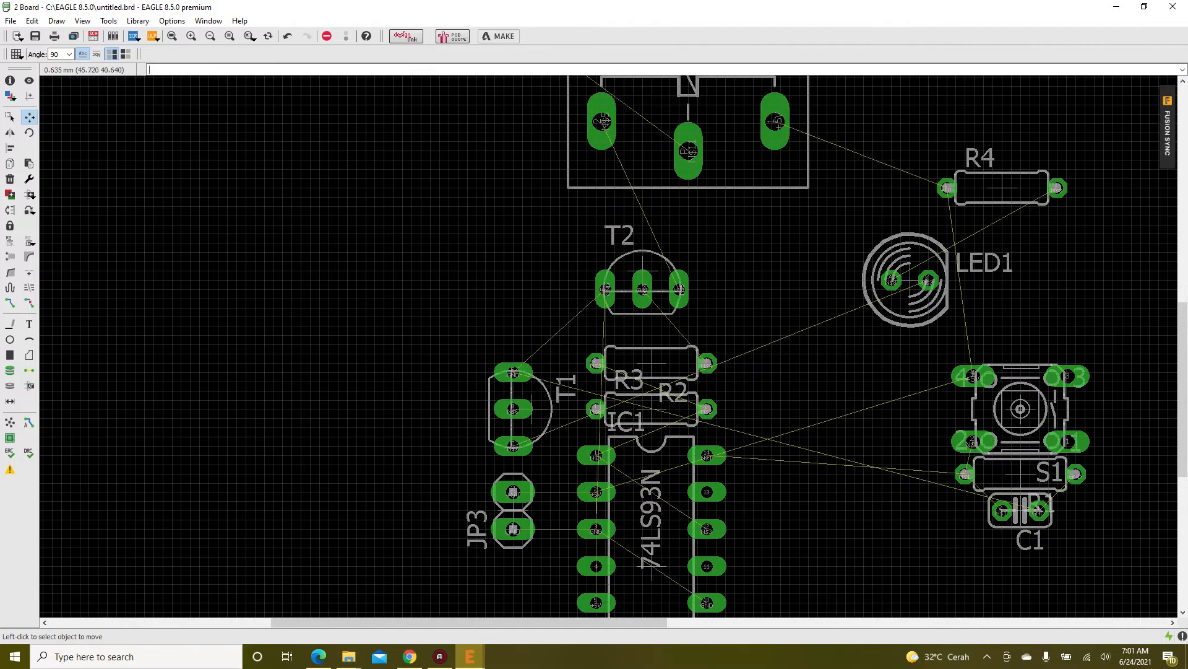
pyautogui.click(915, 286)
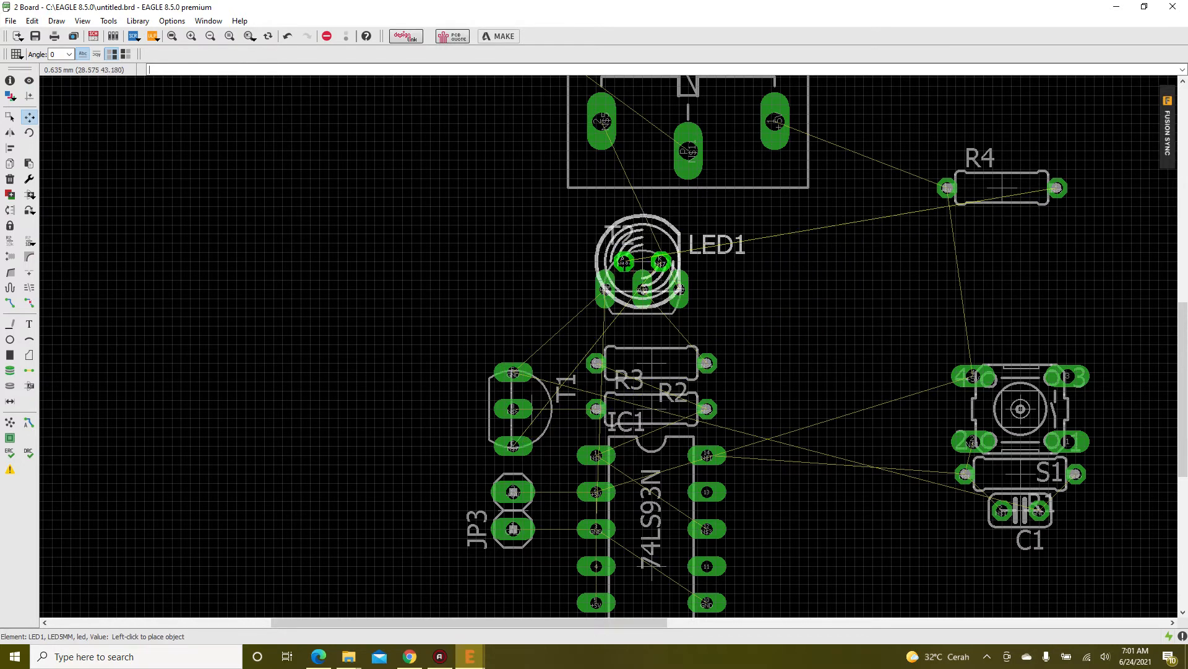
pyautogui.rightClick(411, 419)
pyautogui.rightClick(411, 419)
pyautogui.rightClick(421, 409)
pyautogui.click(421, 417)
# - Place R4 directly above LED1, rotated to 270 degrees, and recalculate the ratsnest
pyautogui.click(1001, 188)
pyautogui.rightClick(449, 243)
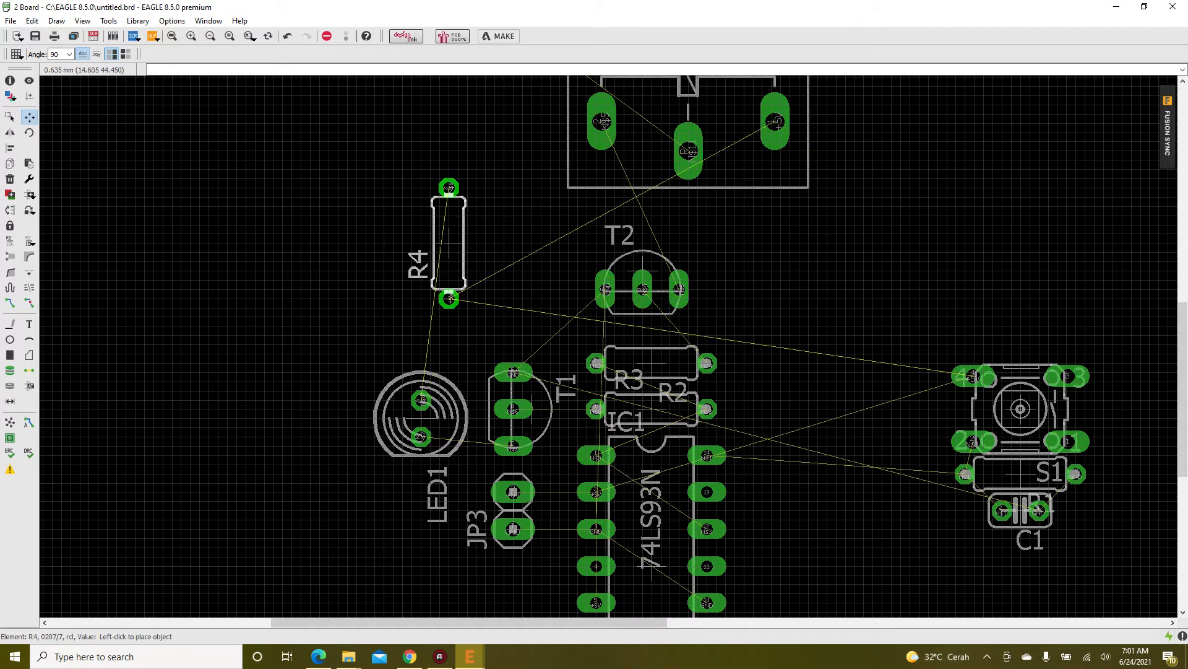
pyautogui.rightClick(449, 243)
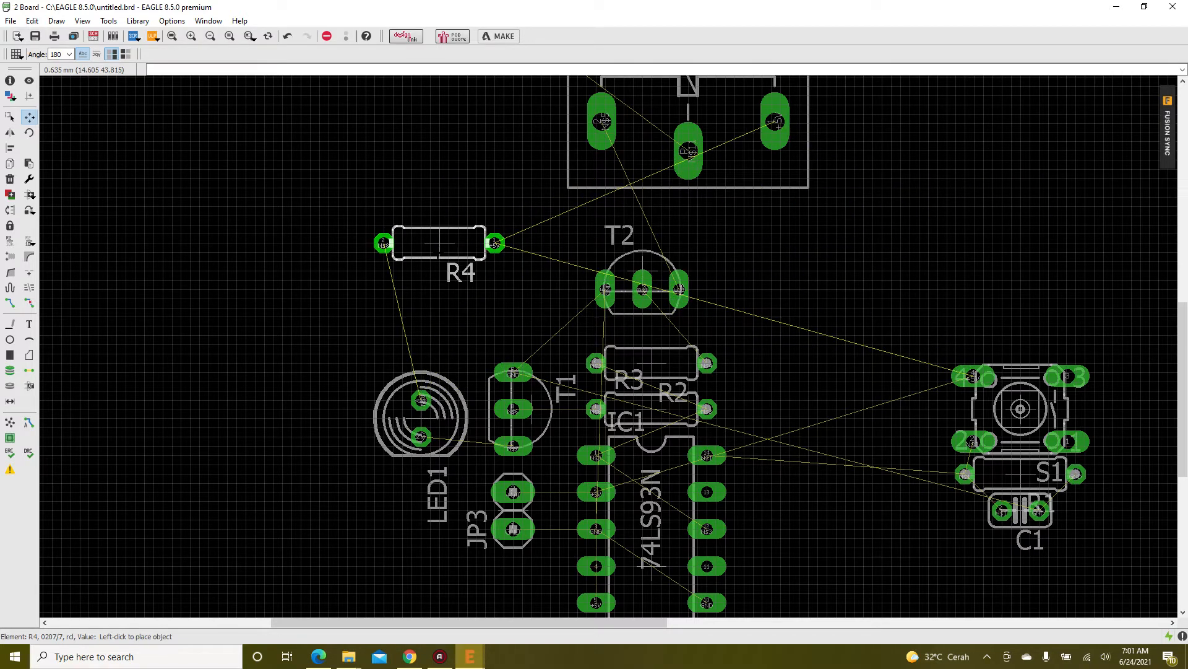
pyautogui.rightClick(439, 243)
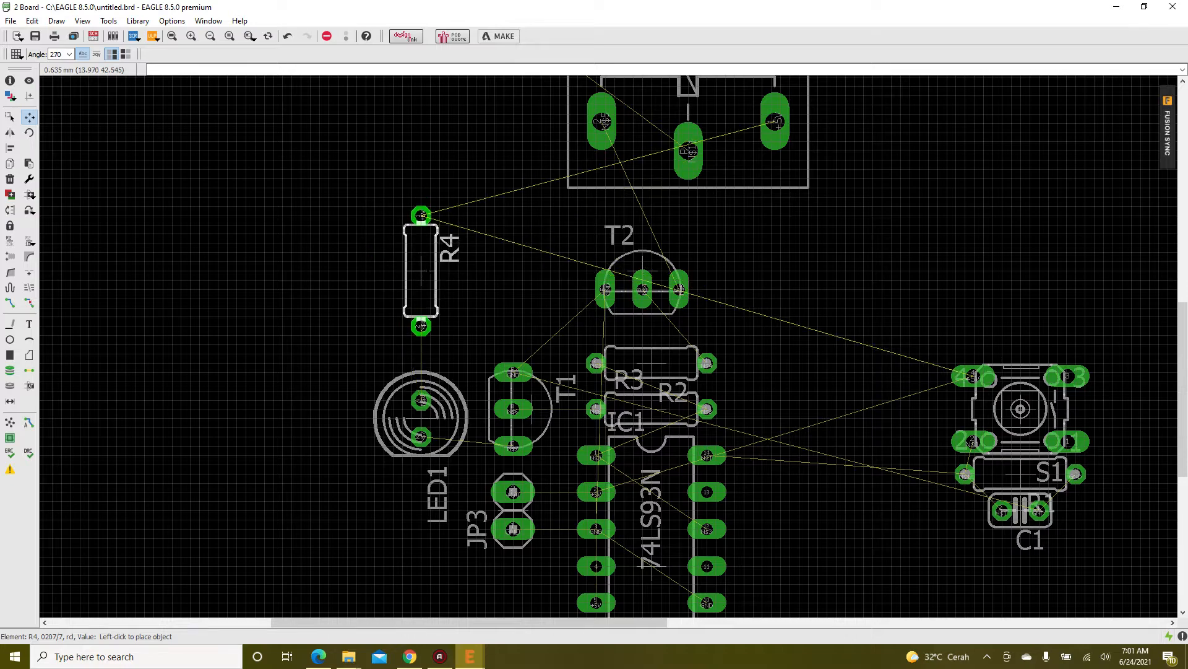
pyautogui.click(421, 299)
pyautogui.click(10, 422)
pyautogui.scroll(-4, 395, 325)
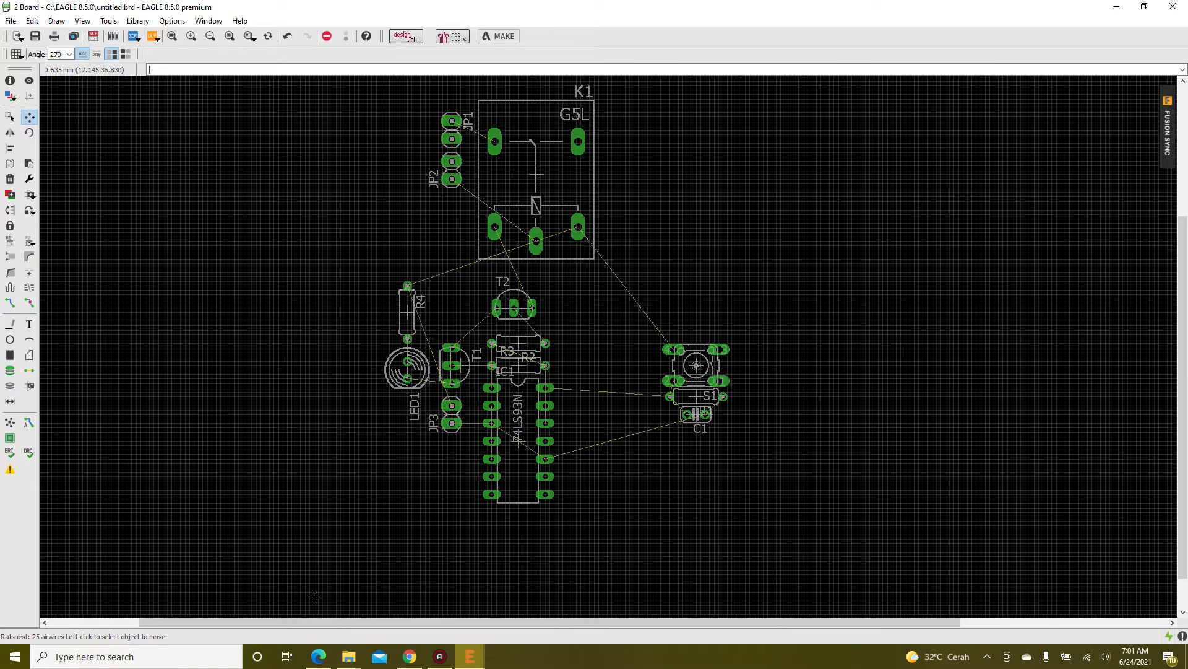
# - Move transistor T2 directly above T1, rotated to 90 degrees, with its pads in line with T1's pads
pyautogui.scroll(5, 497, 389)
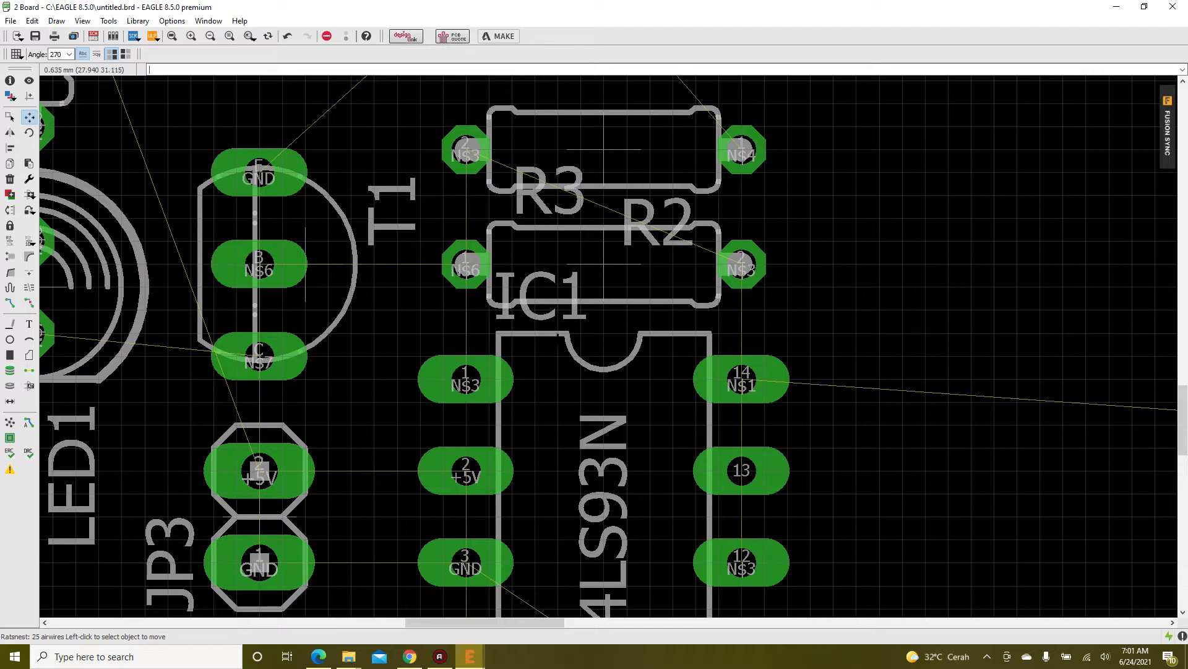
pyautogui.scroll(-2, 465, 379)
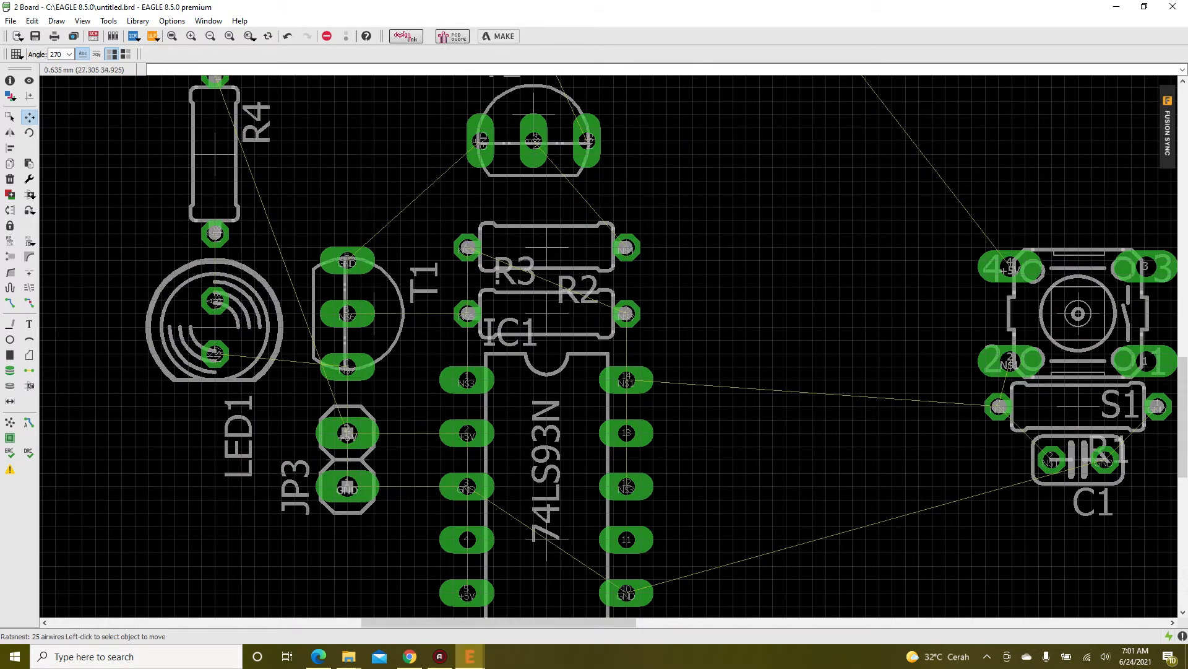
pyautogui.scroll(-3, 613, 298)
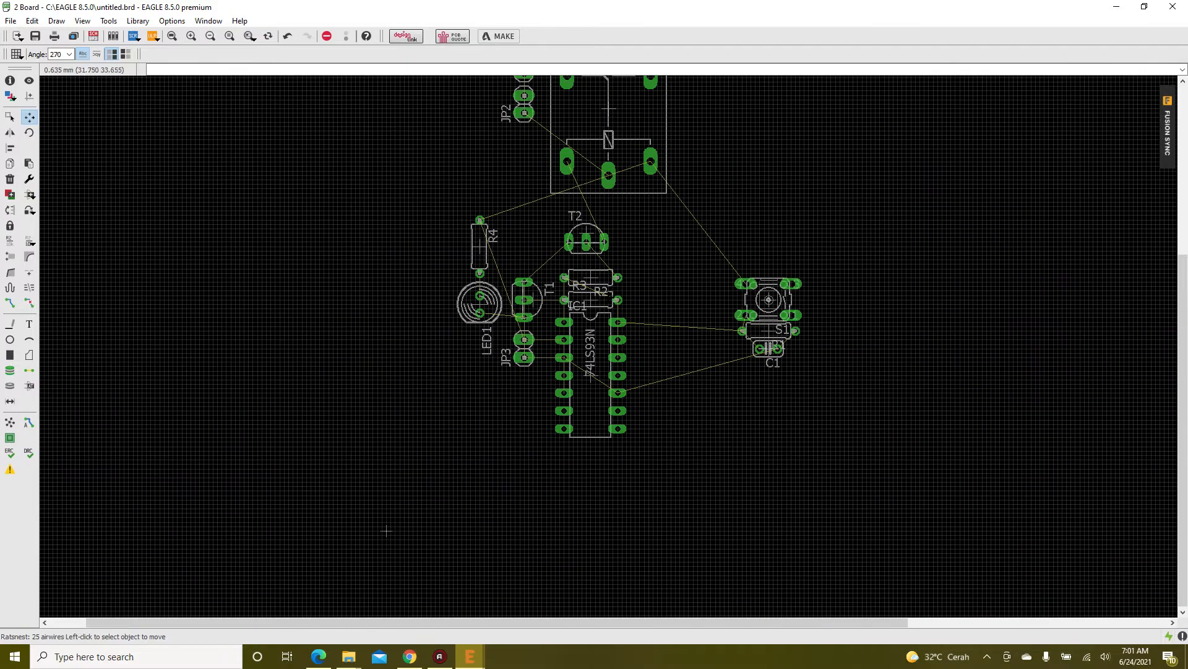
pyautogui.scroll(-1, 461, 409)
pyautogui.scroll(4, 600, 372)
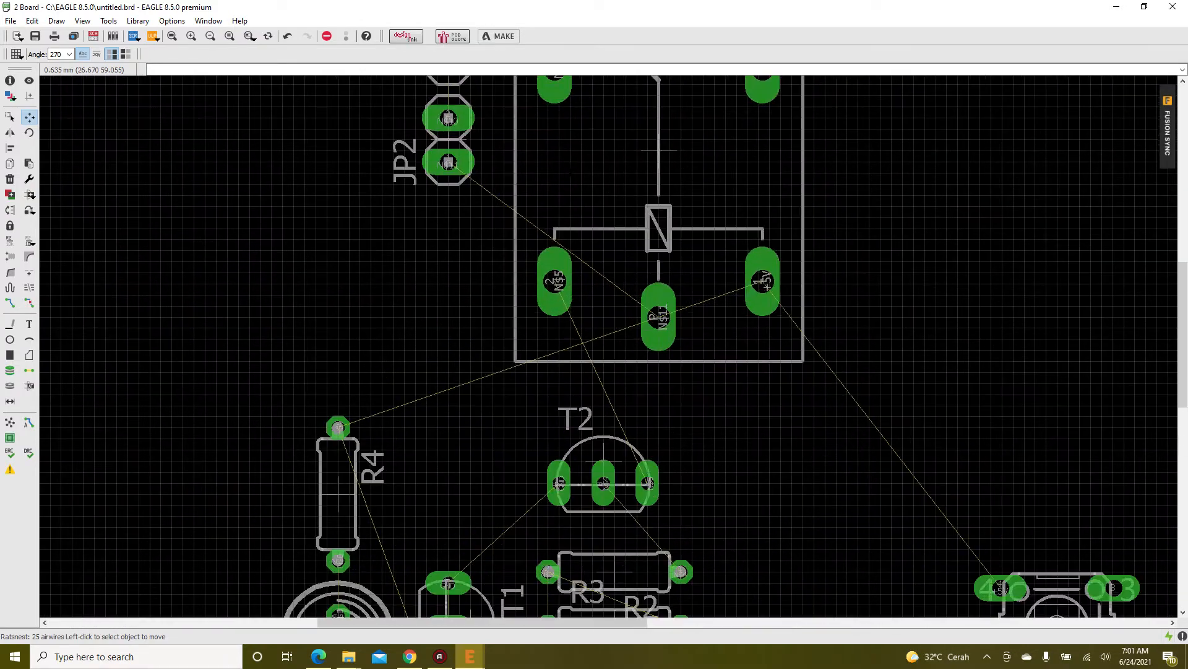
pyautogui.scroll(-3, 599, 372)
pyautogui.scroll(4, 610, 410)
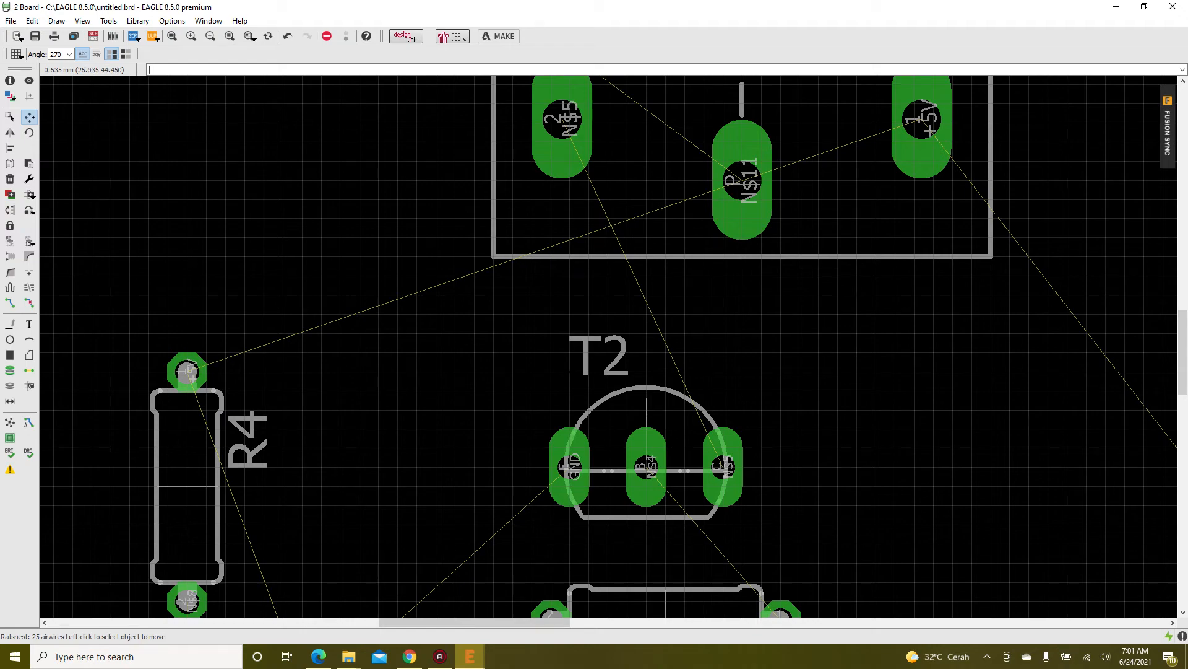
pyautogui.scroll(-1, 603, 415)
pyautogui.scroll(2, 603, 415)
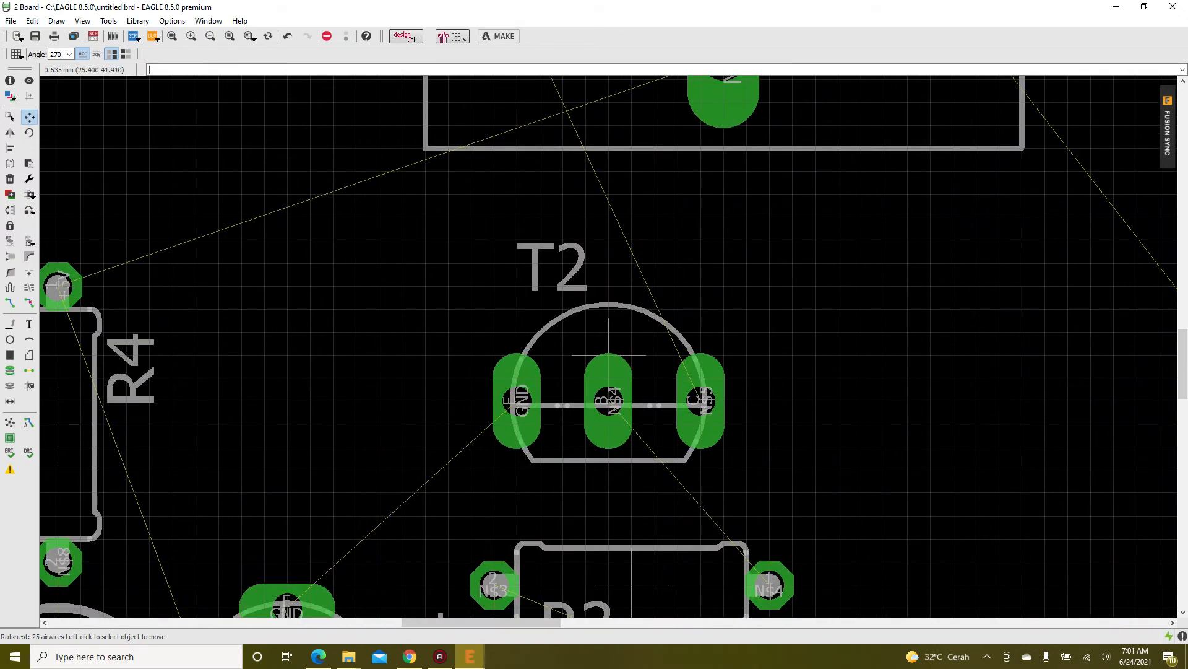
pyautogui.click(594, 359)
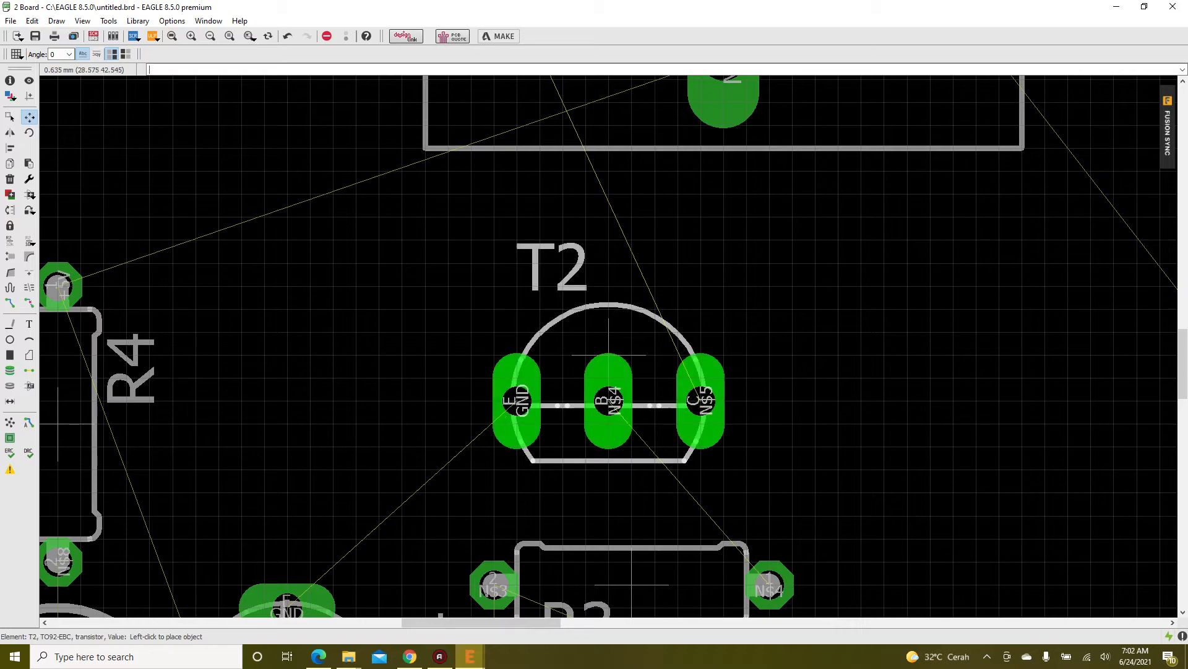
pyautogui.rightClick(449, 358)
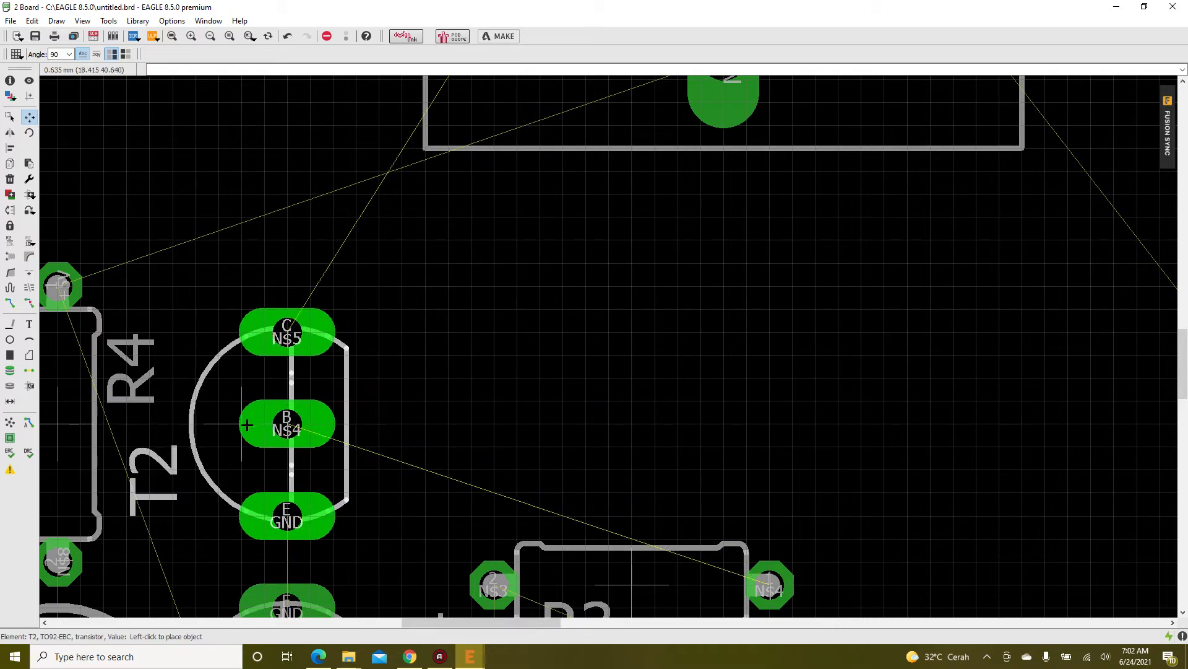
pyautogui.click(245, 426)
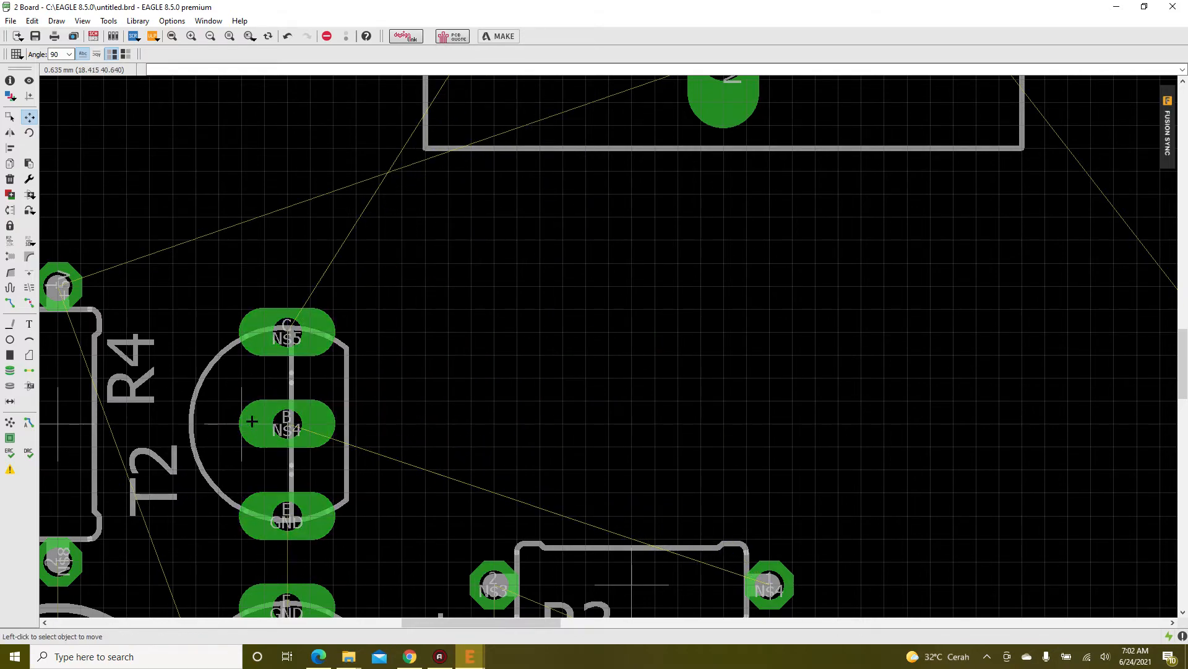
# - Move resistor R2 above R3, beside T2's base pad, rotated to 0 degrees so its N$4 pad faces T2
pyautogui.scroll(-3, 245, 426)
pyautogui.scroll(3, 593, 457)
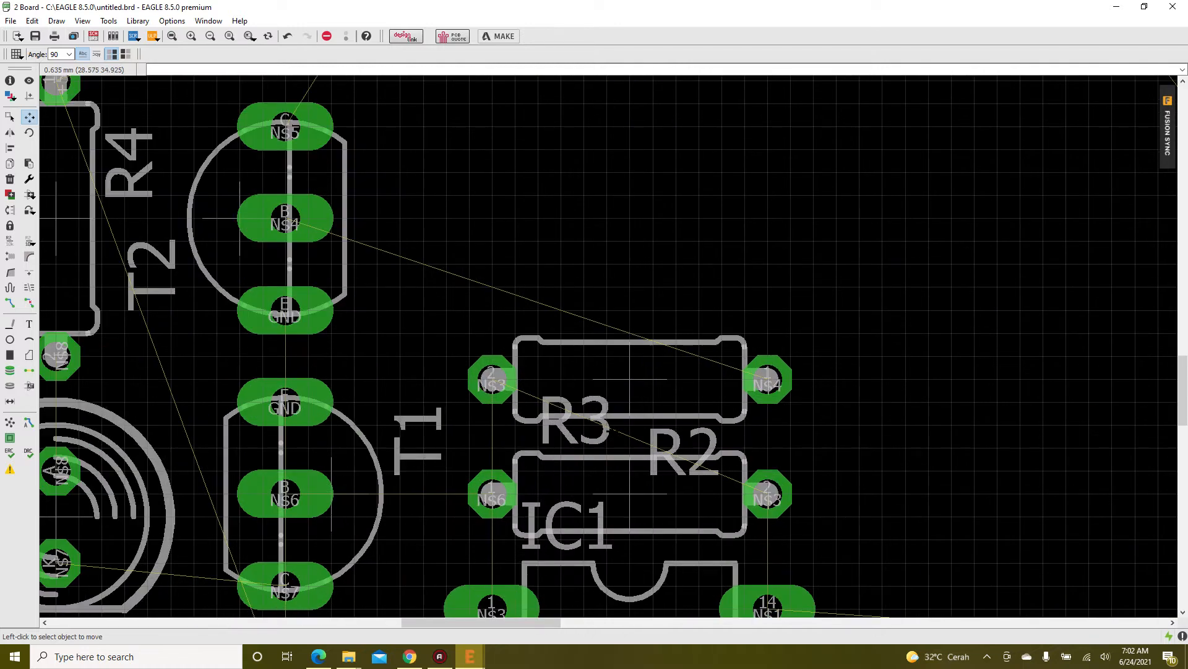
pyautogui.click(630, 378)
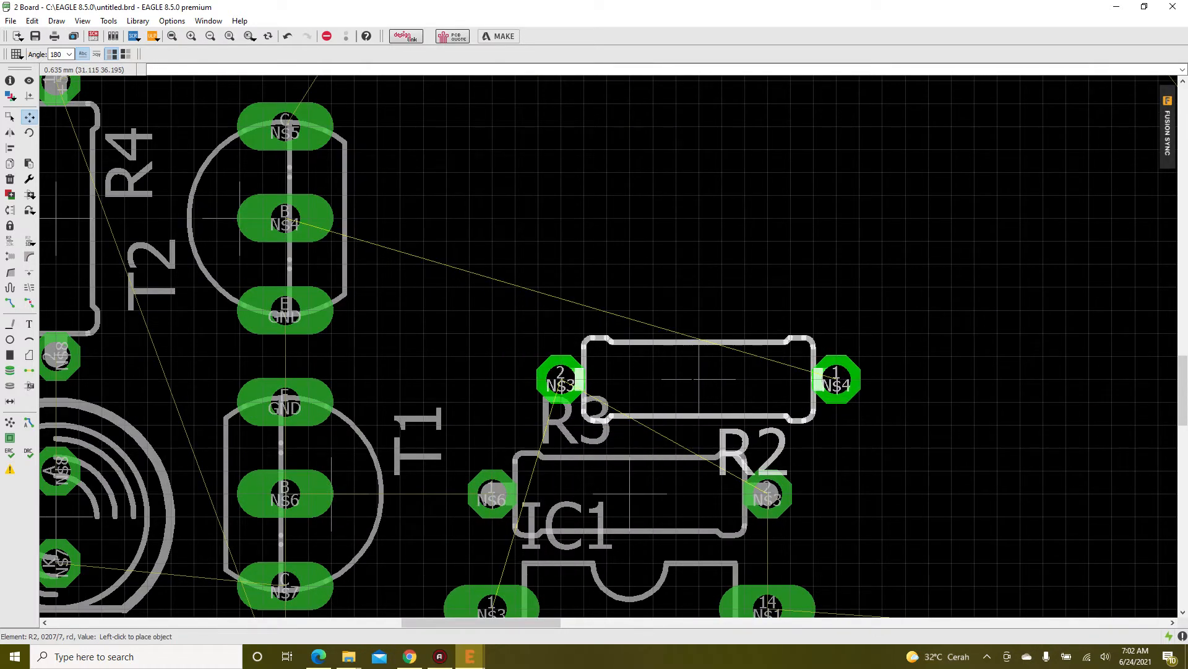
pyautogui.rightClick(630, 379)
pyautogui.rightClick(629, 379)
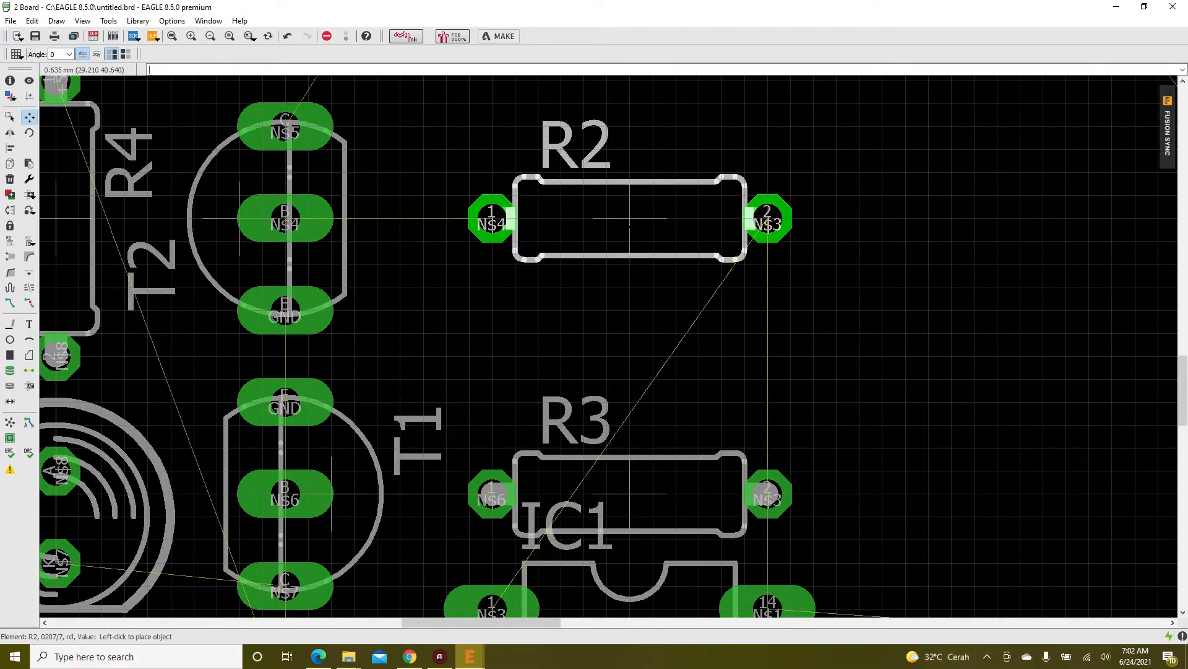
pyautogui.click(630, 241)
# - Move relay K1 down to just above R2 and recalculate the ratsnest
pyautogui.scroll(-8, 563, 382)
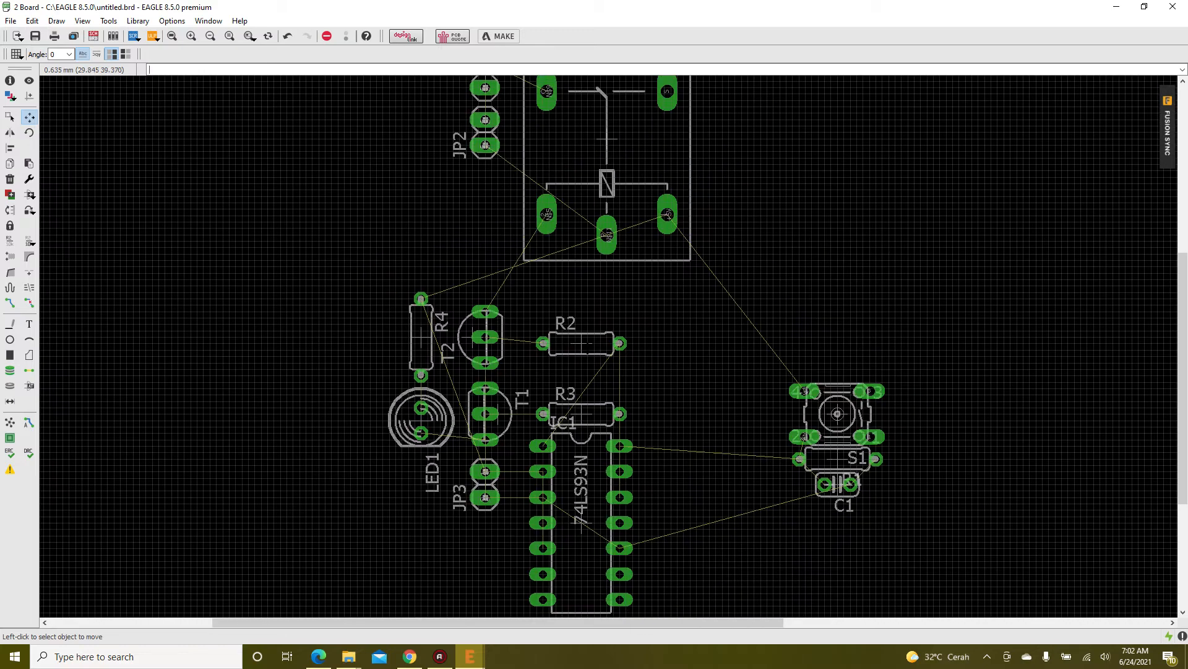
pyautogui.scroll(3, 598, 159)
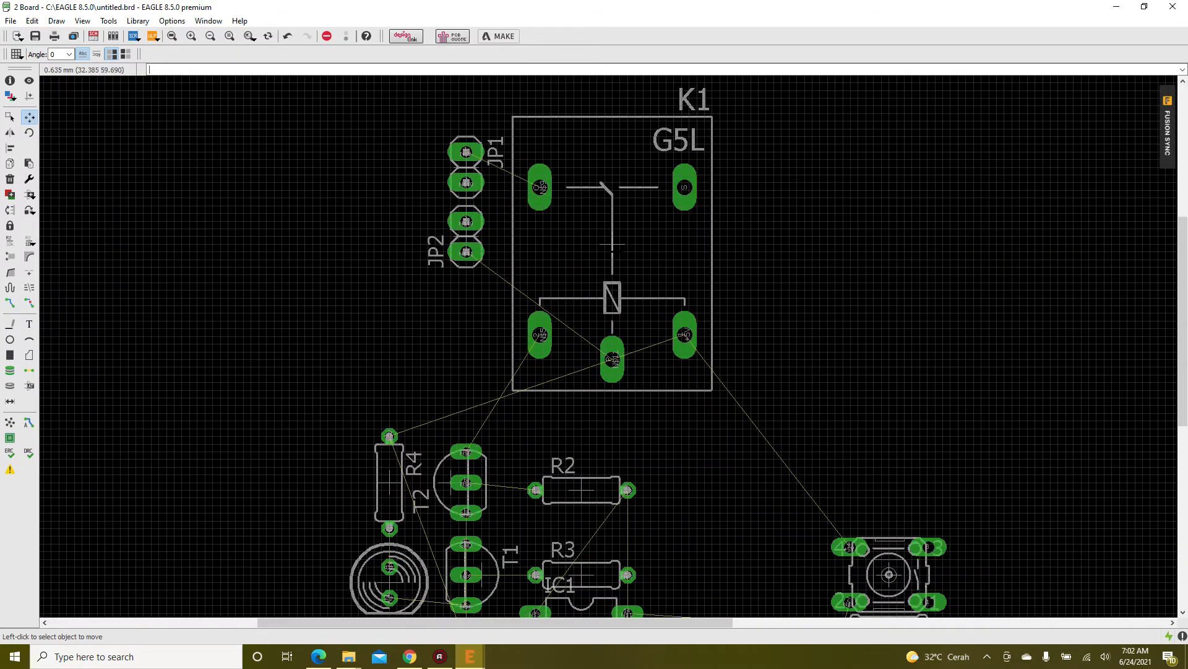
pyautogui.click(612, 244)
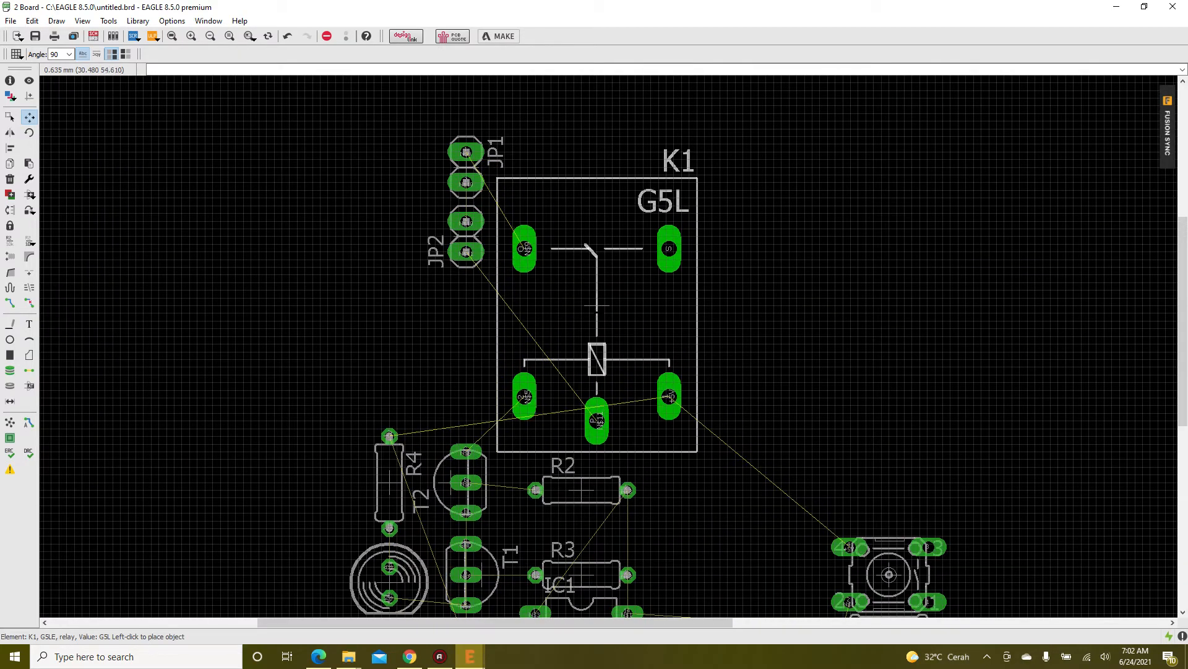
pyautogui.click(597, 305)
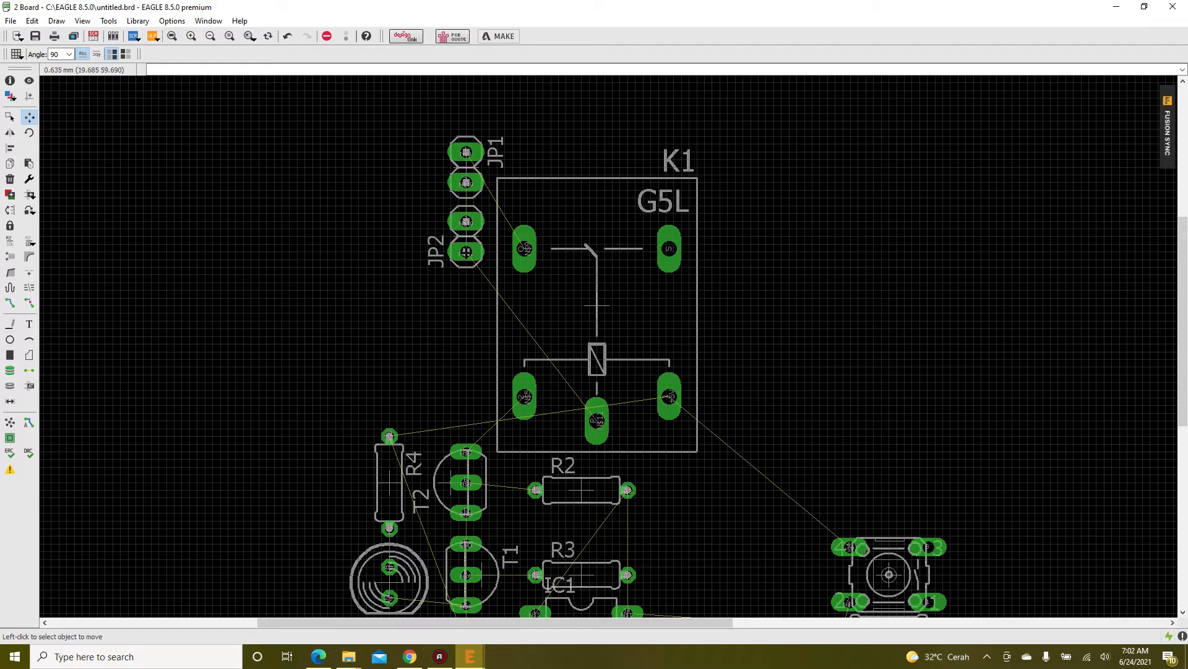
pyautogui.scroll(-2, 466, 252)
pyautogui.scroll(2, 537, 356)
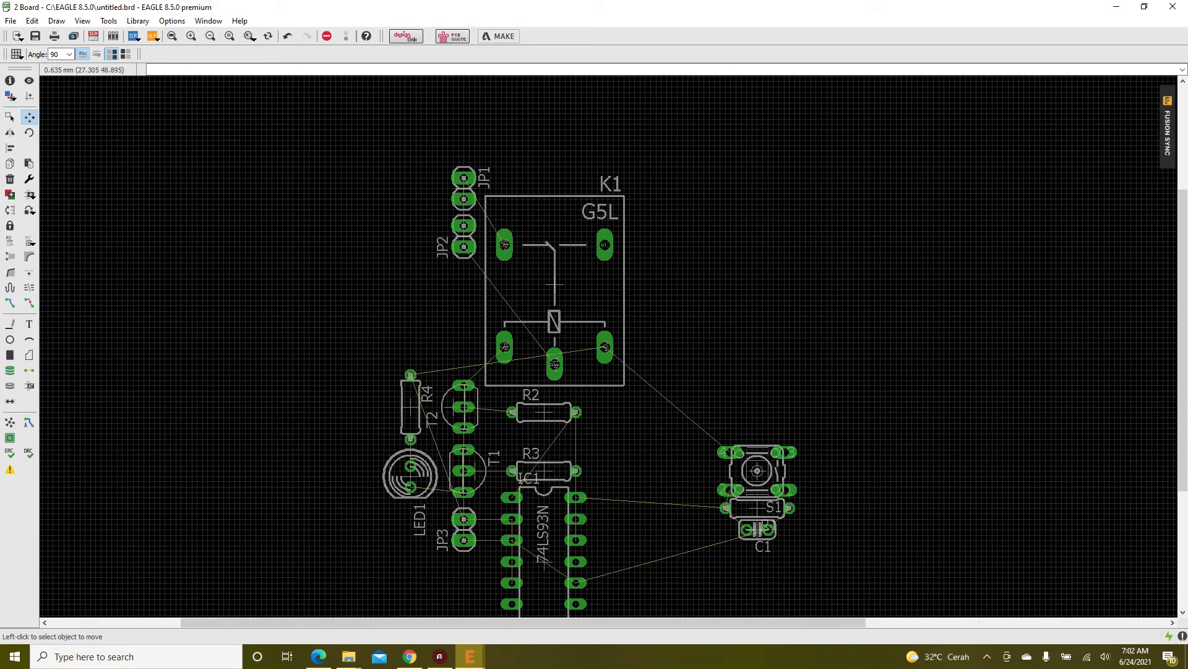
pyautogui.scroll(-2, 526, 353)
pyautogui.scroll(3, 272, 483)
pyautogui.click(10, 424)
# - Move push button S1 closer to IC1, to the right of R3 and below K1
pyautogui.scroll(-3, 450, 570)
pyautogui.scroll(2, 451, 570)
pyautogui.scroll(-2, 448, 559)
pyautogui.scroll(3, 448, 559)
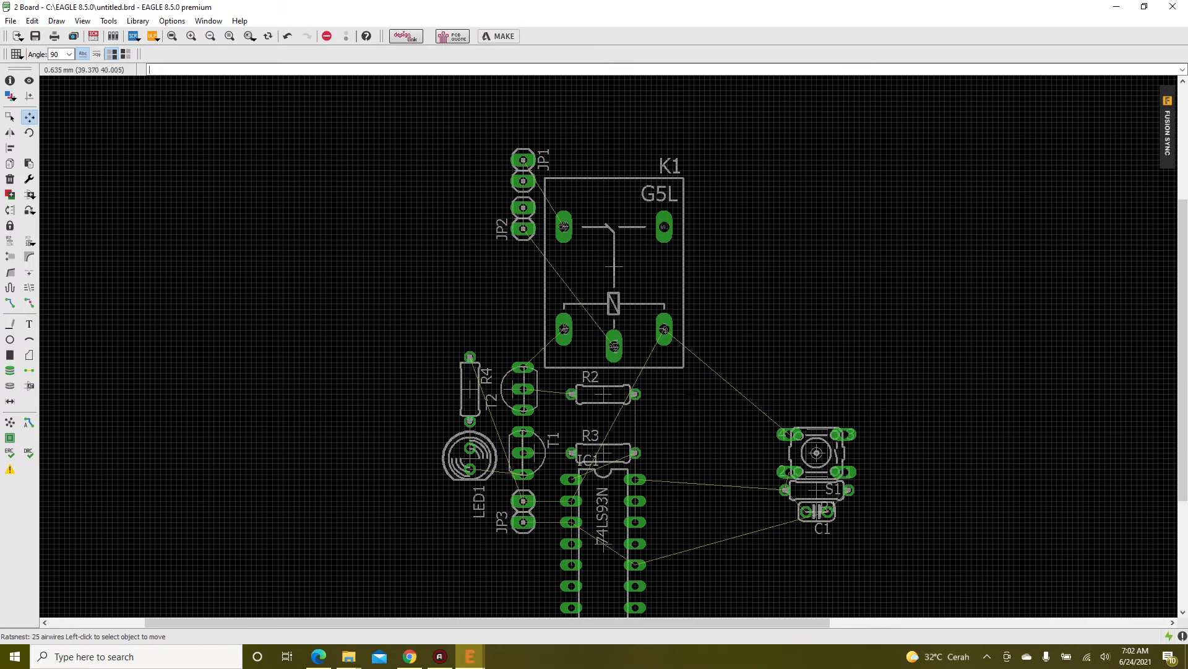
pyautogui.click(817, 453)
pyautogui.click(726, 431)
# - Place R1 directly beneath S1, level with IC1's pin 14, and C1 directly beneath R1
pyautogui.click(817, 492)
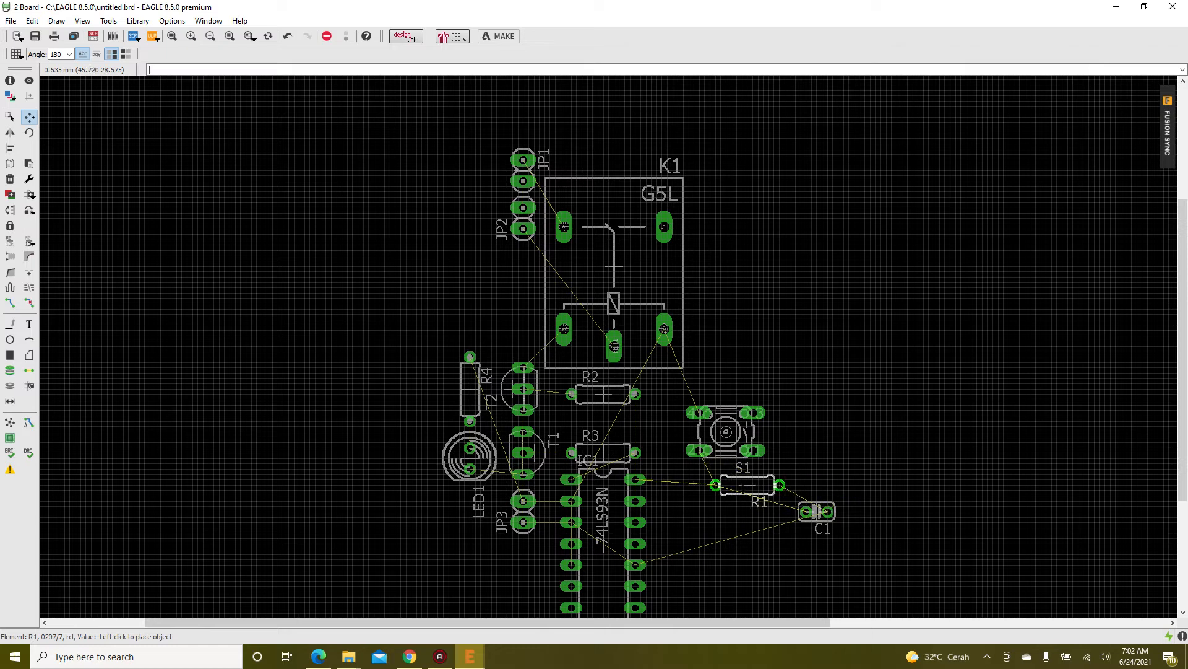
pyautogui.click(721, 487)
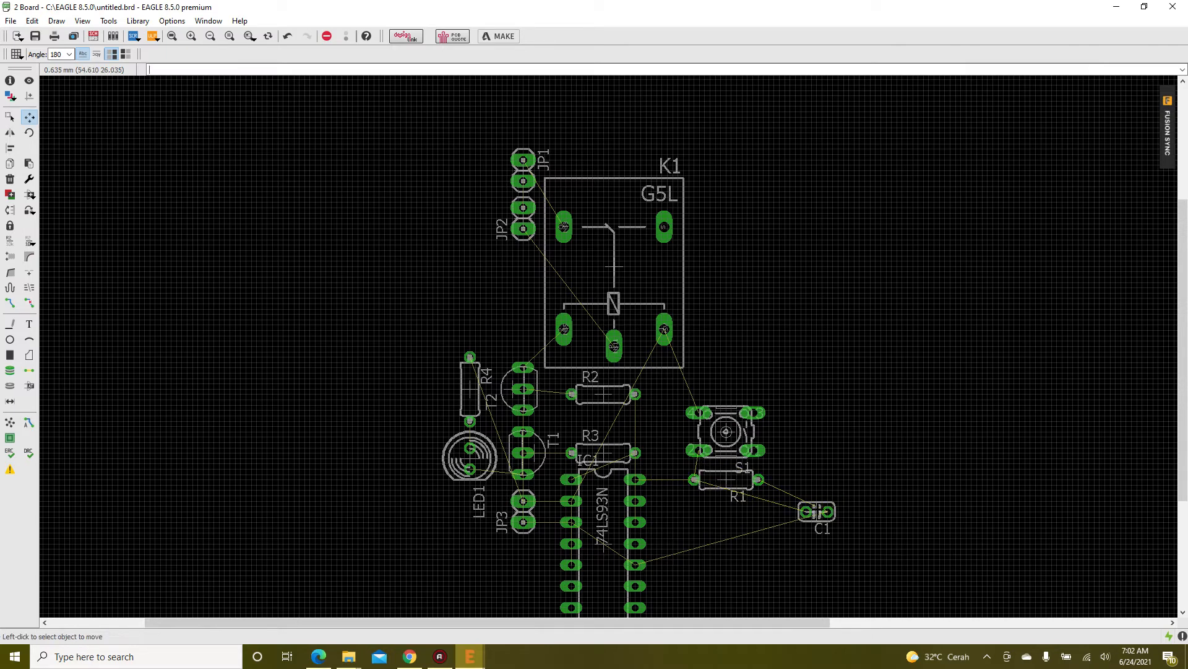
pyautogui.click(817, 511)
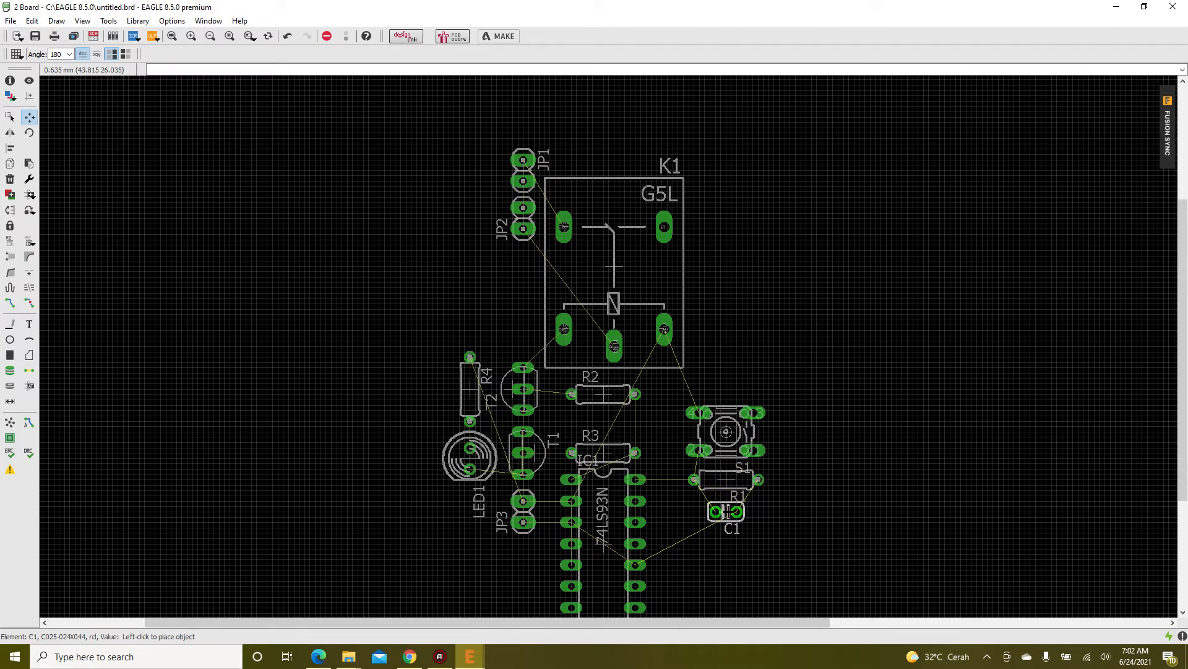
pyautogui.click(726, 502)
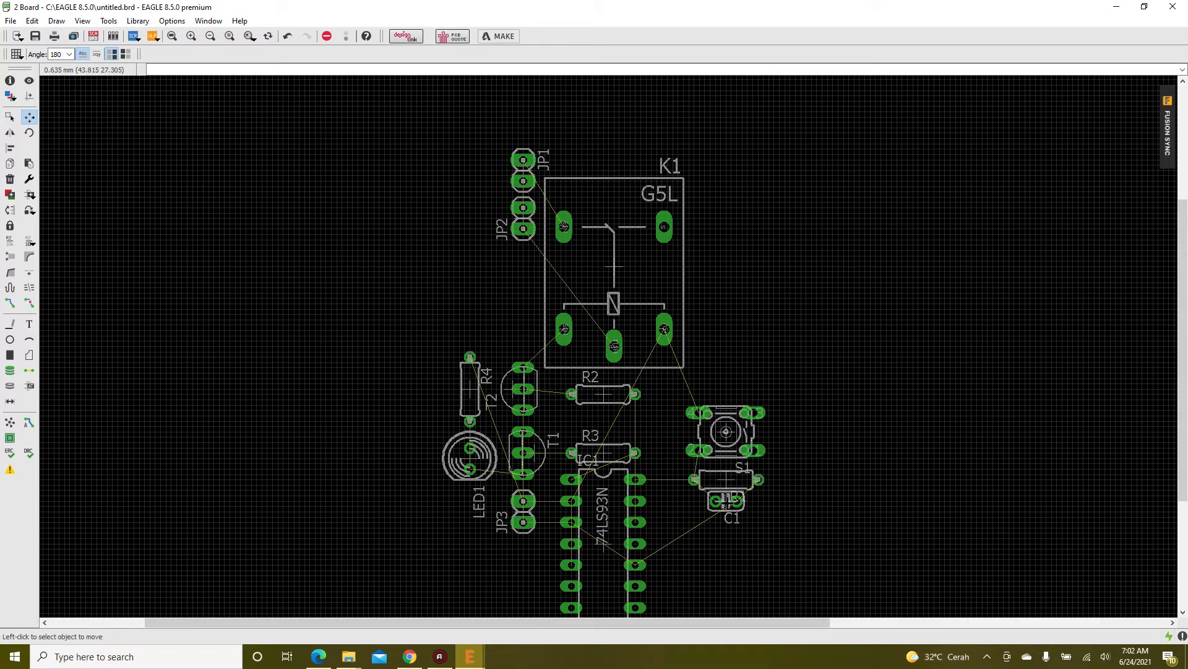
# - Set up manual airwire routing on layer 16 Bottom with a trace width of 0.8128
pyautogui.scroll(-3, 545, 565)
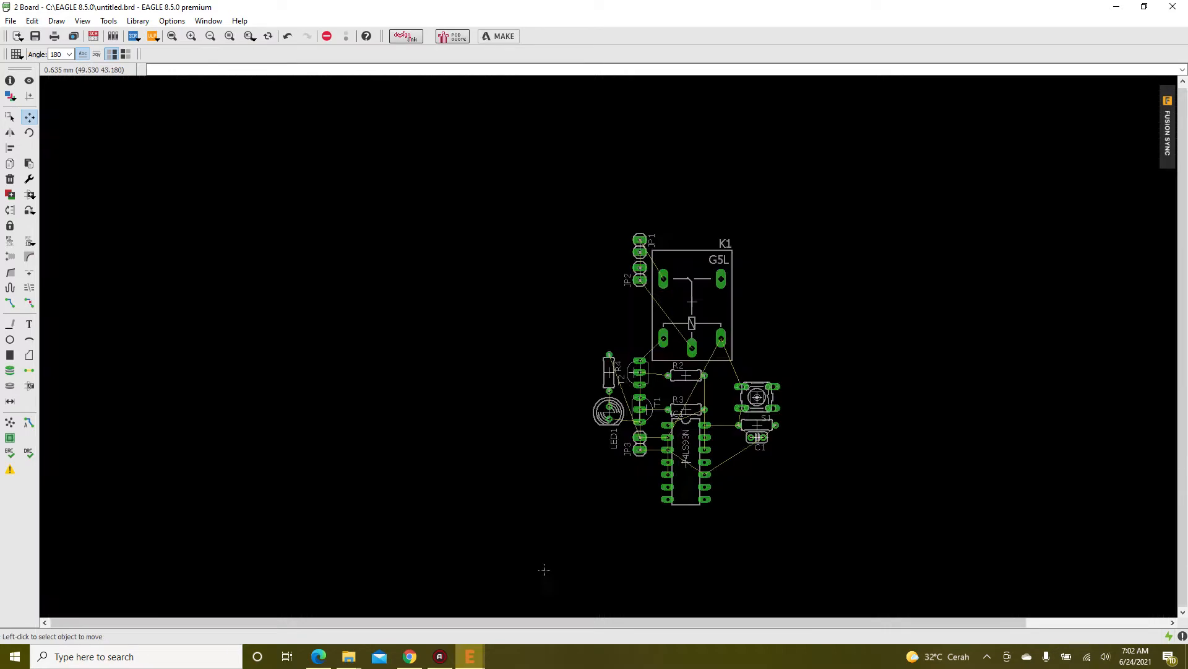
pyautogui.scroll(4, 544, 565)
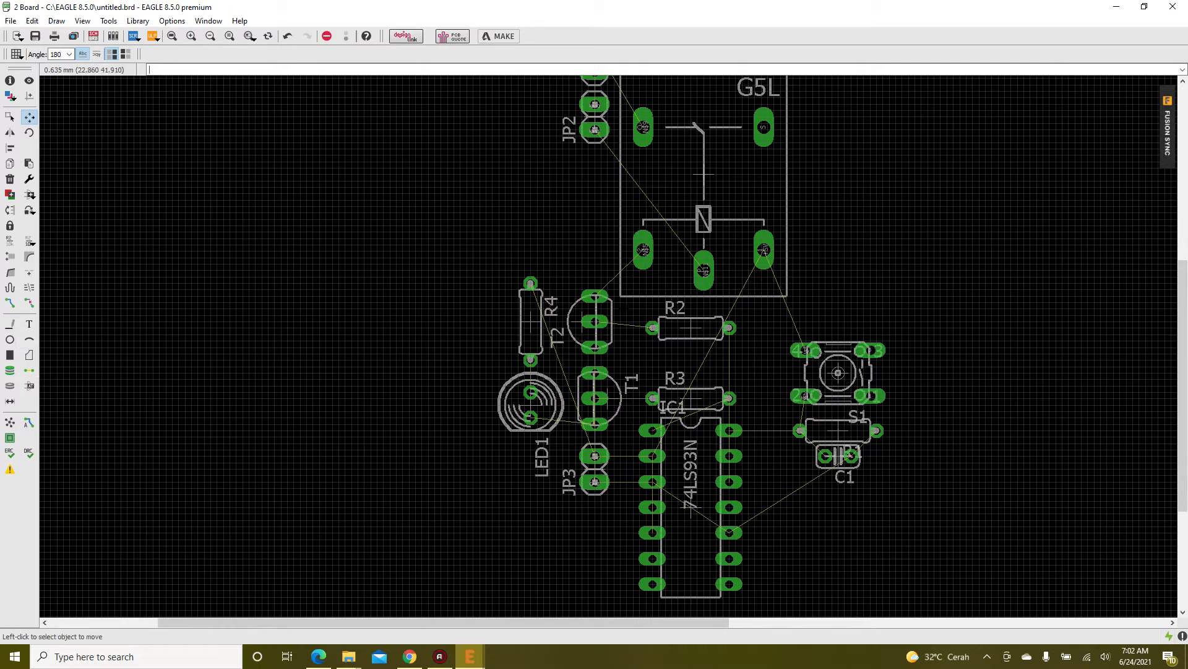
pyautogui.click(7, 304)
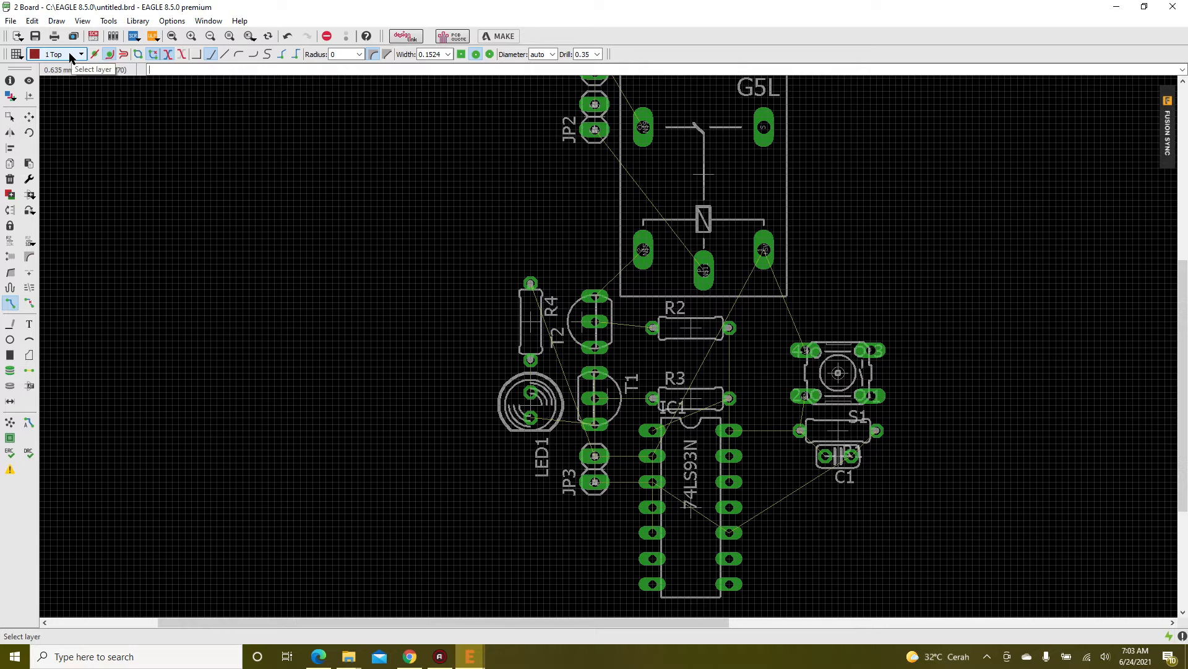
pyautogui.click(70, 56)
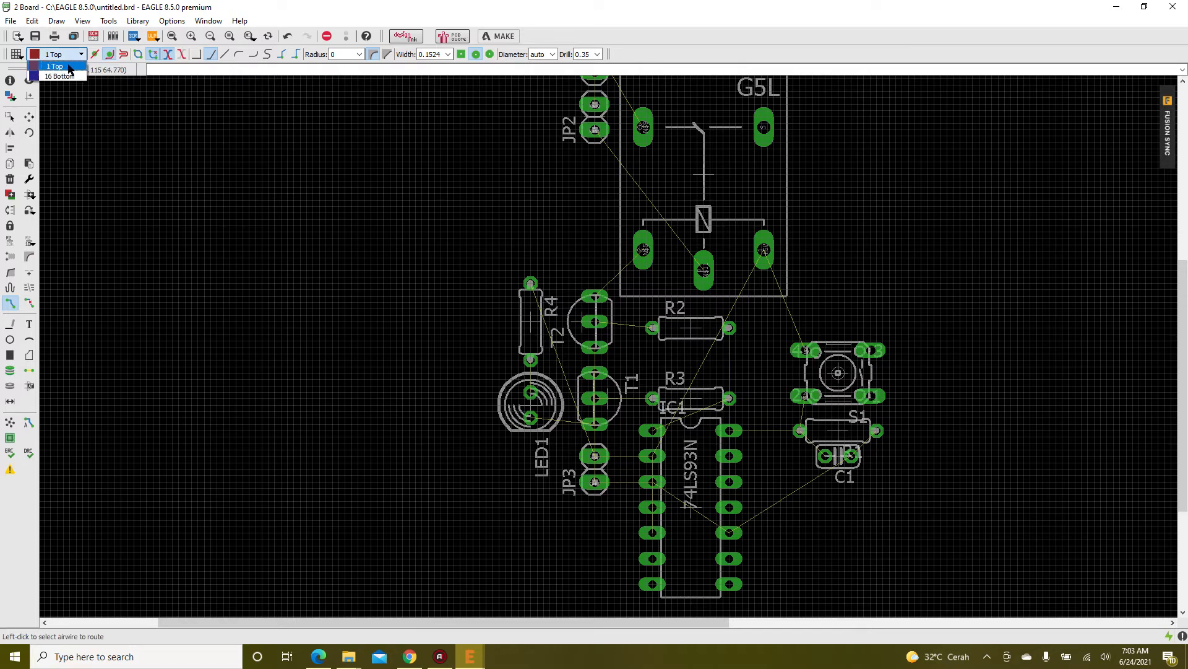
pyautogui.click(60, 76)
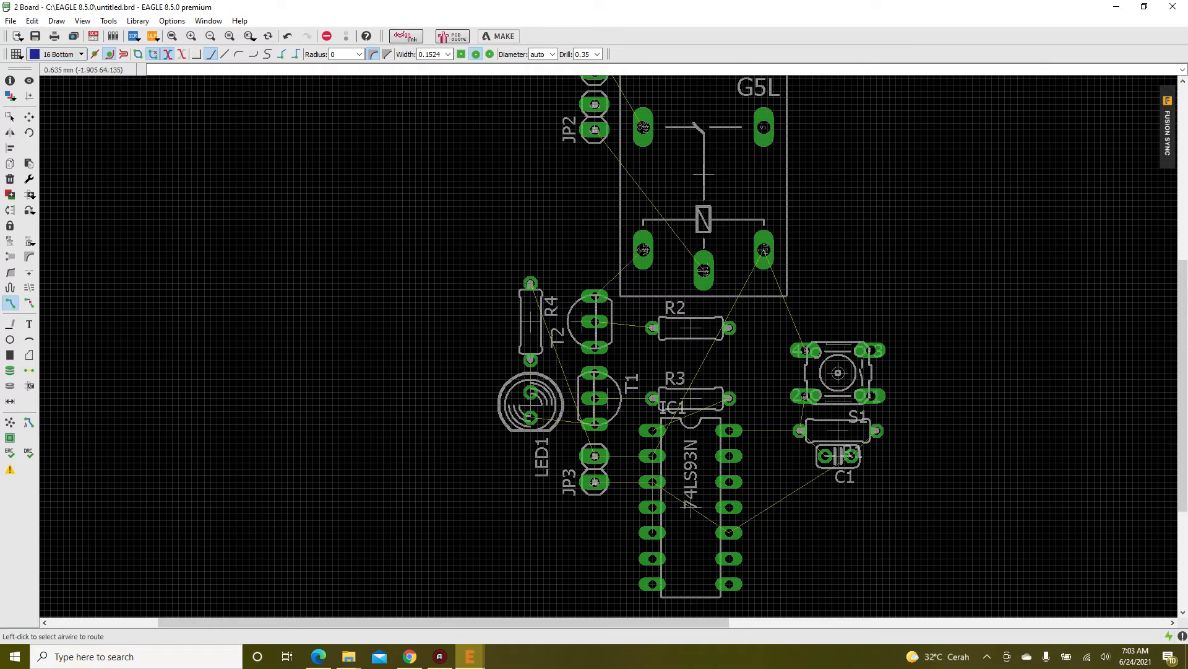
pyautogui.click(447, 54)
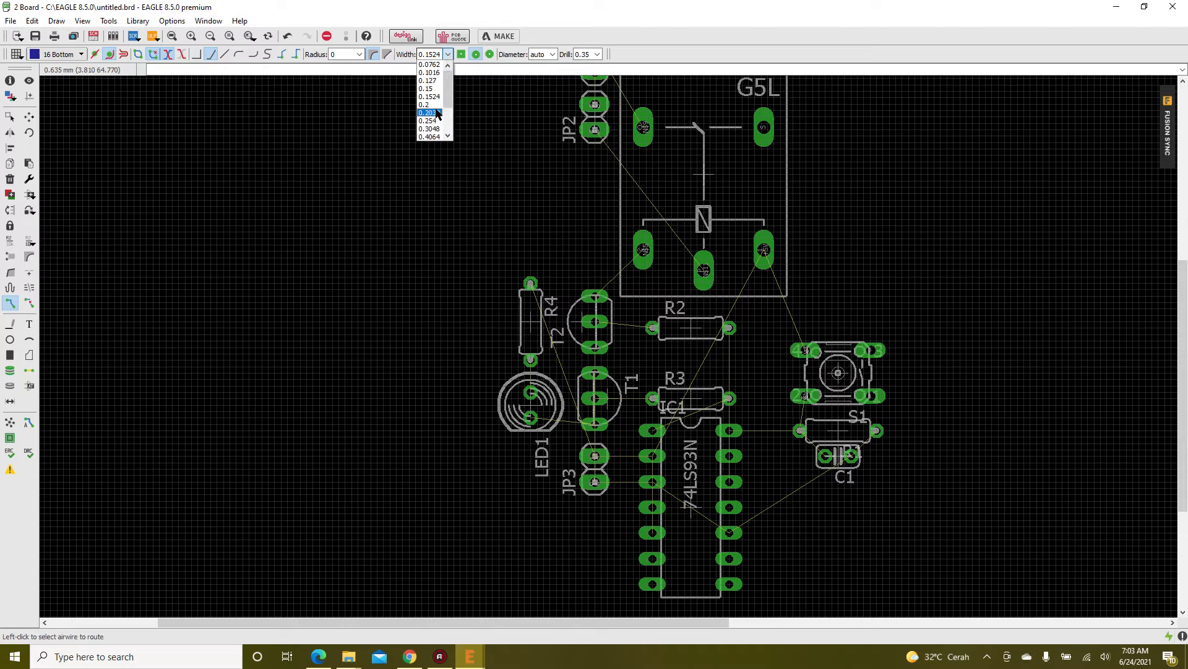
pyautogui.scroll(-1, 438, 137)
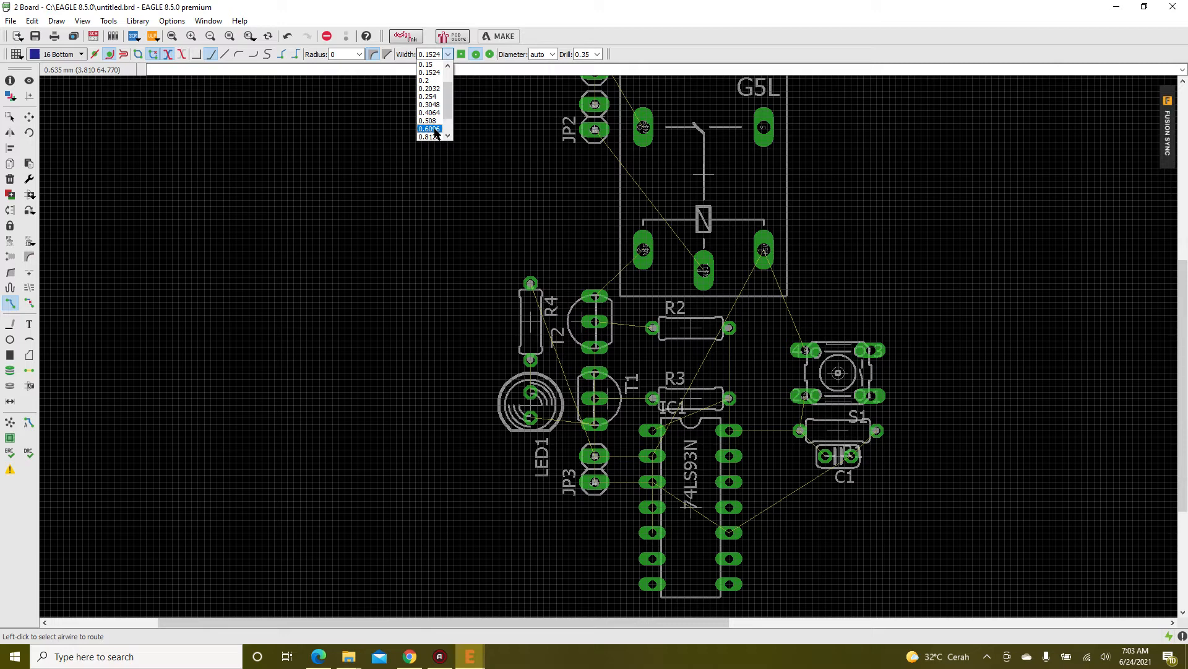
pyautogui.scroll(-1, 435, 127)
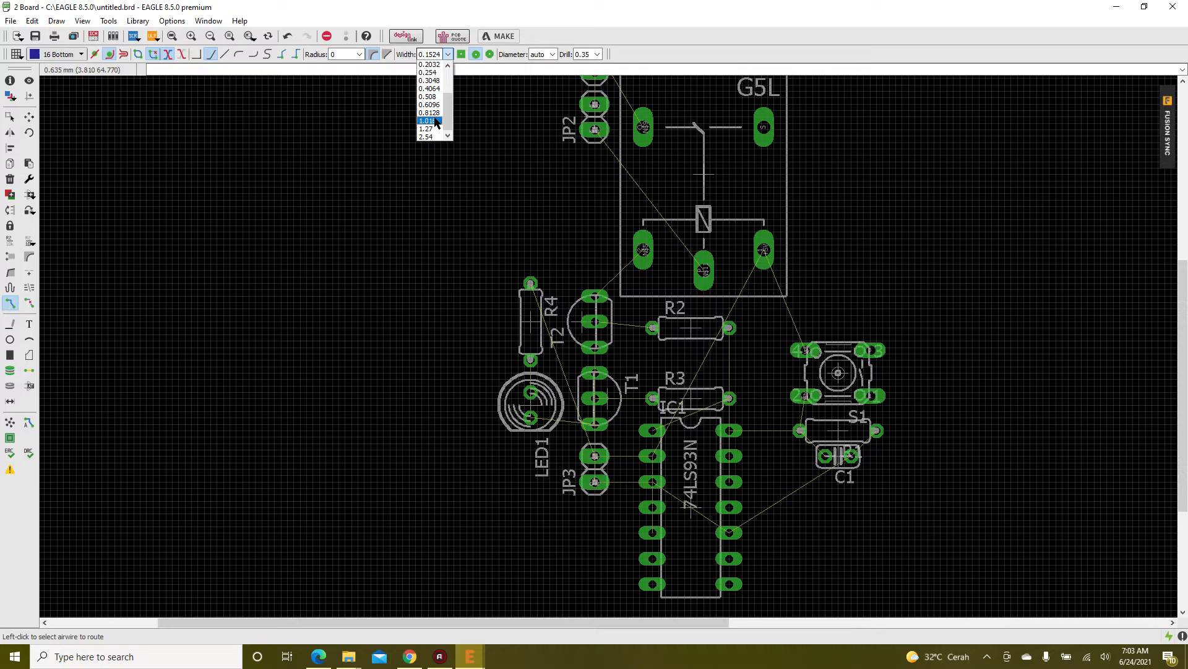
pyautogui.click(429, 113)
# - Route the GND airwire from IC1's pin 10 to pin 3, bending the trace between the chip's two pin rows
pyautogui.scroll(-3, 399, 401)
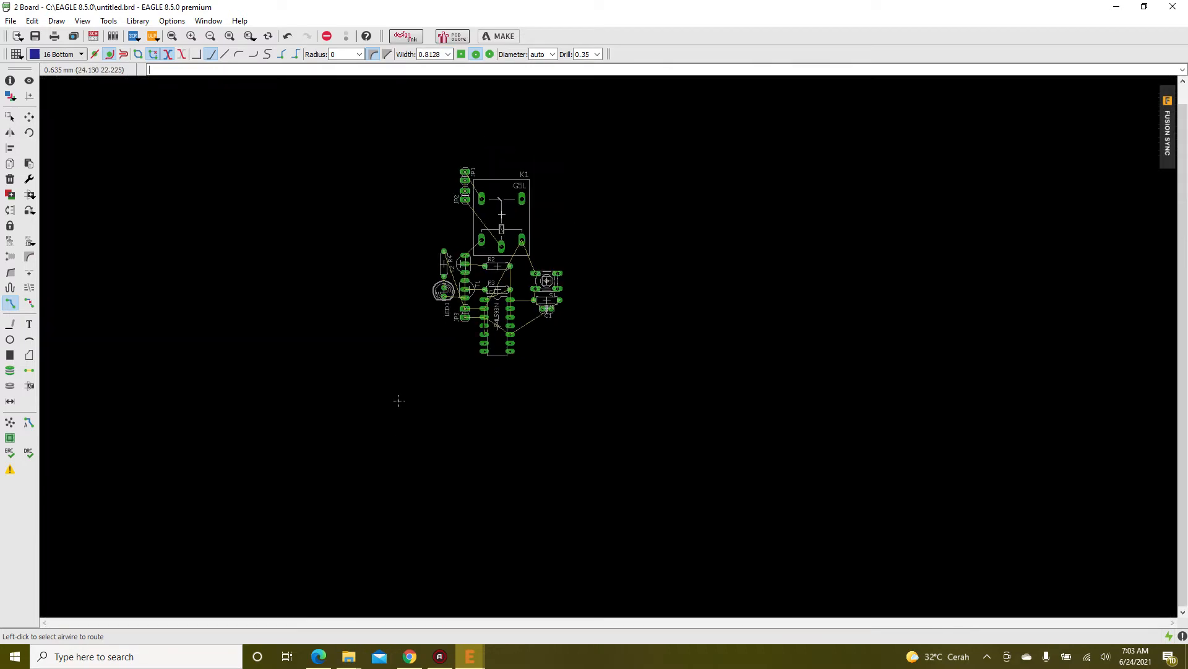
pyautogui.scroll(6, 508, 331)
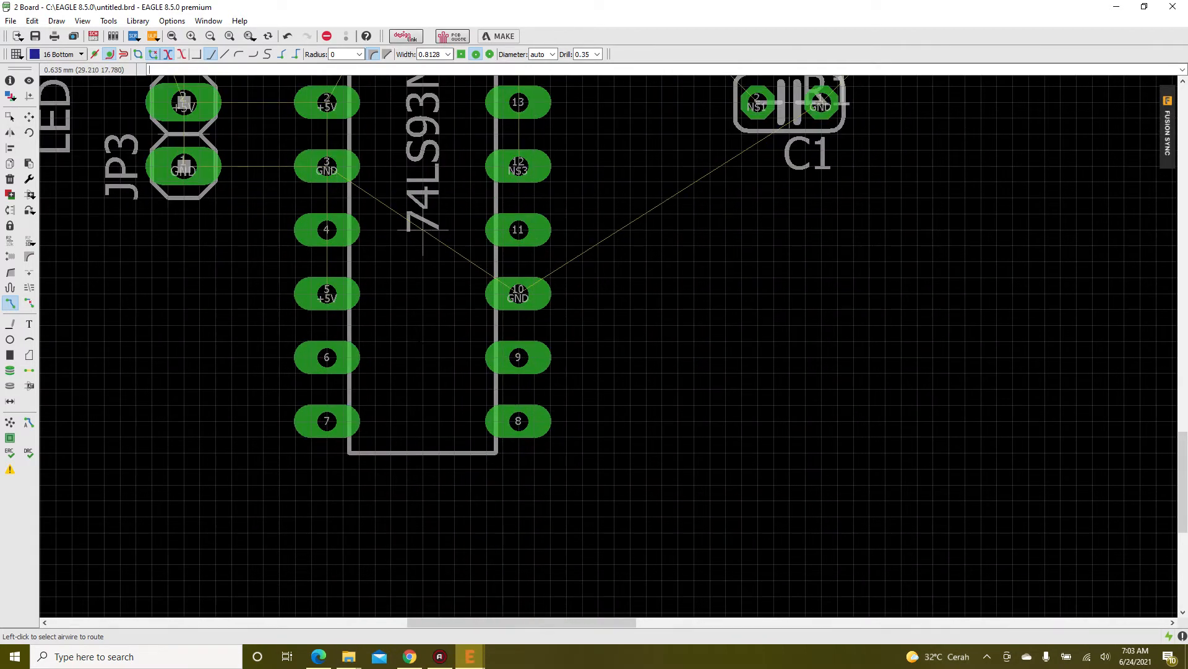
pyautogui.scroll(-3, 424, 343)
pyautogui.scroll(4, 435, 301)
pyautogui.scroll(-6, 469, 359)
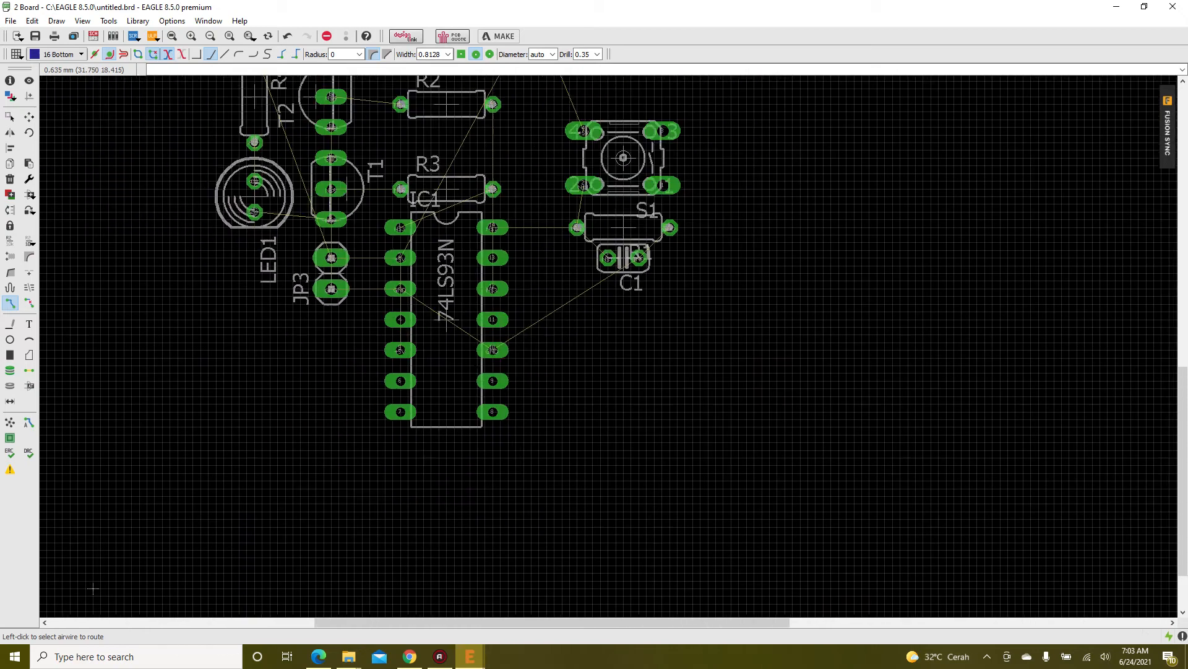
pyautogui.scroll(3, 448, 277)
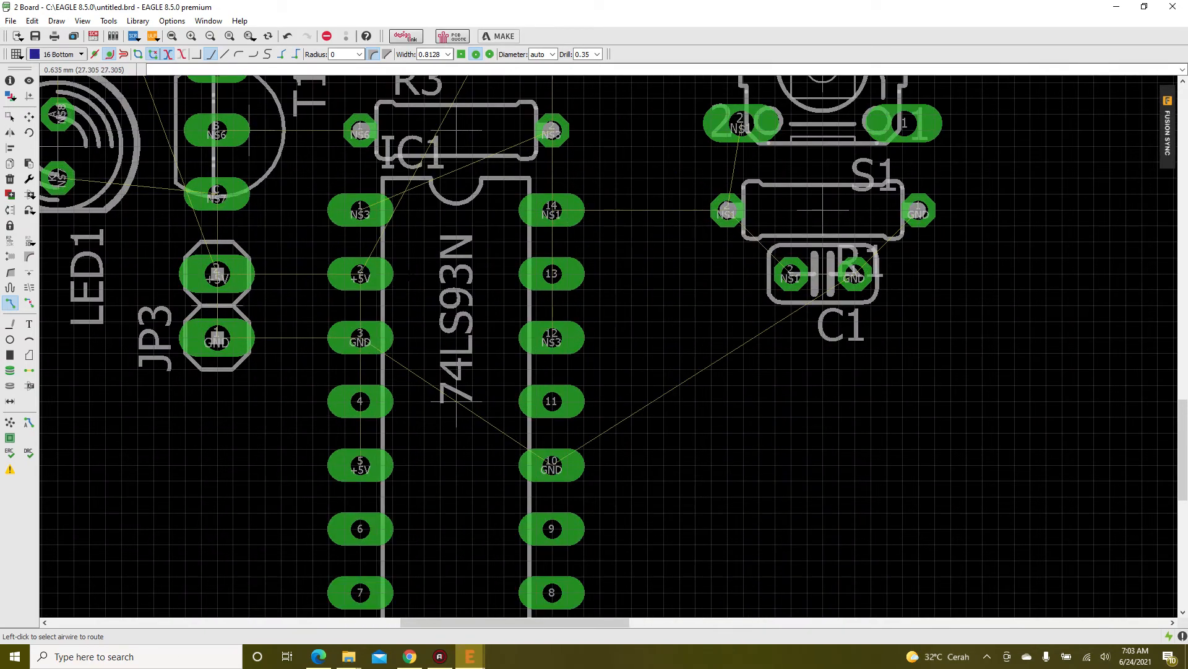
pyautogui.scroll(1, 550, 460)
pyautogui.click(550, 461)
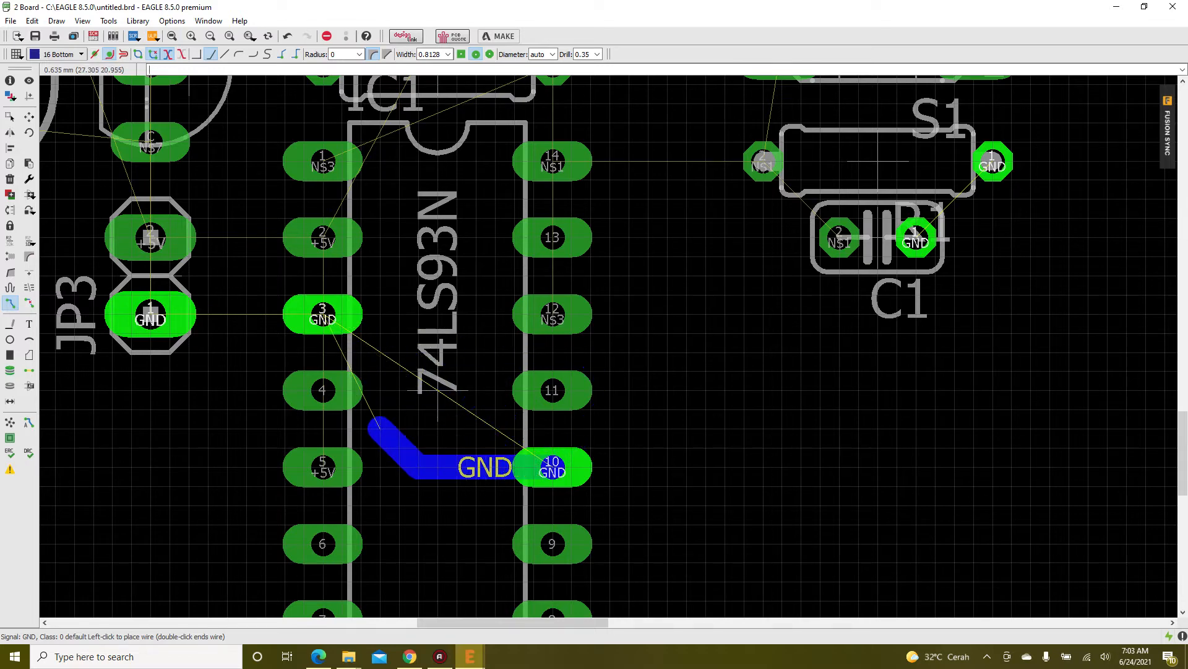
pyautogui.click(196, 53)
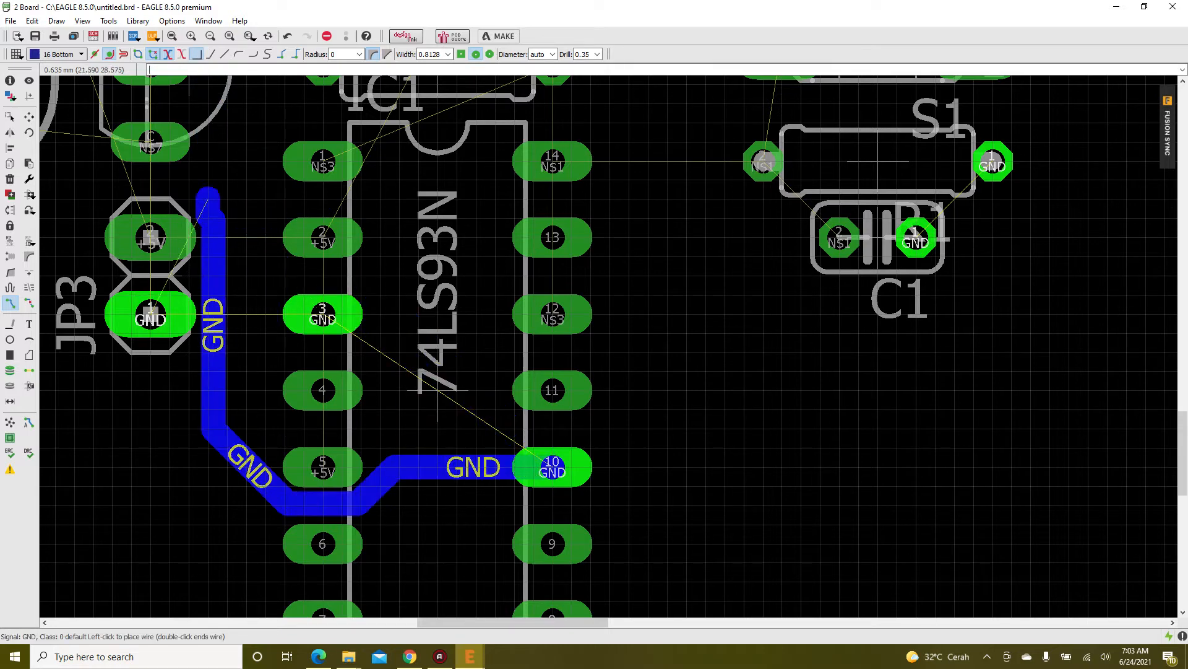
pyautogui.click(211, 54)
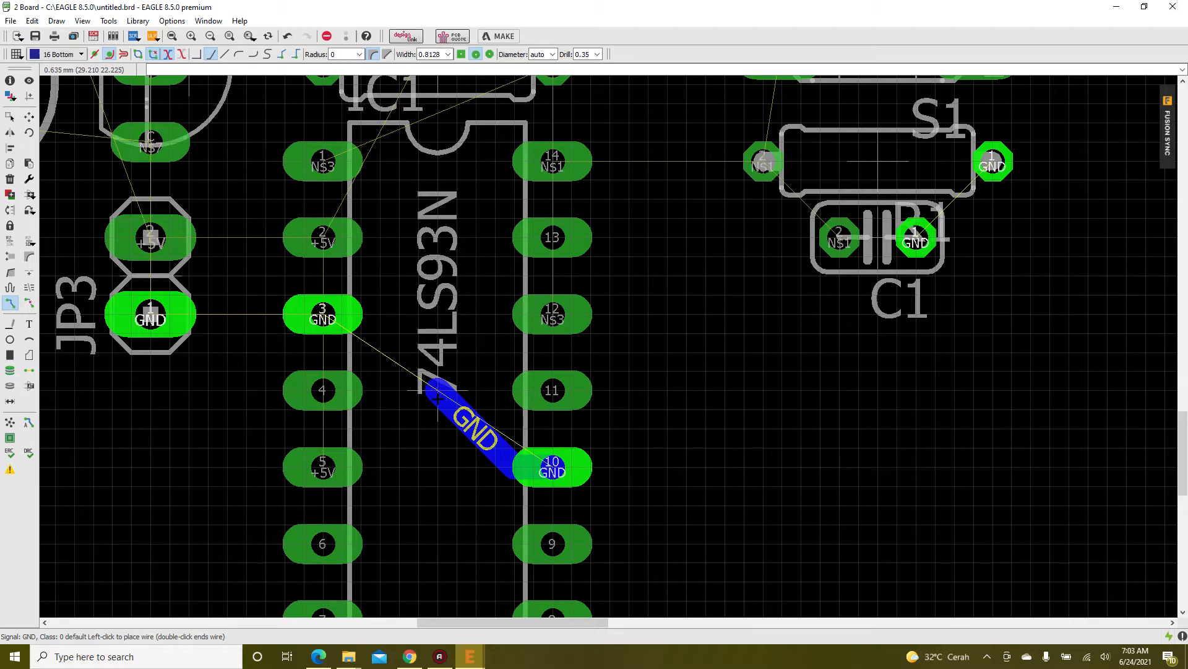
pyautogui.click(438, 427)
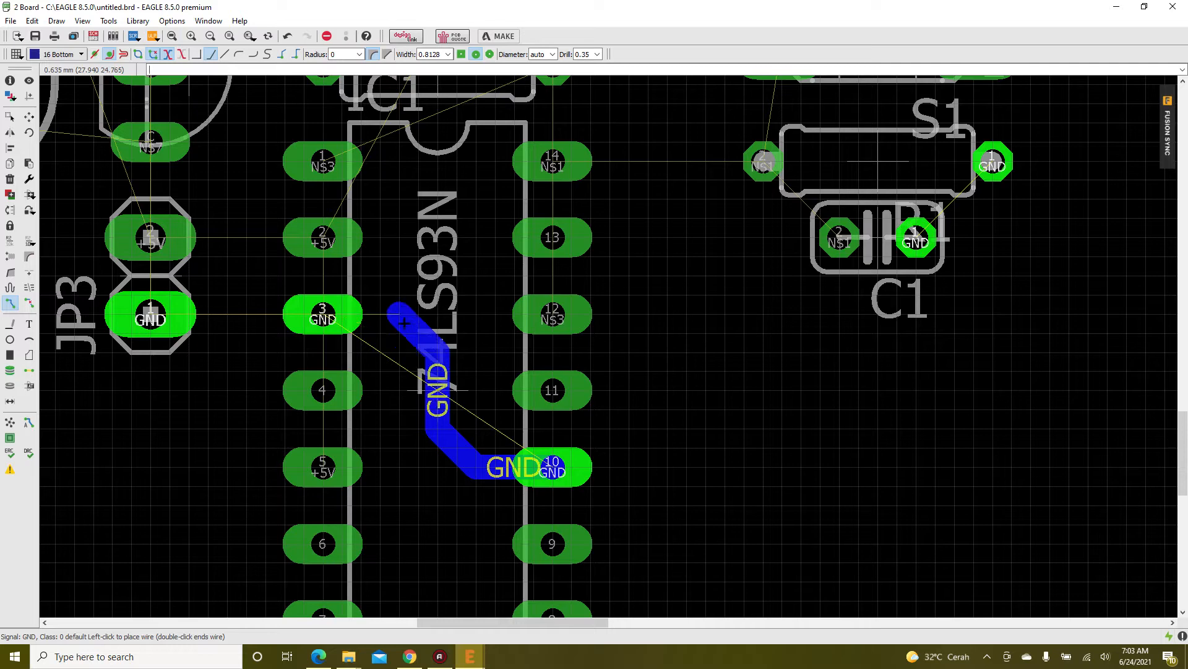
pyautogui.click(323, 314)
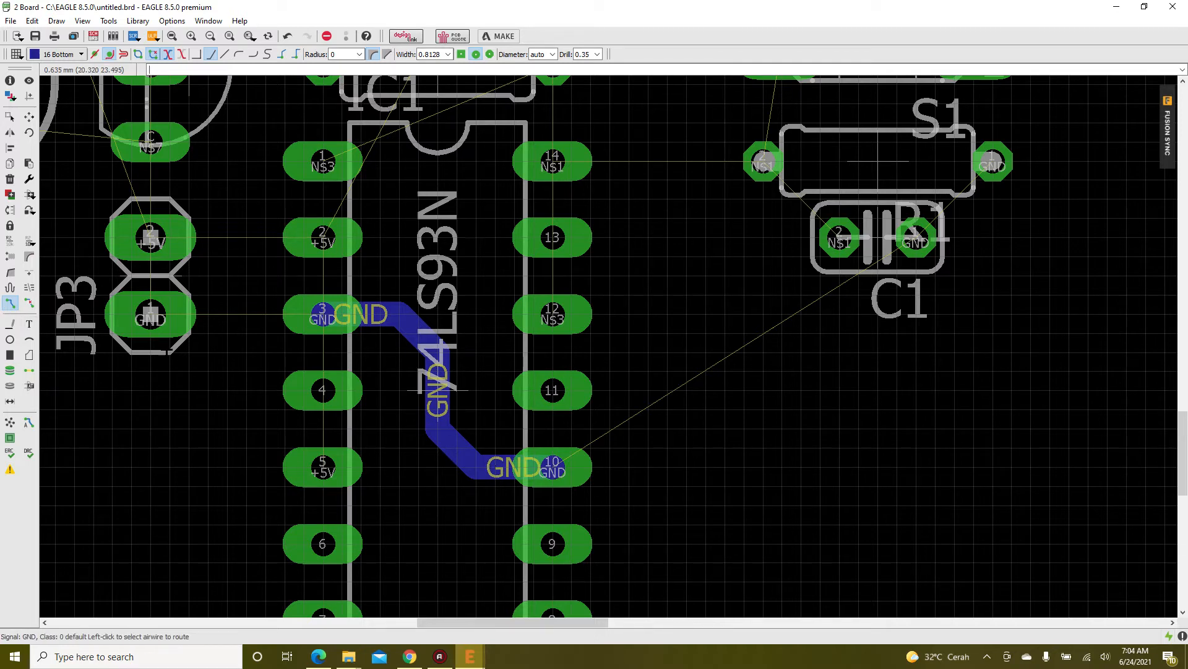
# - Route the N$3 airwire from IC1's pin 12 to pin 1, bending the trace down the middle of the chip
pyautogui.scroll(-3, 427, 353)
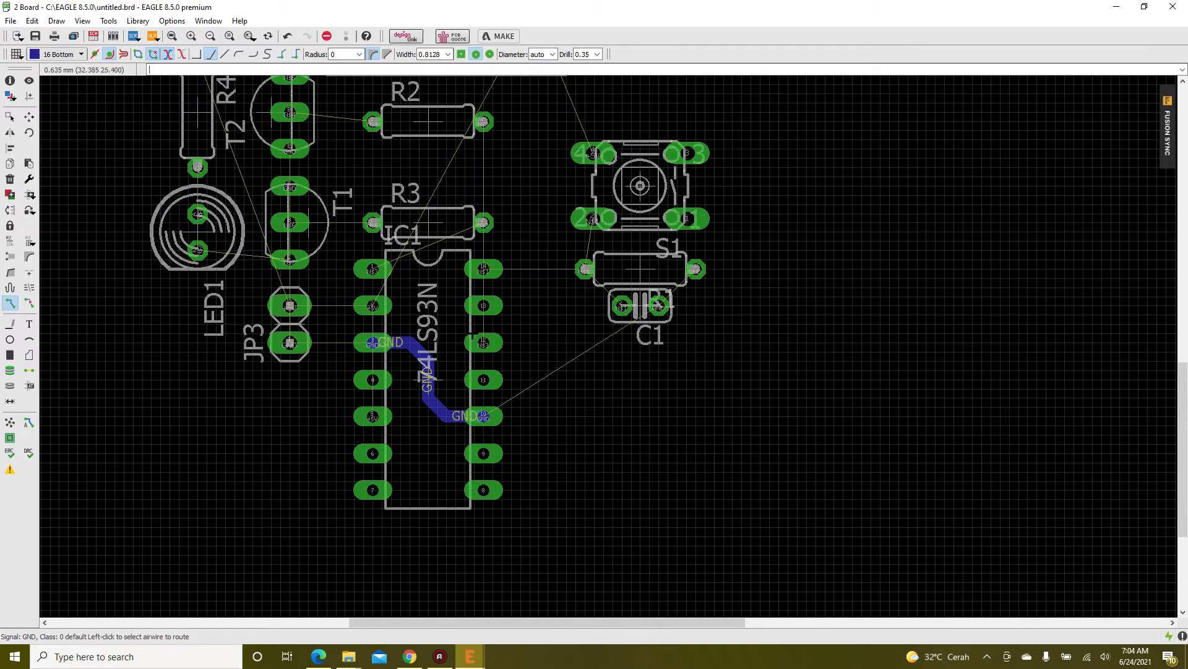
pyautogui.scroll(3, 427, 353)
pyautogui.click(519, 312)
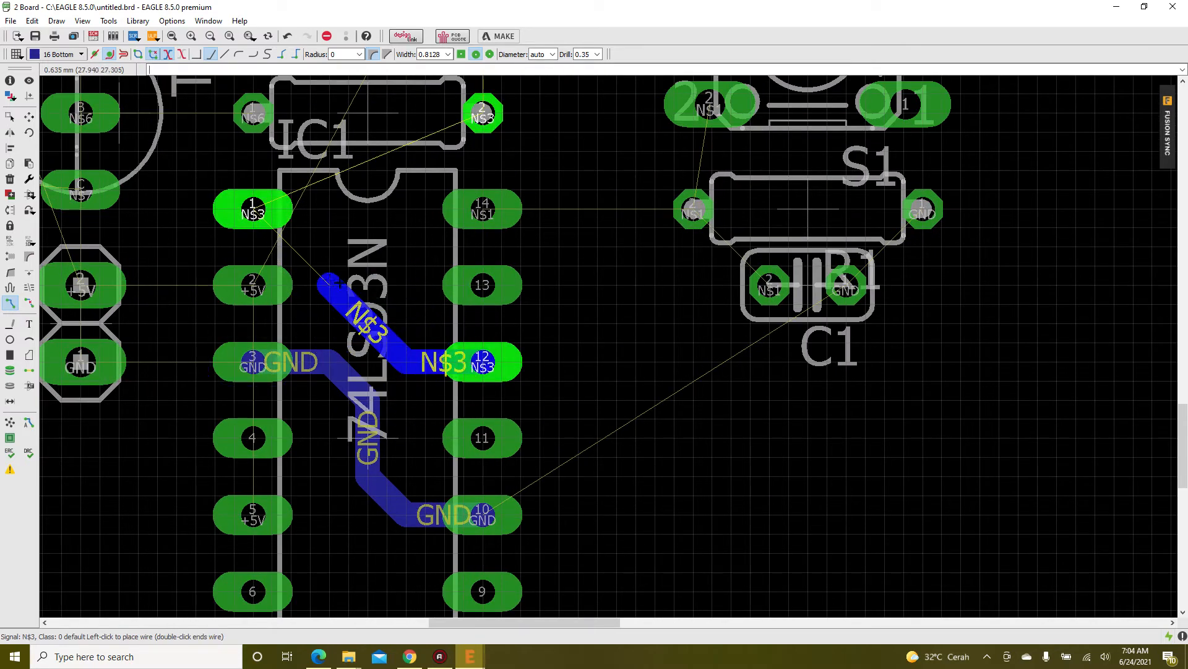
pyautogui.click(369, 298)
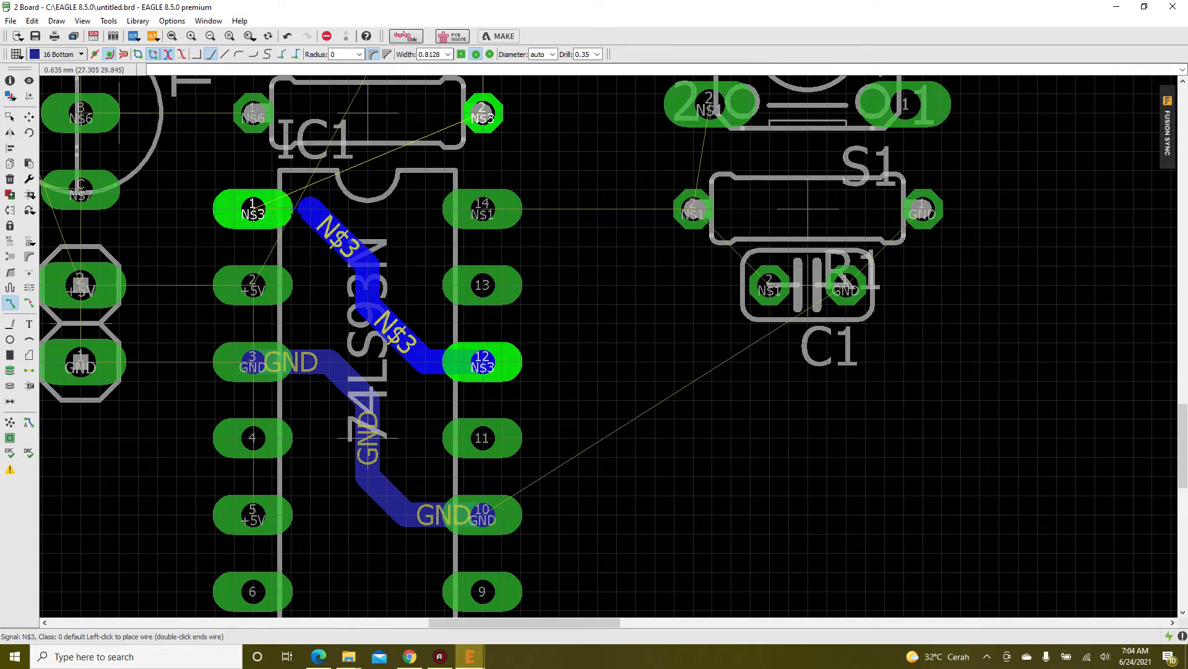
pyautogui.click(265, 212)
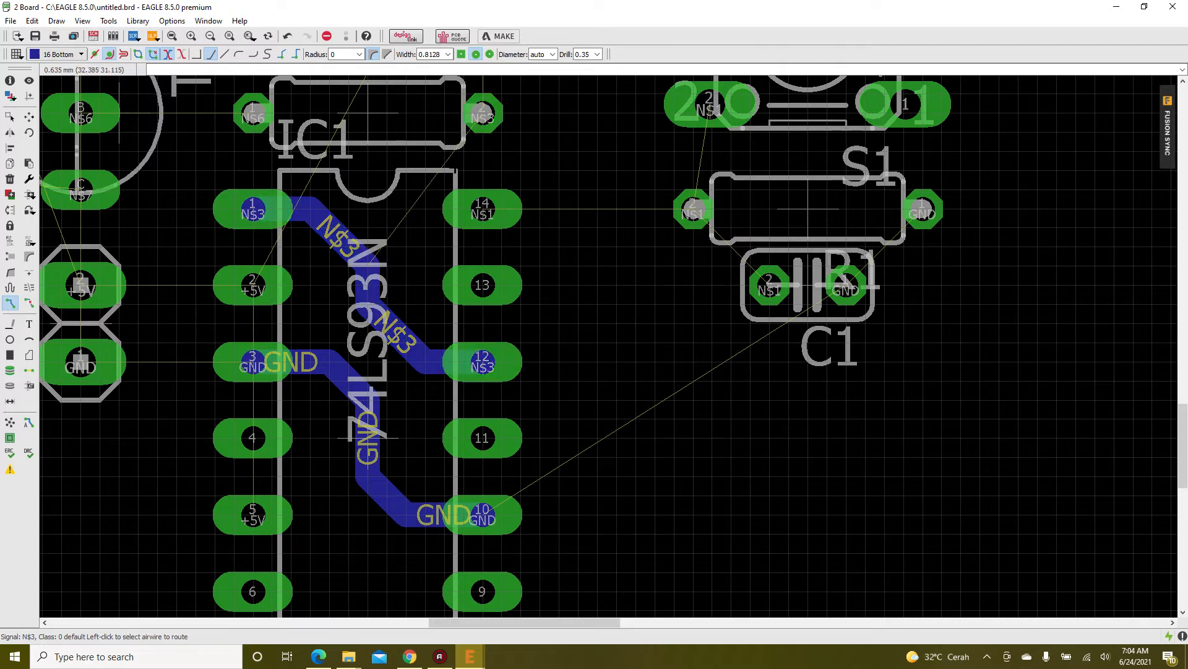
# - Branch the N$3 trace from its corner beside IC1's pin 1 up to pad 2 of R3
pyautogui.click(370, 248)
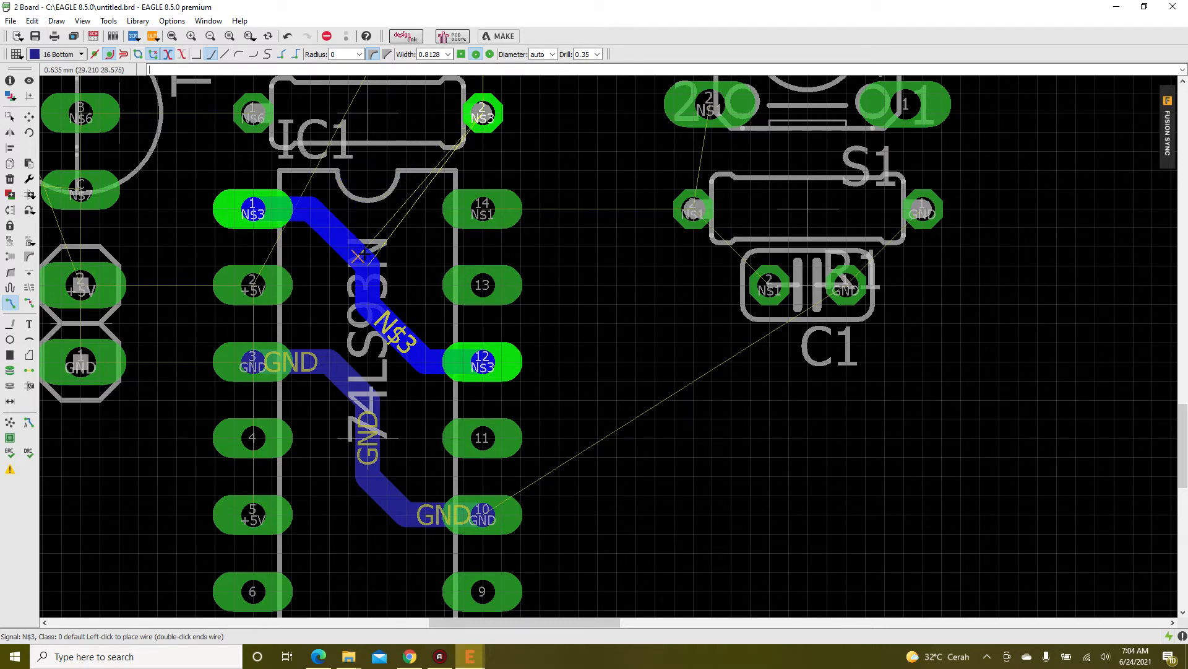
pyautogui.click(370, 262)
pyautogui.click(313, 200)
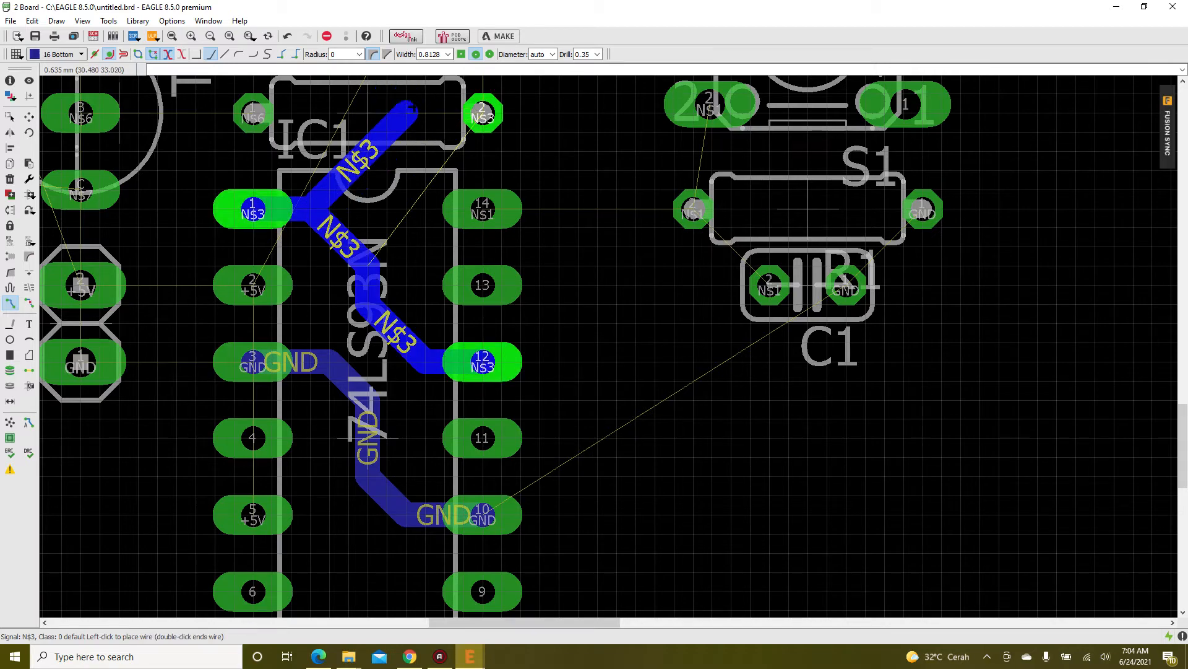
pyautogui.click(482, 113)
# - Route R3's pad 2 straight up to R2's N$3 pad, and R3's pad 1 to the base of T1
pyautogui.scroll(-3, 344, 438)
pyautogui.scroll(4, 384, 330)
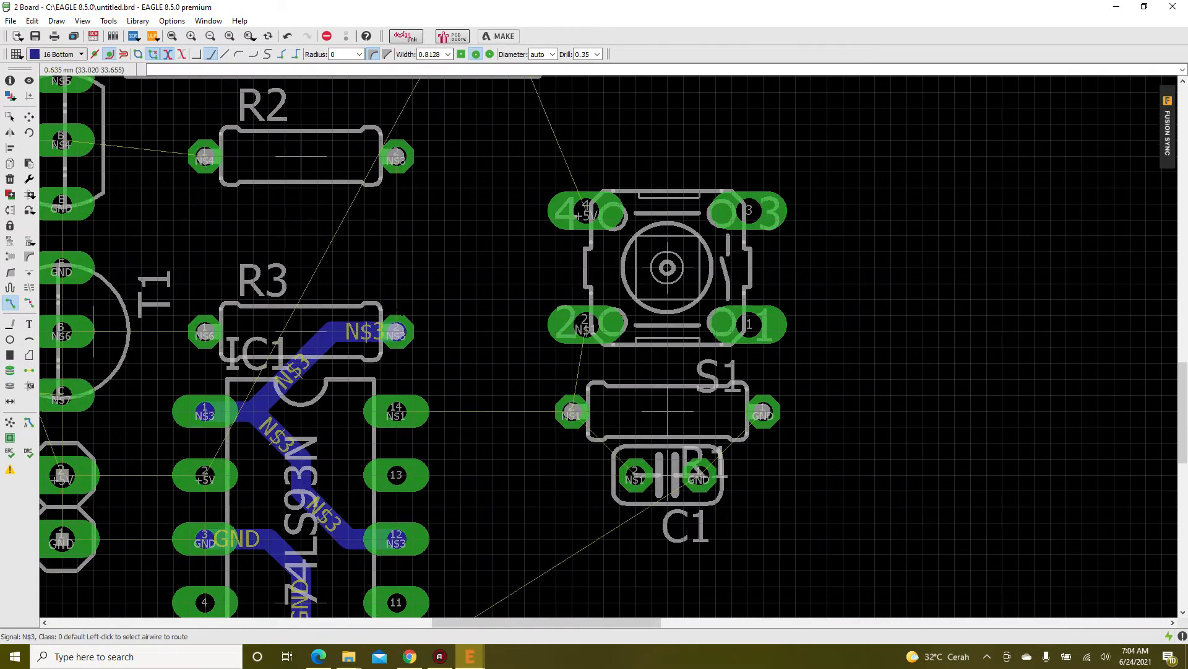
pyautogui.click(396, 333)
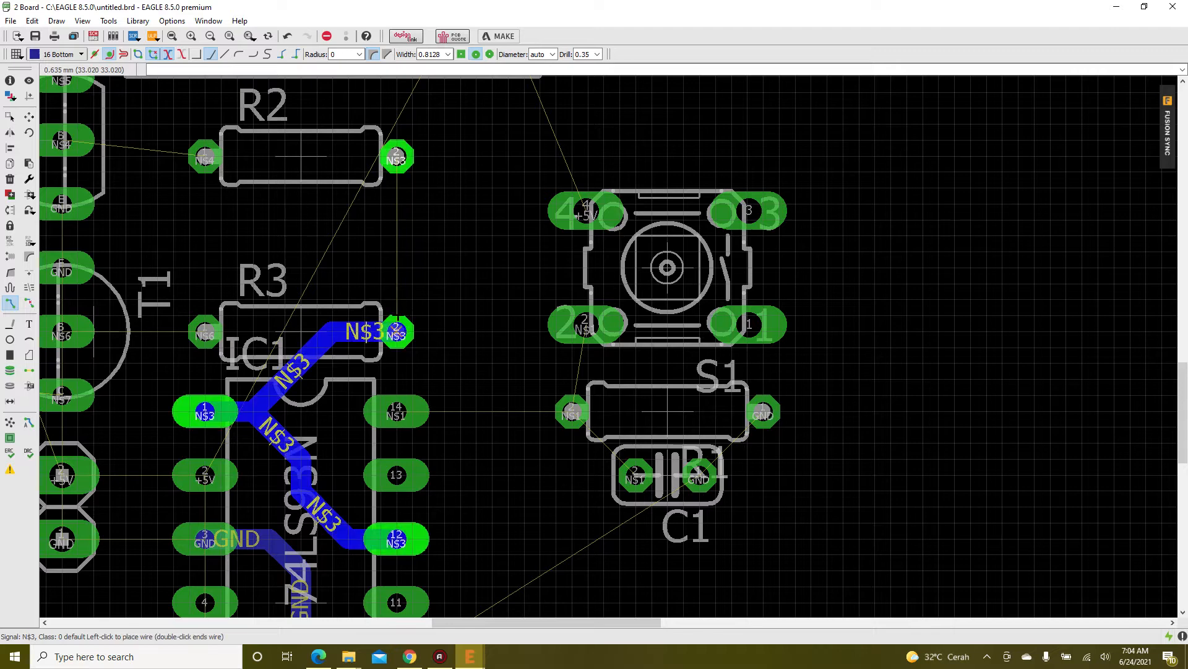
pyautogui.click(396, 156)
pyautogui.click(205, 333)
pyautogui.click(61, 334)
# - Route R2's pad 1 to the base of T2 and move R2 up level with that base pad
pyautogui.click(204, 157)
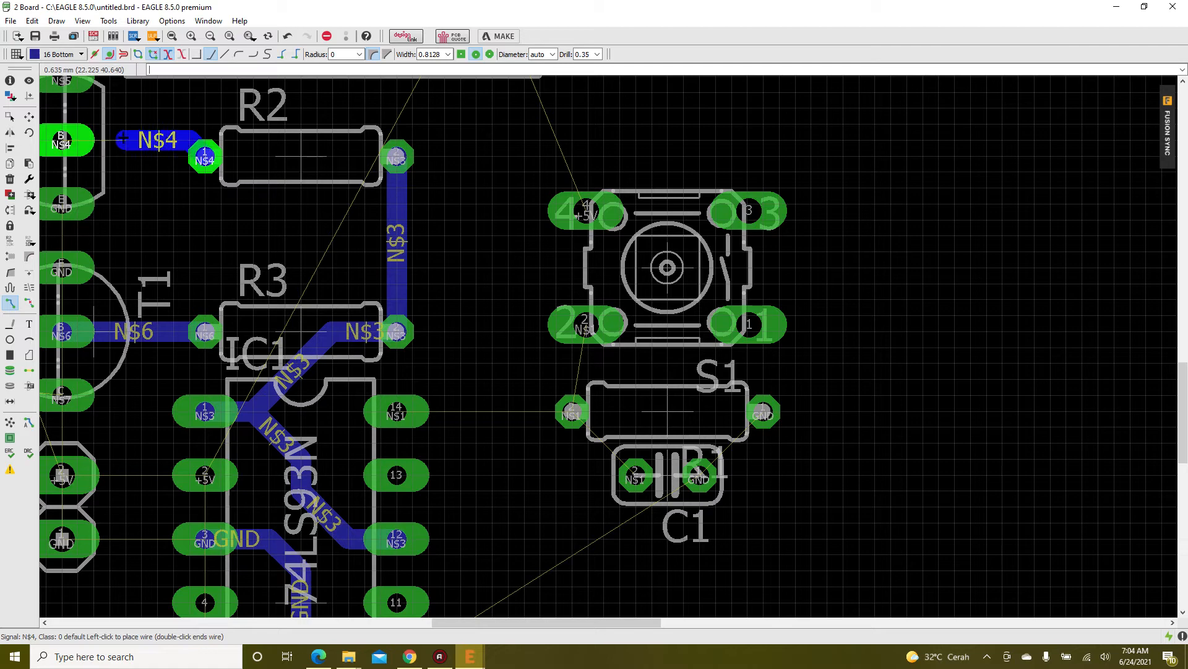
pyautogui.click(62, 140)
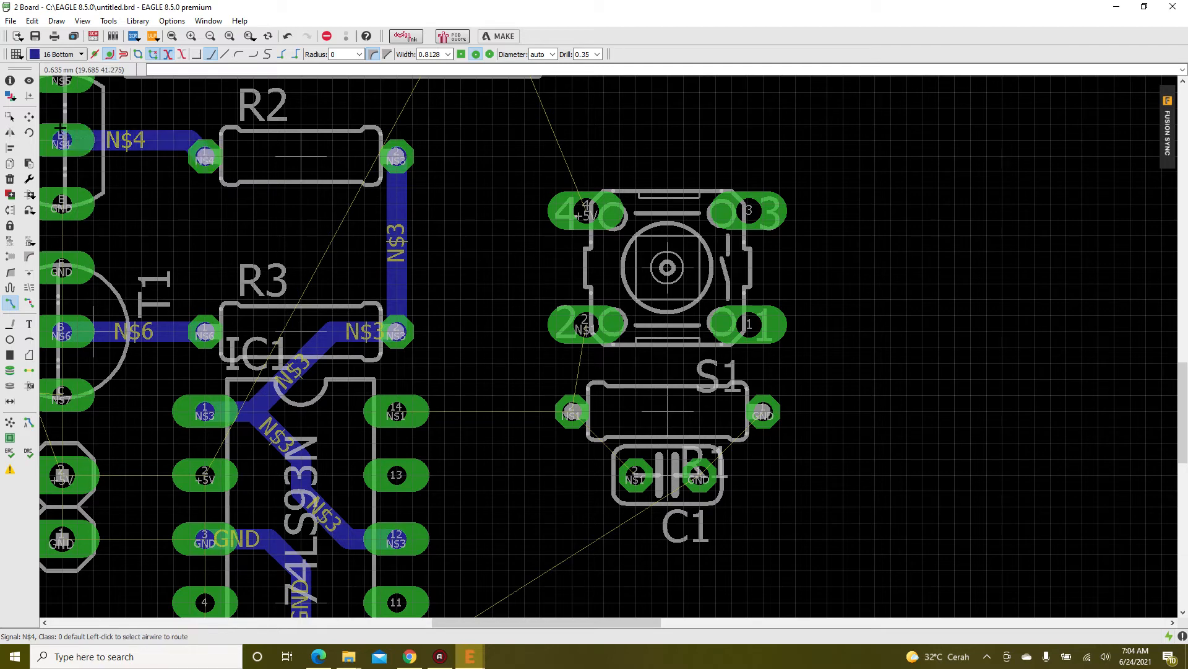
pyautogui.click(29, 117)
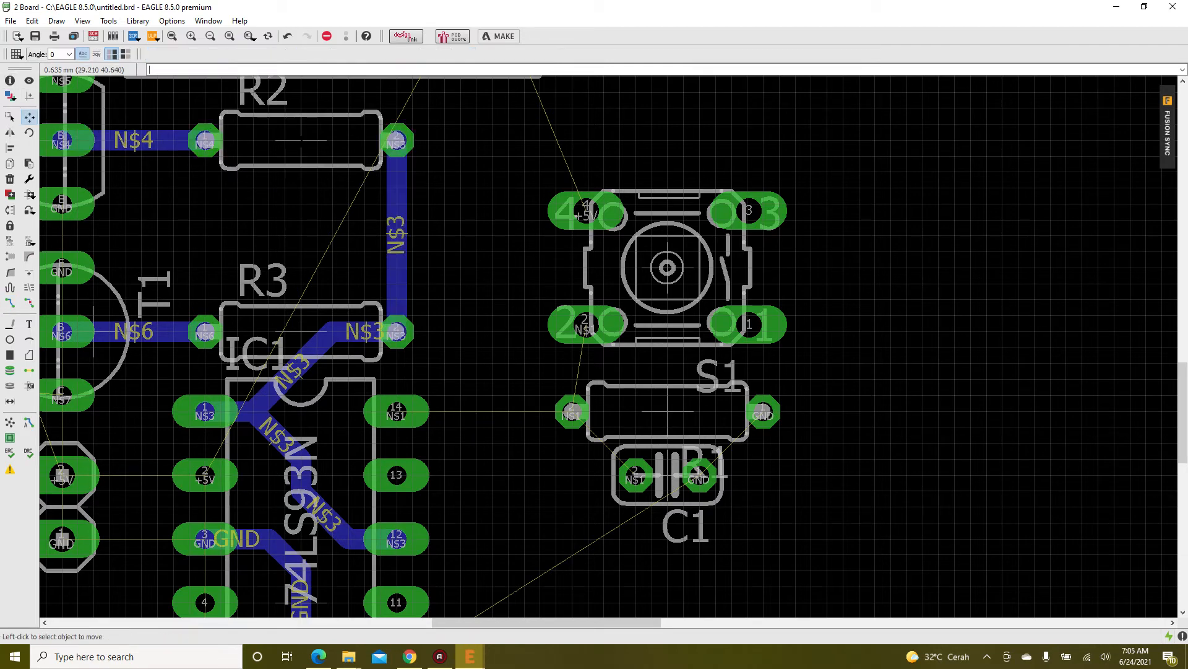
# - Route the GND airwire between the emitter pads of T1 and T2
pyautogui.scroll(-3, 462, 294)
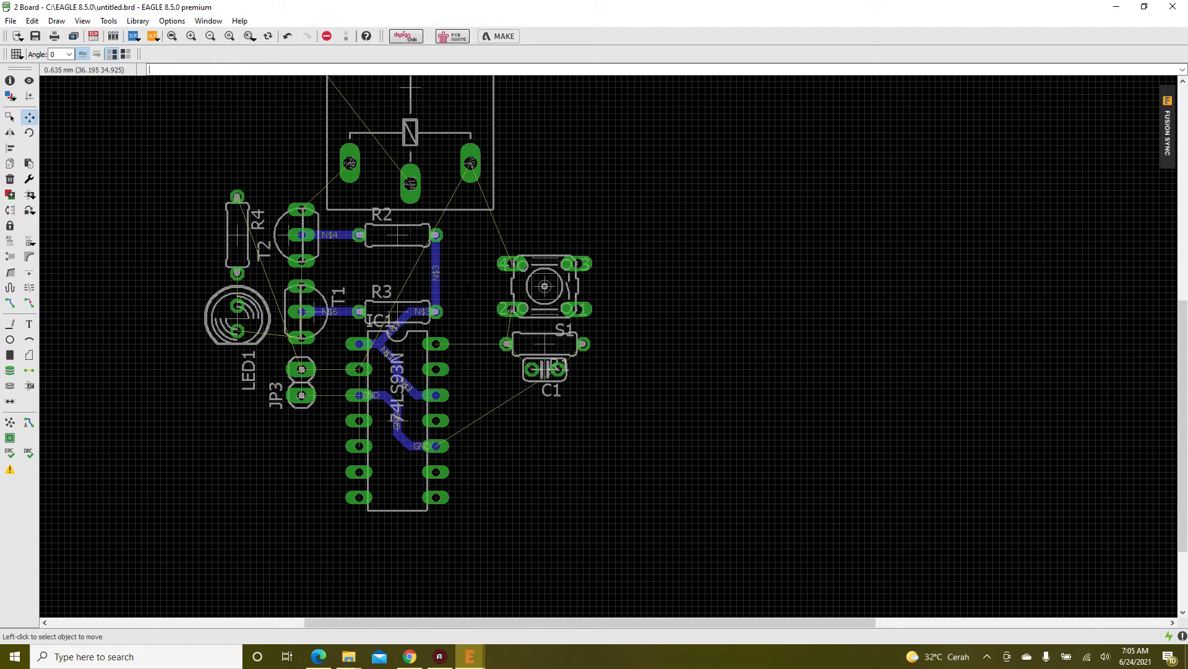
pyautogui.scroll(4, 292, 306)
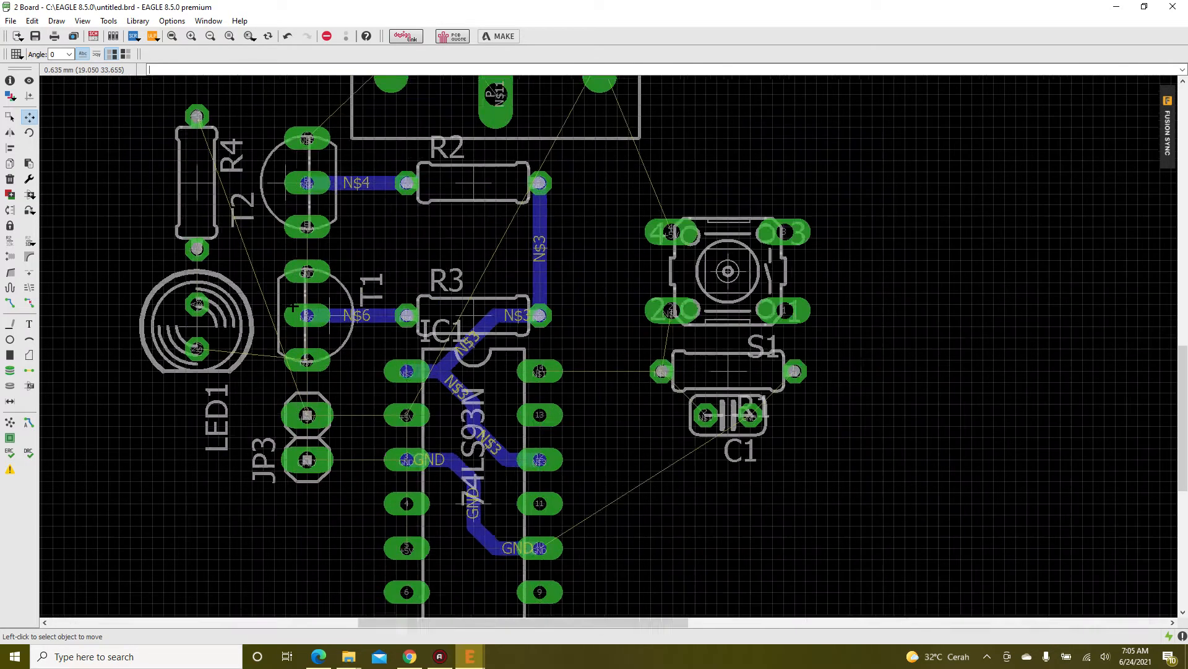
pyautogui.scroll(-2, 293, 306)
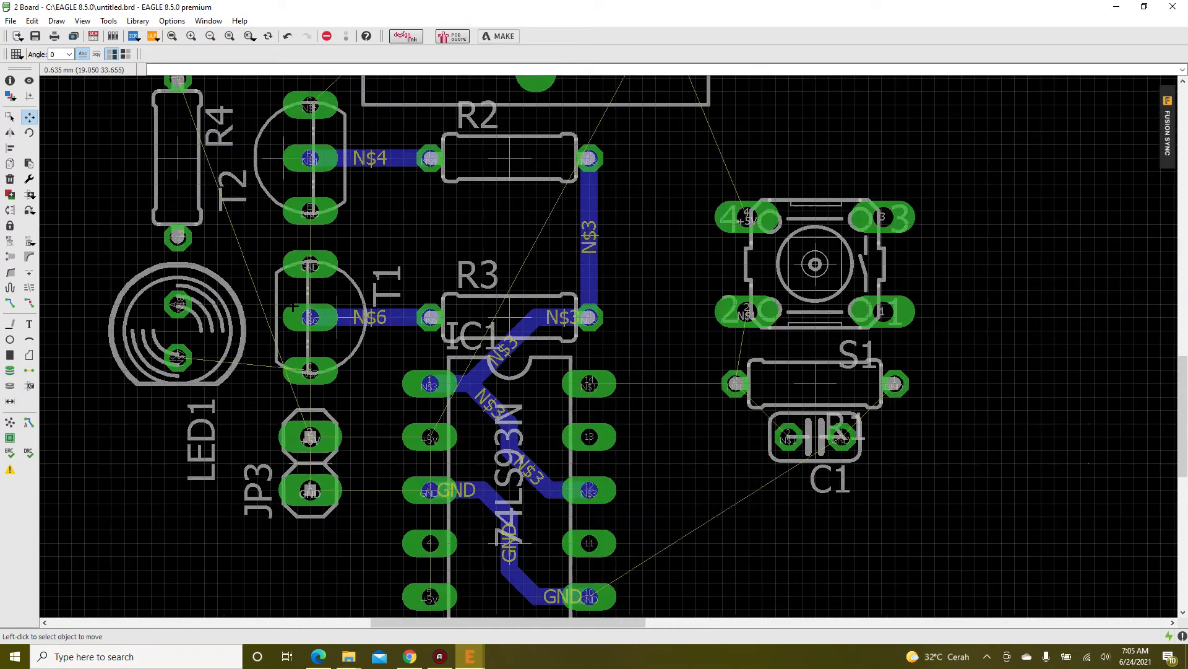
pyautogui.click(10, 303)
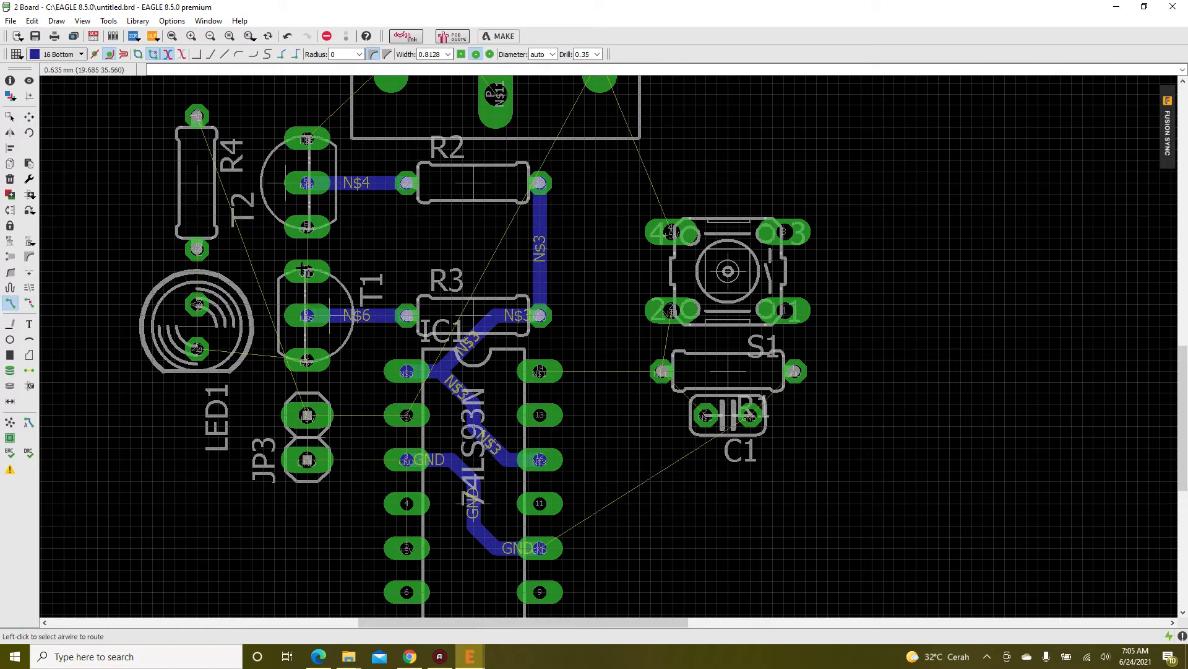
pyautogui.click(307, 266)
pyautogui.click(307, 227)
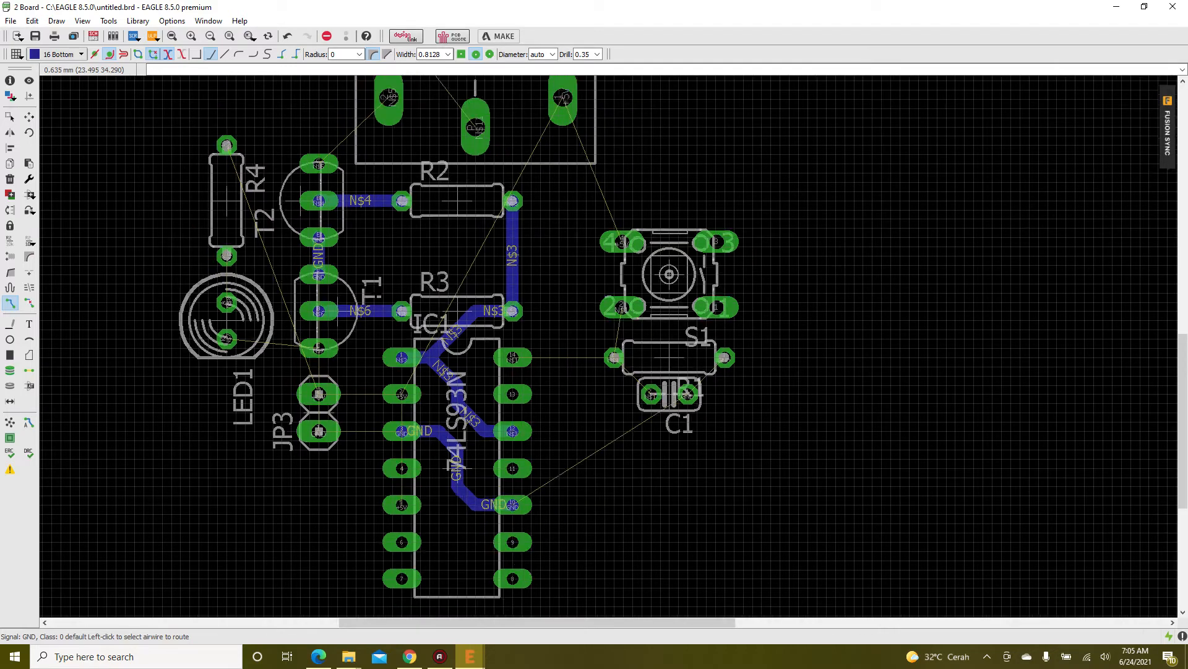
# - Route JP3's +5V pin to IC1's pin 2 and JP3's GND pin to IC1's pin 3
pyautogui.scroll(2, 389, 512)
pyautogui.click(335, 388)
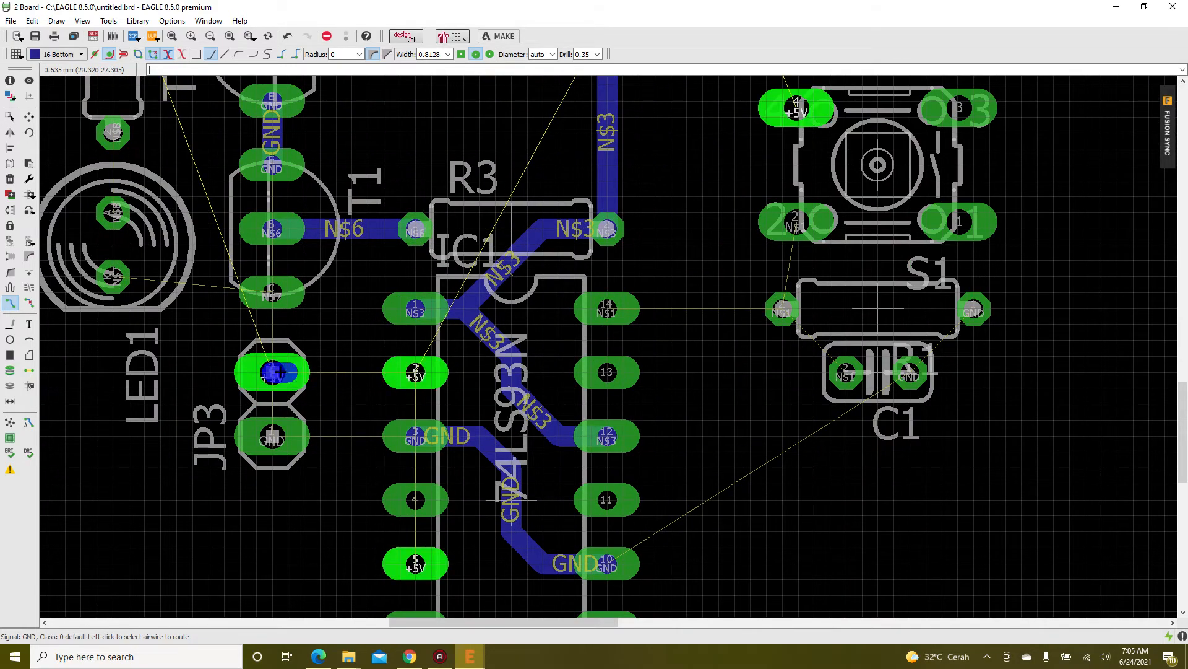
pyautogui.click(415, 372)
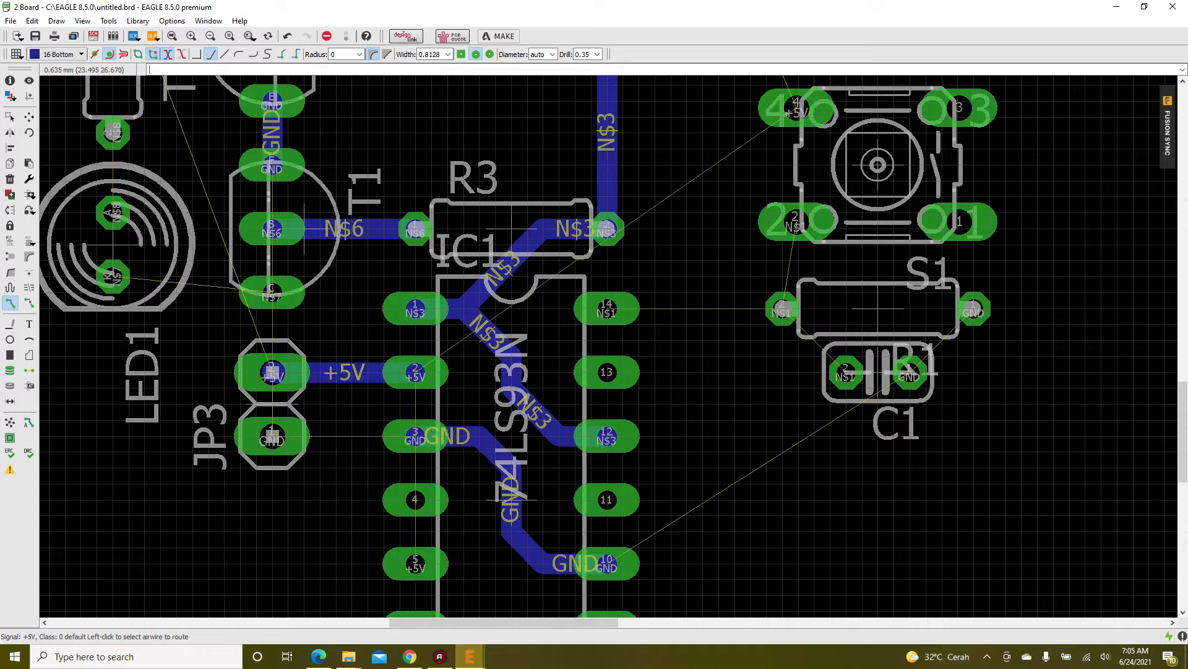
pyautogui.click(307, 435)
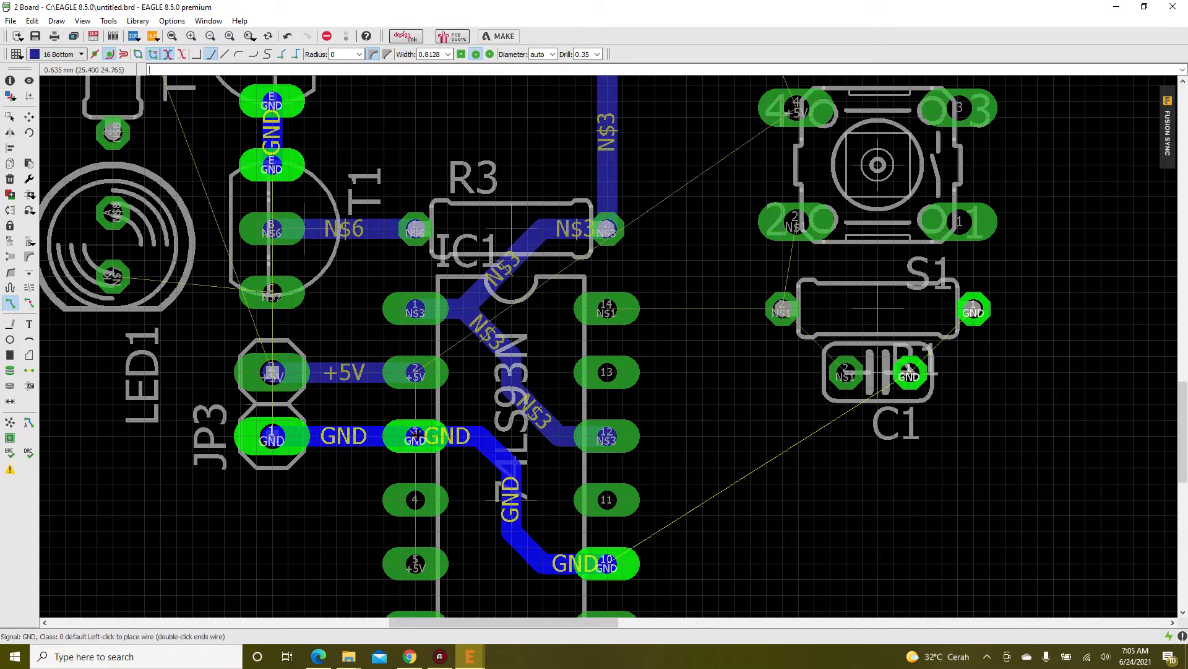
pyautogui.click(415, 436)
pyautogui.click(272, 433)
pyautogui.press('Escape')
# - Route the N$7 airwire from LED1's lower pad to the collector of T1
pyautogui.click(113, 276)
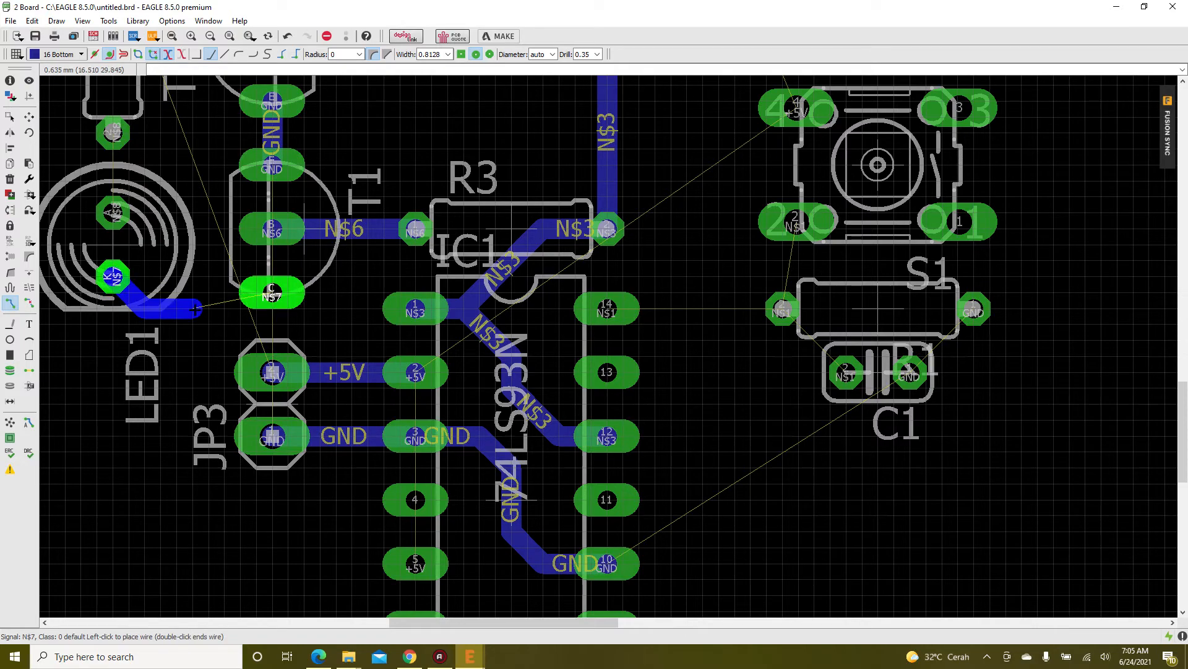
pyautogui.click(269, 295)
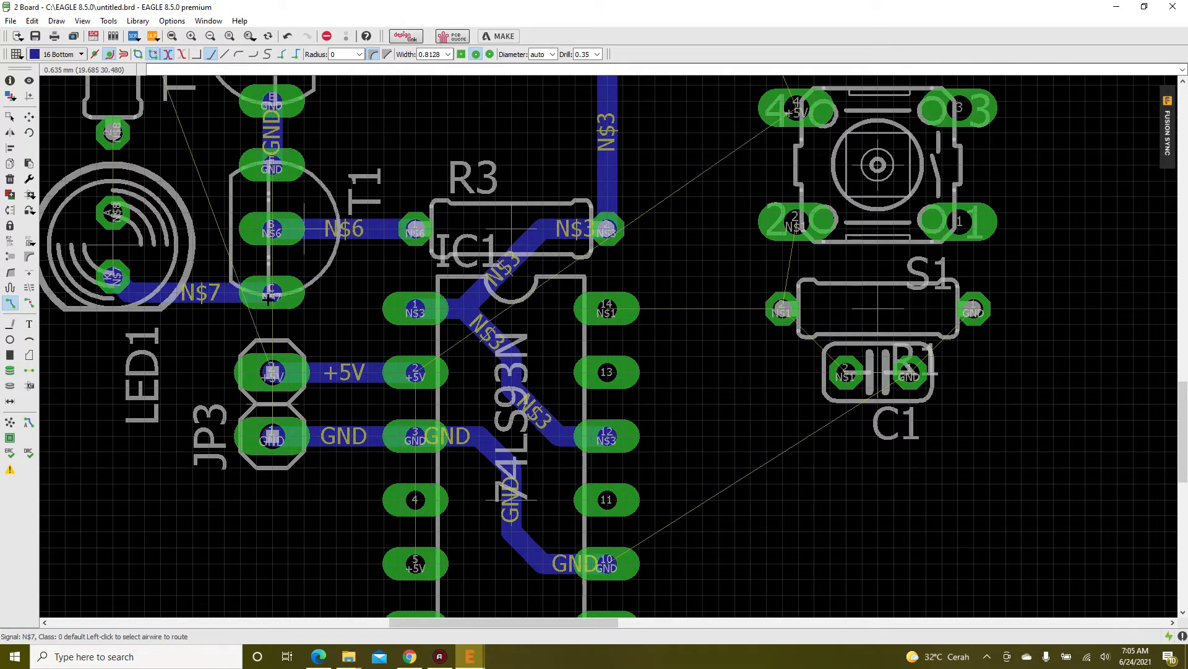
# - Move R4 directly below LED1 and rotate it 180 degrees so its pad 2 faces the LED
pyautogui.scroll(-6, 268, 298)
pyautogui.scroll(4, 197, 390)
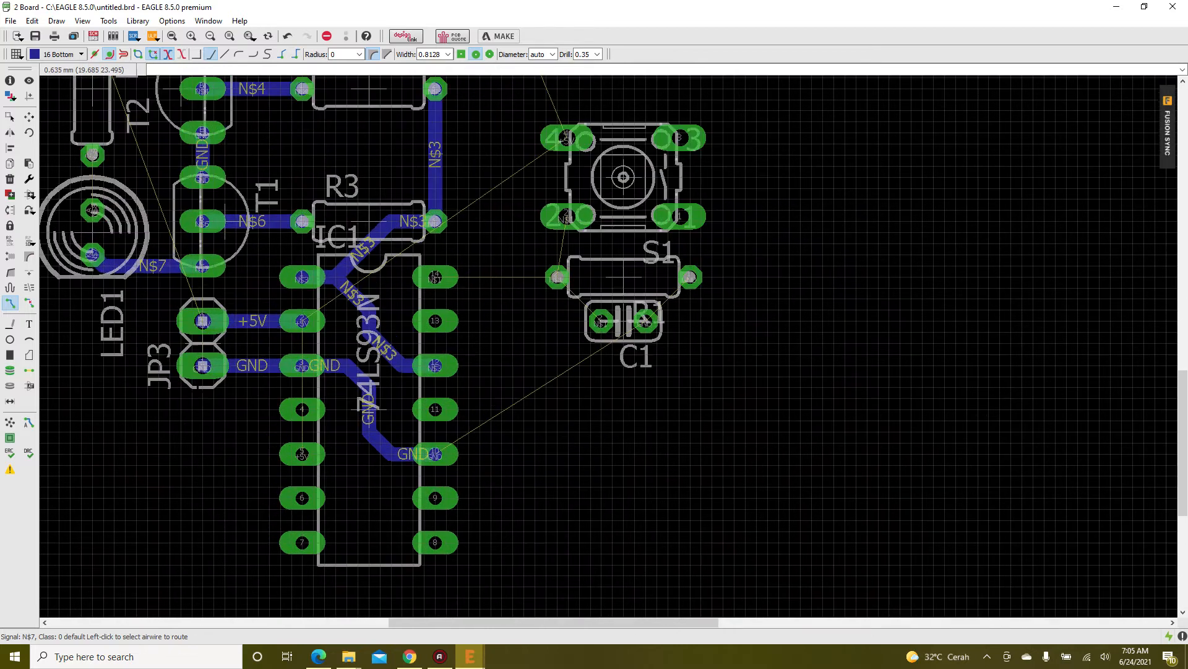
pyautogui.scroll(-4, 307, 434)
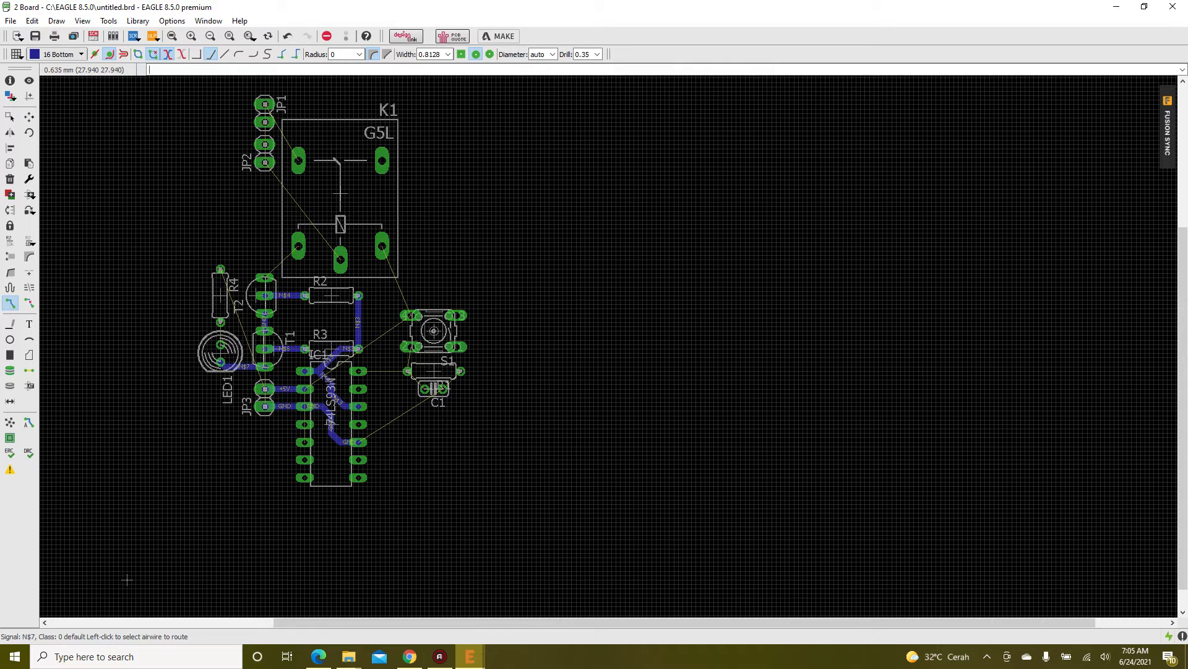
pyautogui.scroll(4, 272, 403)
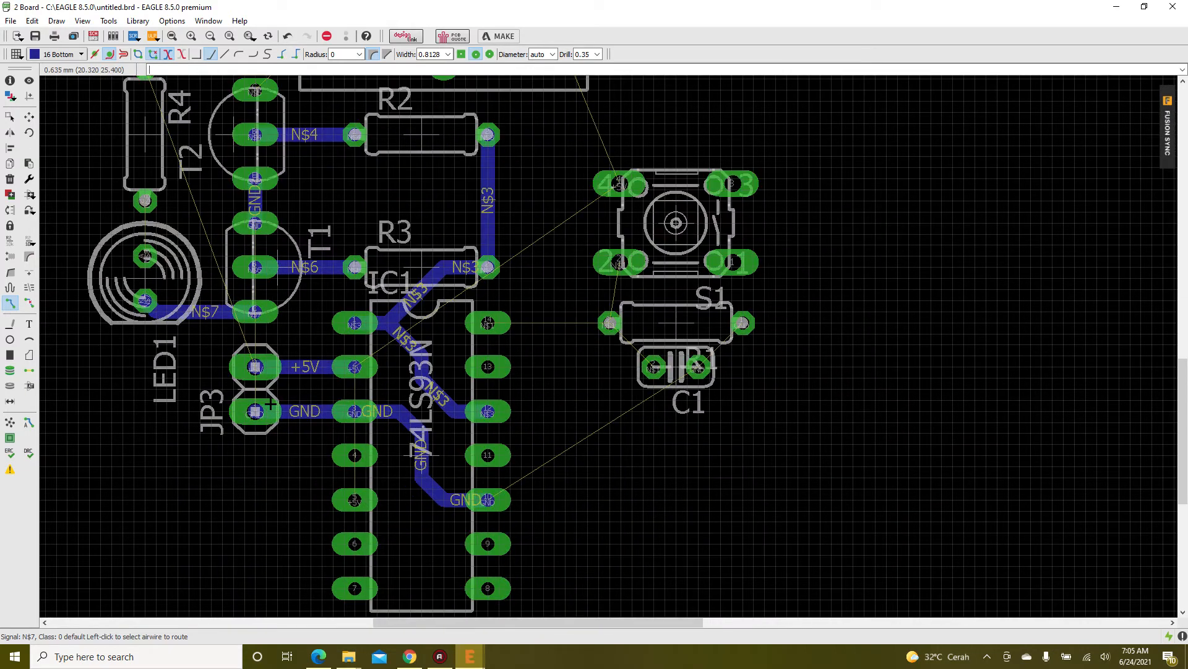
pyautogui.scroll(-2, 272, 403)
pyautogui.scroll(1, 276, 403)
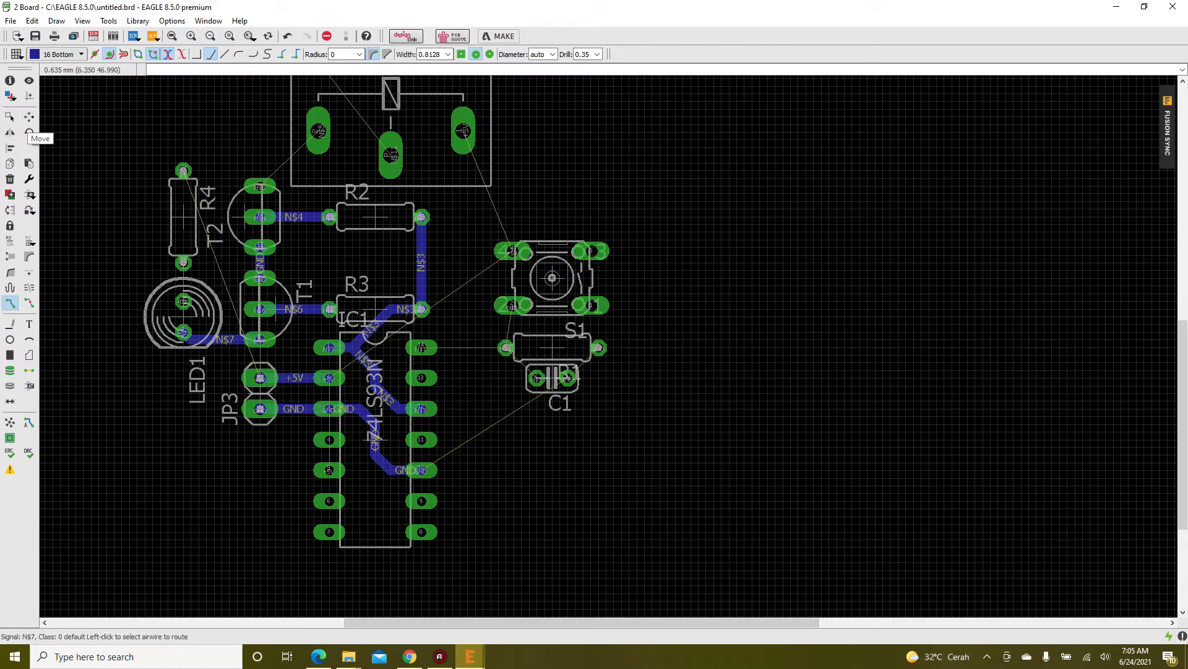
pyautogui.click(30, 117)
pyautogui.click(183, 218)
pyautogui.rightClick(125, 344)
pyautogui.rightClick(130, 351)
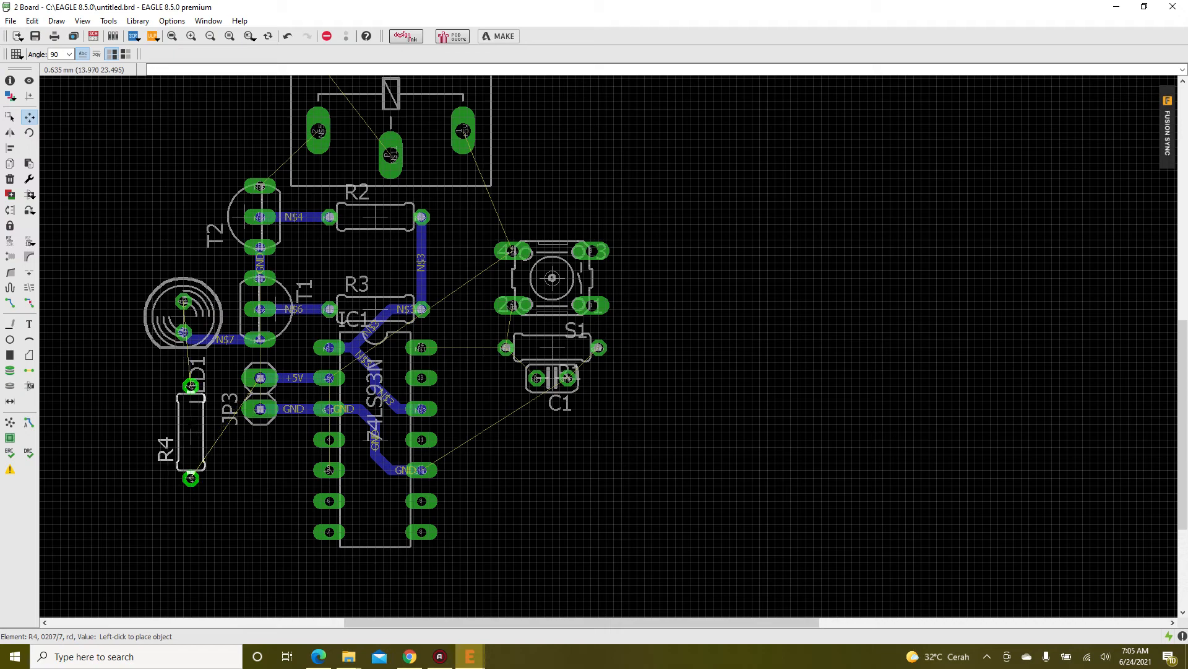
pyautogui.click(183, 416)
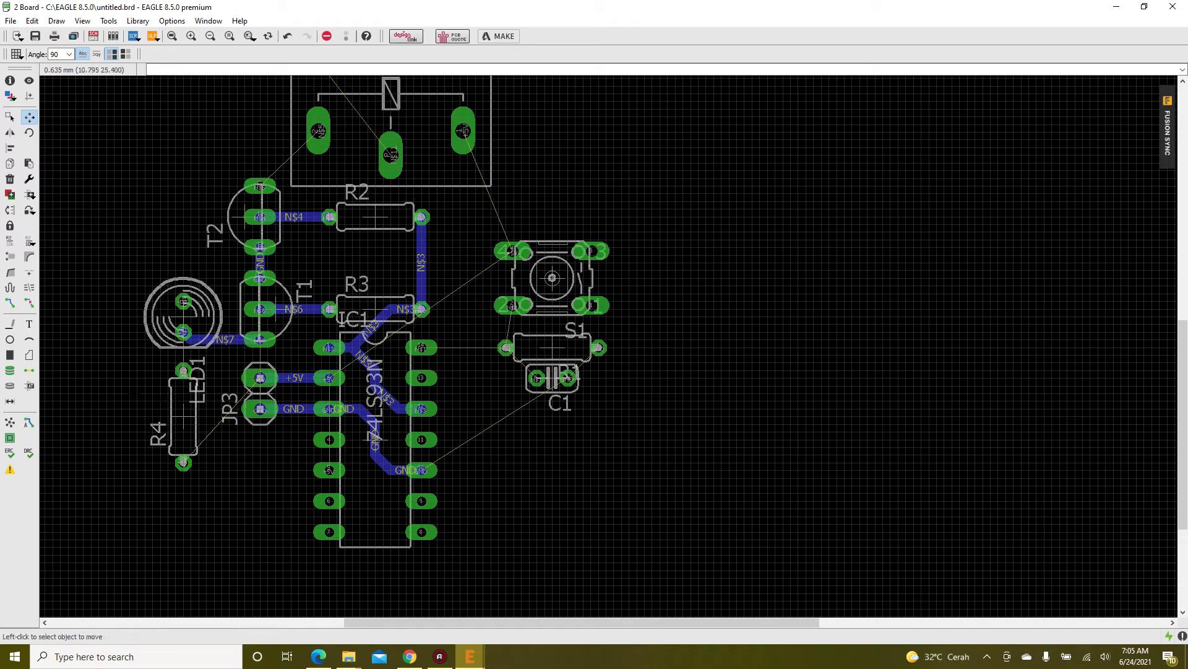
# - Route the +5V airwire from R4's lower pad to JP3's +5V pin
pyautogui.click(10, 303)
pyautogui.scroll(3, 196, 440)
pyautogui.click(169, 487)
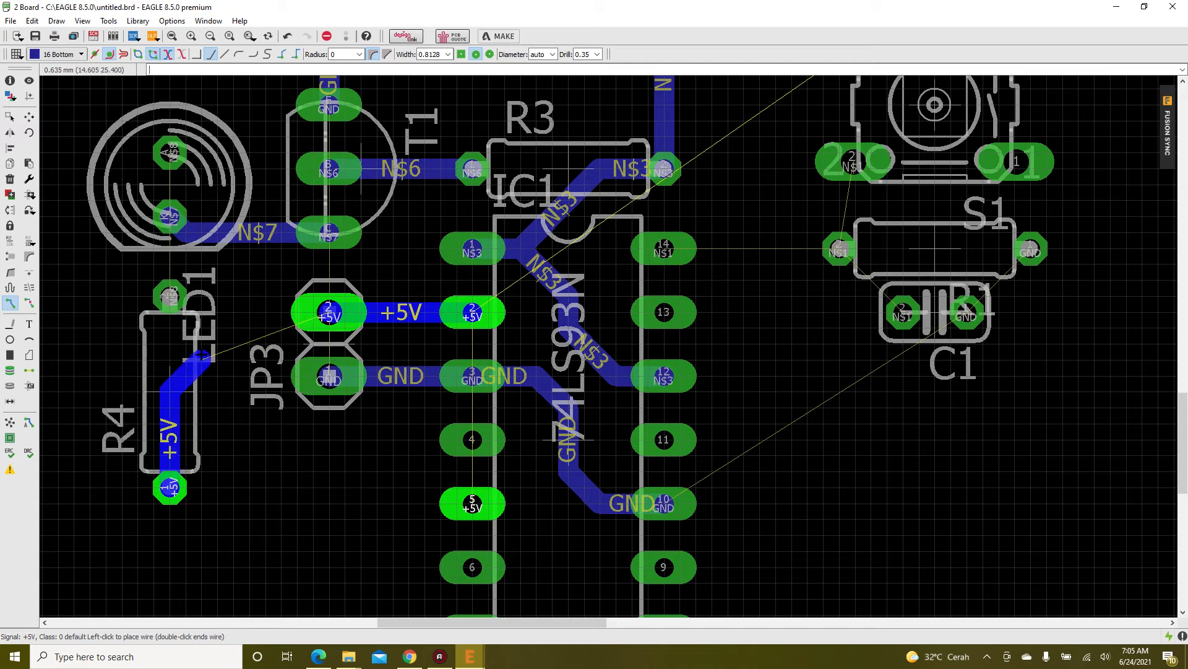
pyautogui.click(329, 312)
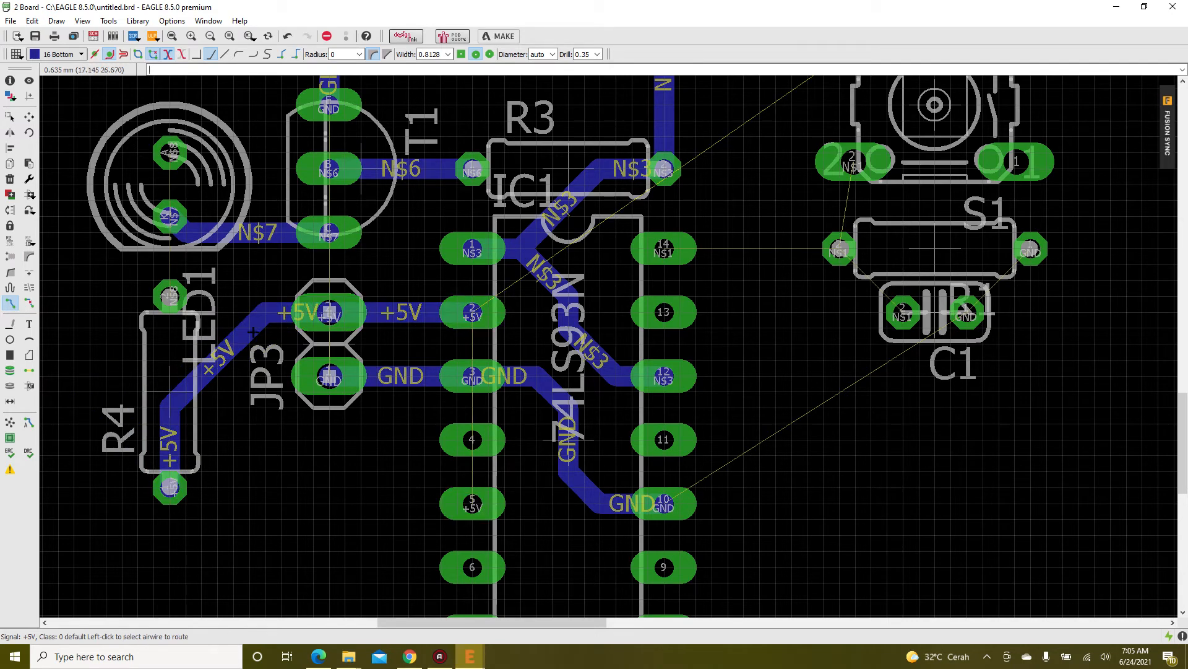
# - Route the N$8 airwire from R4's pad 2 around LED1's K pad to its A pad
pyautogui.click(177, 295)
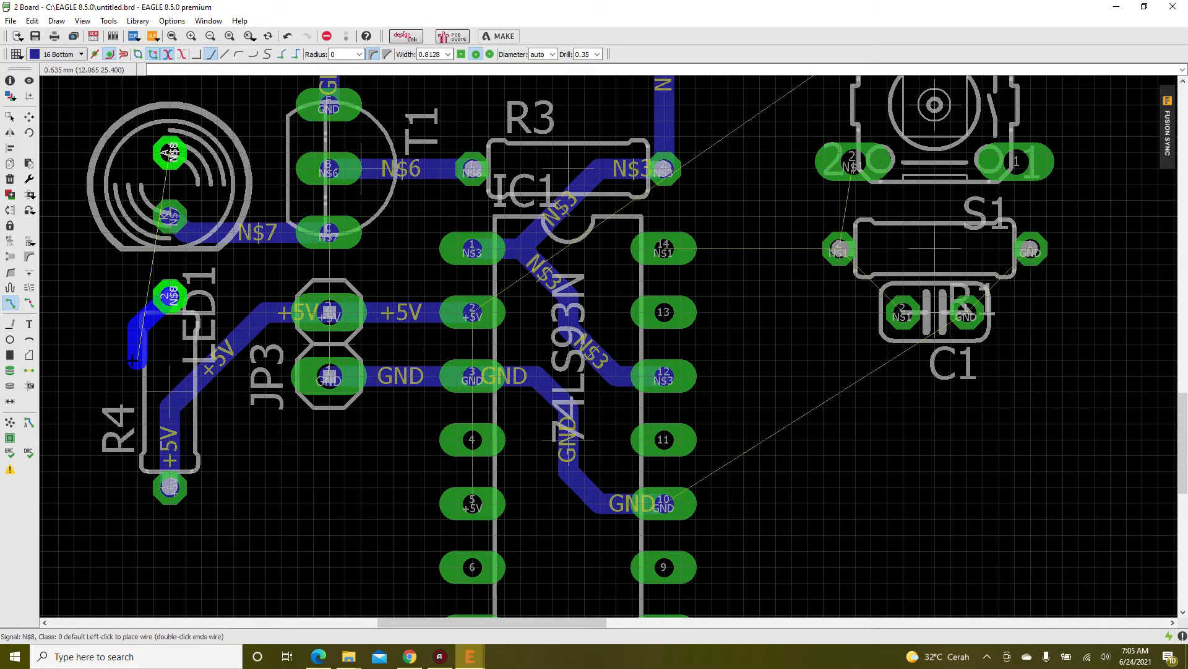
pyautogui.click(125, 232)
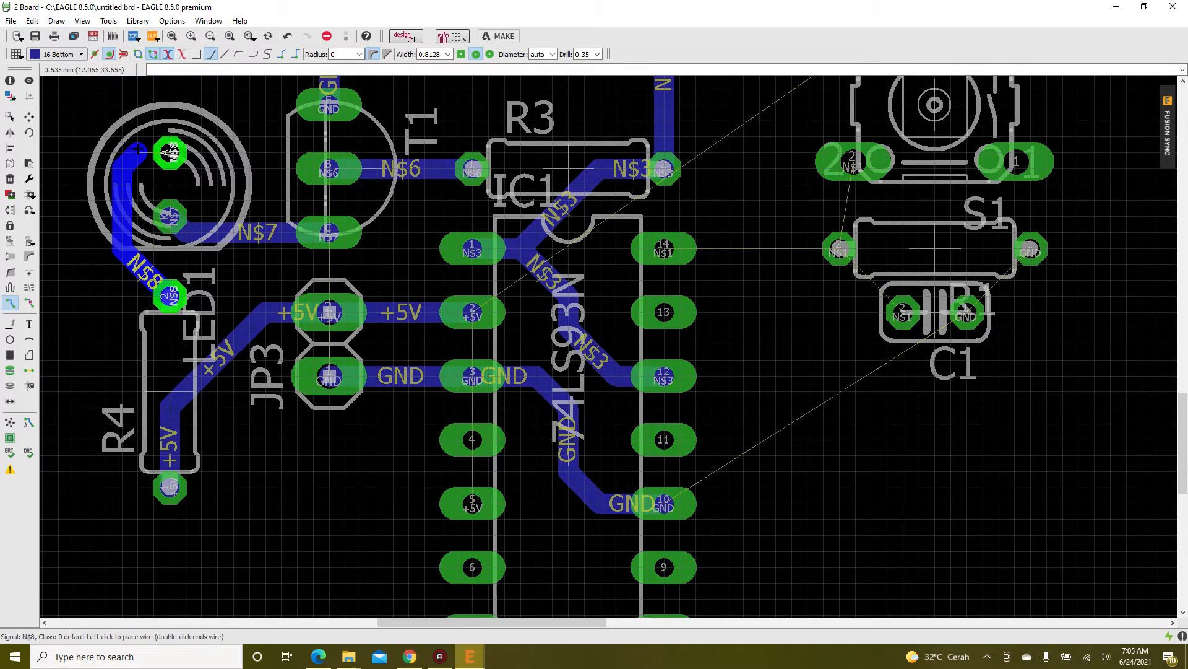
pyautogui.click(154, 148)
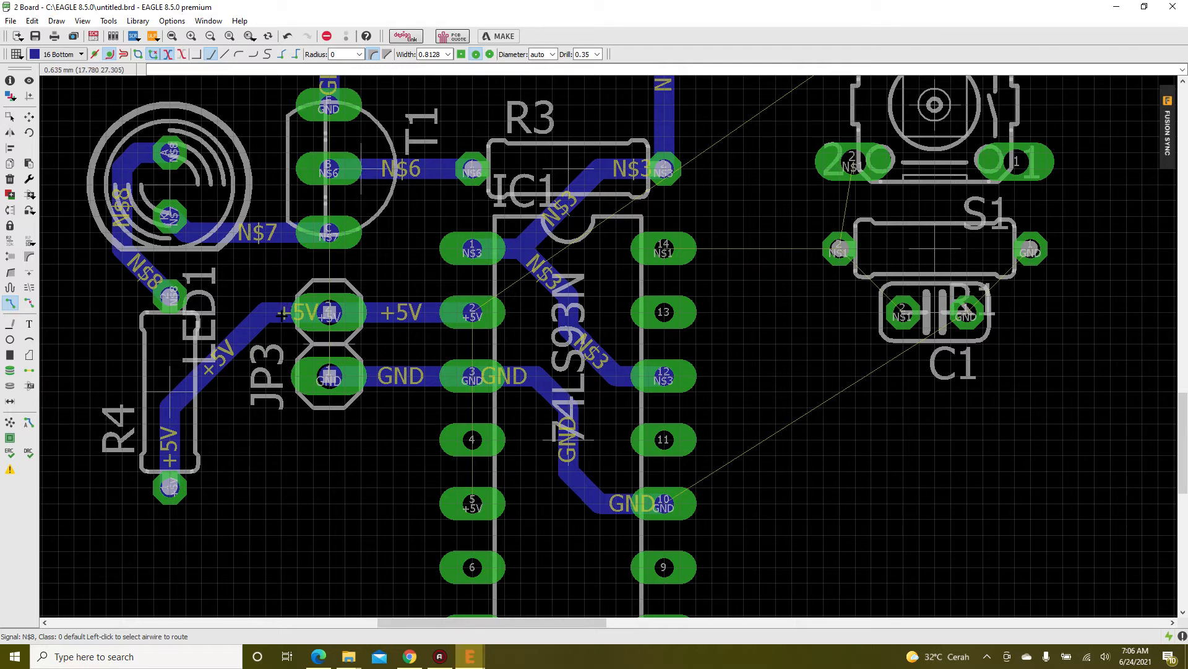
# - Rip up all N$8 trace segments between R4's pad 2 and LED1's A pad
pyautogui.scroll(-3, 283, 421)
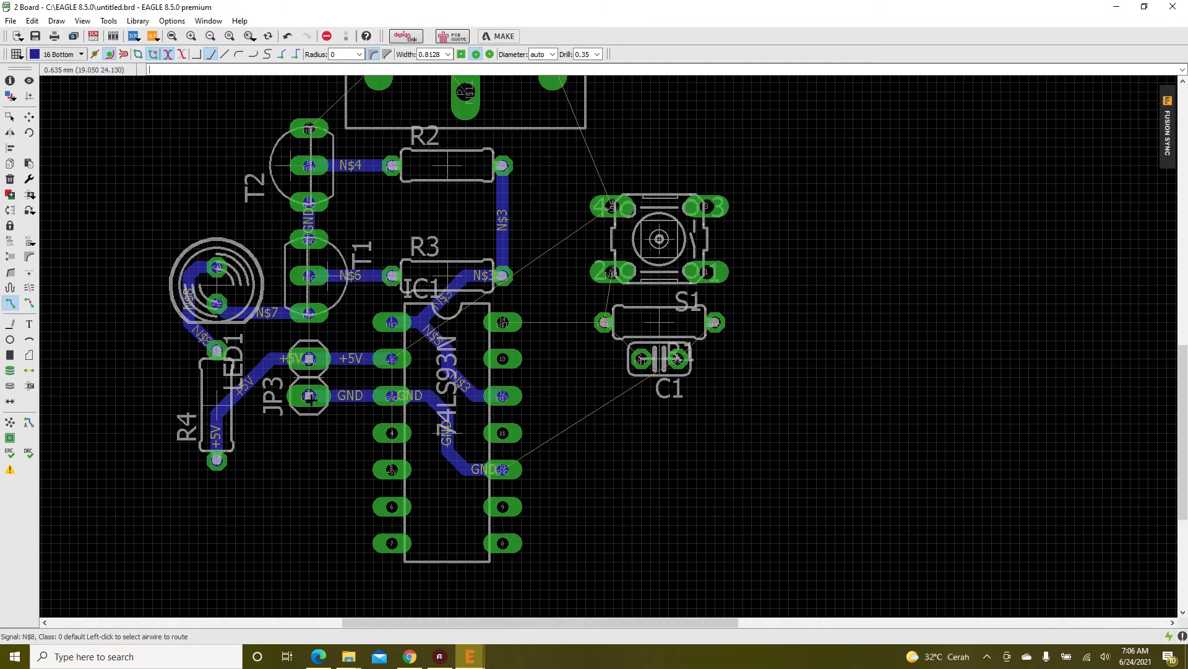
pyautogui.scroll(3, 412, 379)
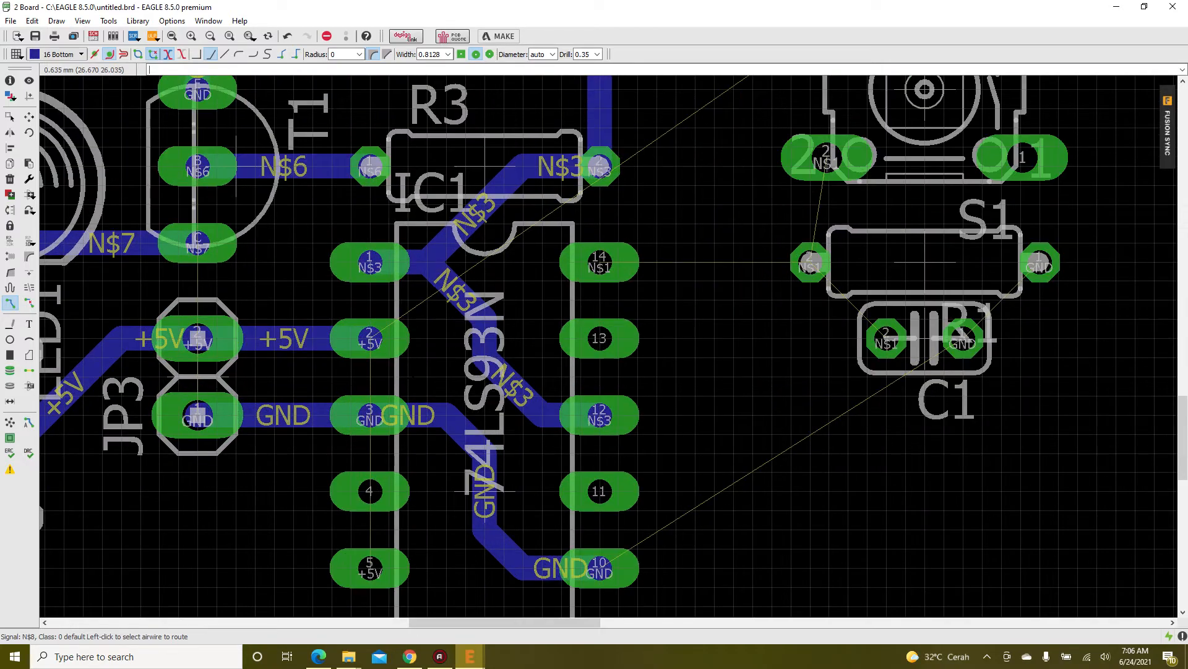
pyautogui.scroll(-5, 433, 421)
pyautogui.scroll(9, 248, 339)
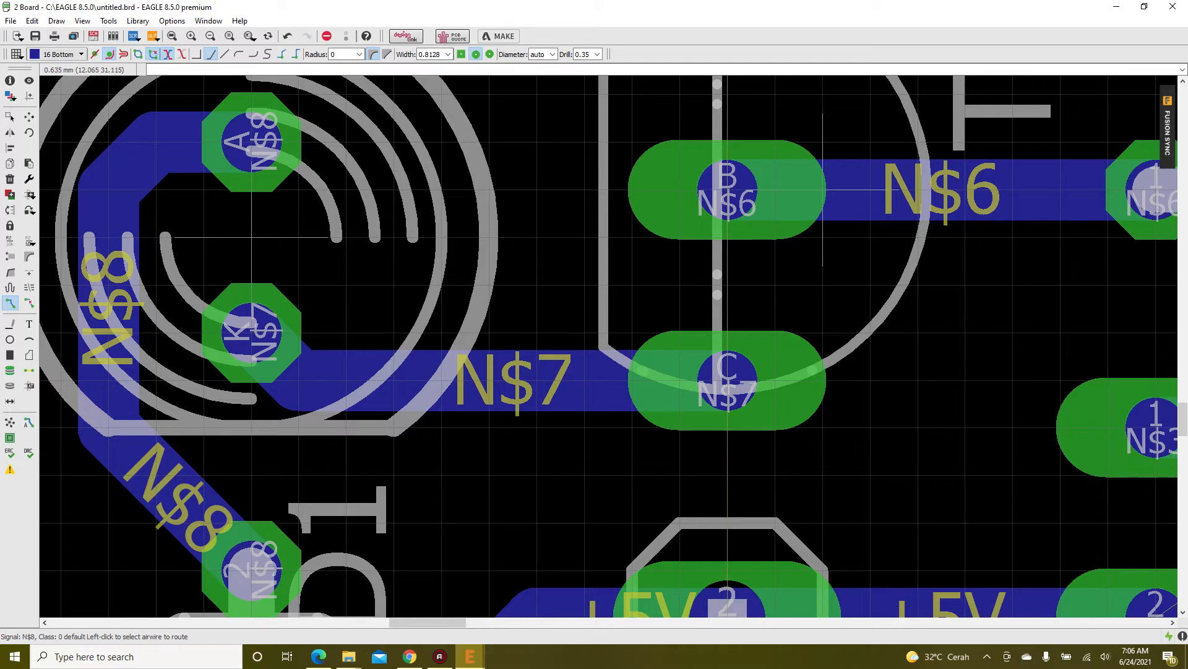
pyautogui.click(29, 303)
pyautogui.click(138, 304)
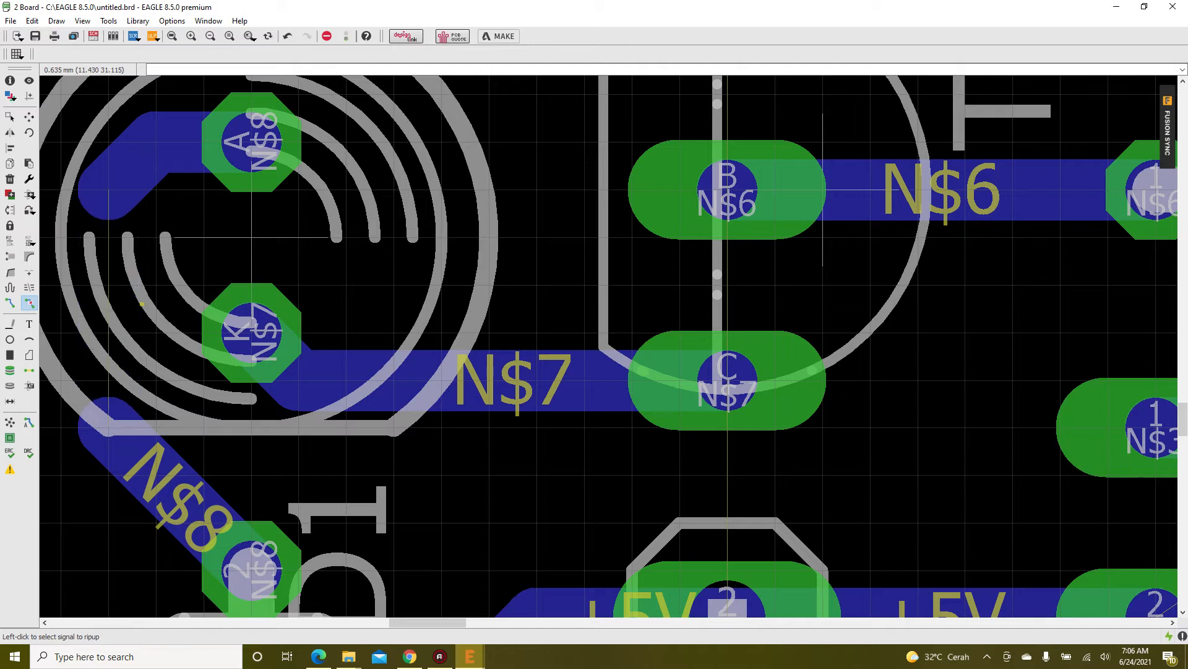
pyautogui.click(136, 451)
pyautogui.click(138, 149)
pyautogui.click(190, 144)
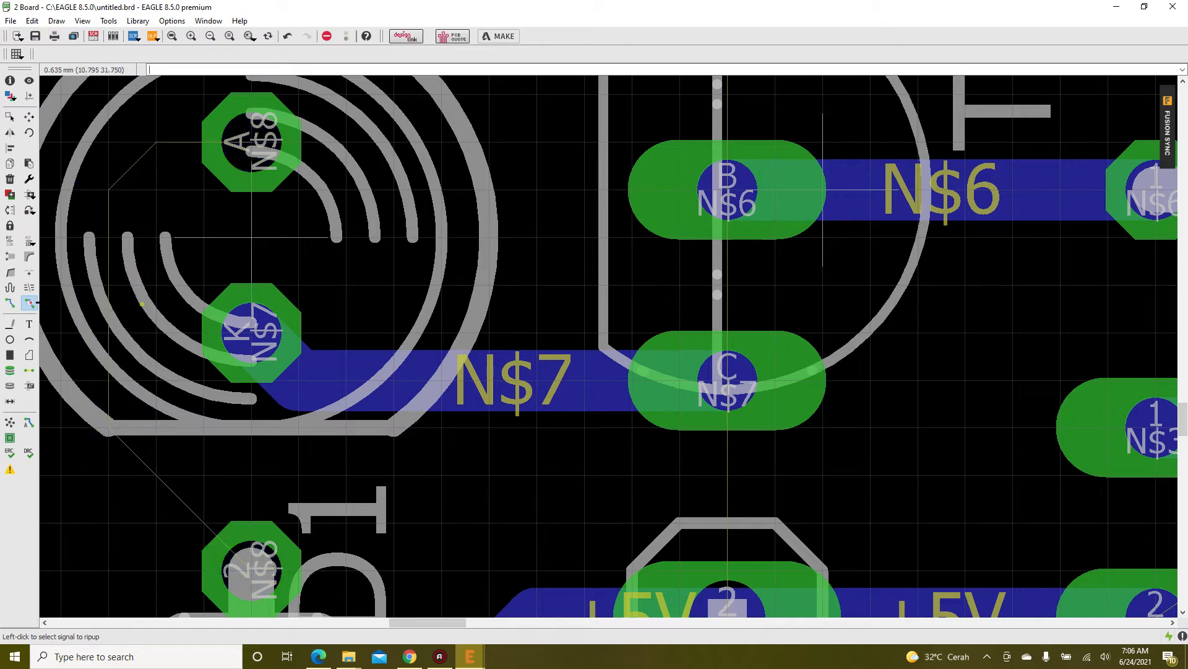
# - Reroute N$8 from R4's pad 2 to LED1's A pad along a wider path farther from the K pad
pyautogui.click(10, 303)
pyautogui.click(251, 563)
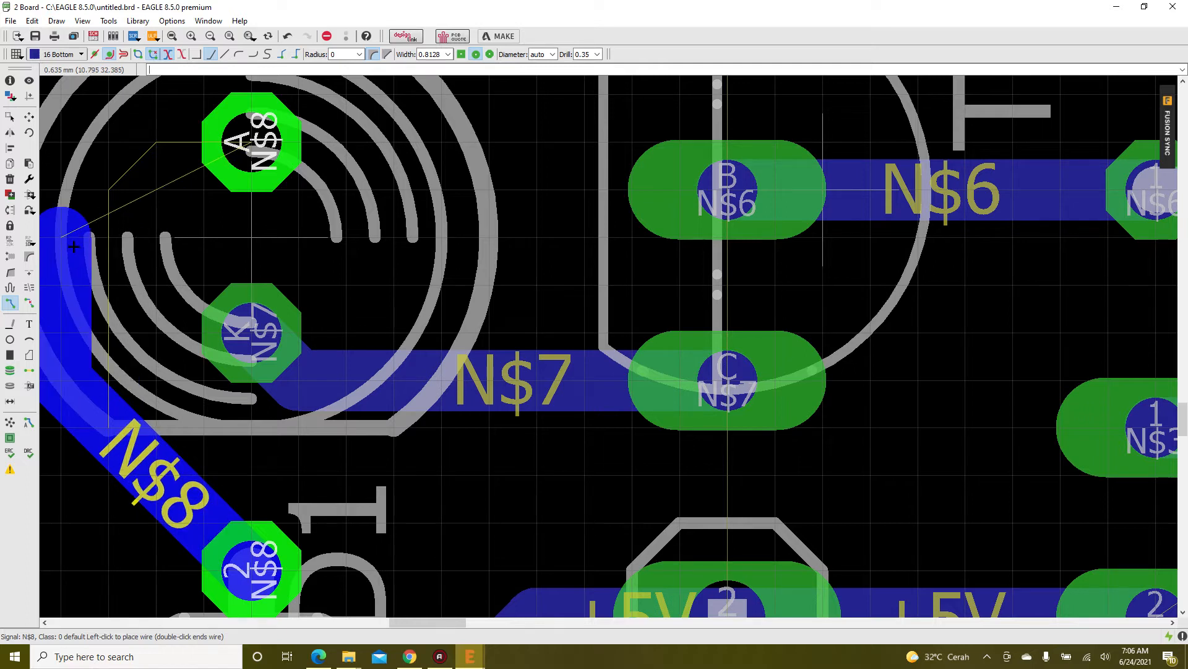
pyautogui.click(74, 246)
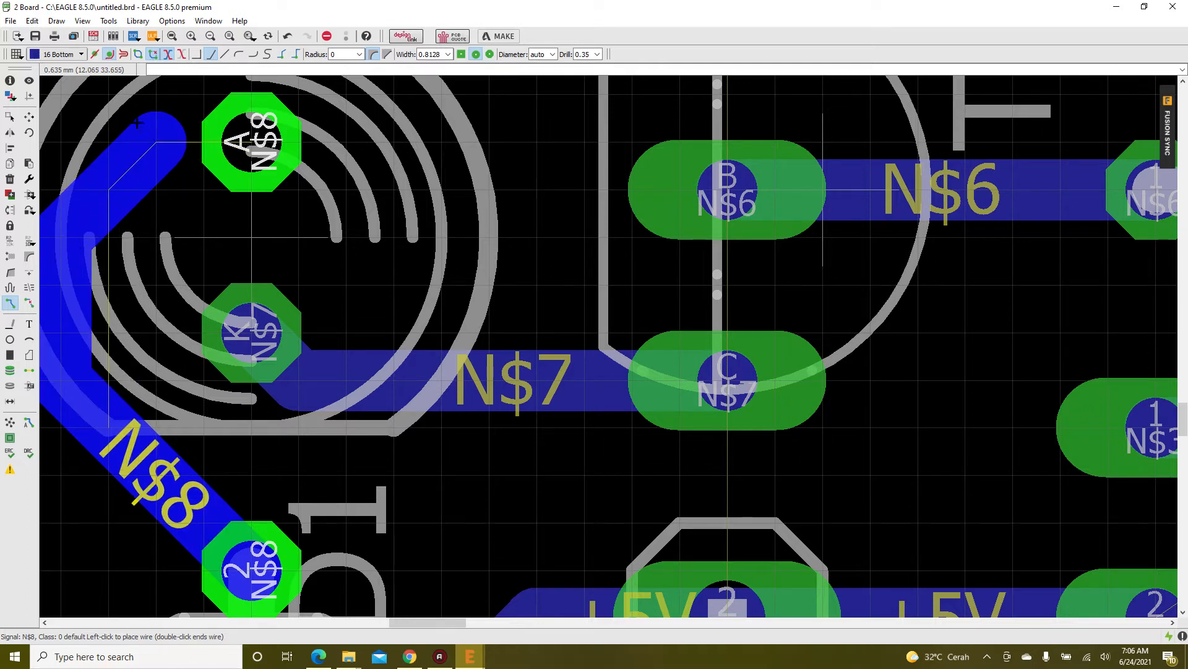
pyautogui.scroll(-3, 365, 302)
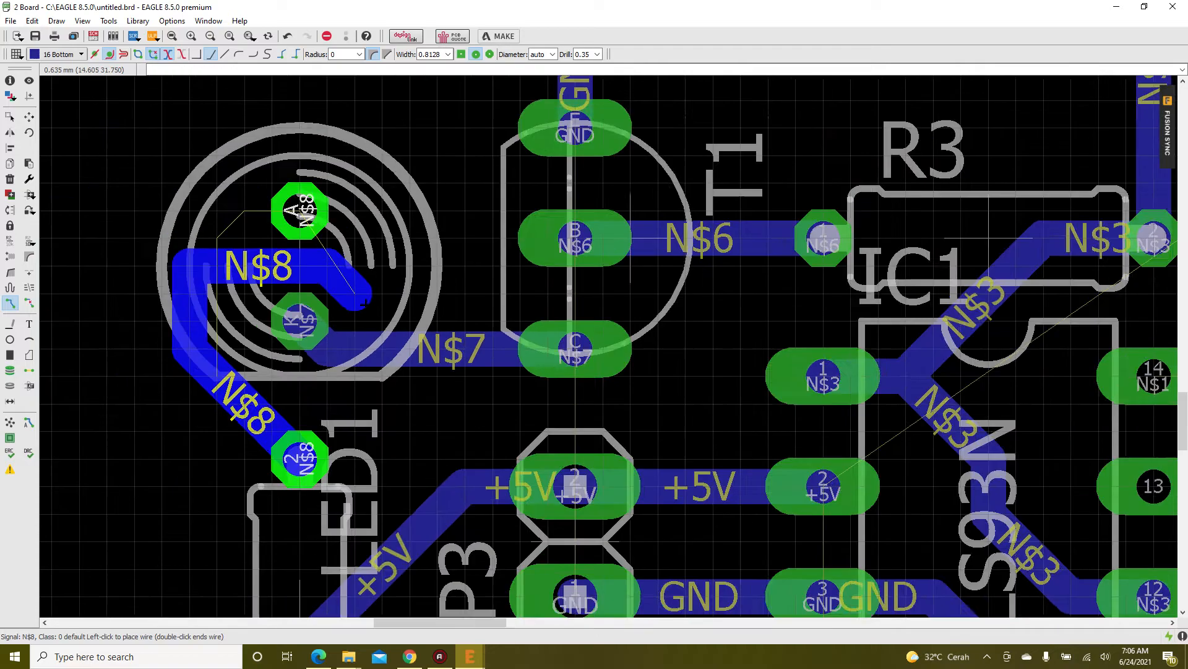
pyautogui.scroll(-4, 328, 251)
pyautogui.scroll(5, 346, 270)
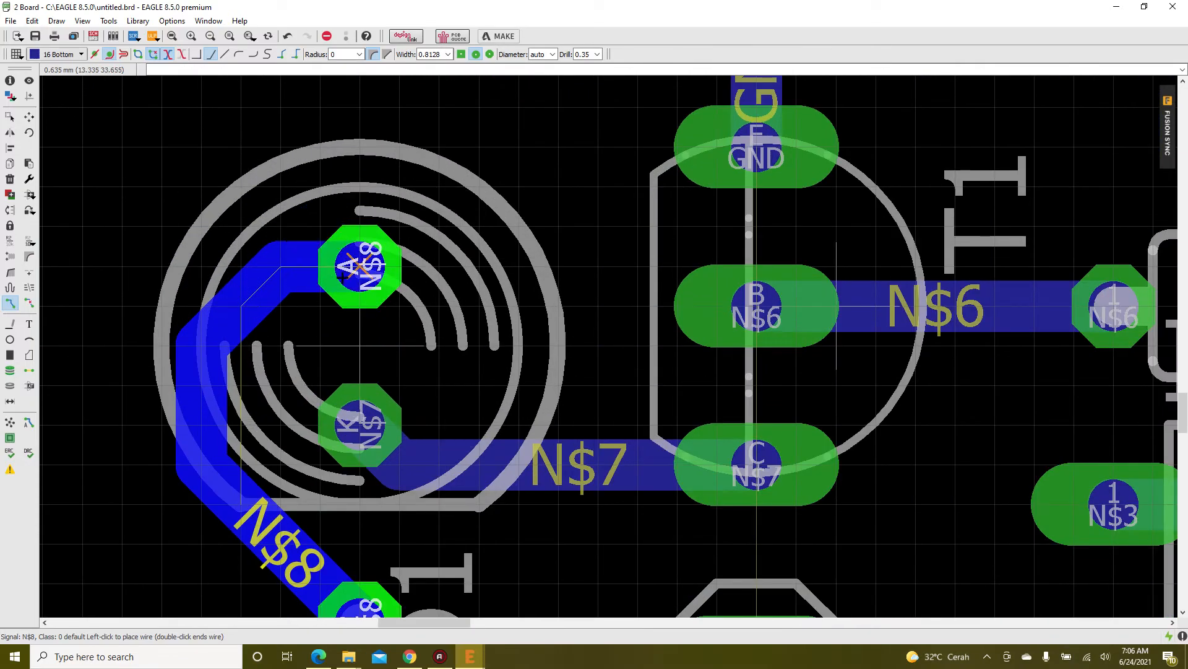
pyautogui.click(343, 277)
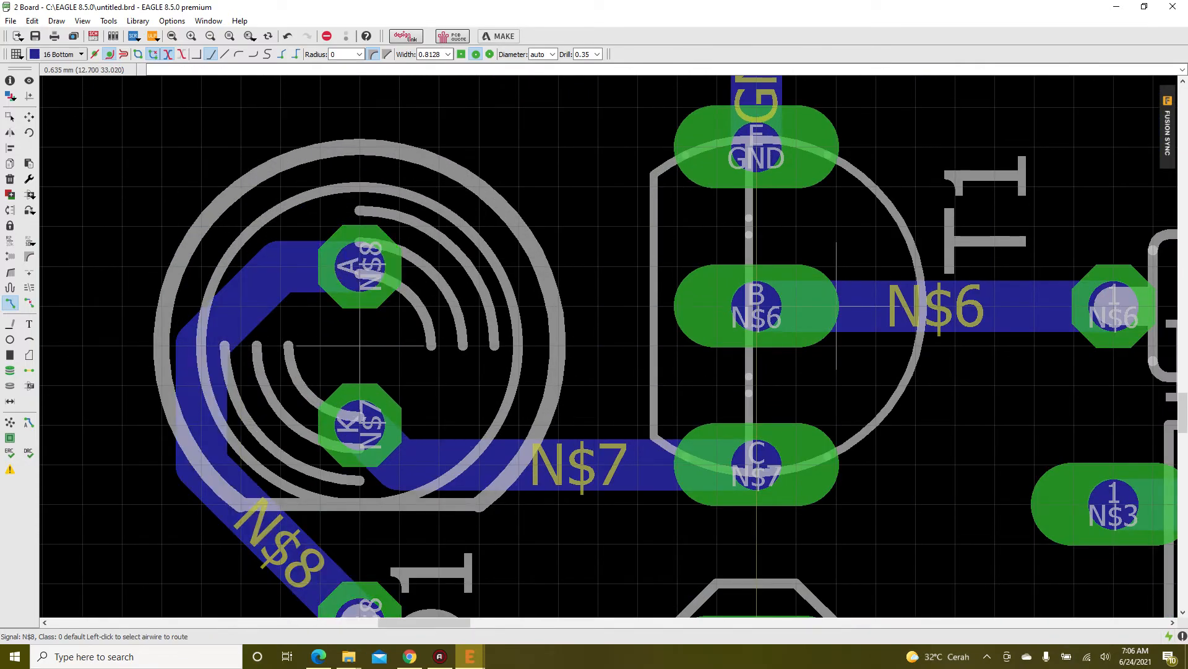
# - Route N$1 from IC1's pin 14 to R1, linking R1's N$1 pad to S1's pin 2 and C1's N$1 pad
pyautogui.scroll(-3, 242, 316)
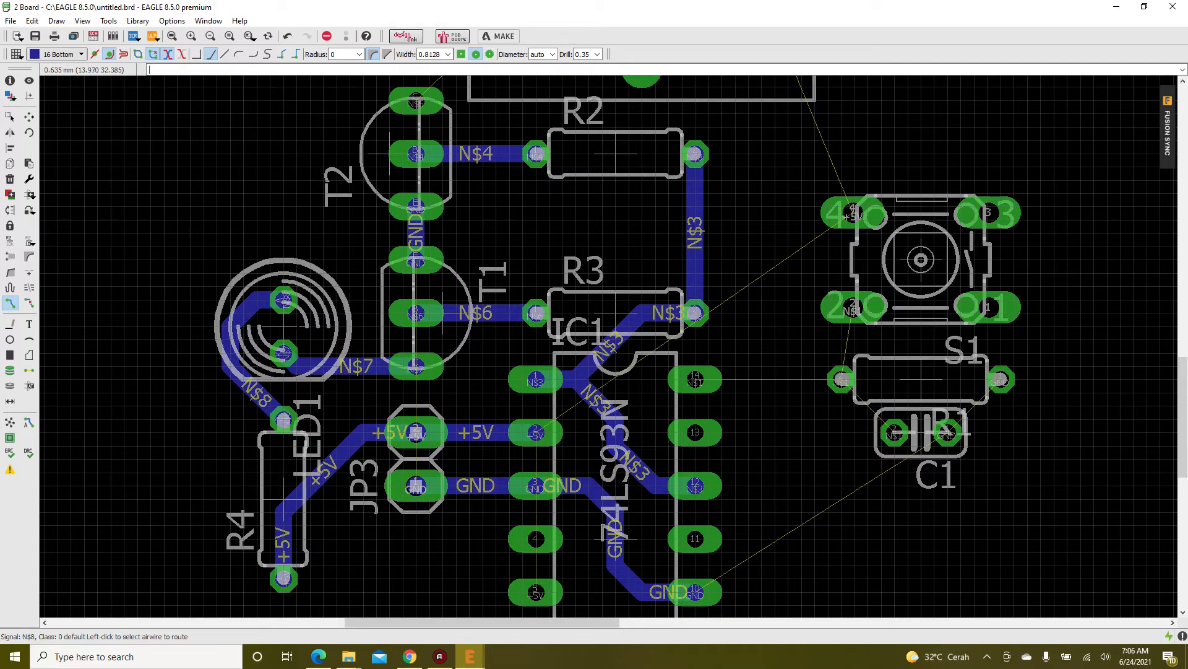
pyautogui.scroll(-5, 334, 338)
pyautogui.scroll(4, 454, 424)
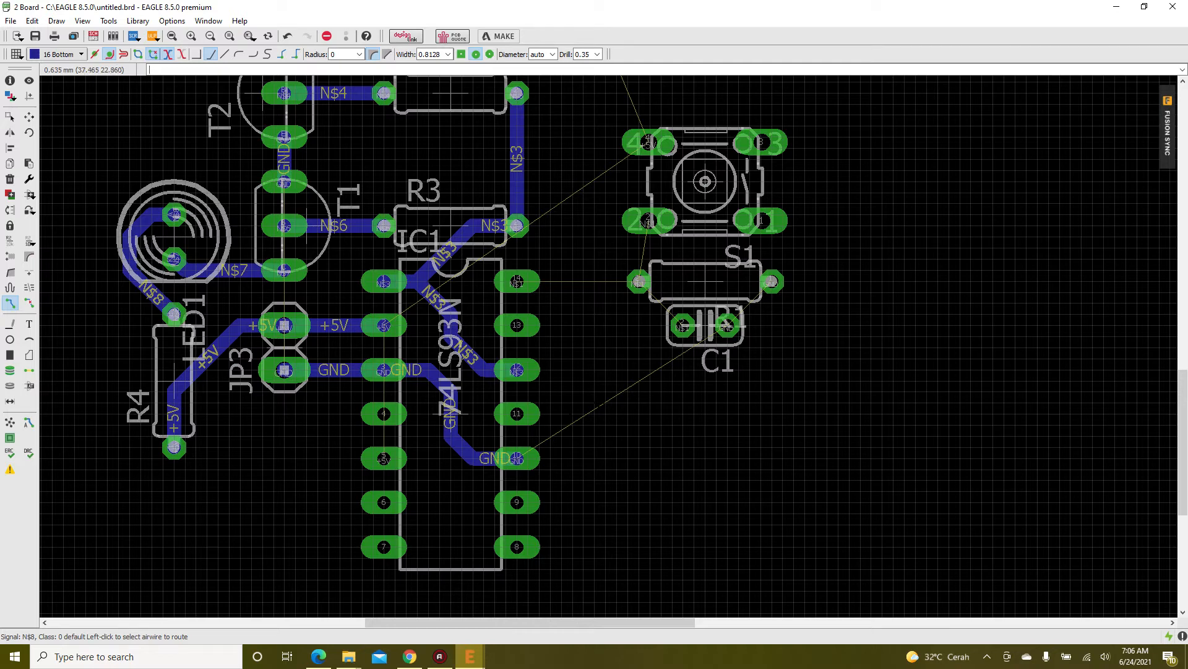
pyautogui.click(517, 282)
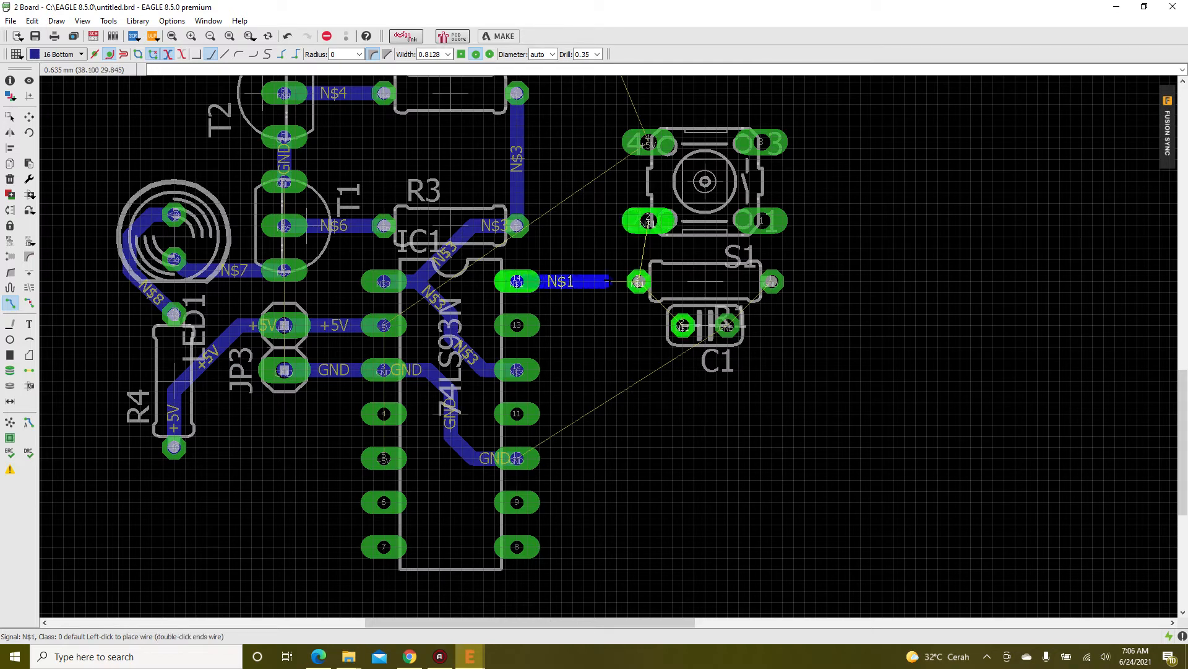
pyautogui.click(636, 282)
pyautogui.click(647, 228)
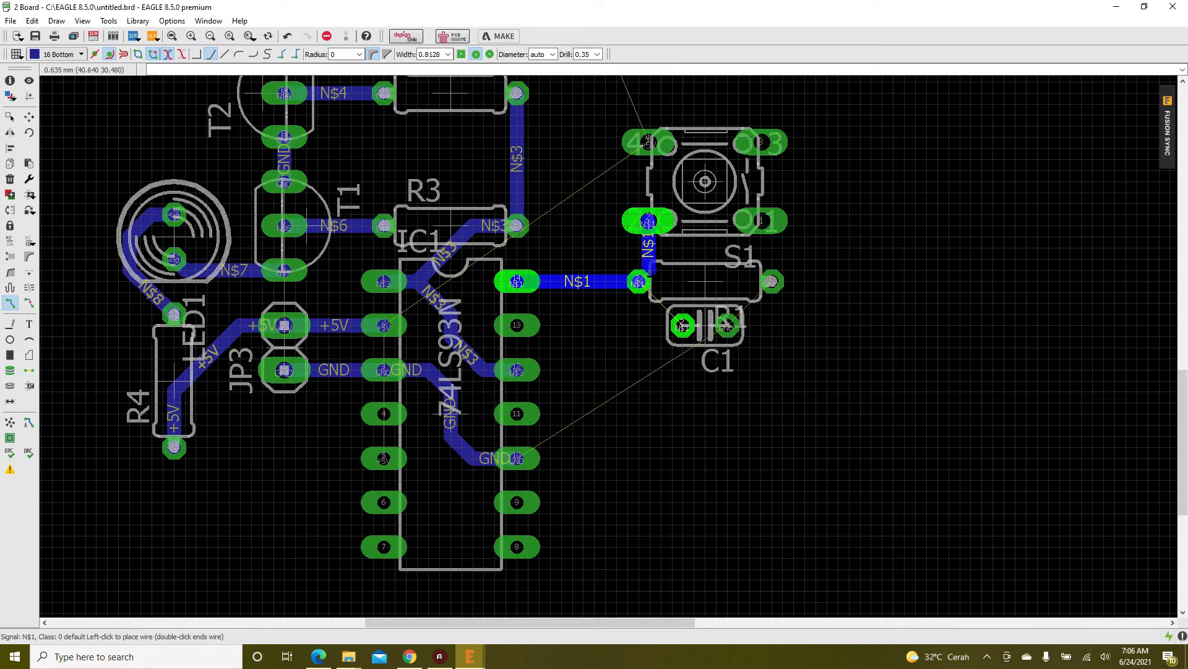
pyautogui.click(638, 282)
pyautogui.click(640, 284)
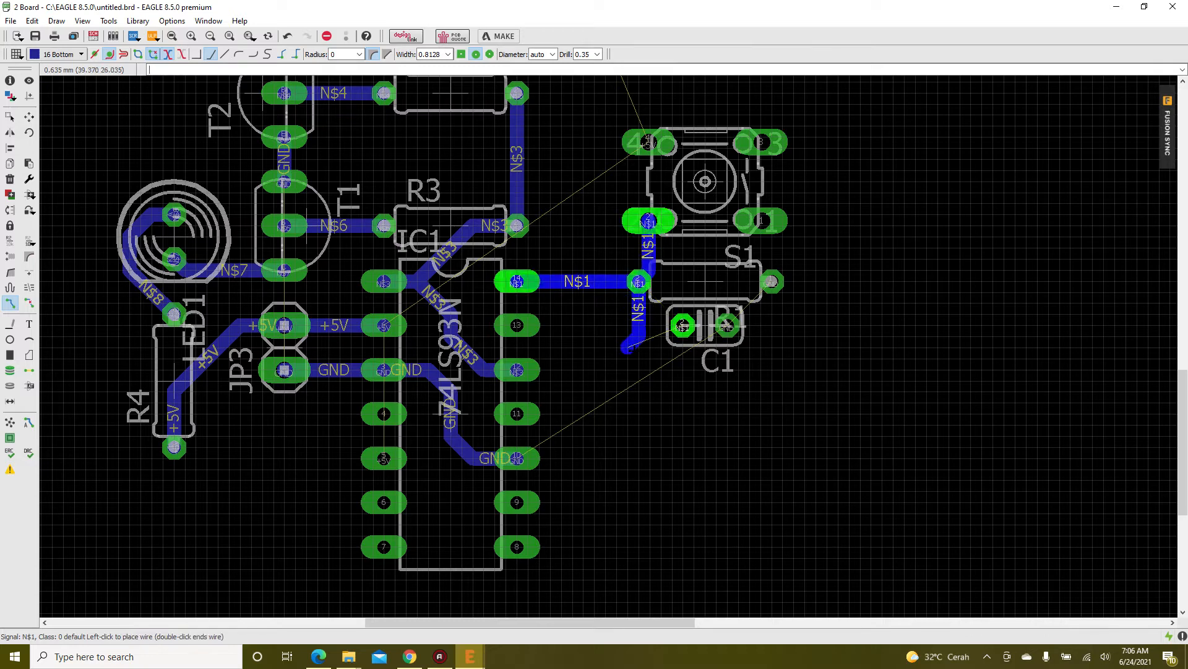
pyautogui.click(682, 326)
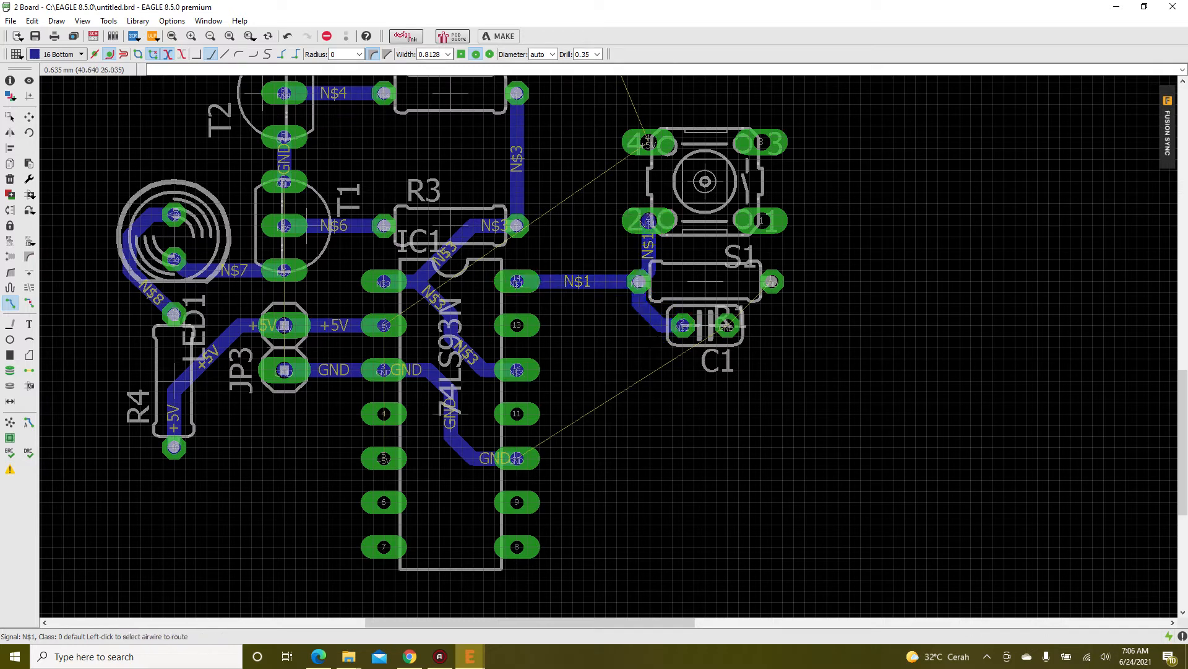
# - Route GND from IC1's pin 10 to C1's GND pad and on to R1's GND pad
pyautogui.click(529, 458)
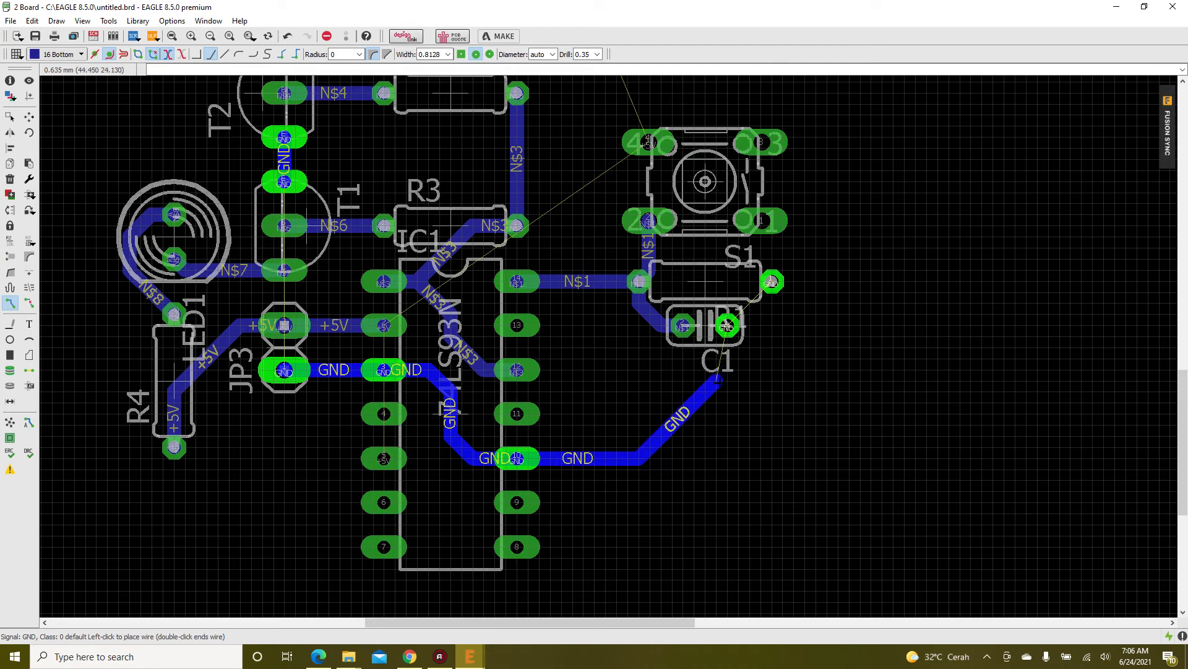
pyautogui.click(728, 326)
pyautogui.click(772, 282)
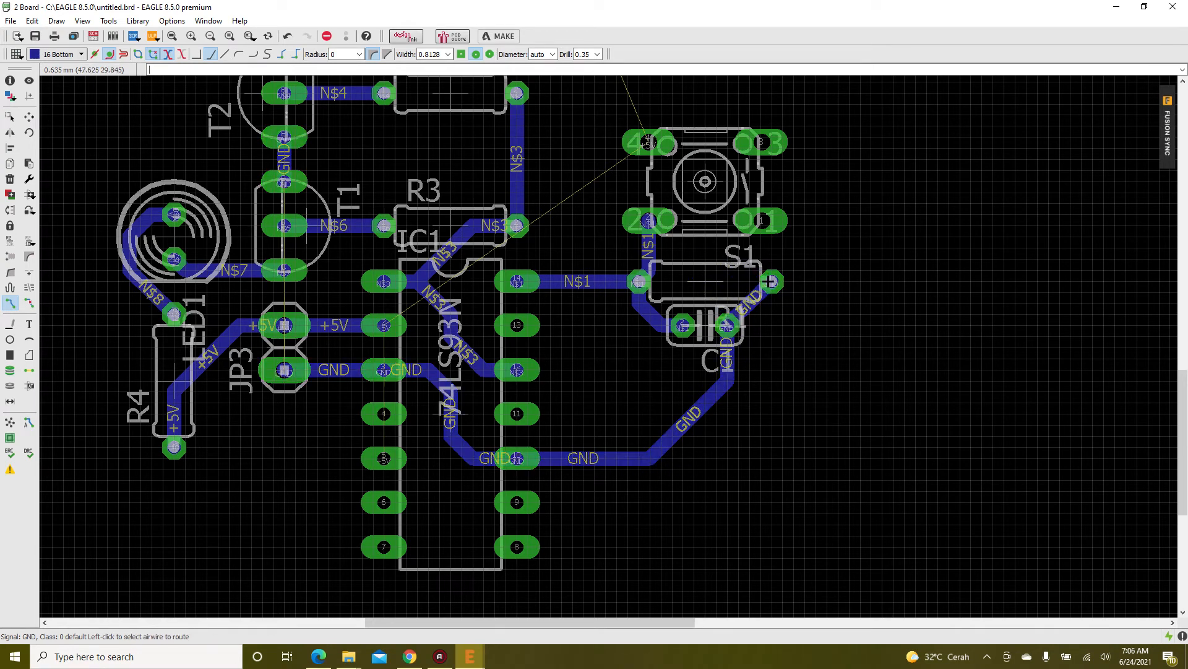
# - Route the +5V airwire from K1's coil pin 1 to S1's pin 4
pyautogui.scroll(-2, 662, 444)
pyautogui.scroll(-4, 663, 446)
pyautogui.scroll(7, 628, 274)
pyautogui.scroll(-4, 629, 275)
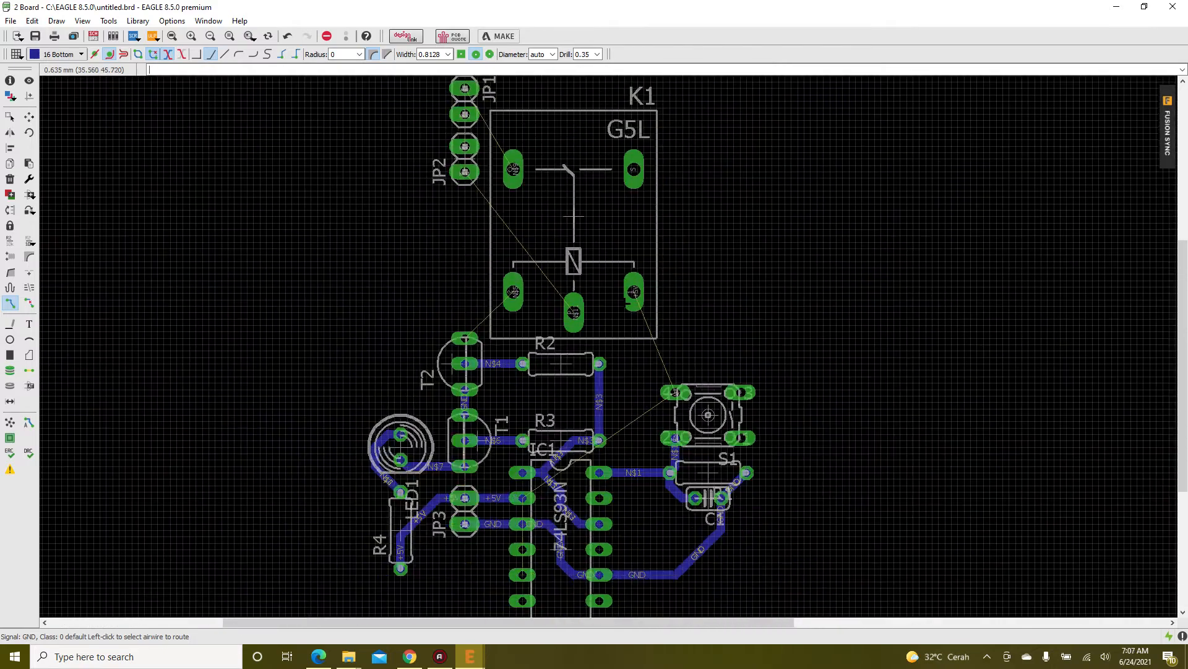
pyautogui.scroll(4, 637, 336)
pyautogui.click(639, 250)
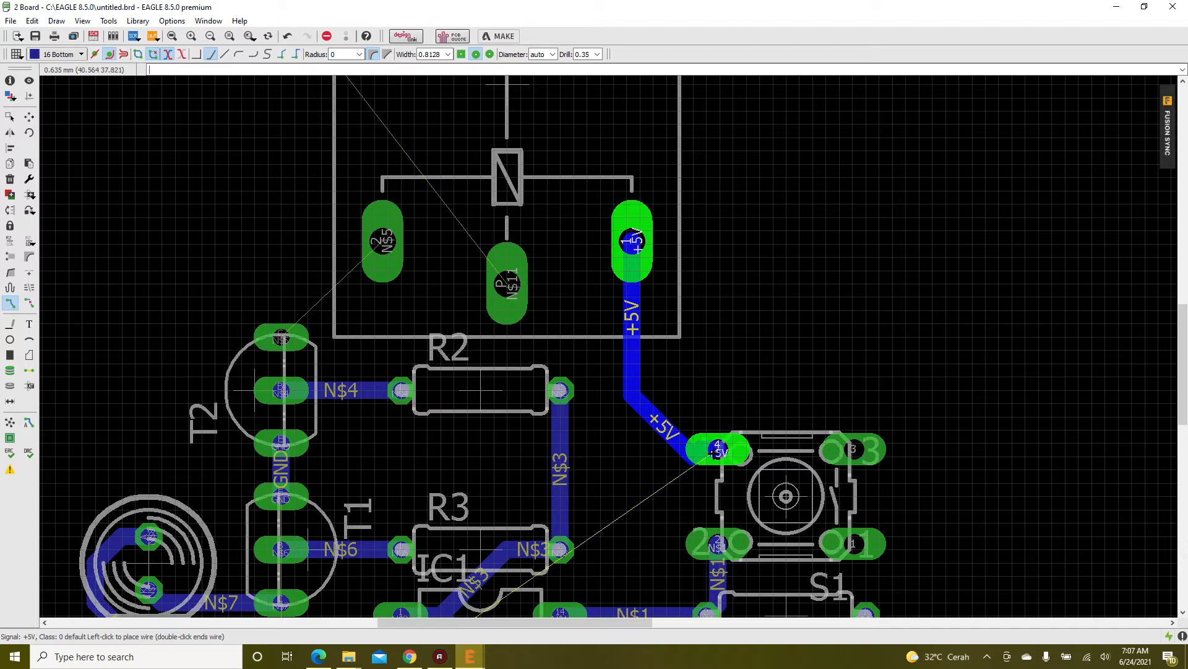
pyautogui.click(689, 449)
# - Route the N$5 airwire from the collector of T2 to K1's coil pin 2
pyautogui.scroll(-3, 486, 338)
pyautogui.scroll(4, 446, 334)
pyautogui.click(313, 346)
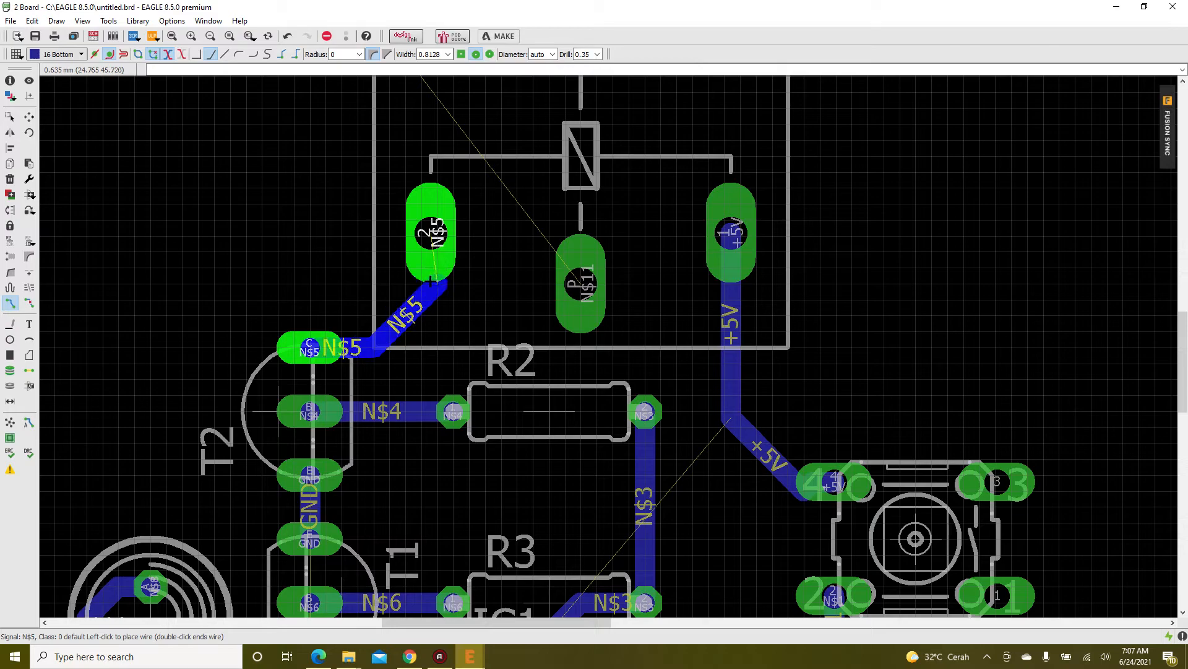
pyautogui.click(431, 232)
# - Move JP2 down along the side of K1, away from JP1 and closer to T2
pyautogui.scroll(-2, 560, 303)
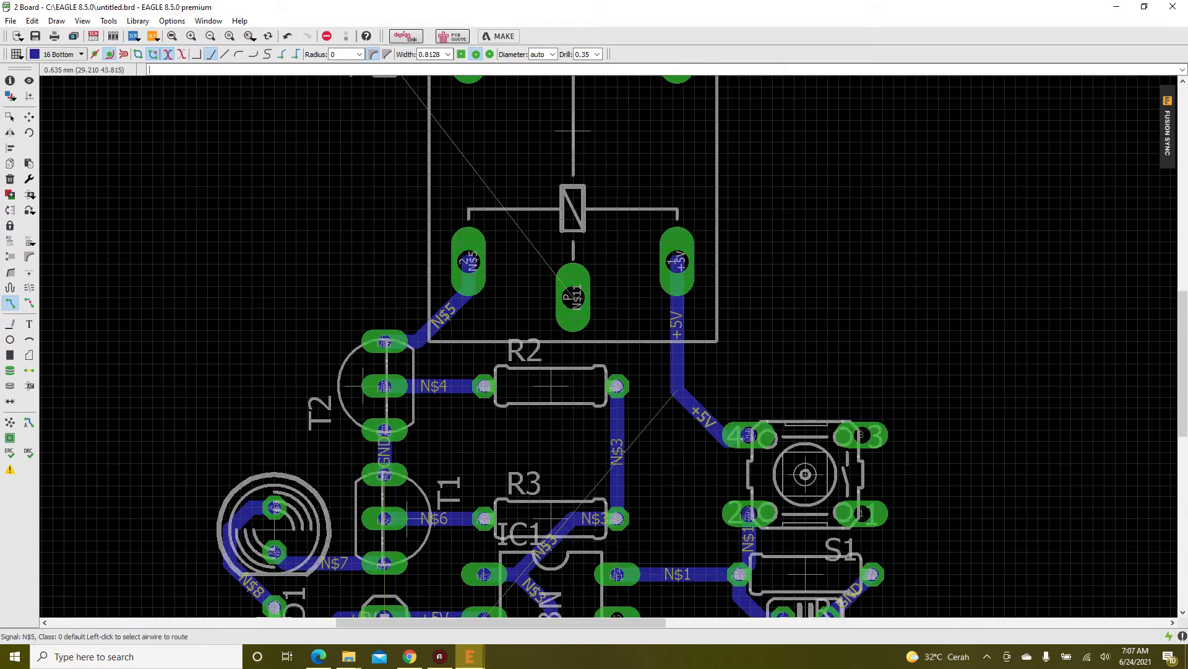
pyautogui.scroll(-2, 545, 338)
pyautogui.scroll(3, 516, 254)
pyautogui.scroll(-4, 539, 291)
pyautogui.click(30, 117)
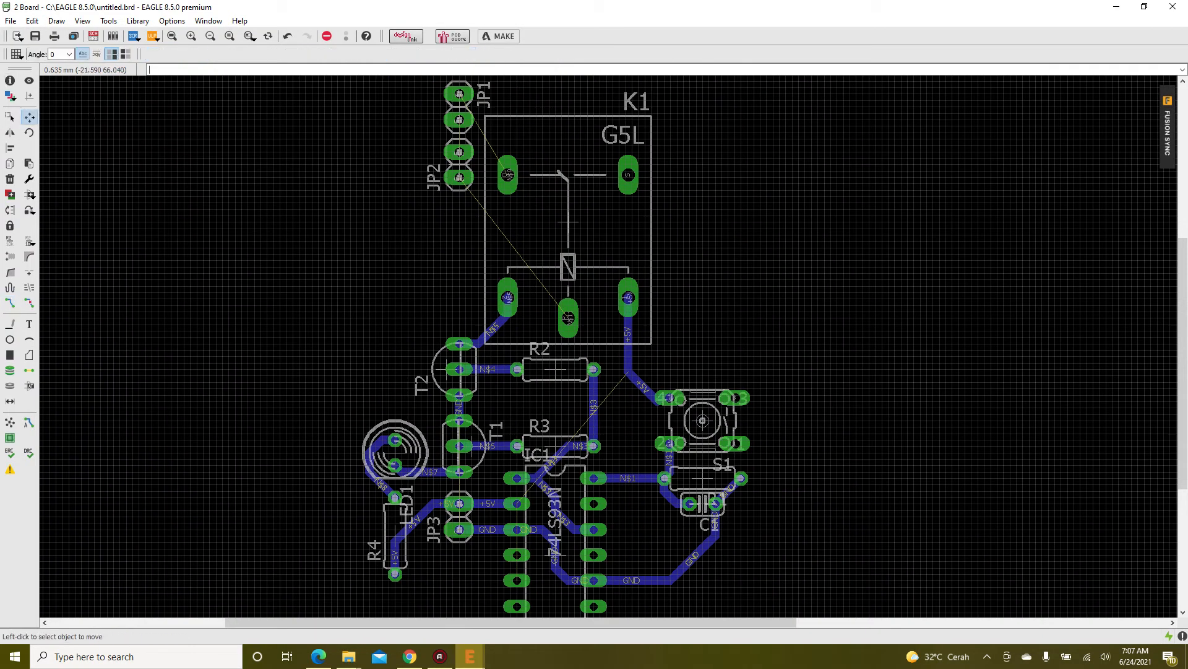
pyautogui.click(459, 165)
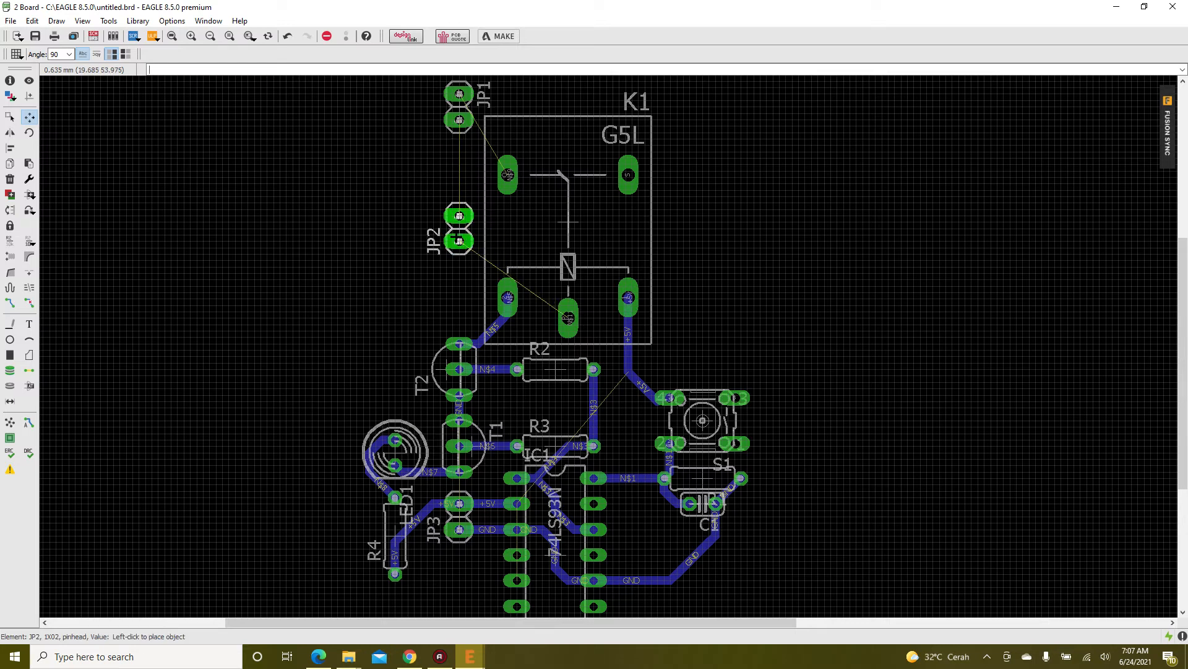
pyautogui.click(459, 248)
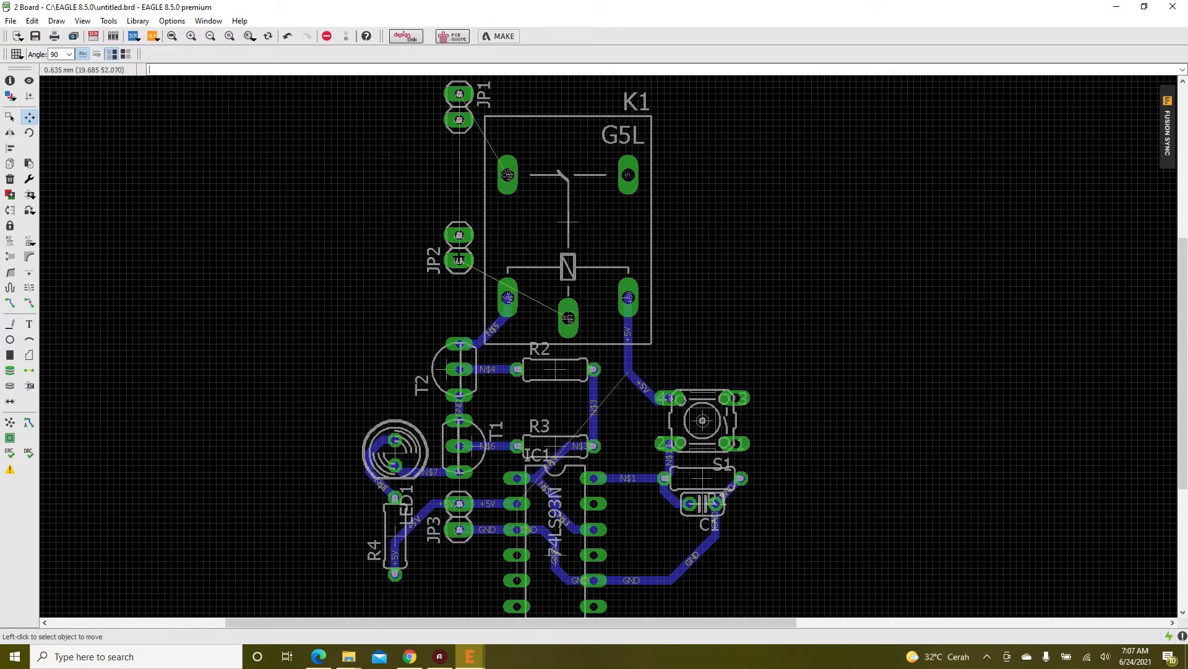
# - Move JP1 directly above JP2 and adjust both headers so their four pads form one evenly spaced vertical column
pyautogui.click(458, 107)
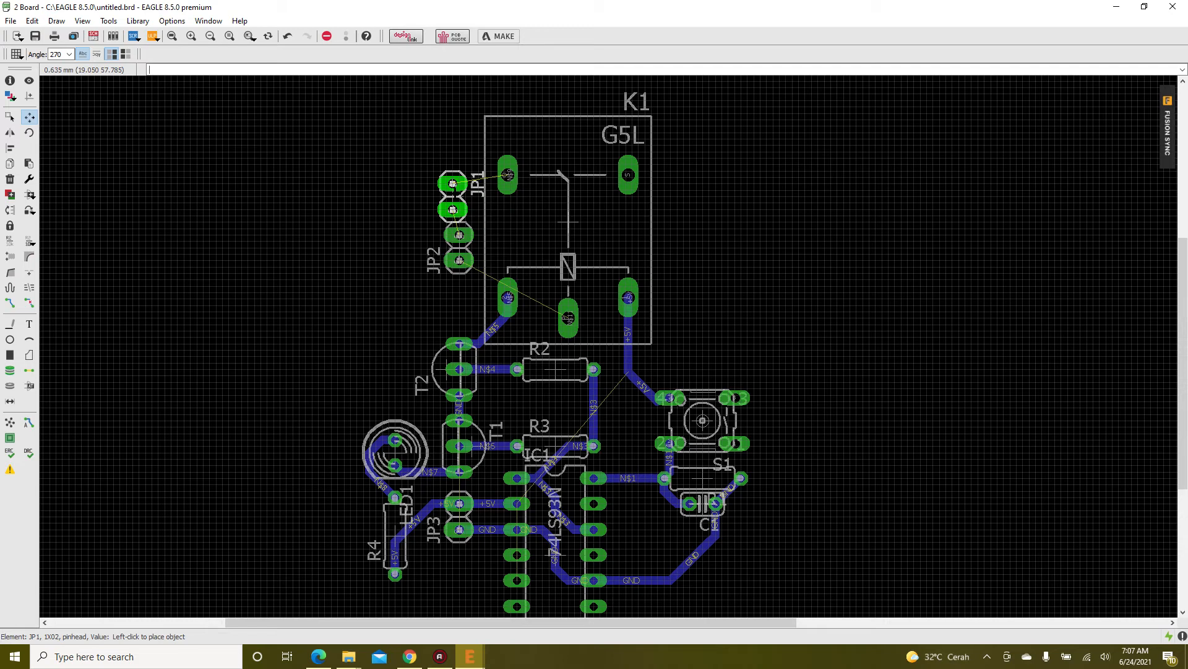
pyautogui.click(459, 197)
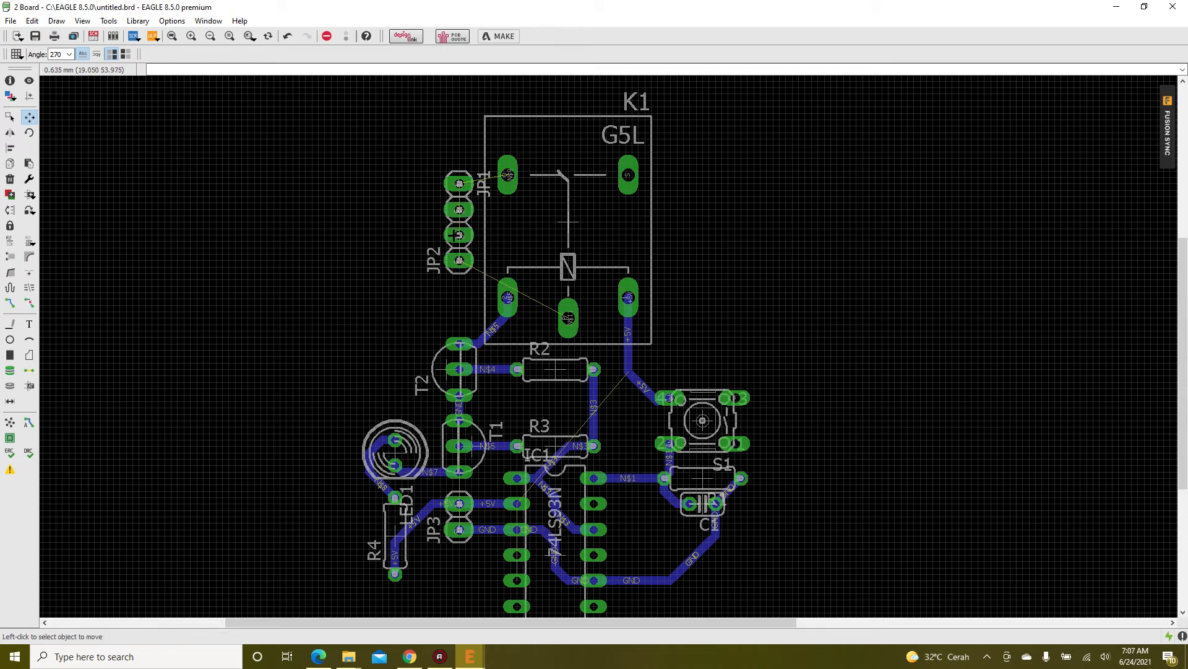
pyautogui.click(459, 207)
pyautogui.click(460, 203)
pyautogui.click(457, 238)
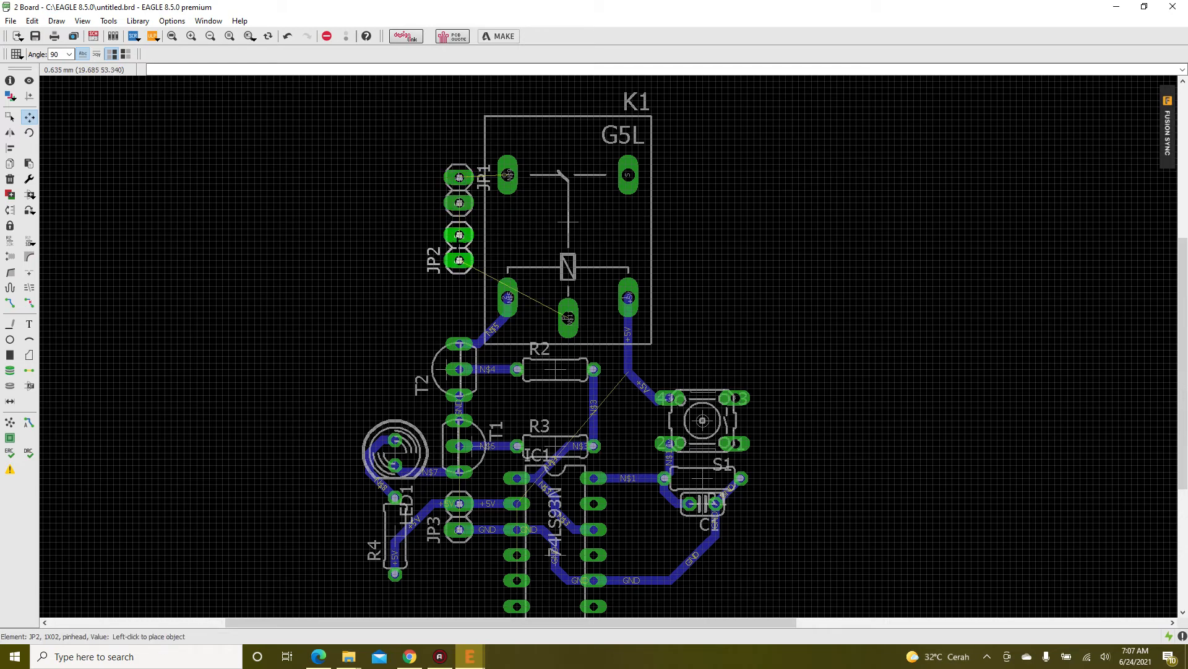
pyautogui.click(458, 242)
# - Route the N$11 airwire from K1's contact P to JP2's pin 1
pyautogui.click(10, 303)
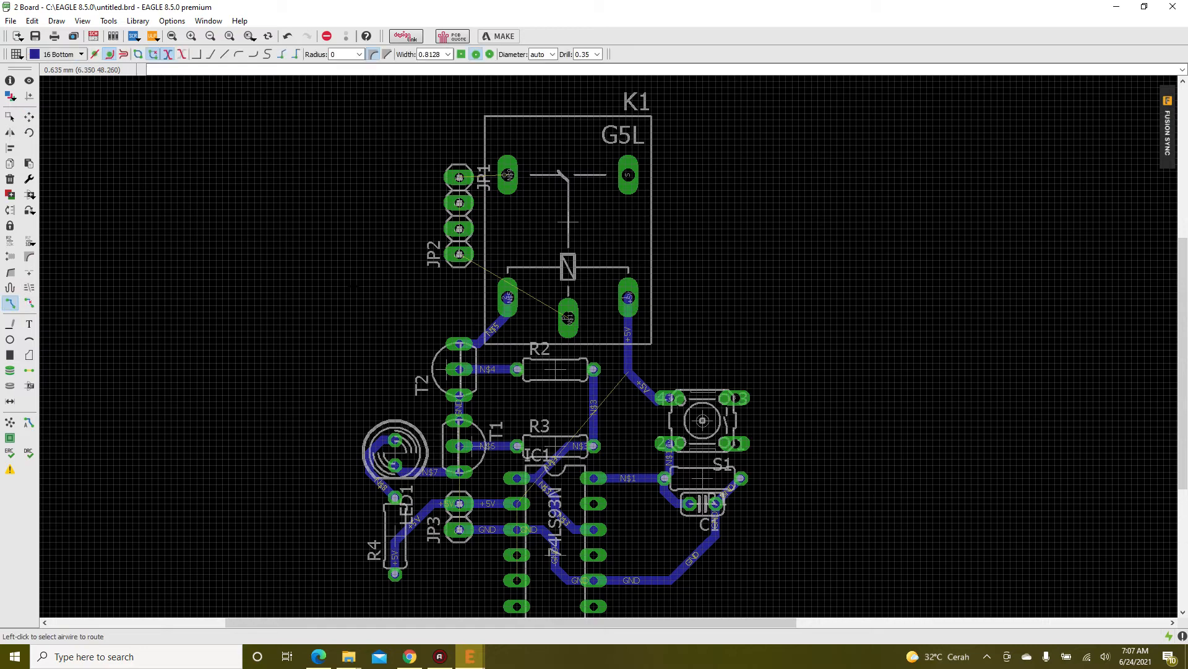
pyautogui.scroll(3, 512, 287)
pyautogui.click(627, 350)
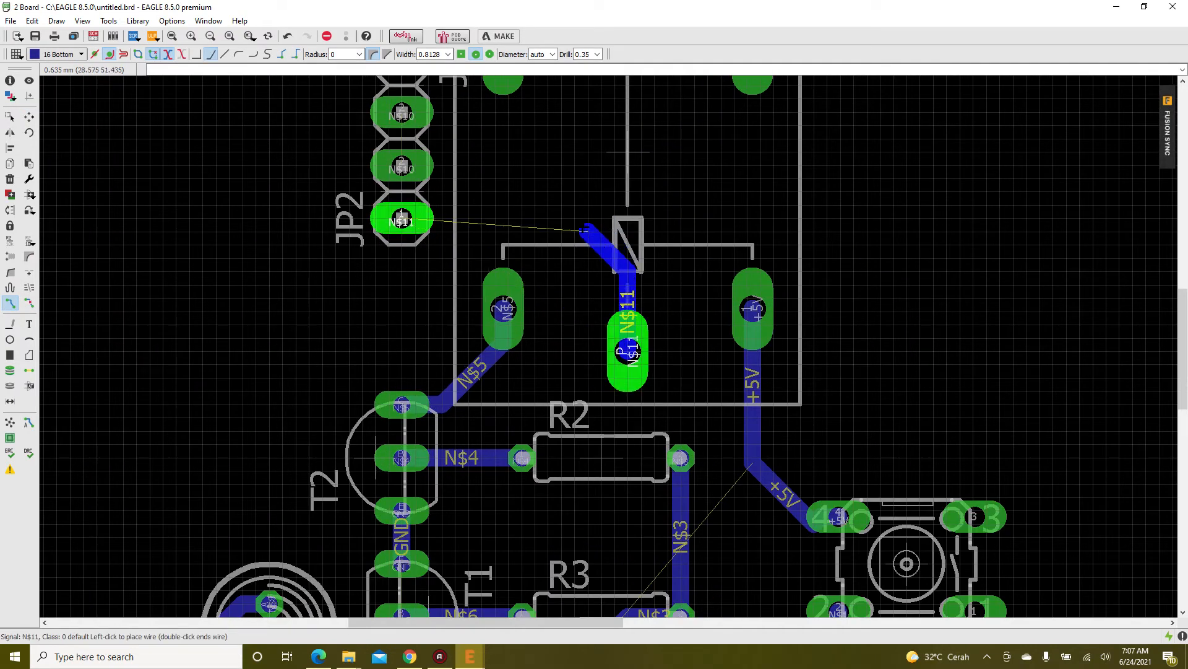
pyautogui.click(402, 218)
# - Route N$10 between the adjacent pads of JP2 and JP1, and N$9 from JP1's pin 1 to K1's contact O
pyautogui.scroll(1, 455, 151)
pyautogui.moveTo(455, 152); pyautogui.dragTo(445, 222, button='middle')
pyautogui.click(379, 243)
pyautogui.click(379, 177)
pyautogui.click(381, 110)
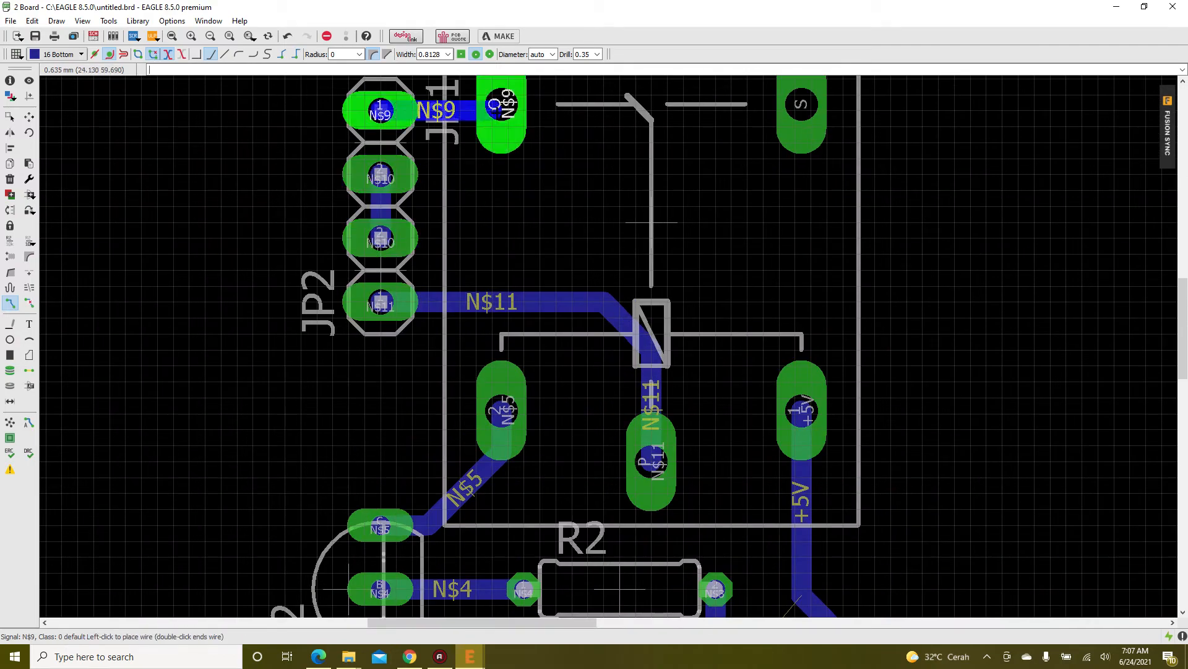
pyautogui.click(501, 105)
# - Route +5V from R4's lower pad to IC1's pin 5
pyautogui.scroll(-5, 498, 111)
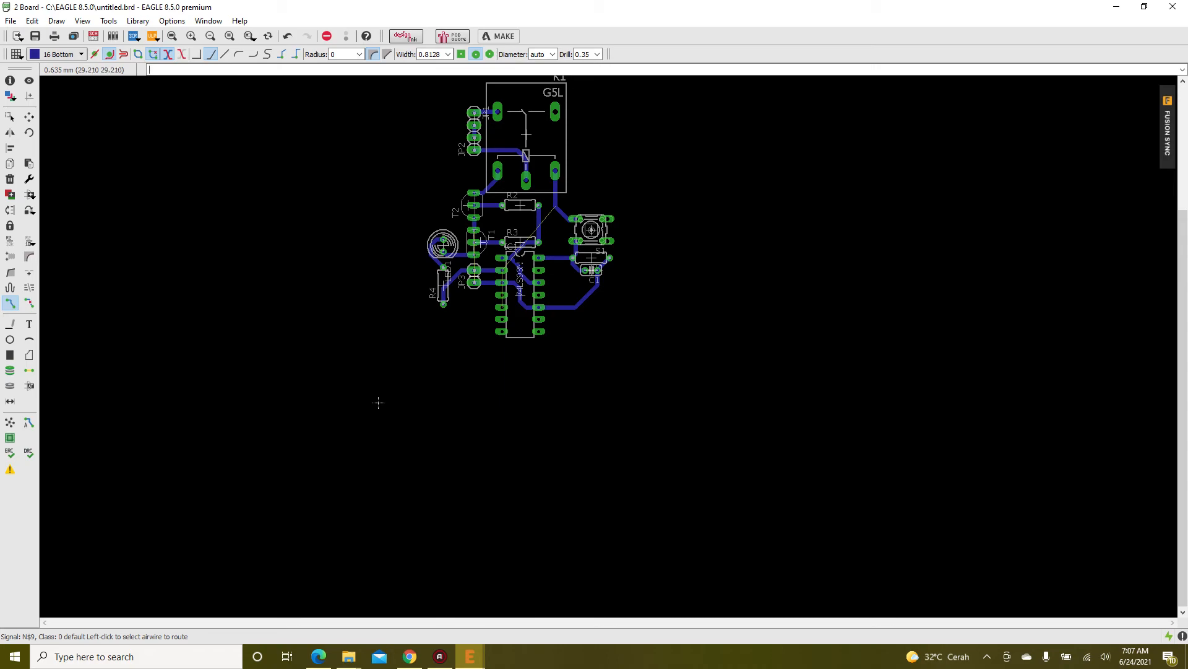
pyautogui.scroll(5, 378, 403)
pyautogui.moveTo(378, 402); pyautogui.dragTo(155, 565, button='middle')
pyautogui.scroll(3, 468, 241)
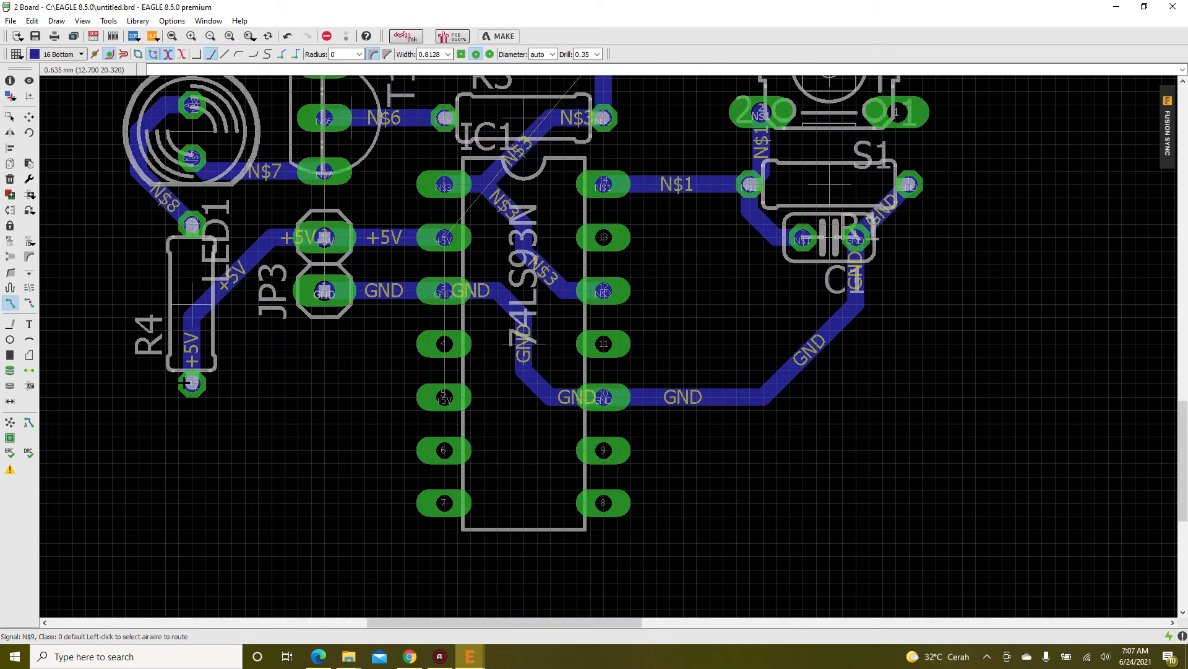
pyautogui.click(192, 383)
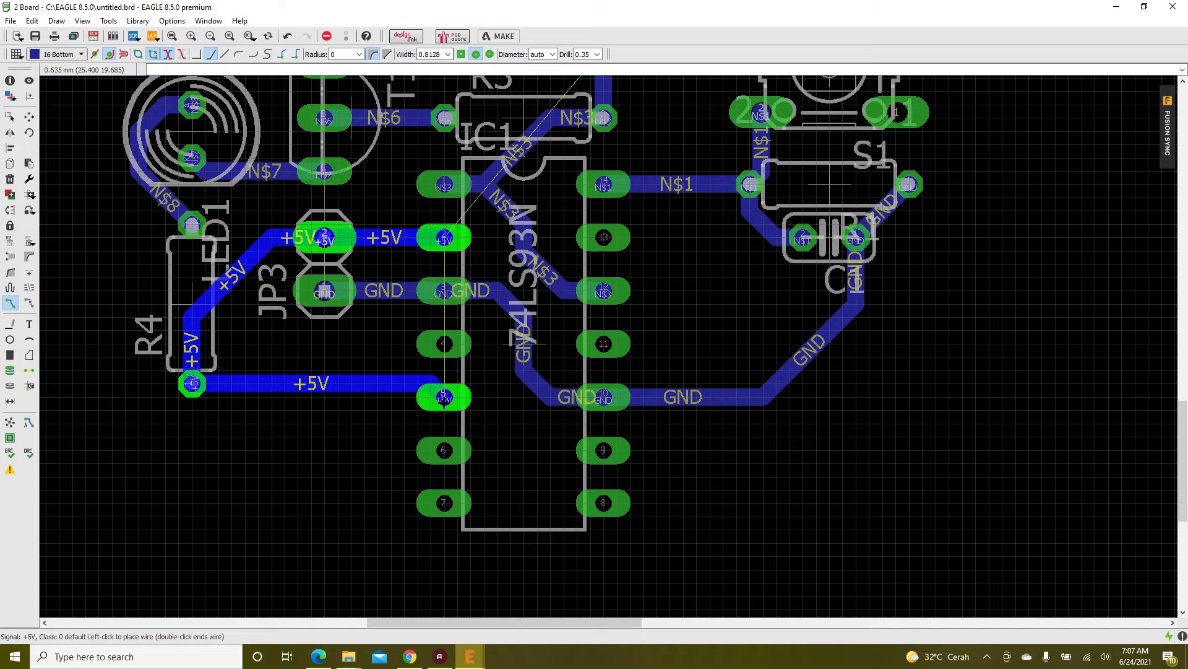
pyautogui.click(443, 397)
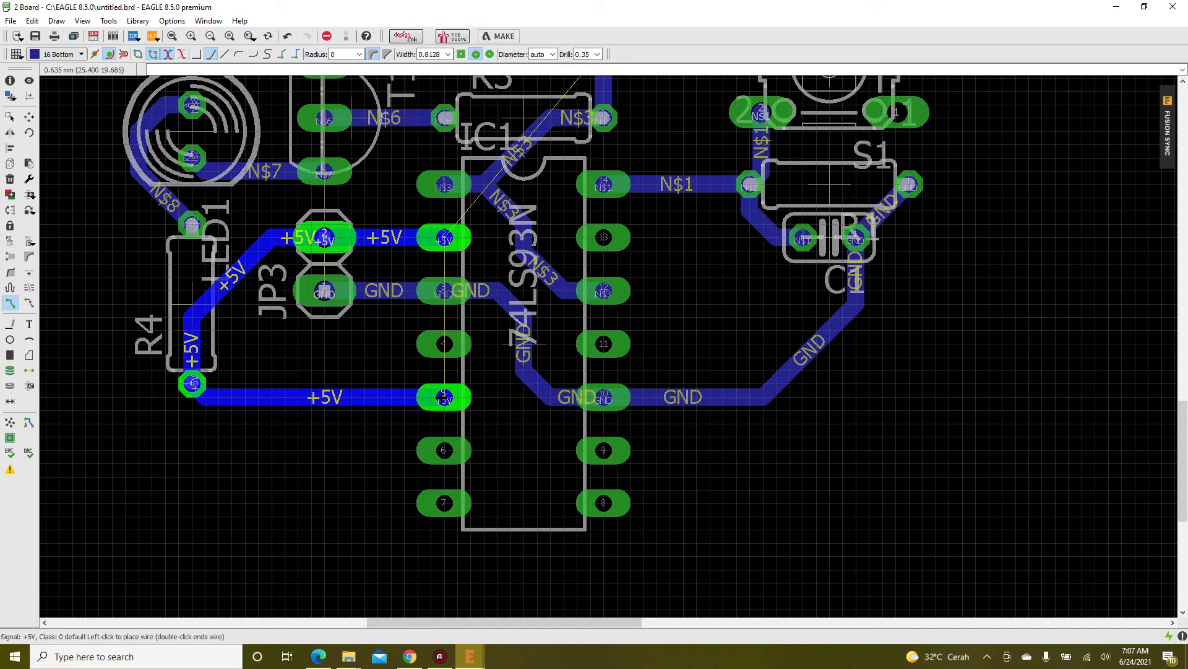
# - Route +5V from S1's pin 4 around the outside of C1 and below IC1 to the +5V trace between R4 and IC1
pyautogui.scroll(-6, 259, 406)
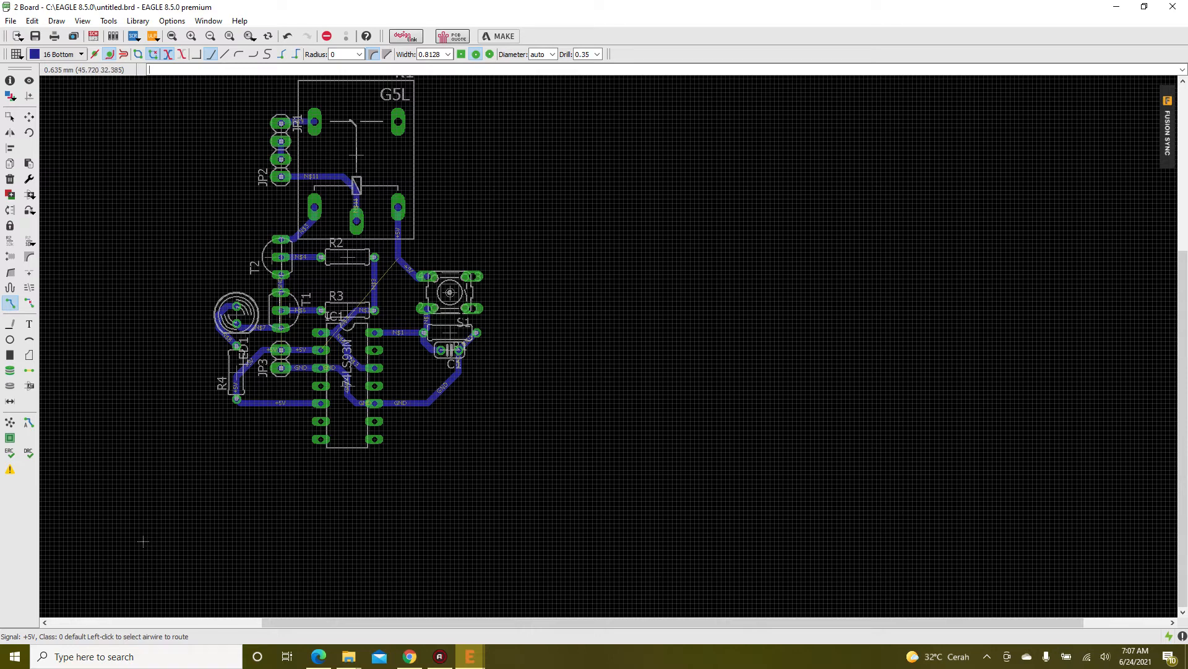
pyautogui.scroll(3, 461, 318)
pyautogui.click(409, 248)
pyautogui.scroll(2, 449, 282)
pyautogui.scroll(3, 452, 282)
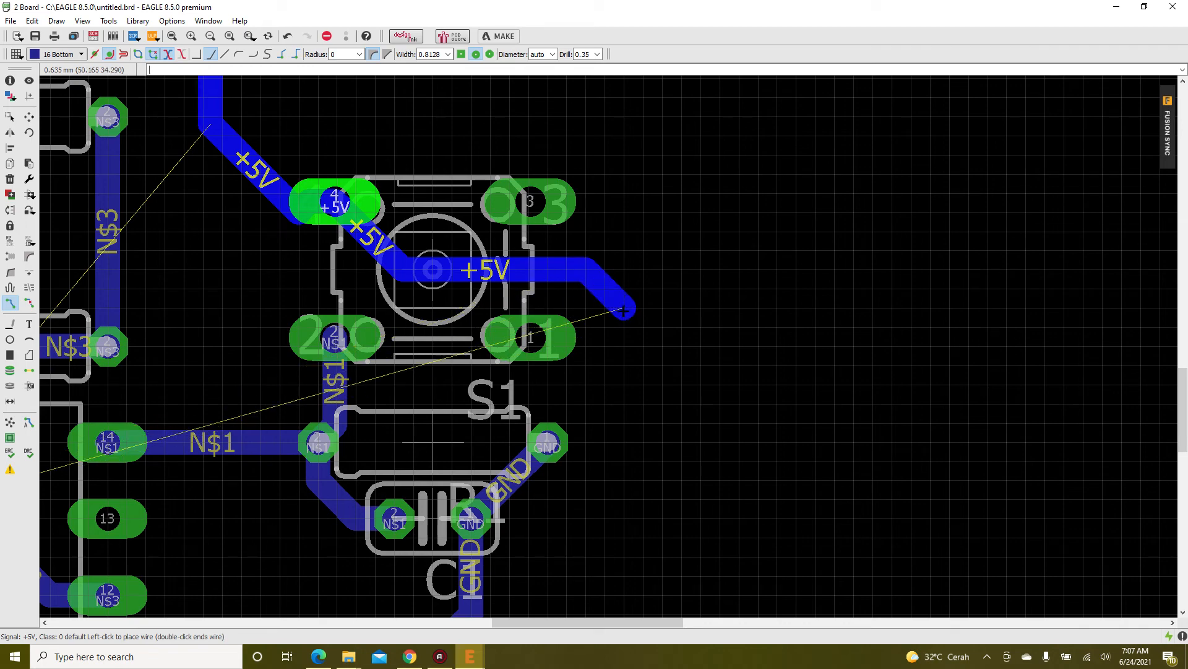
pyautogui.scroll(-7, 619, 278)
pyautogui.scroll(4, 555, 467)
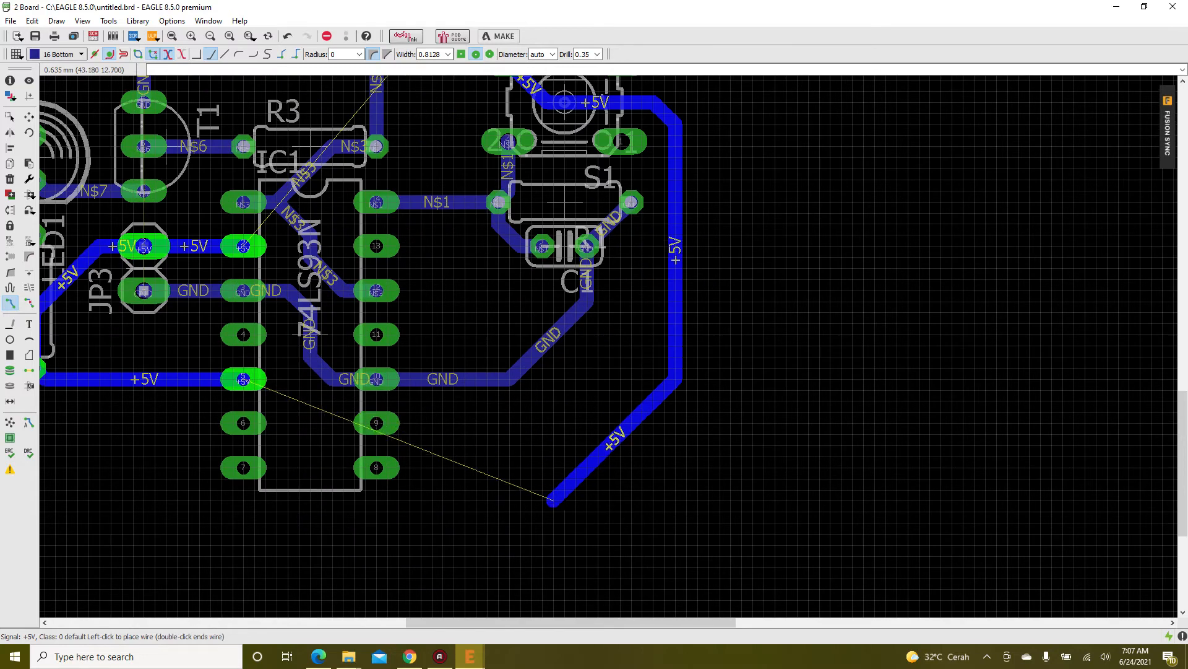
pyautogui.click(574, 511)
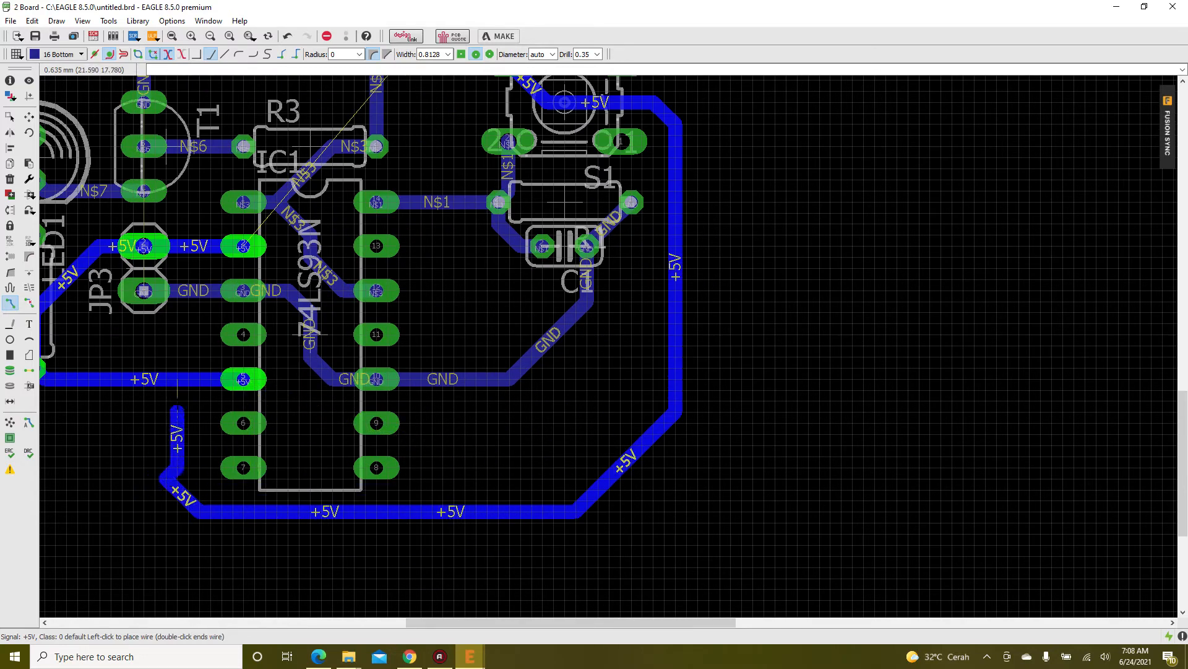
pyautogui.click(158, 380)
# - Try to route GND from T1's emitter to the GND net near JP3 and IC1, ignoring obstacles
pyautogui.scroll(-7, 280, 466)
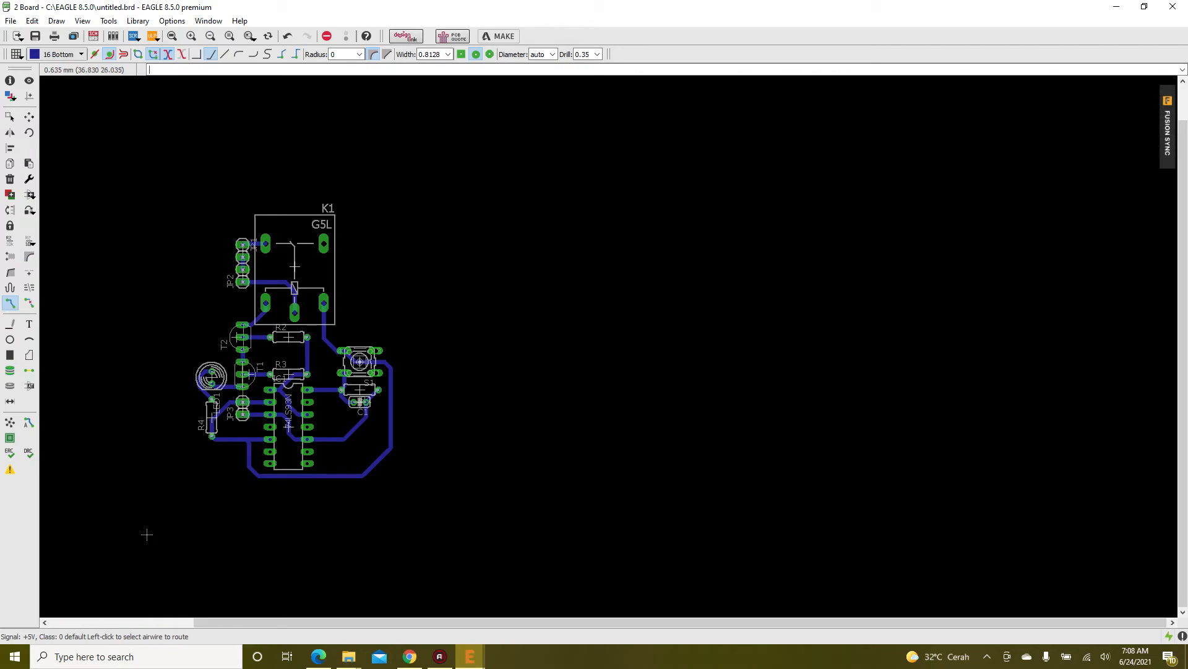
pyautogui.scroll(9, 217, 390)
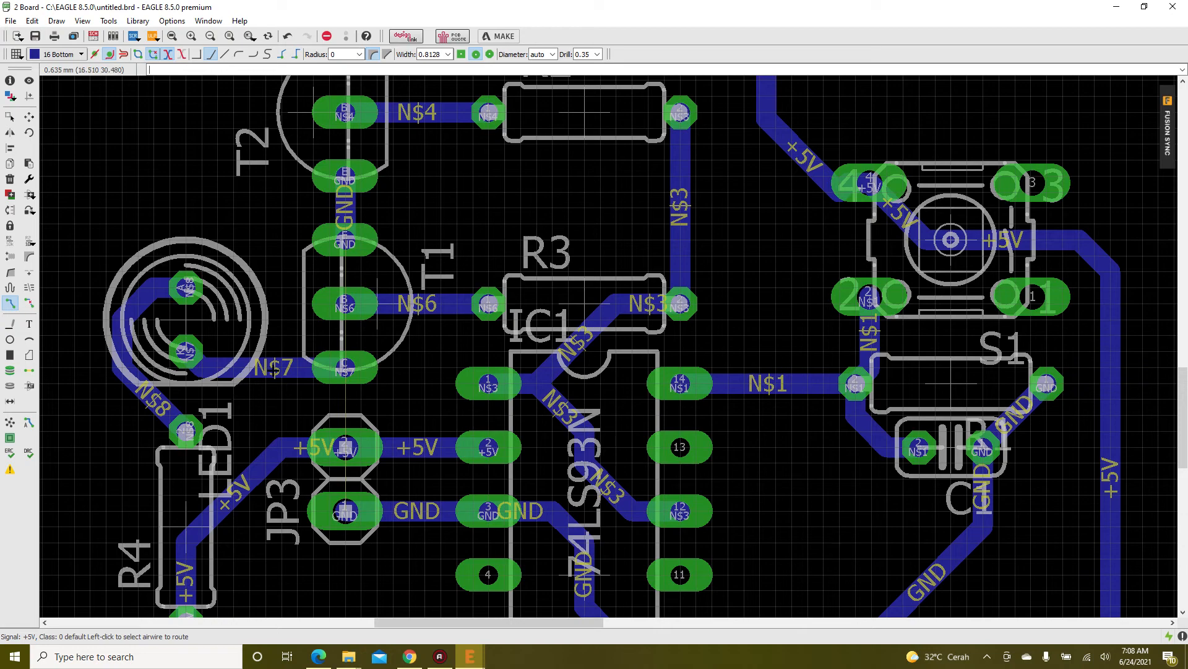
pyautogui.scroll(-3, 331, 378)
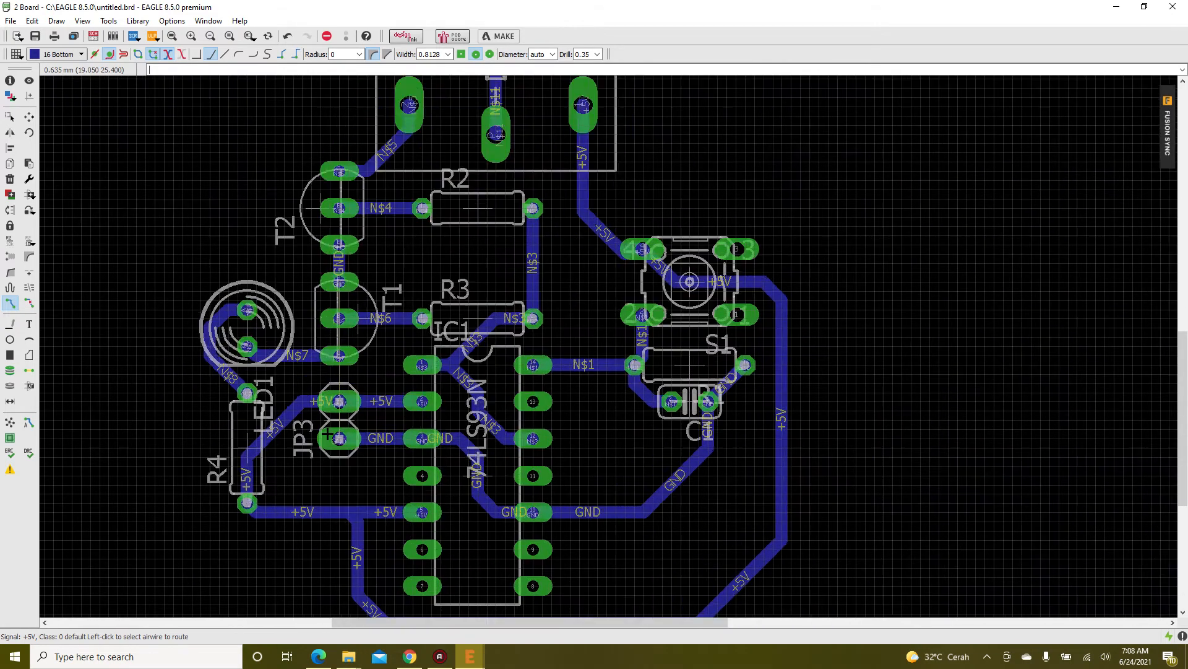
pyautogui.scroll(3, 328, 435)
pyautogui.scroll(-2, 330, 437)
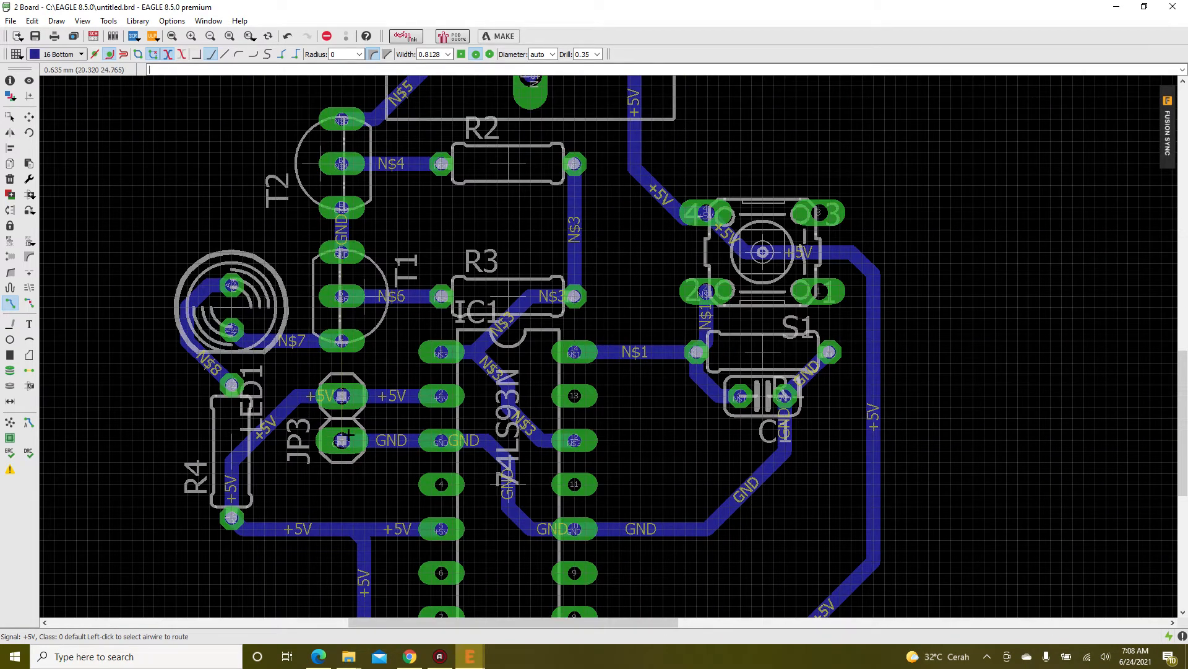
pyautogui.click(341, 258)
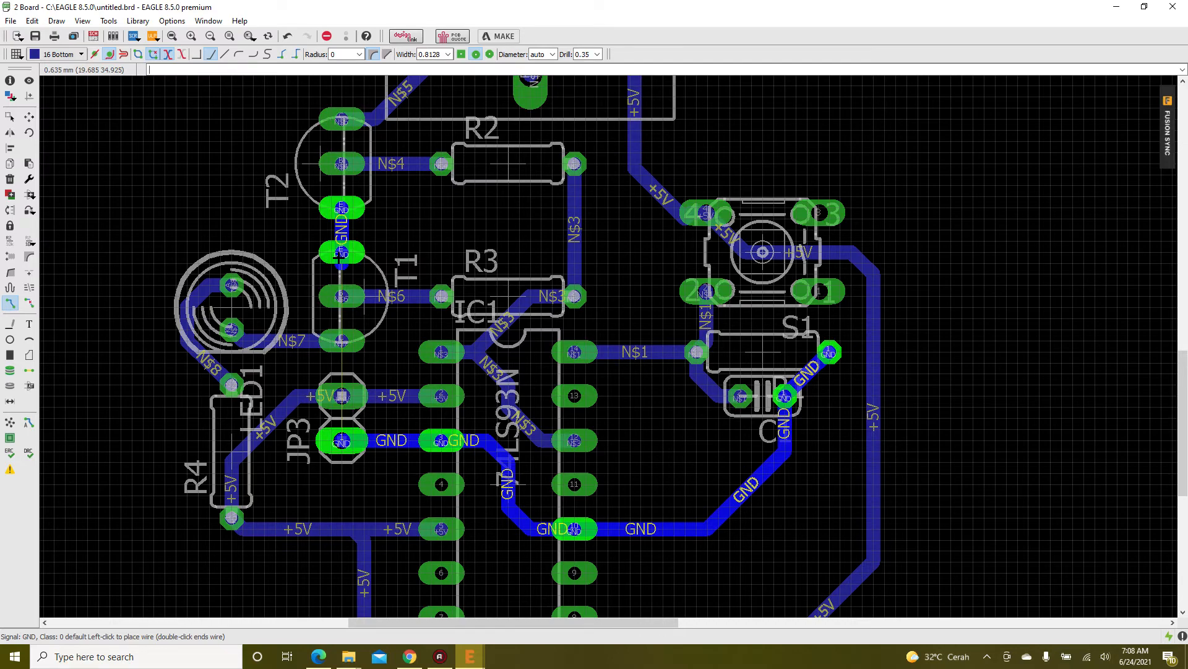
pyautogui.scroll(-2, 336, 248)
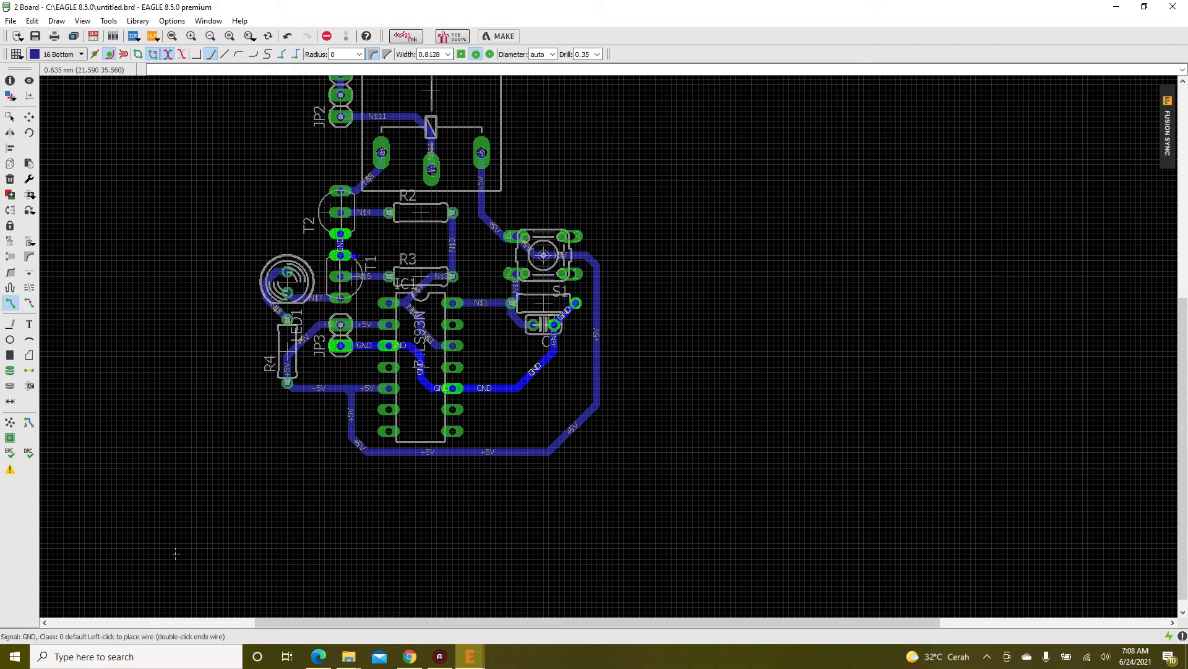
pyautogui.scroll(5, 325, 245)
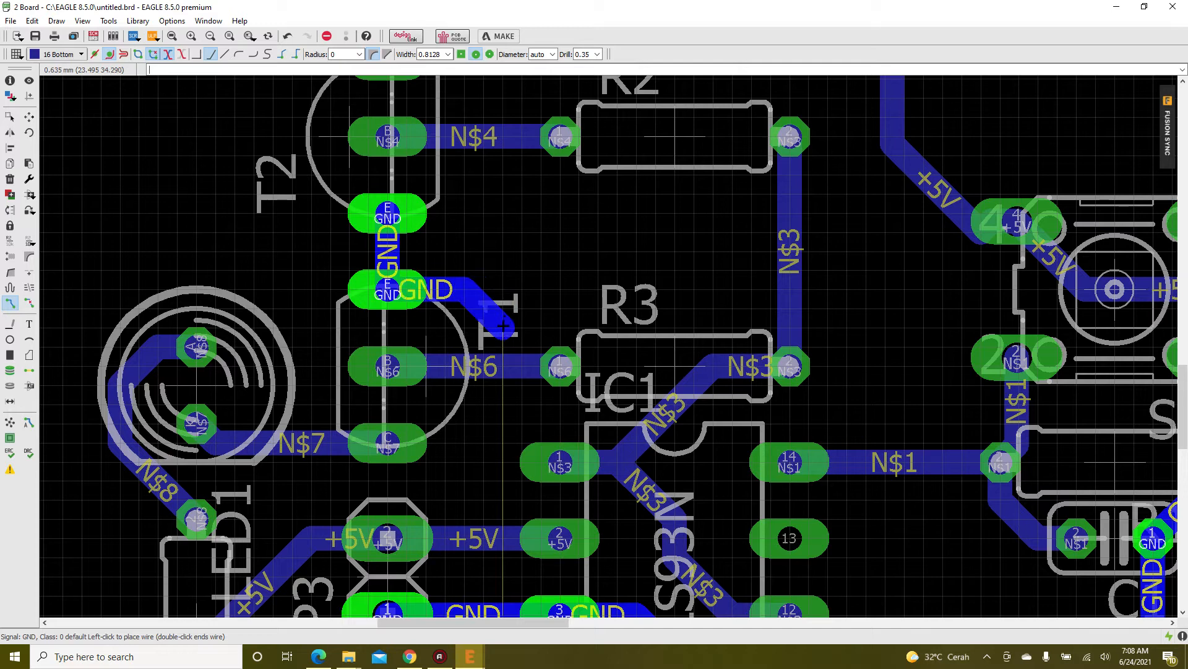
pyautogui.click(95, 54)
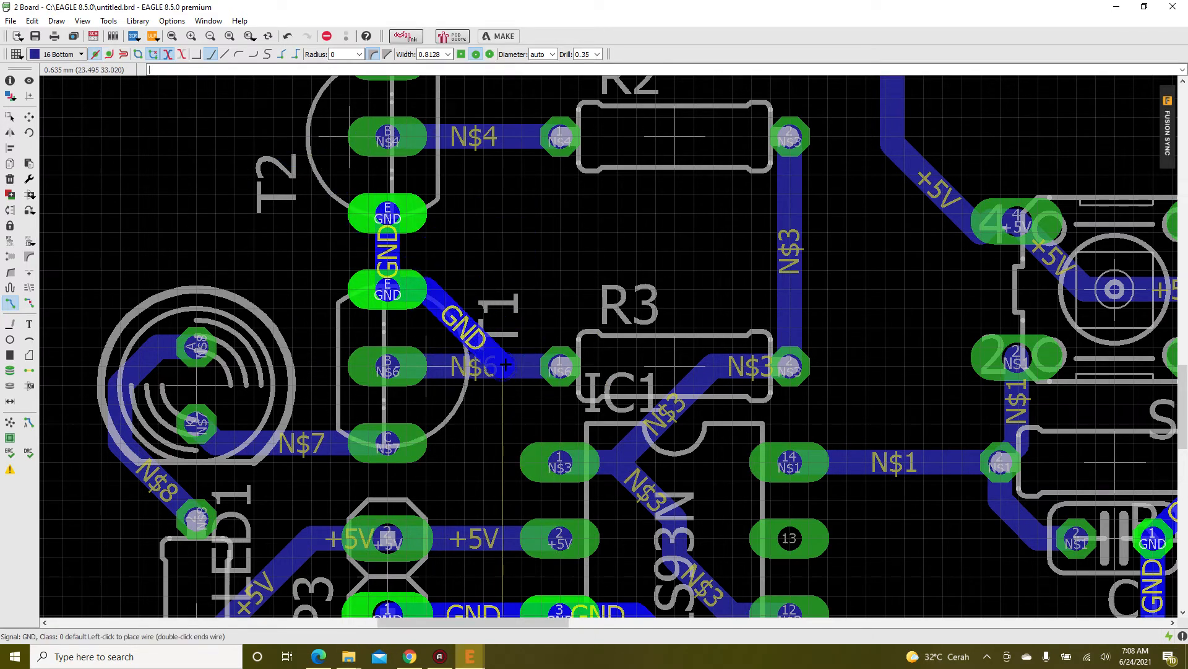
pyautogui.scroll(-3, 507, 364)
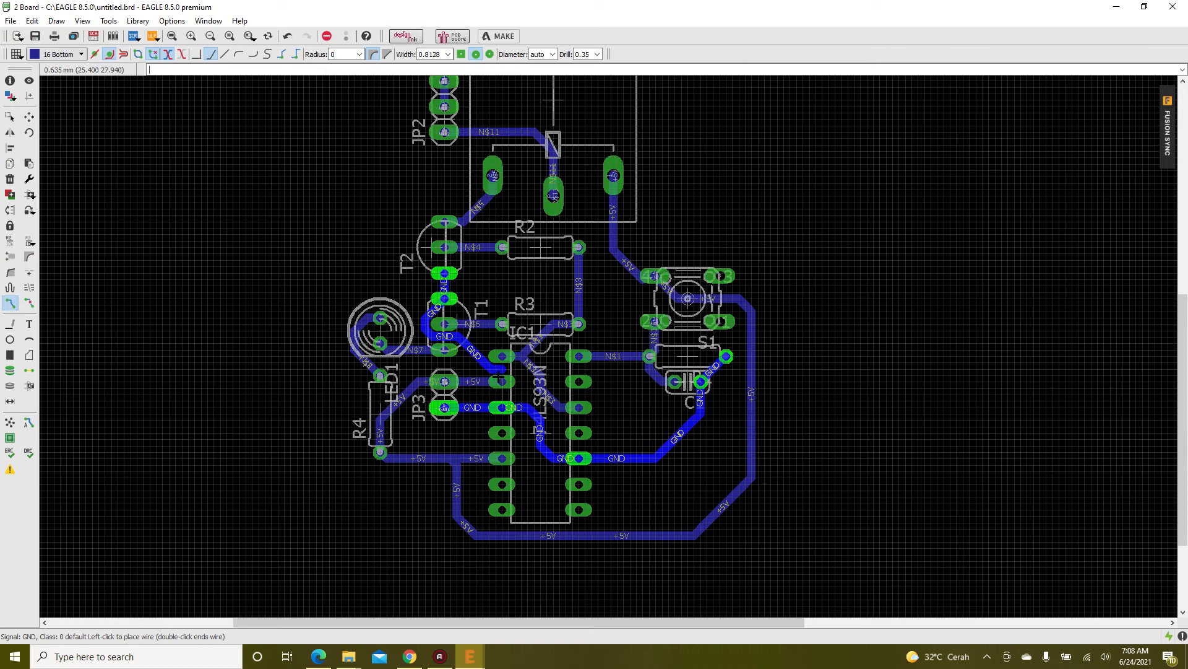
pyautogui.scroll(3, 434, 296)
pyautogui.scroll(-3, 420, 336)
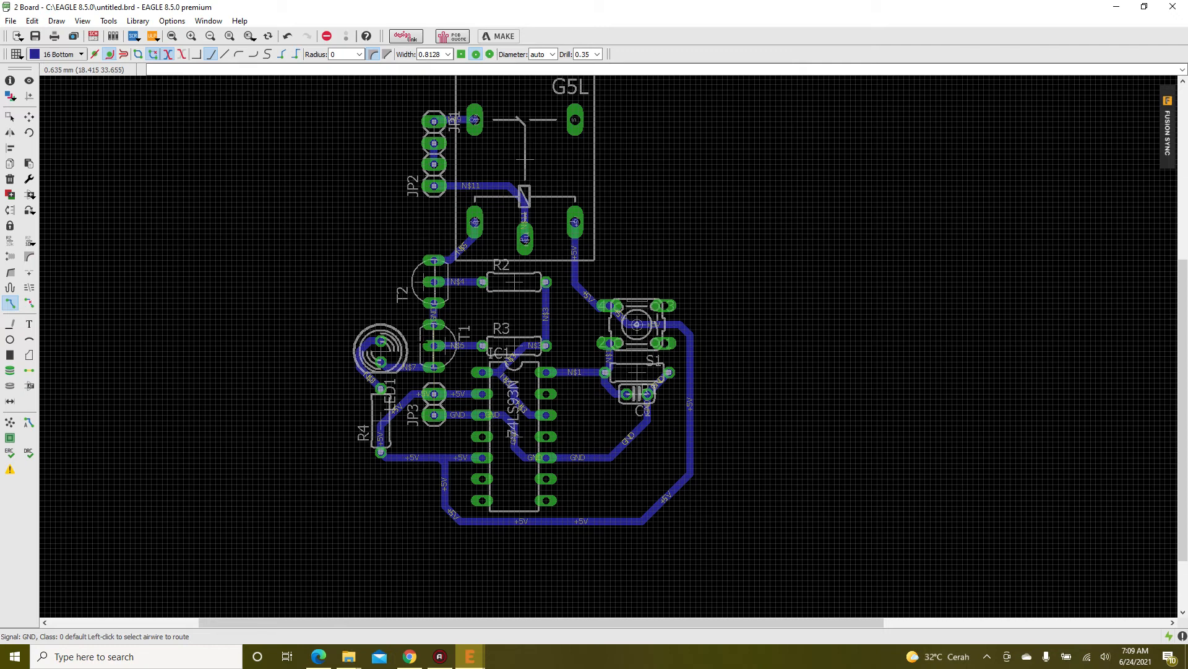
# - Rip up the +5V trace between JP3 and R4 and the N$6 trace between T1 and R3, recalculating the ratsnest
pyautogui.scroll(4, 579, 371)
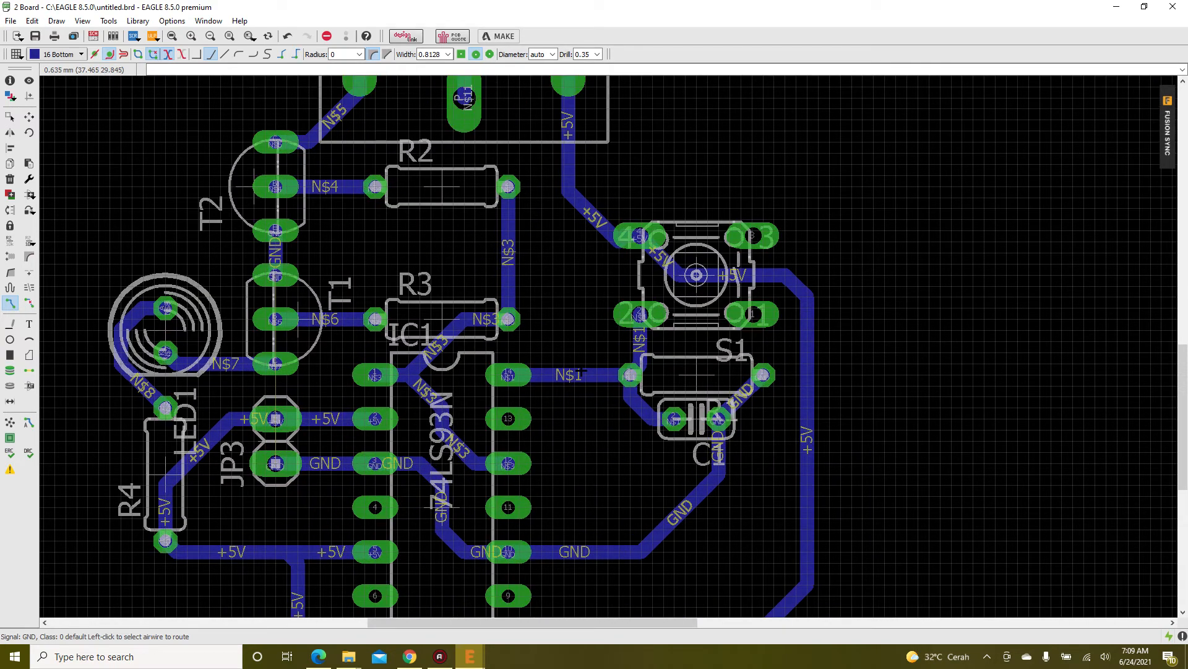
pyautogui.click(29, 302)
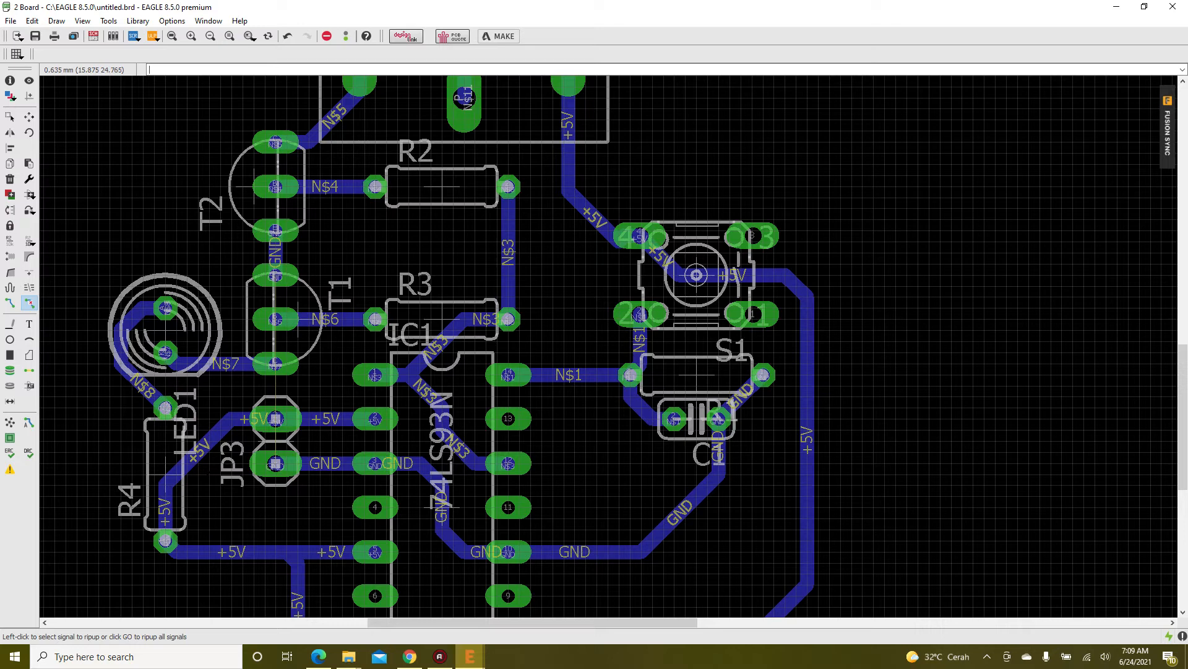
pyautogui.click(205, 458)
pyautogui.click(169, 496)
pyautogui.click(251, 419)
pyautogui.click(9, 424)
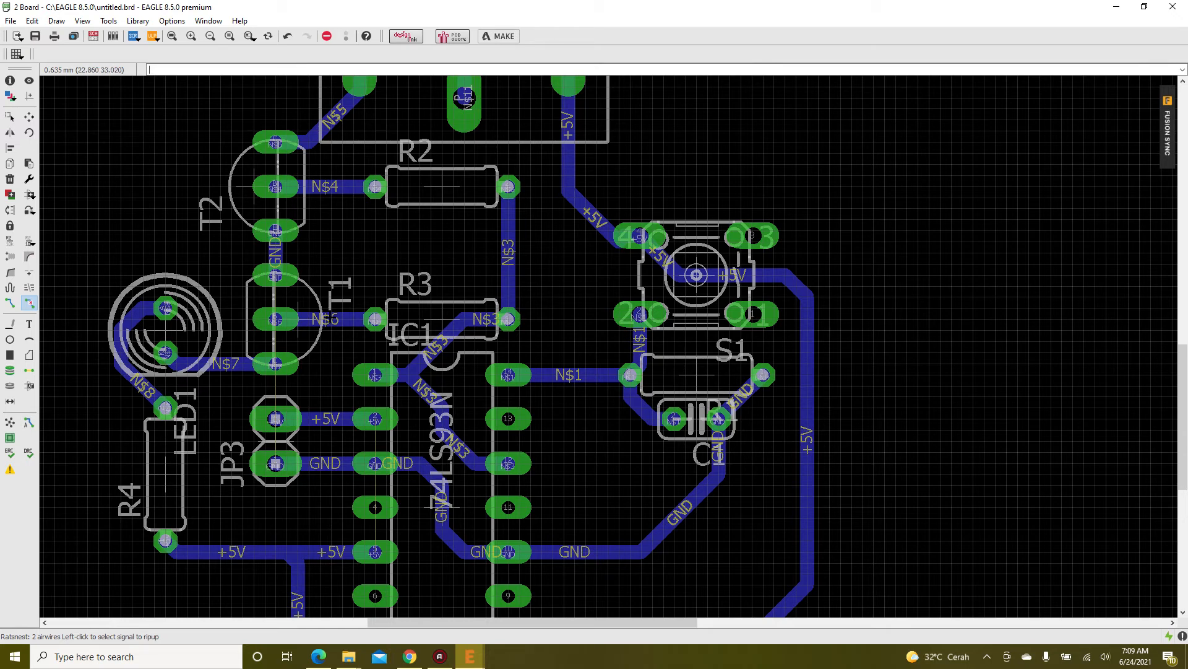
pyautogui.click(331, 319)
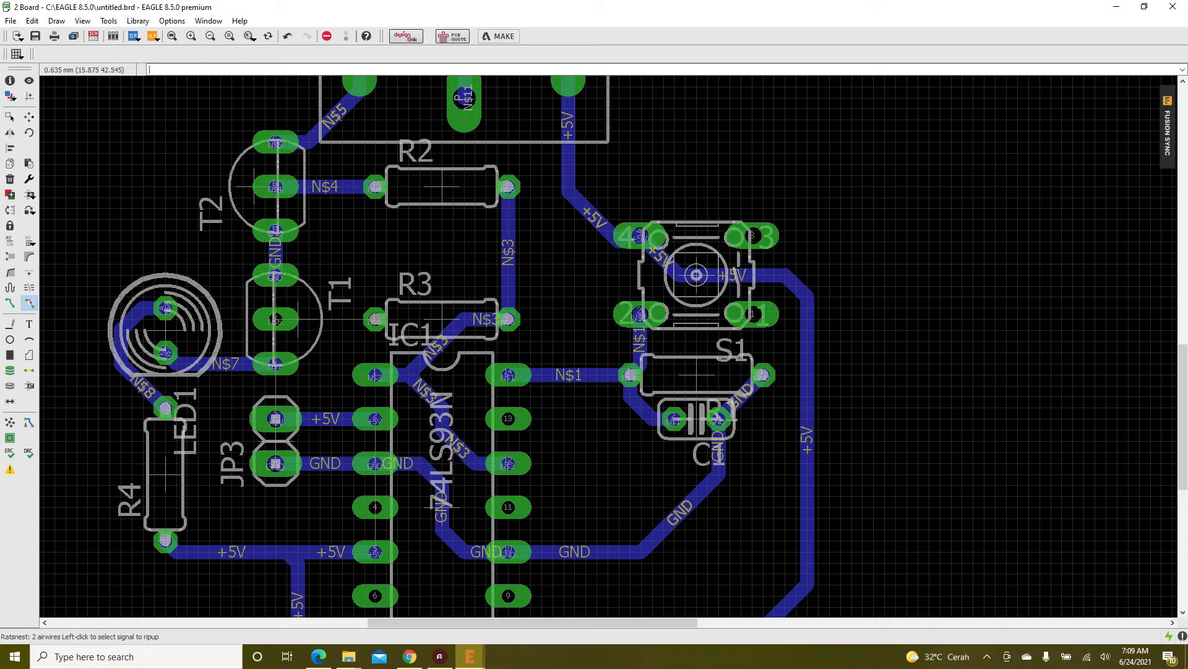
# - Move R3 and R2 closer to T1 and T2, keeping the two resistors vertically aligned
pyautogui.click(29, 116)
pyautogui.click(383, 319)
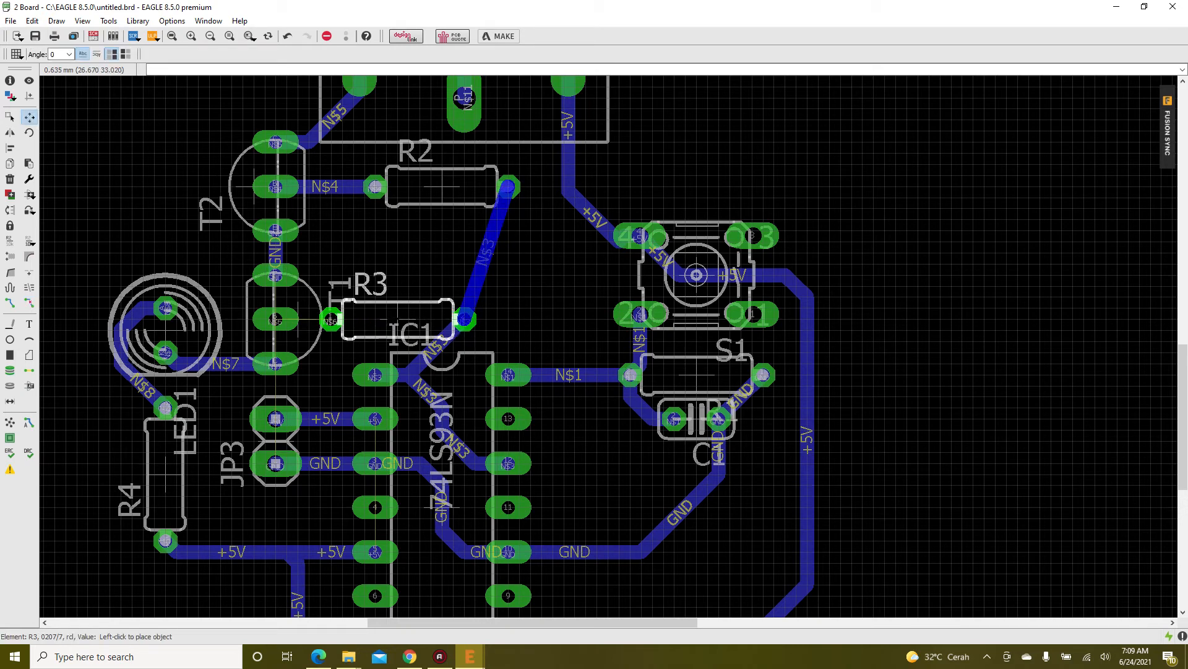
pyautogui.click(398, 319)
pyautogui.click(442, 185)
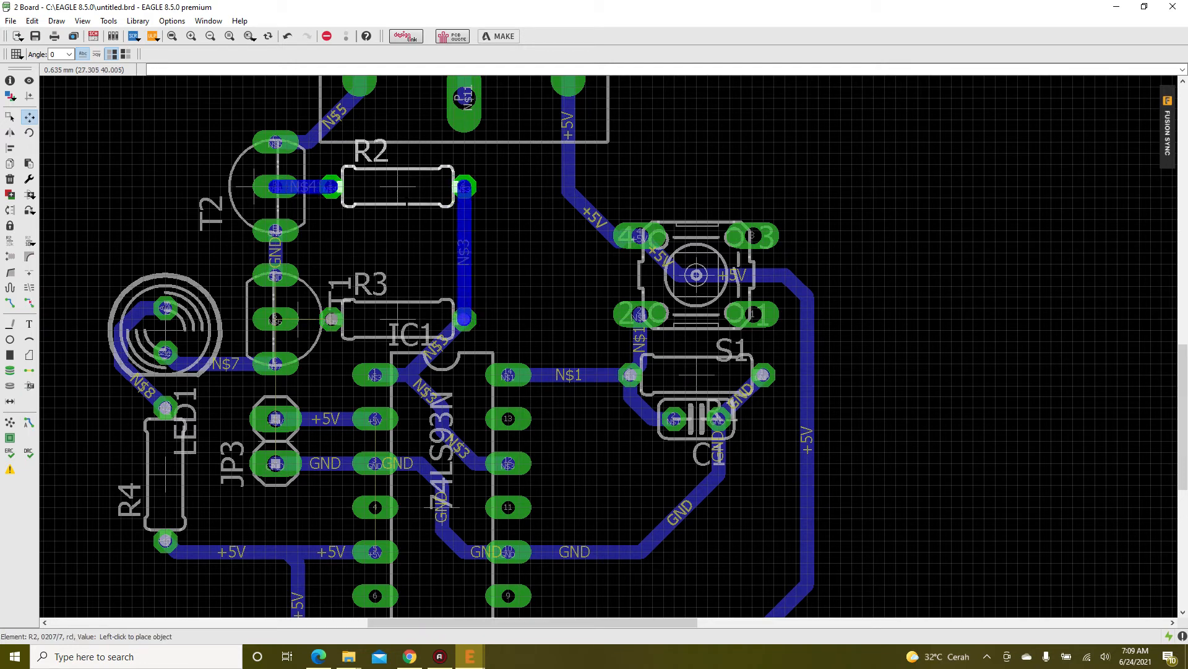
pyautogui.click(398, 186)
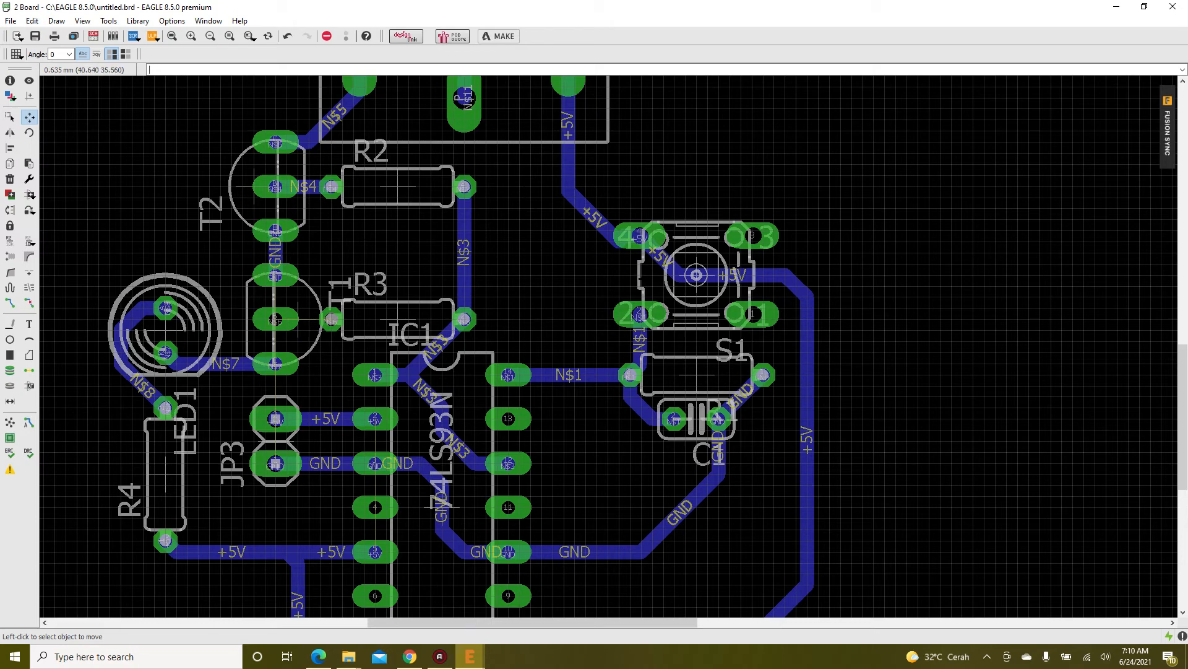
# - Rip up the +5V trace segments that run through S1's centre and bend into the outer vertical trace
pyautogui.click(29, 303)
pyautogui.click(668, 267)
pyautogui.click(723, 275)
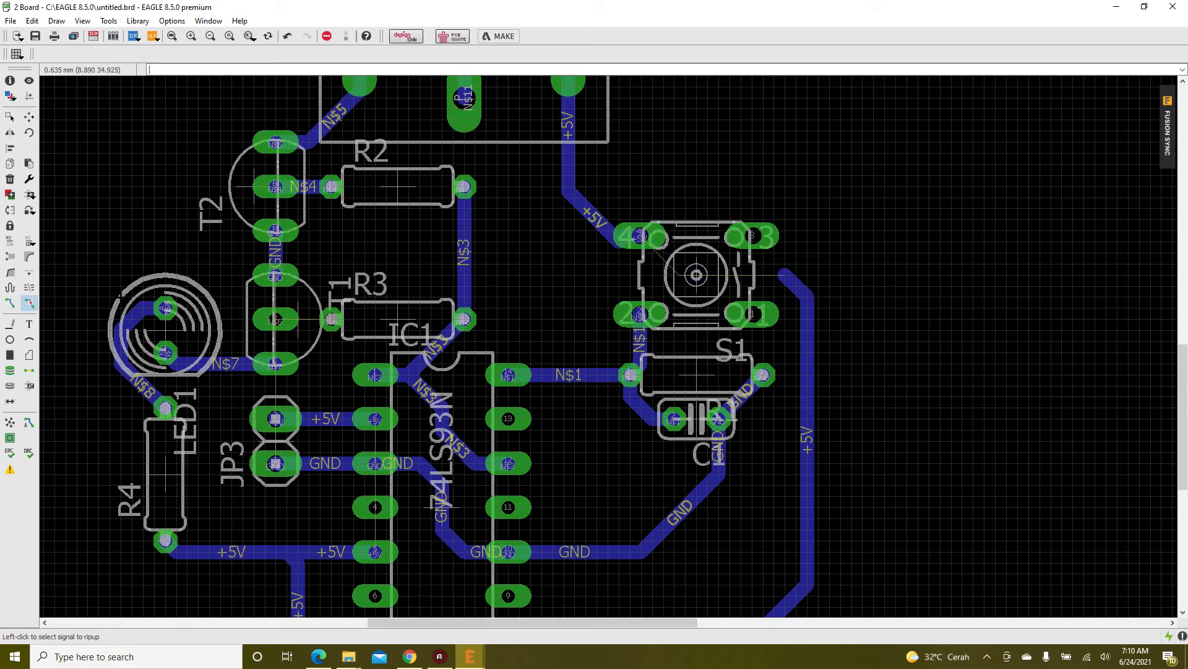
pyautogui.click(796, 284)
# - Route +5V on the bottom layer from the outer vertical trace over the top of S1 to its pin 4
pyautogui.click(11, 303)
pyautogui.click(10, 303)
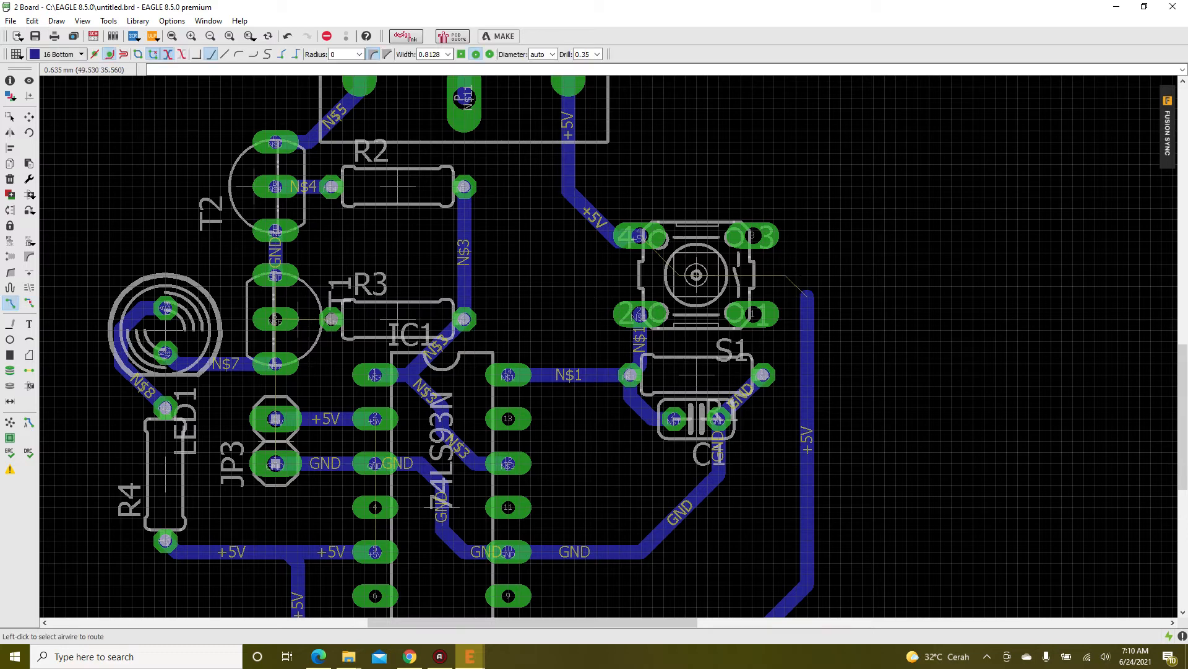
pyautogui.click(807, 296)
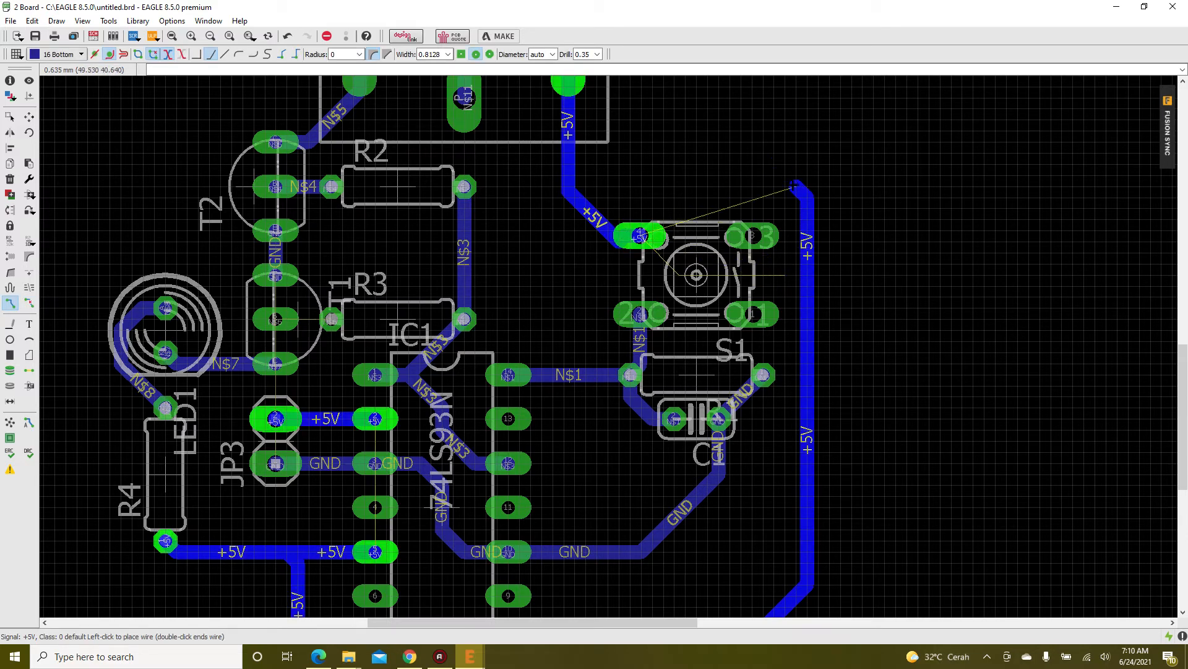
pyautogui.click(784, 183)
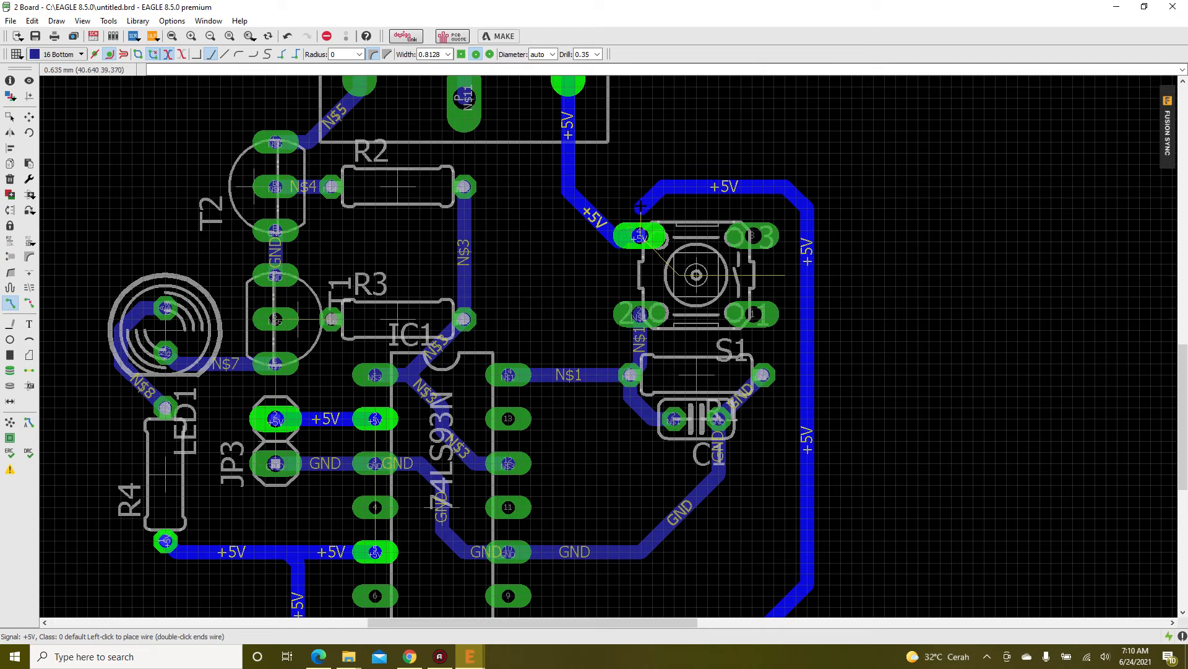
pyautogui.click(640, 237)
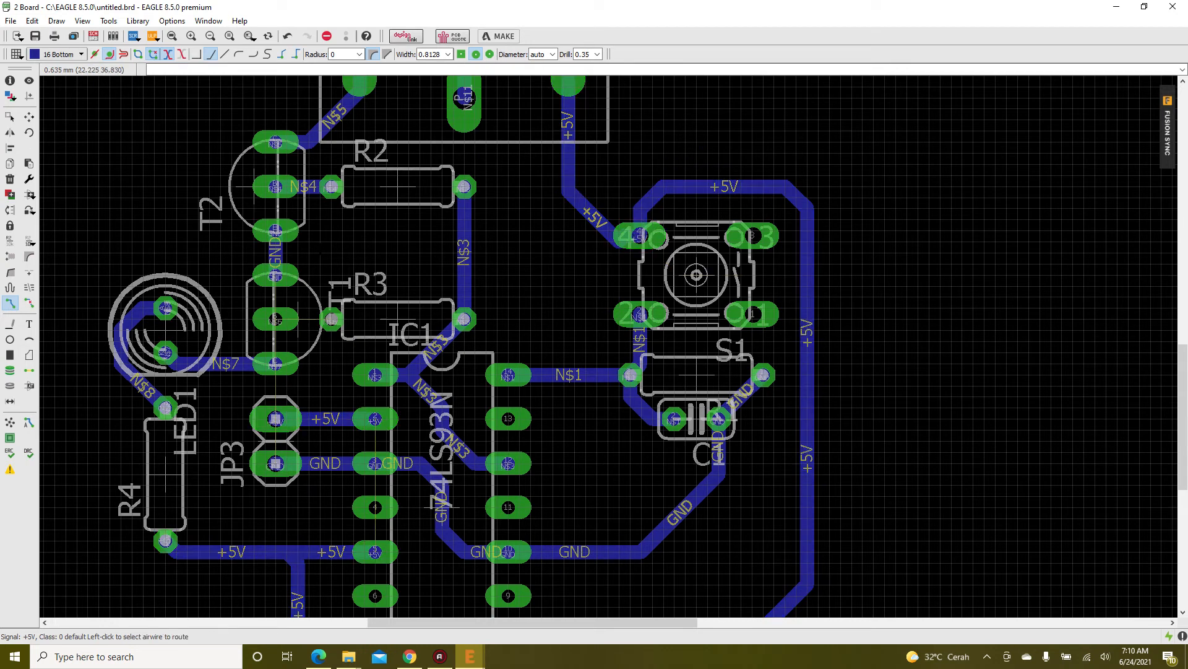
# - Move R2 straight down closer to R3, widening the gap below relay K1
pyautogui.click(29, 116)
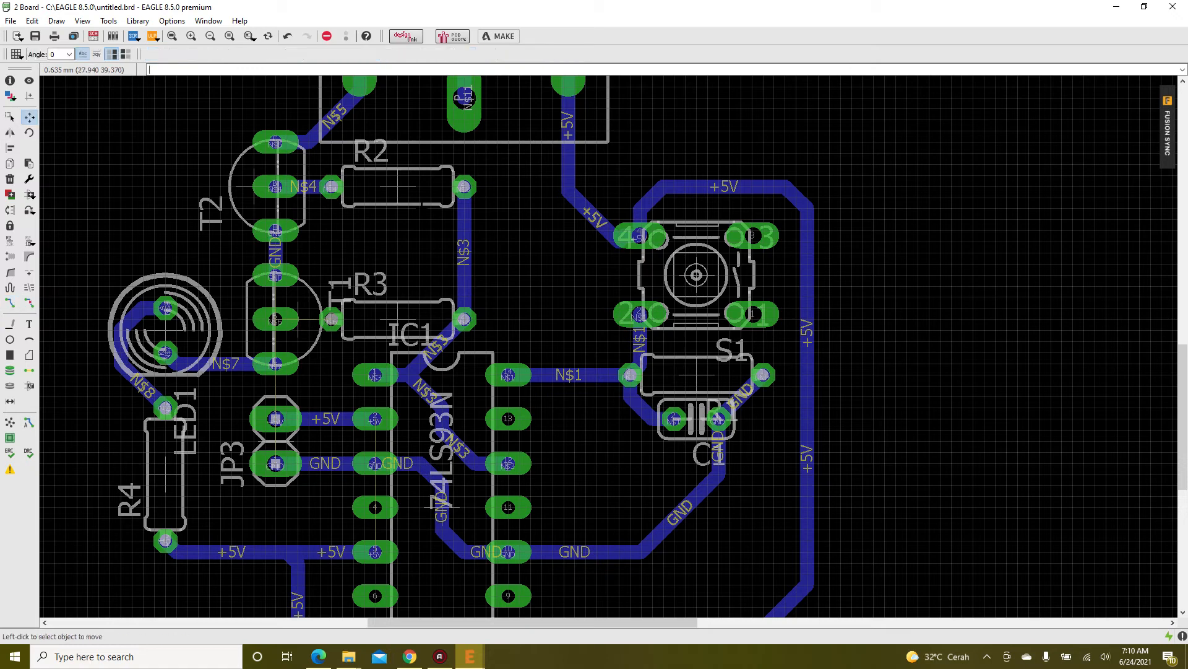
pyautogui.click(397, 186)
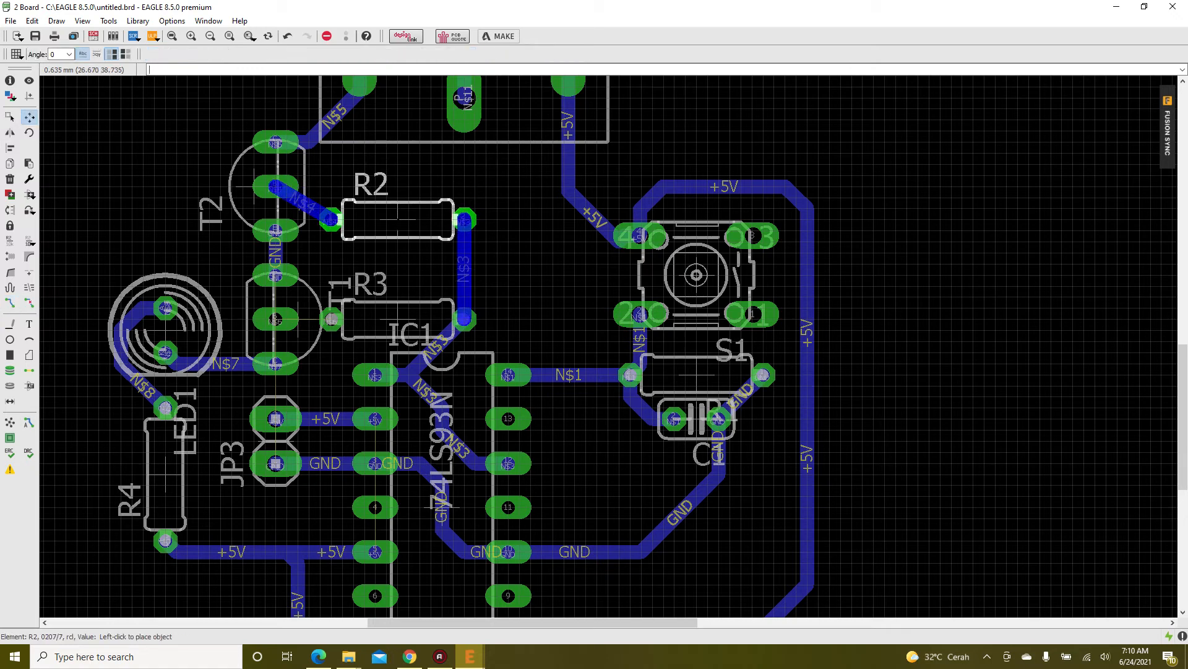
pyautogui.click(397, 231)
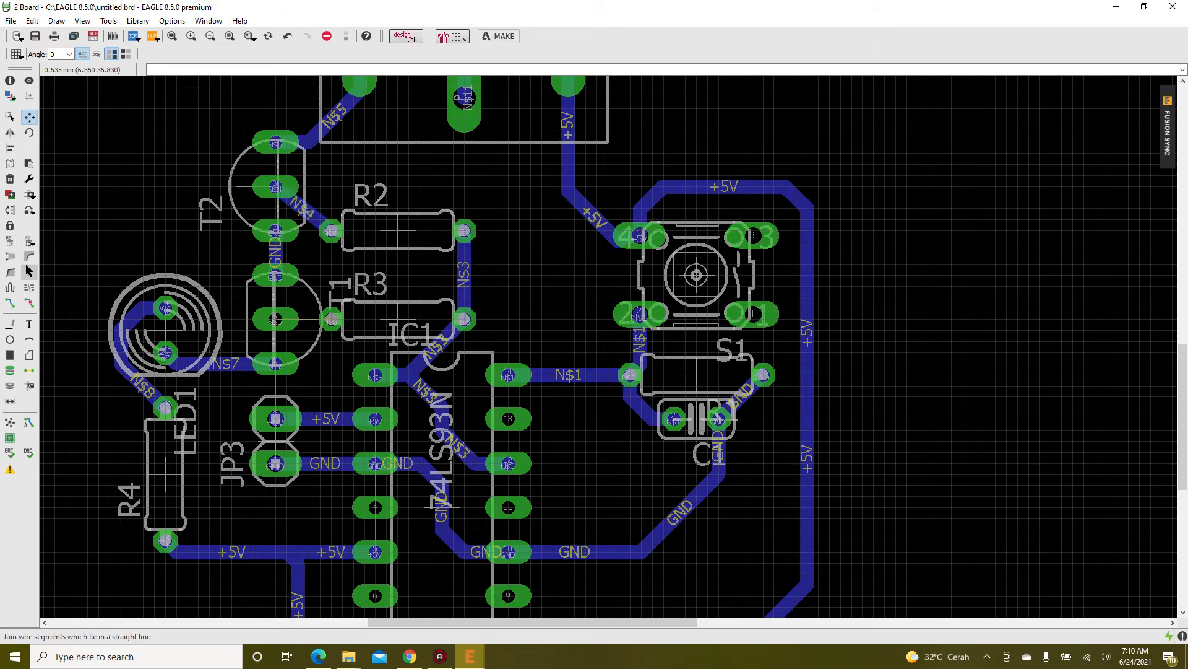
# - Rip up the diagonal N$4 trace and reroute it with a bend from T2's base to R2's pad 1
pyautogui.scroll(4, 345, 196)
pyautogui.click(29, 303)
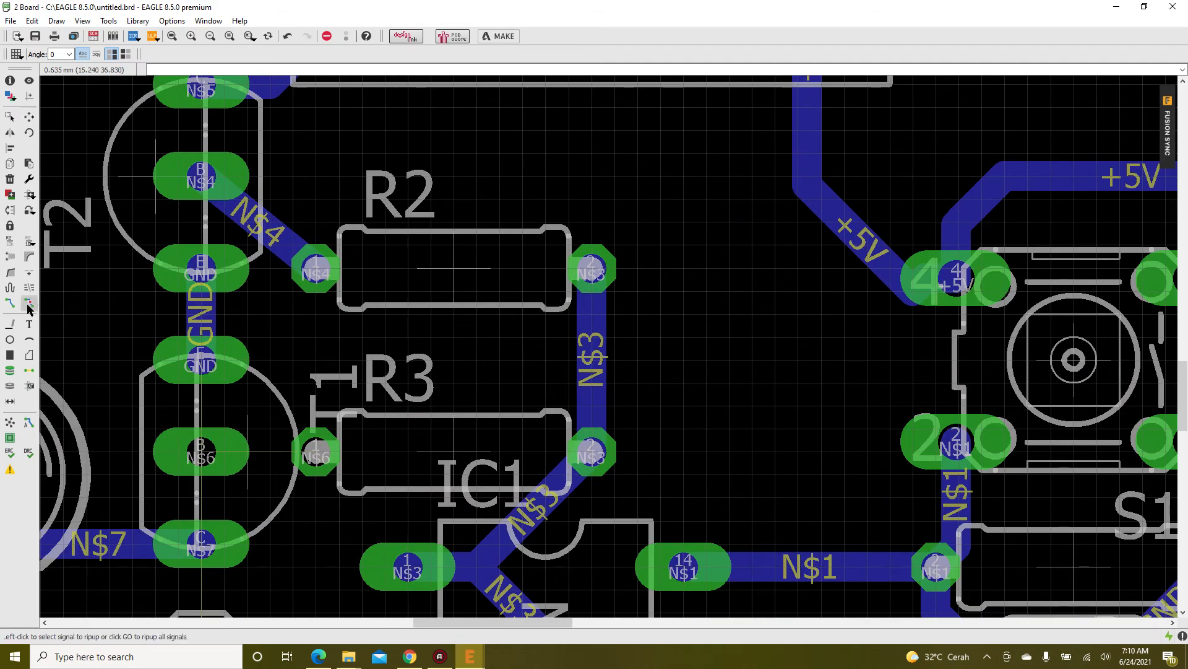
pyautogui.click(289, 247)
pyautogui.click(10, 304)
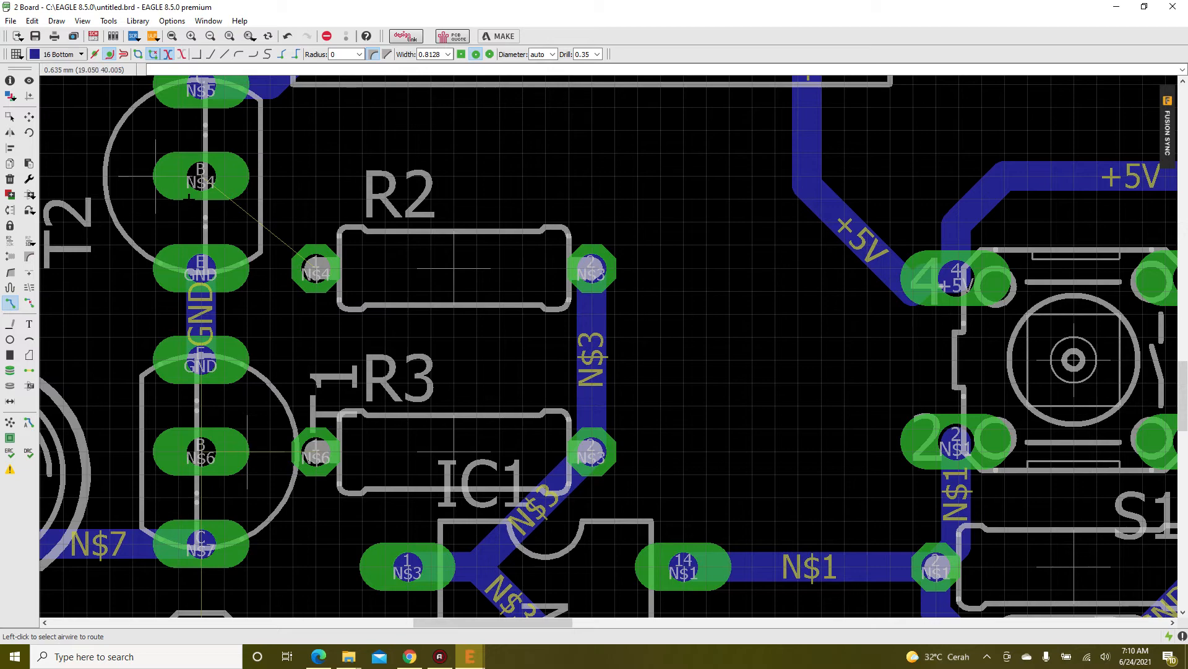
pyautogui.click(202, 177)
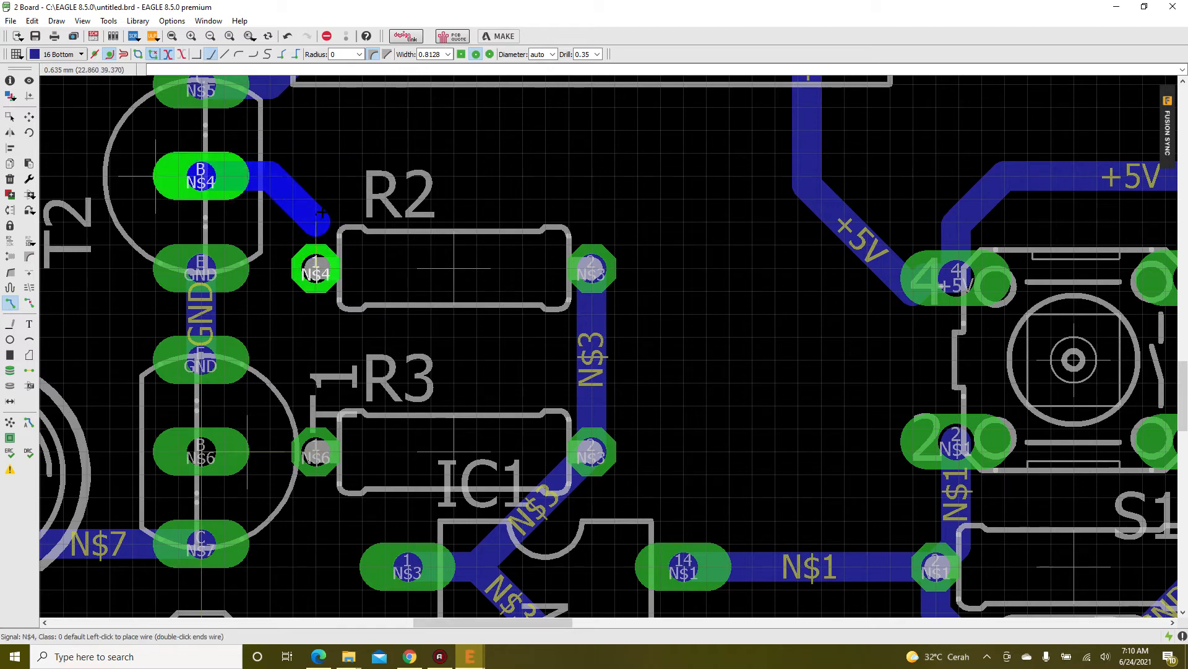
pyautogui.click(315, 272)
# - Route +5V from R4's lower pad up beneath R4 and across to JP3's pin 2
pyautogui.scroll(-4, 319, 238)
pyautogui.scroll(-3, 344, 212)
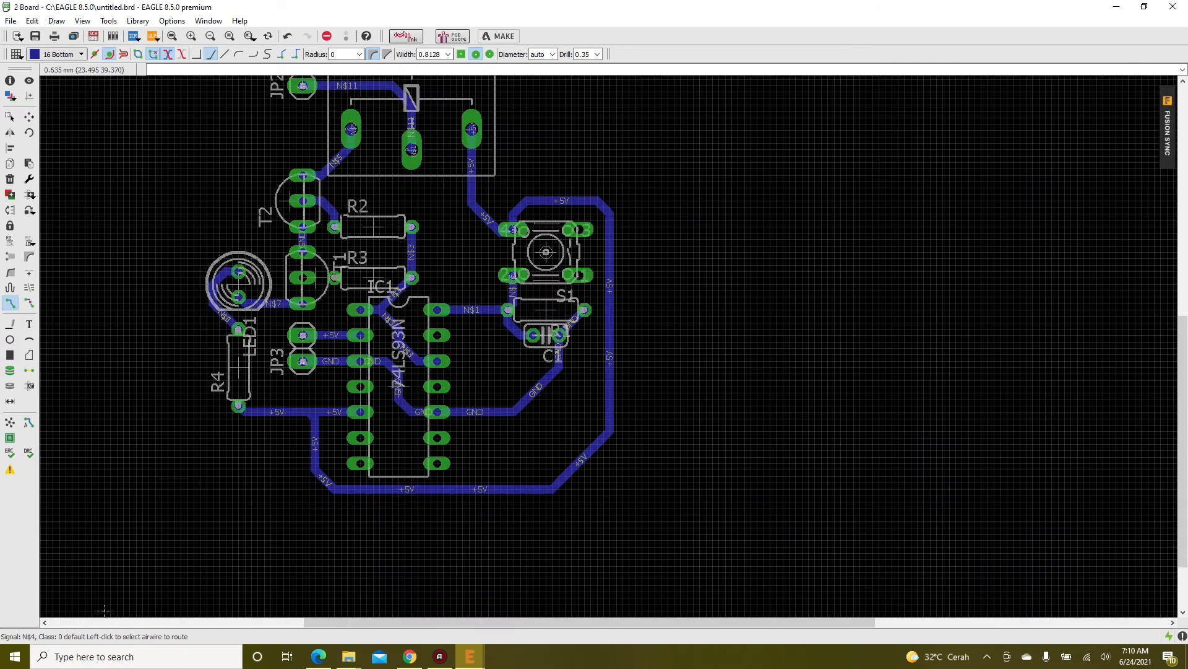
pyautogui.scroll(7, 396, 385)
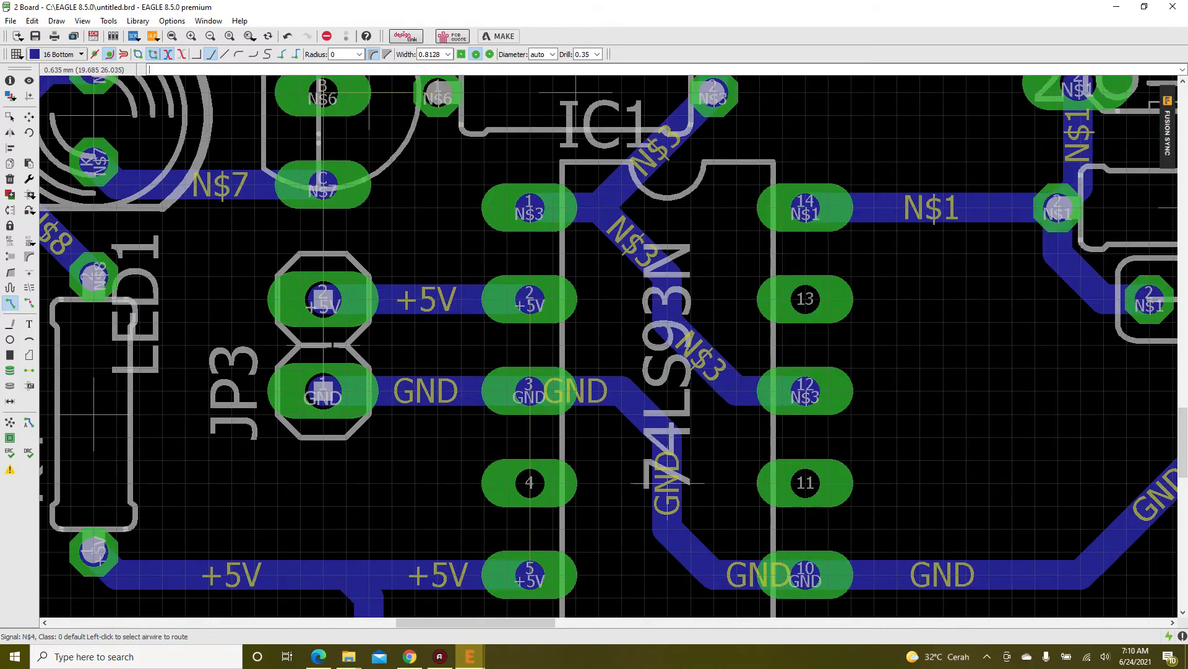
pyautogui.scroll(-3, 372, 365)
pyautogui.scroll(3, 311, 365)
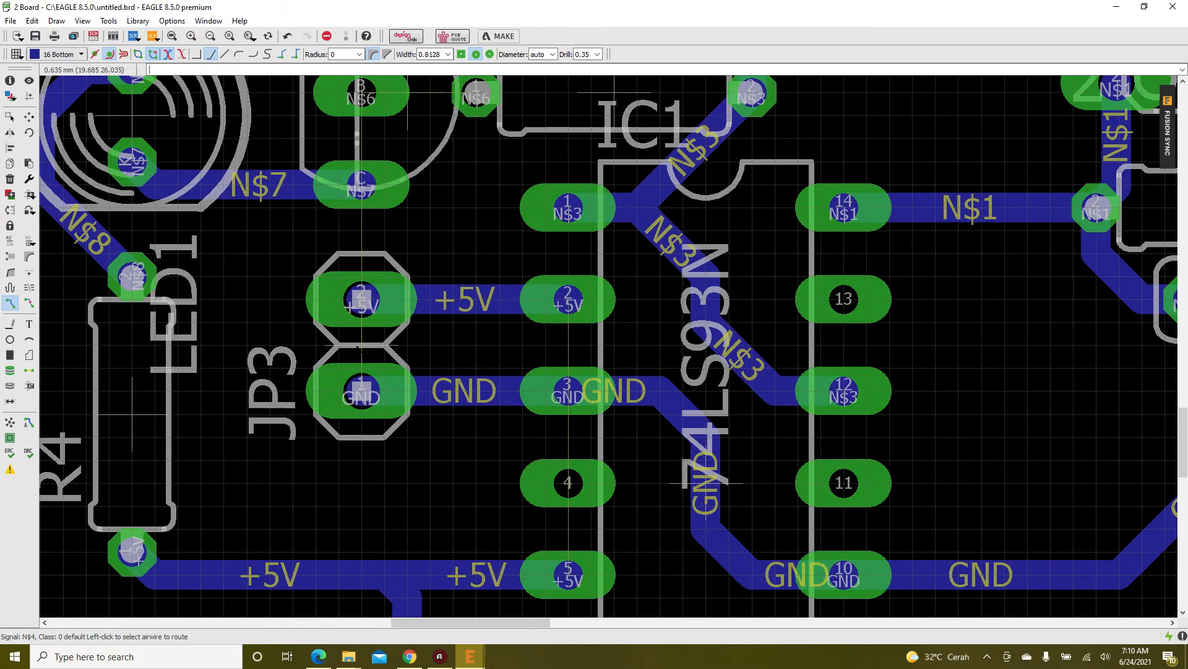
pyautogui.click(132, 550)
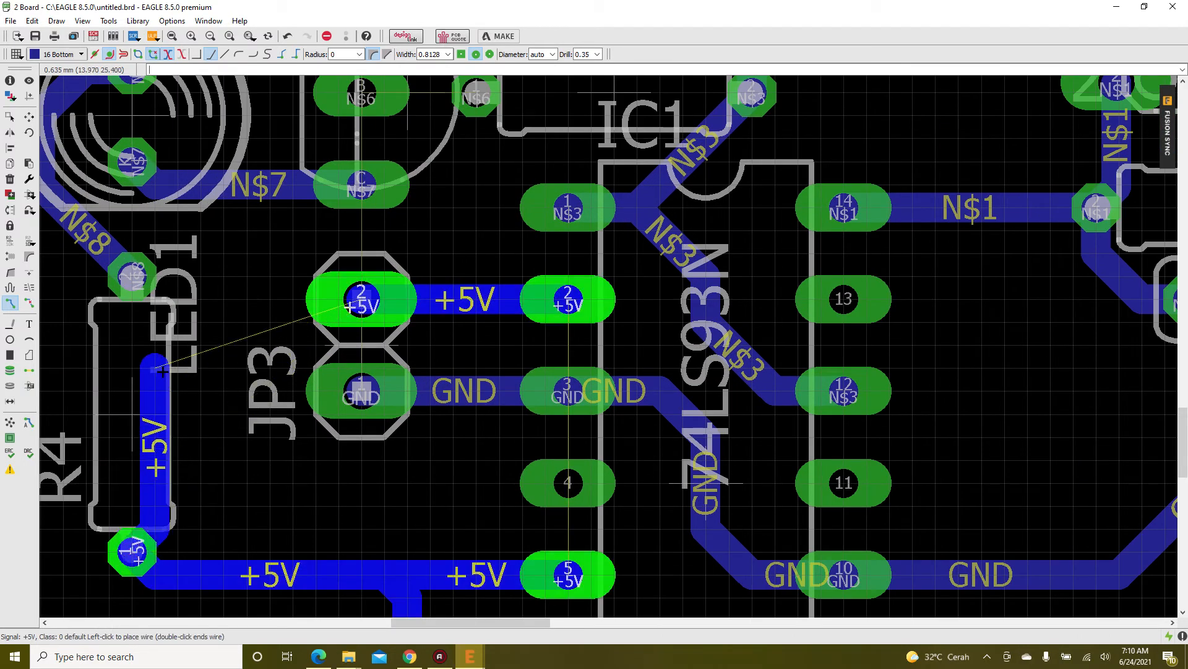
pyautogui.click(271, 299)
pyautogui.click(350, 297)
# - Move R2 up one grid step to widen the gap between R2 and R3
pyautogui.scroll(-6, 350, 297)
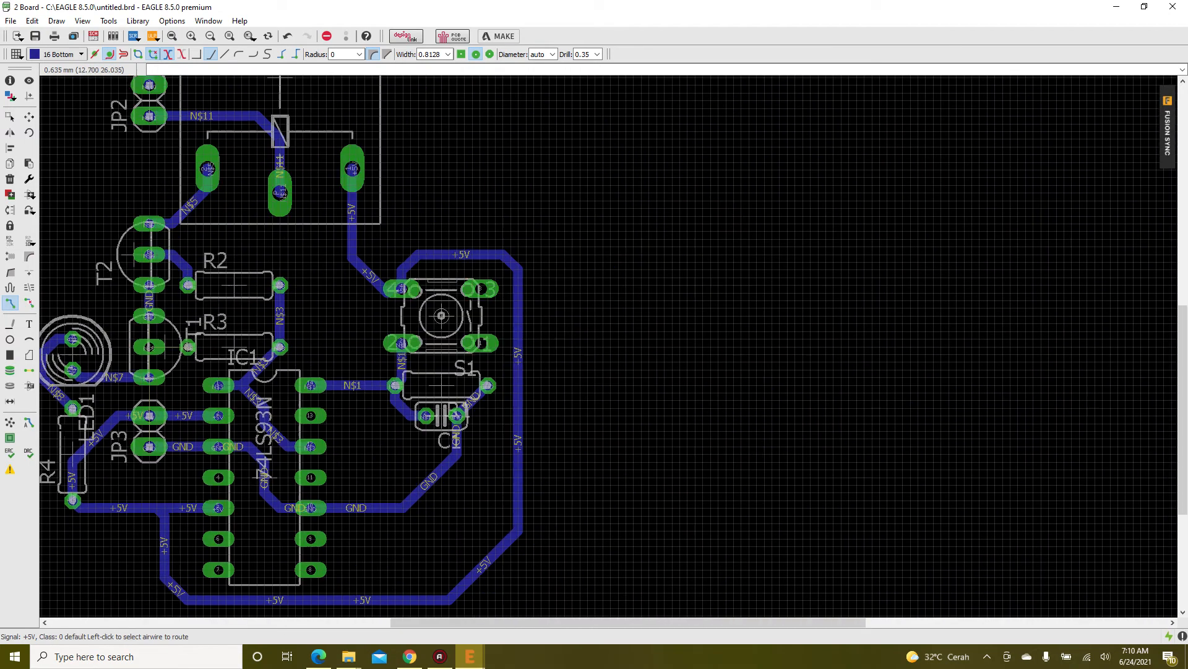
pyautogui.scroll(-2, 341, 307)
pyautogui.scroll(6, 341, 308)
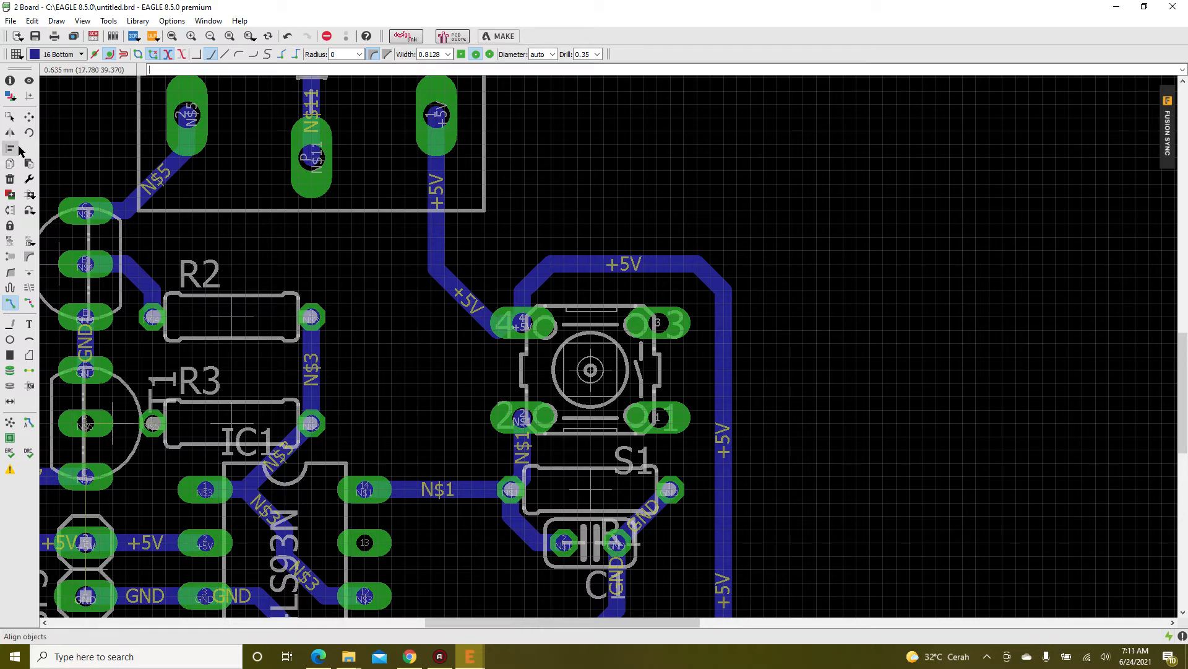
pyautogui.click(29, 116)
pyautogui.scroll(2, 229, 338)
pyautogui.click(233, 309)
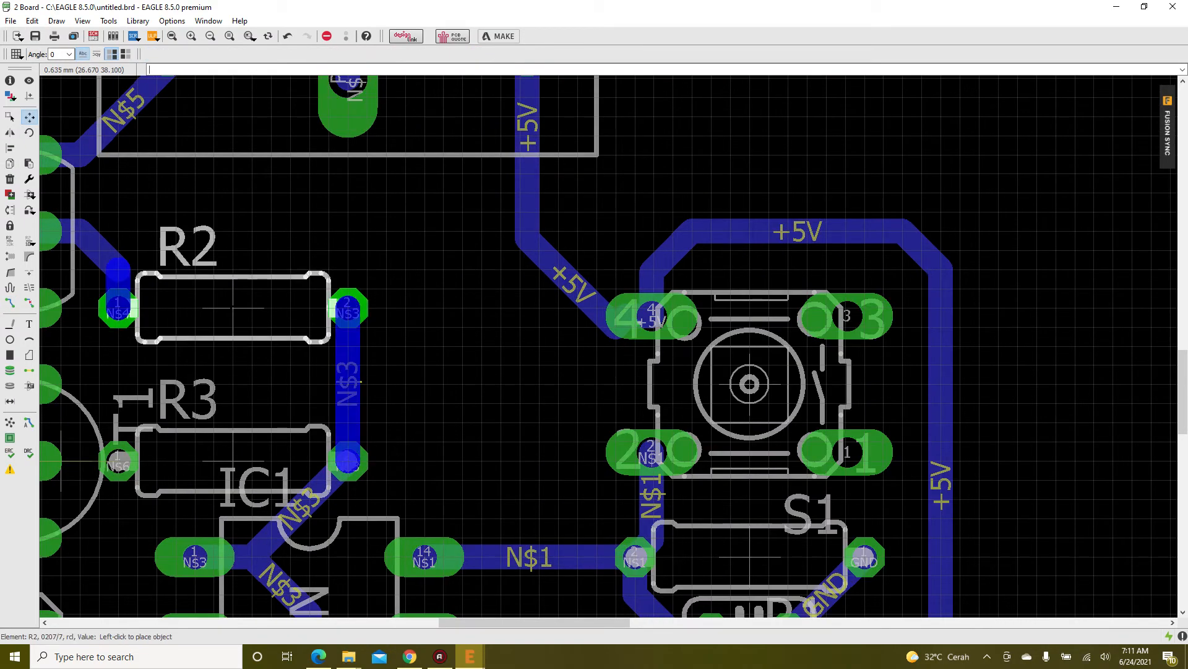
pyautogui.click(232, 289)
# - Route GND from the trace between the T2 and T1 emitters, up through R2, over its pad 2 and down toward S1
pyautogui.scroll(-4, 325, 385)
pyautogui.click(9, 302)
pyautogui.scroll(4, 263, 410)
pyautogui.click(128, 326)
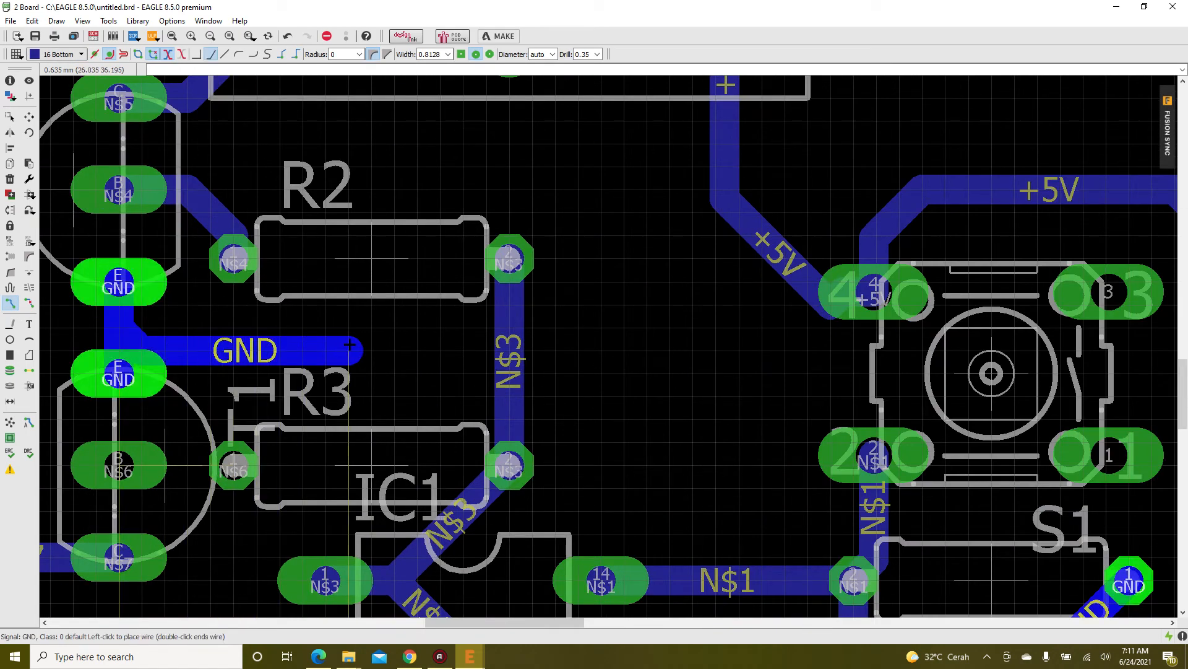
pyautogui.click(325, 344)
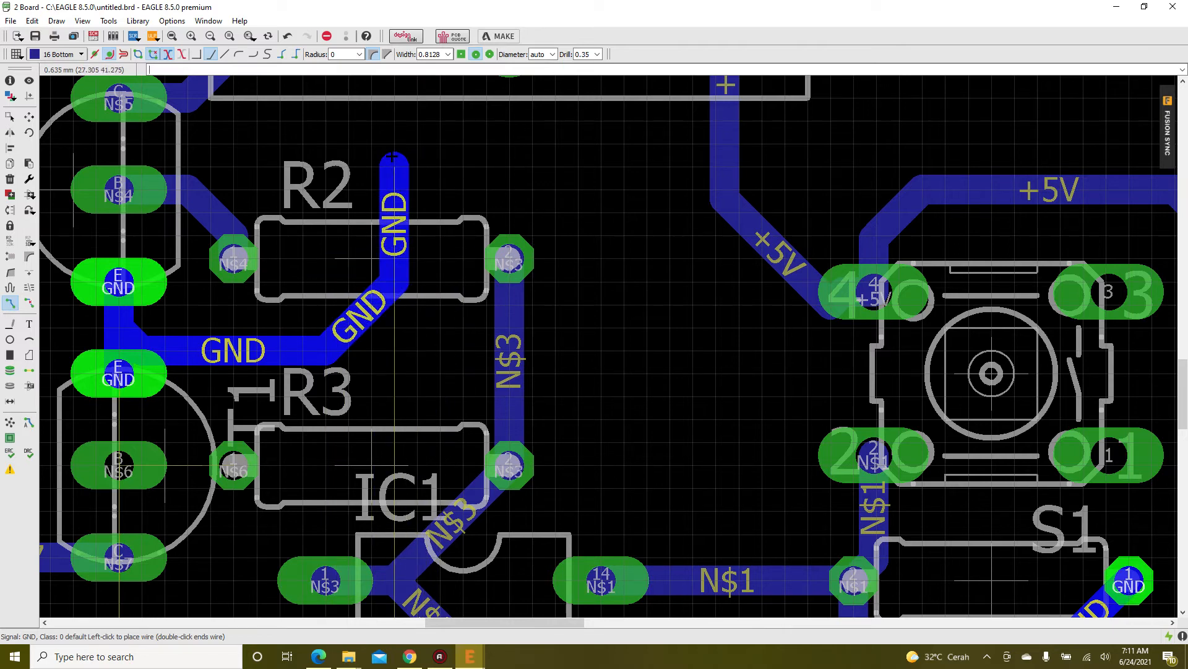
pyautogui.click(394, 166)
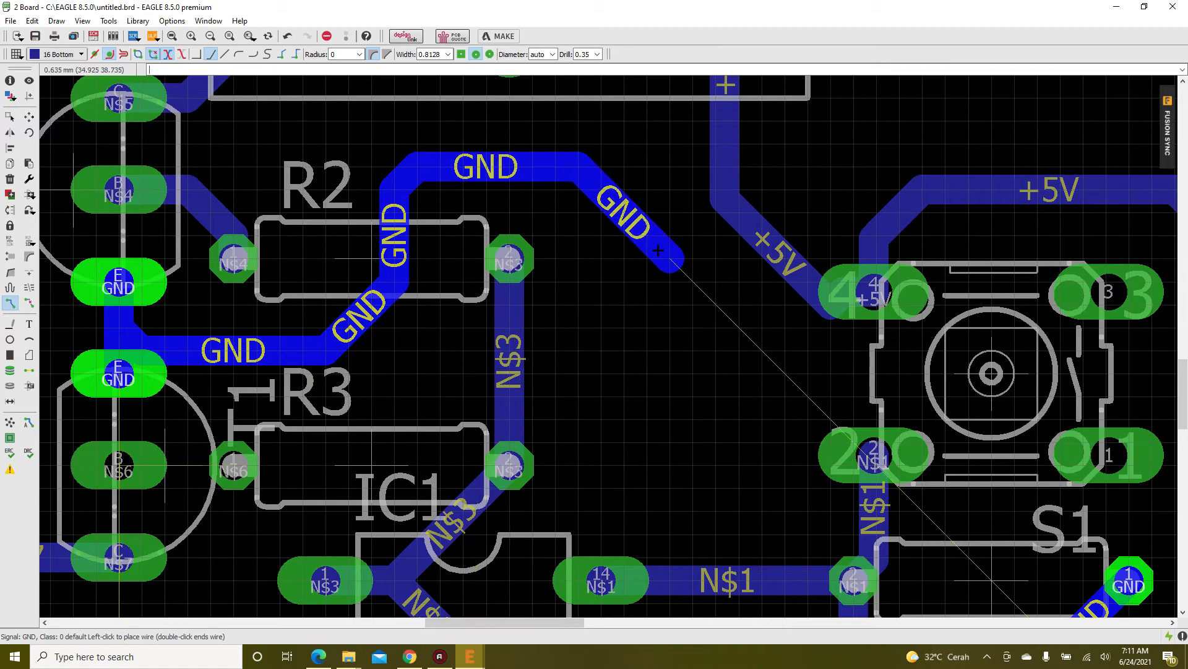
pyautogui.scroll(-4, 671, 262)
pyautogui.scroll(5, 660, 251)
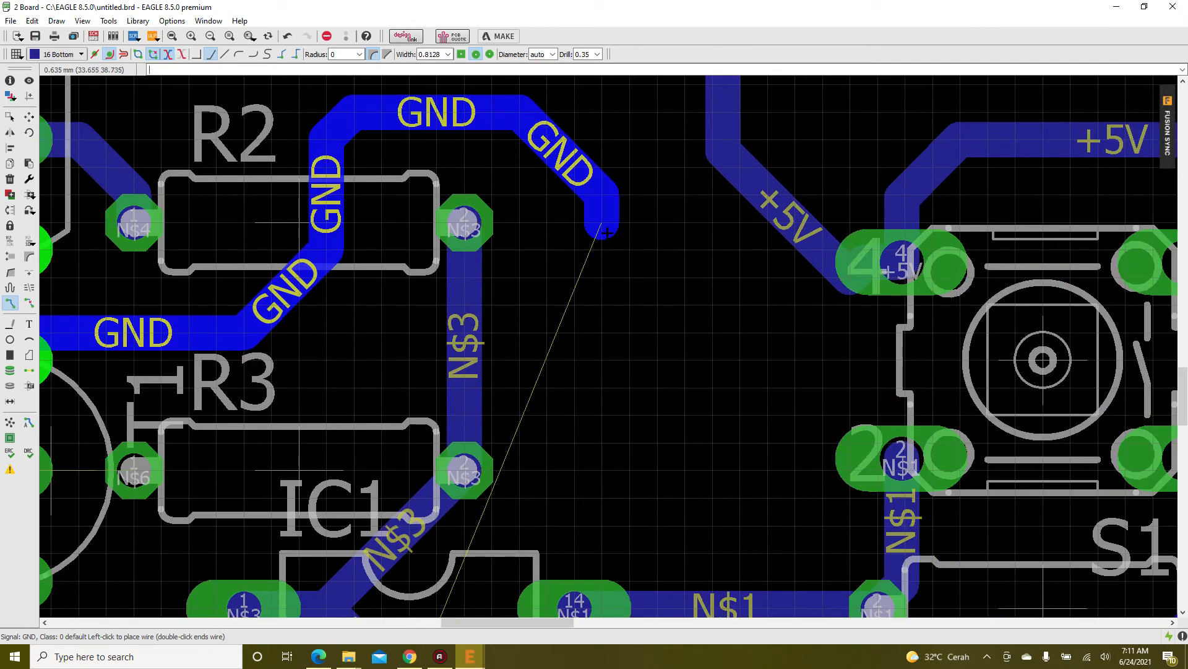
pyautogui.click(629, 300)
pyautogui.click(1034, 353)
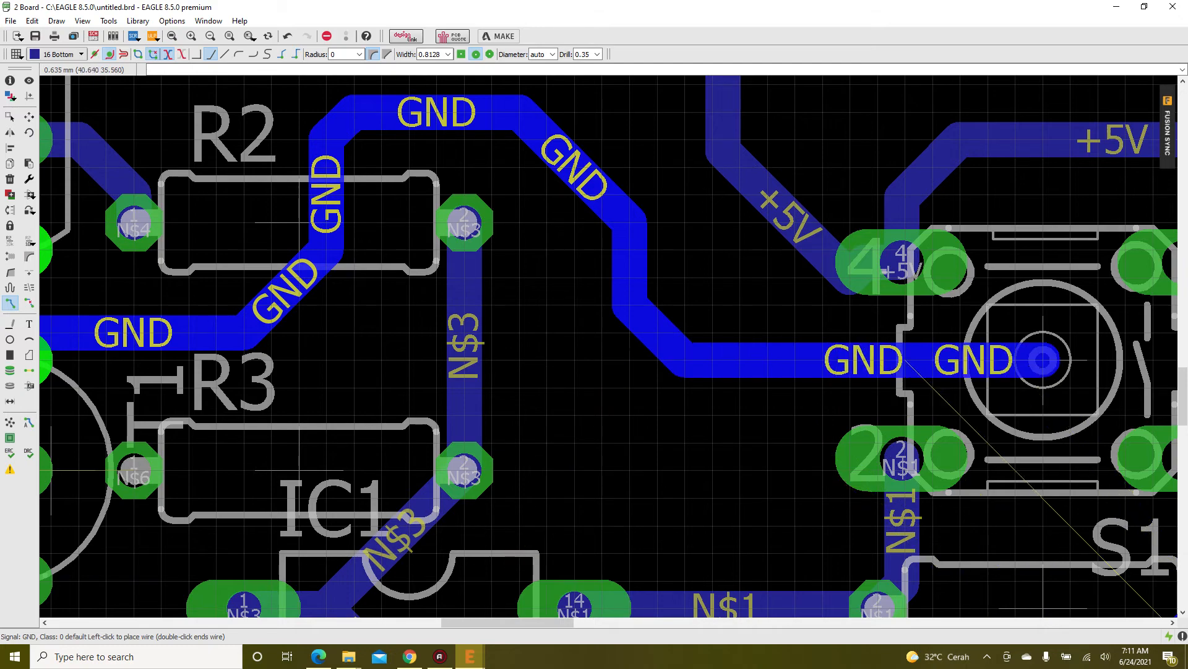
pyautogui.scroll(-5, 1034, 353)
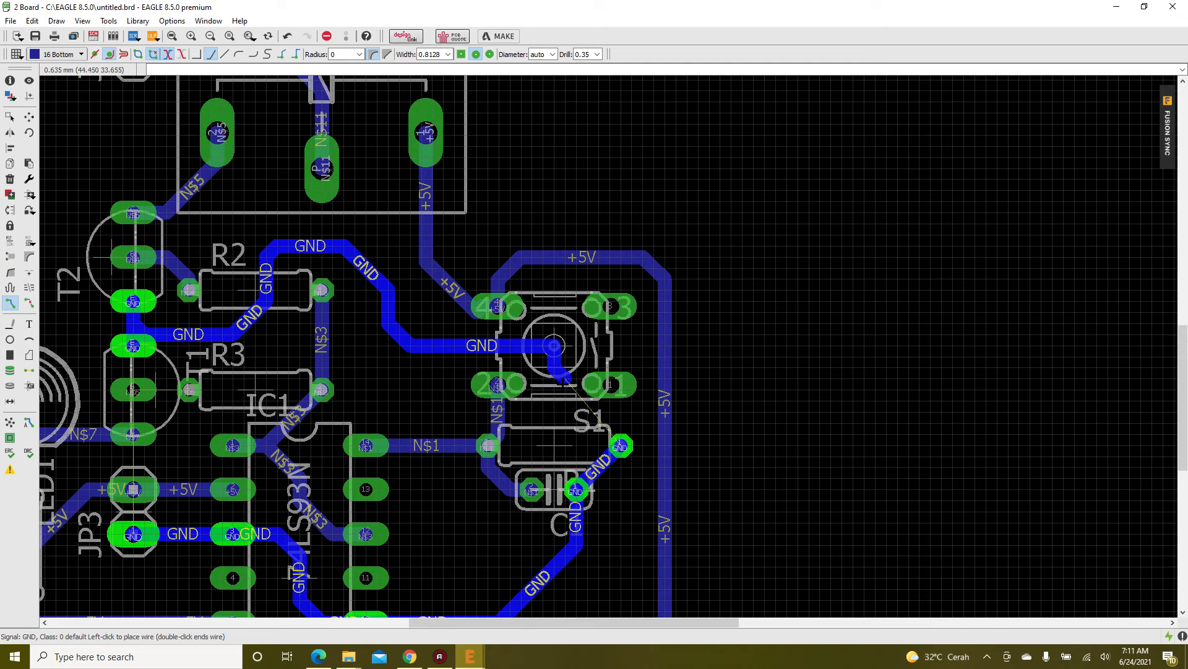
pyautogui.hotkey('ctrl', 'z')
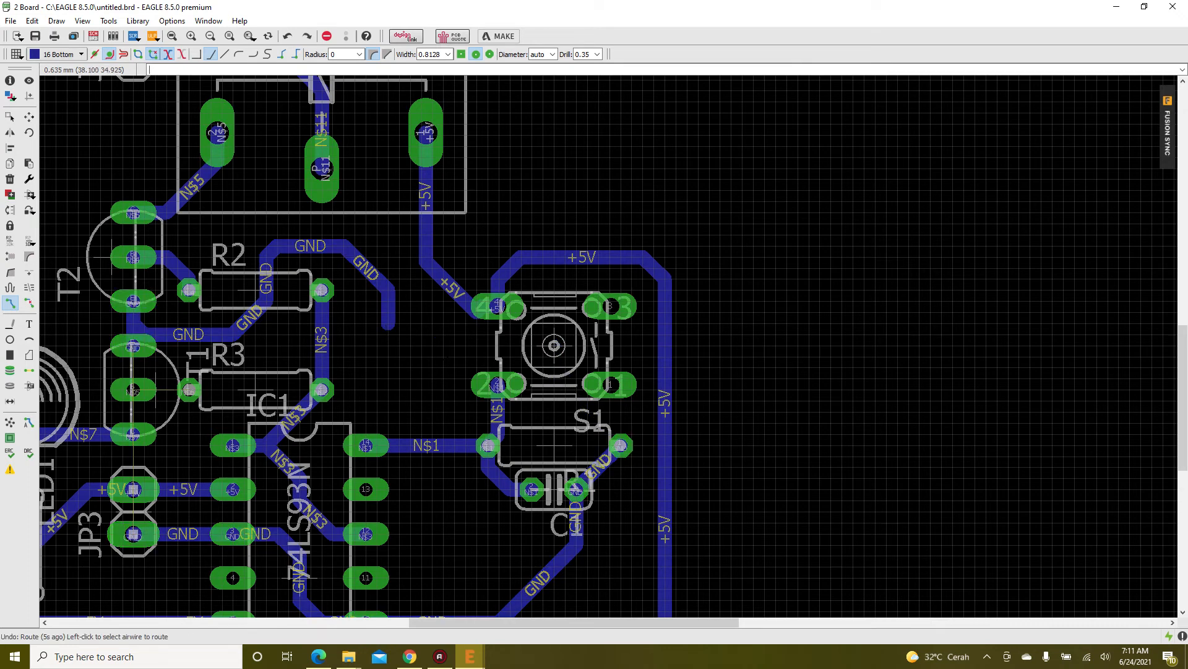
# - Continue the open GND trace through S1's centre and down through the resistor below to C1's GND pad
pyautogui.click(388, 324)
pyautogui.scroll(2, 475, 340)
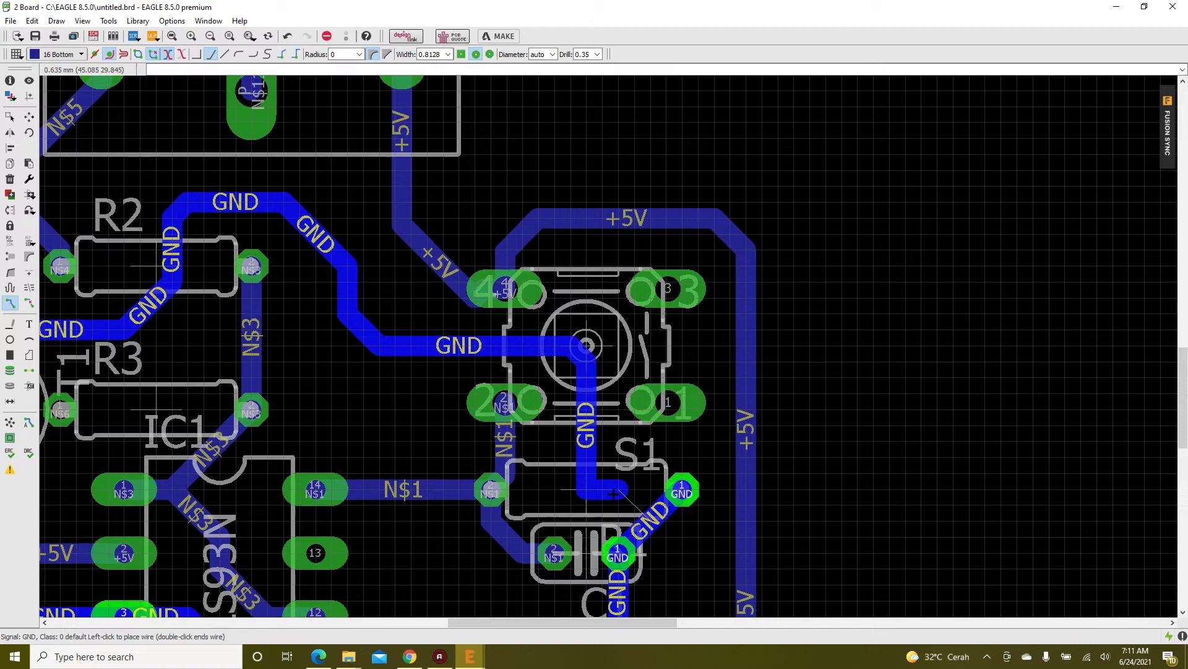
pyautogui.click(617, 554)
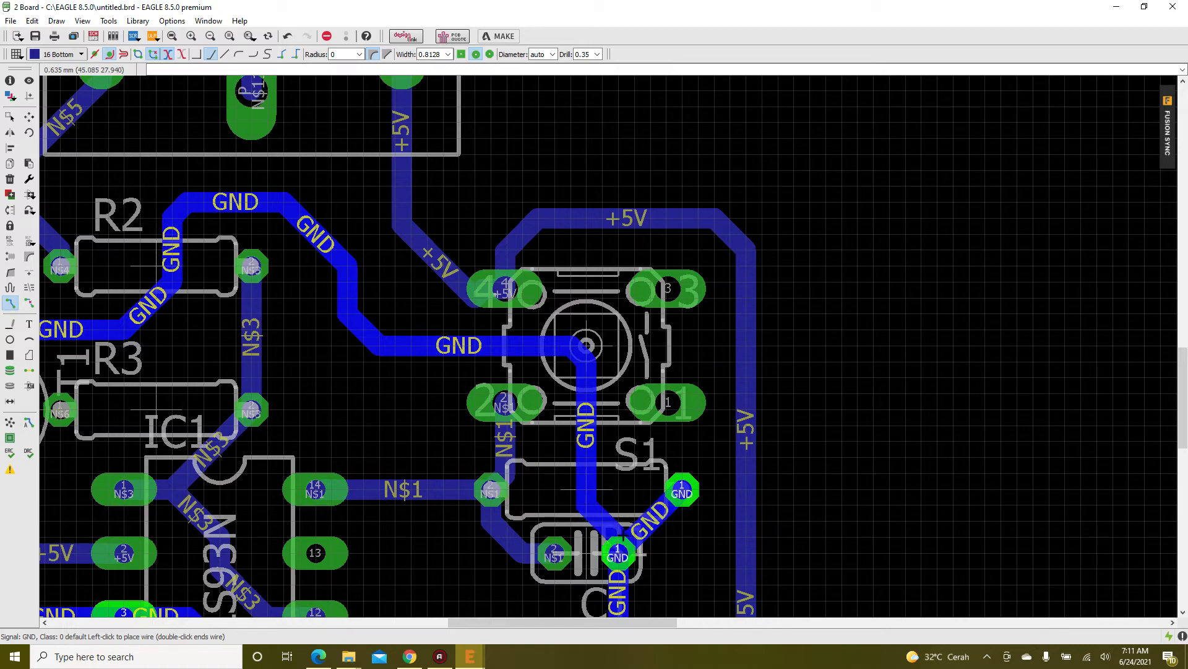
# - Examine the routing over the whole board, from relay K1 and JP2 down to IC1 and the outer +5V loop
pyautogui.scroll(-4, 613, 388)
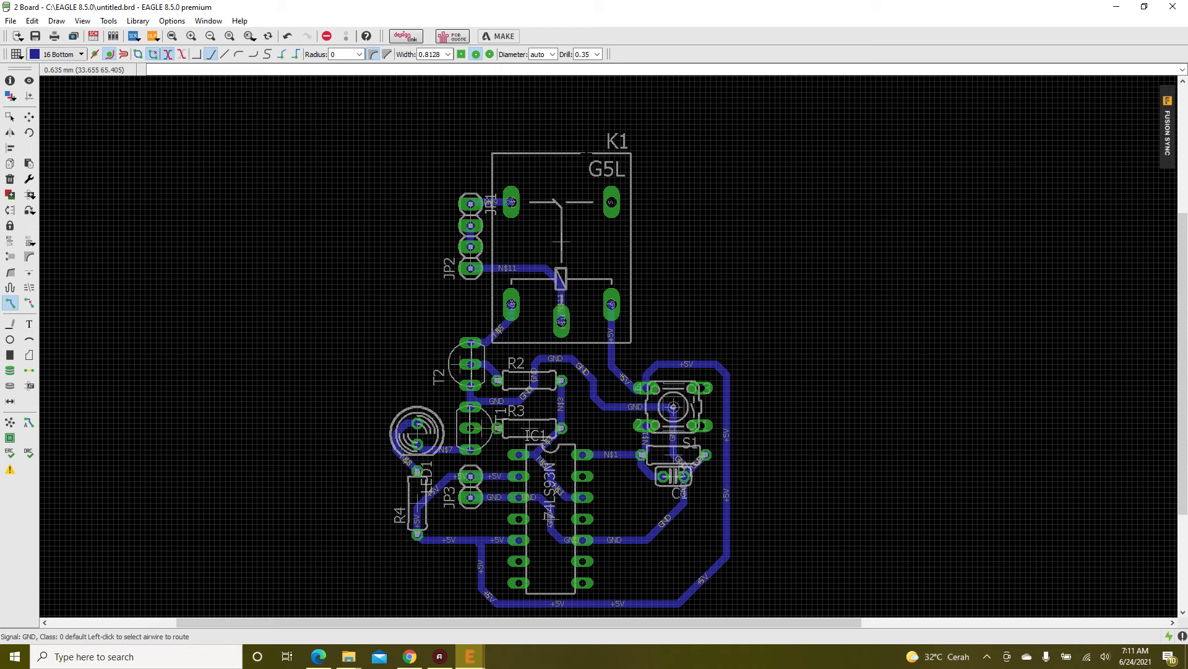
pyautogui.scroll(-6, 612, 301)
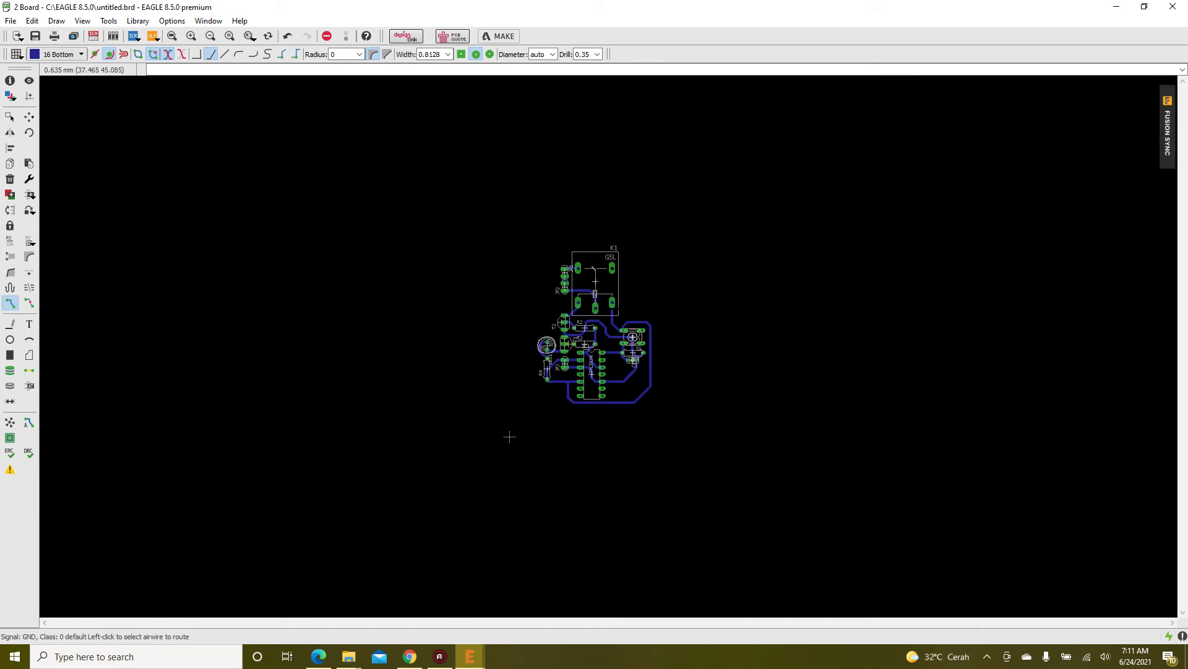
pyautogui.scroll(5, 510, 437)
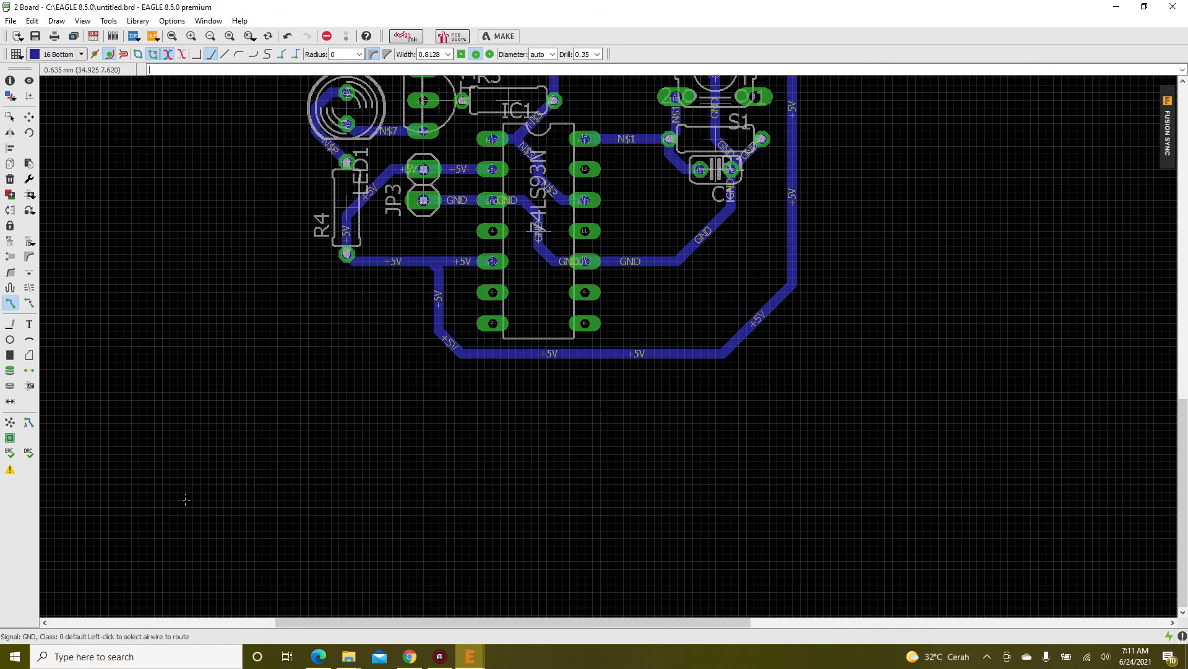
pyautogui.scroll(-4, 438, 438)
pyautogui.scroll(5, 437, 437)
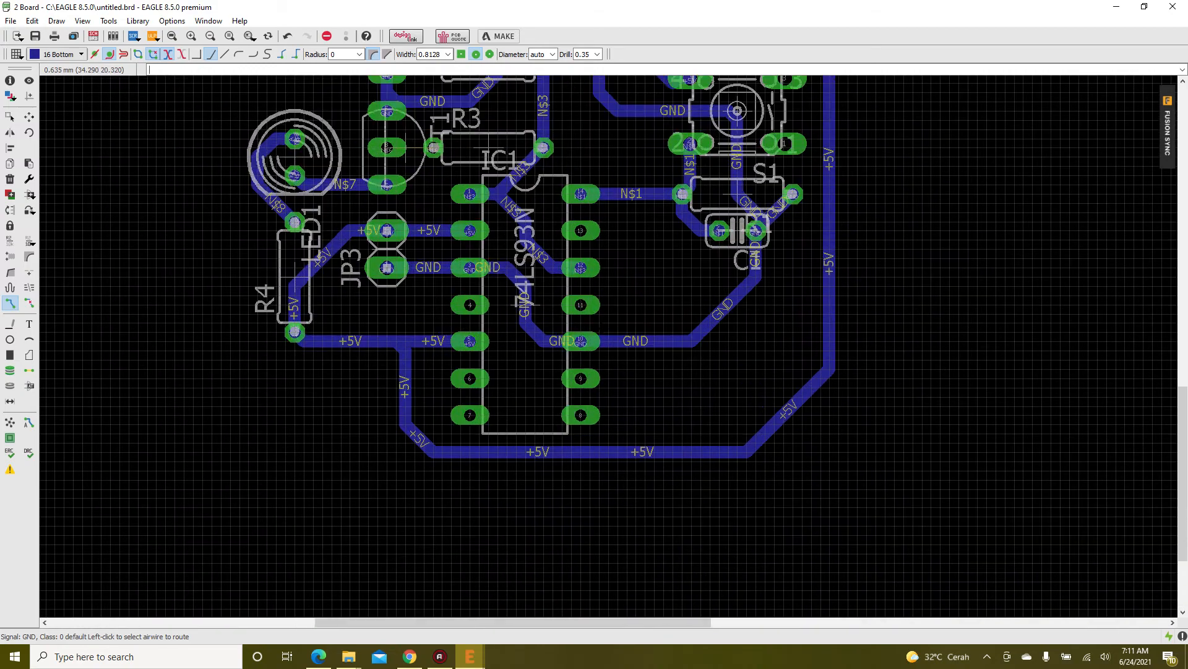
pyautogui.scroll(-3, 526, 304)
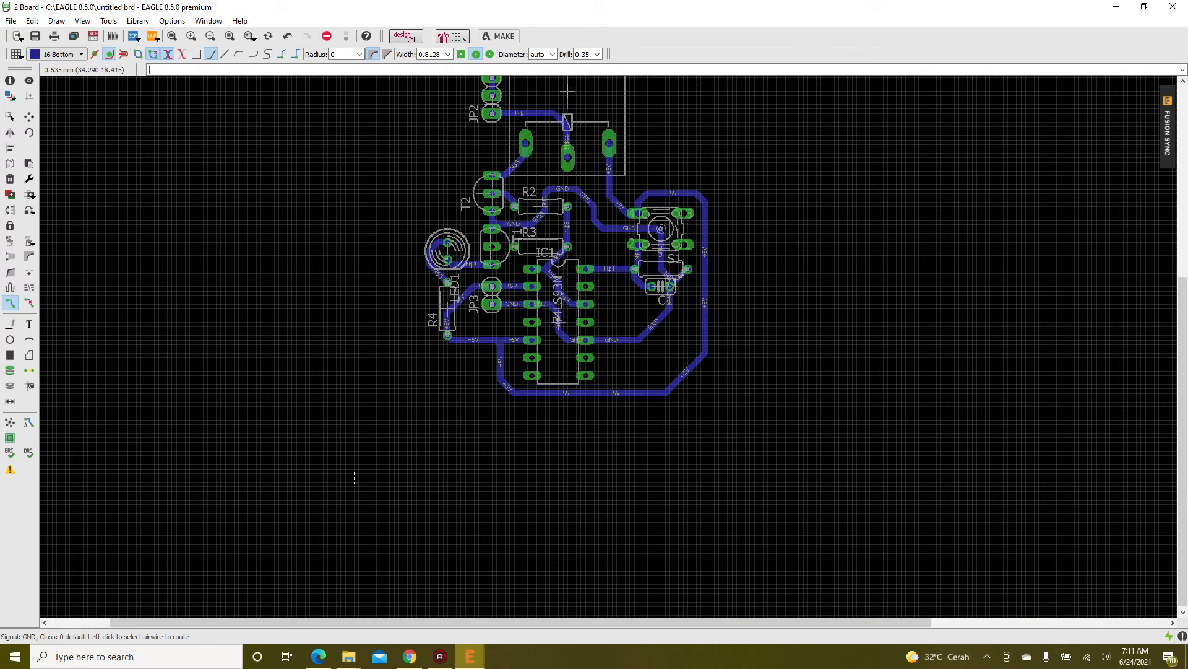
pyautogui.scroll(-3, 354, 477)
pyautogui.scroll(5, 416, 411)
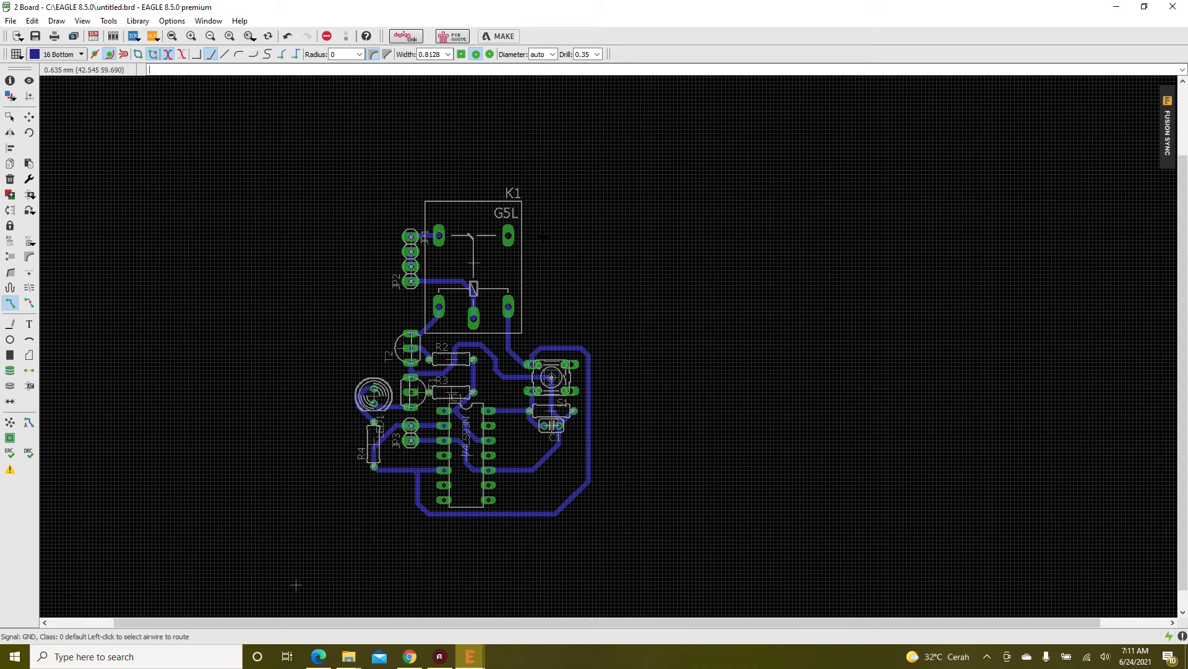
pyautogui.scroll(3, 471, 288)
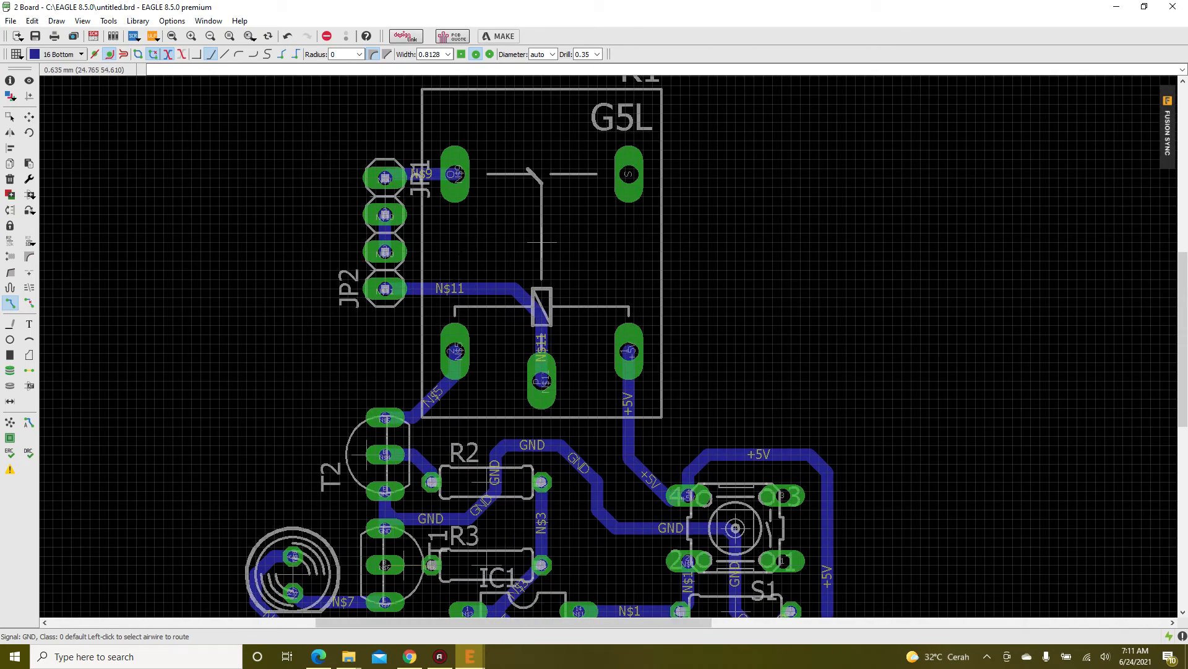
pyautogui.scroll(-3, 346, 477)
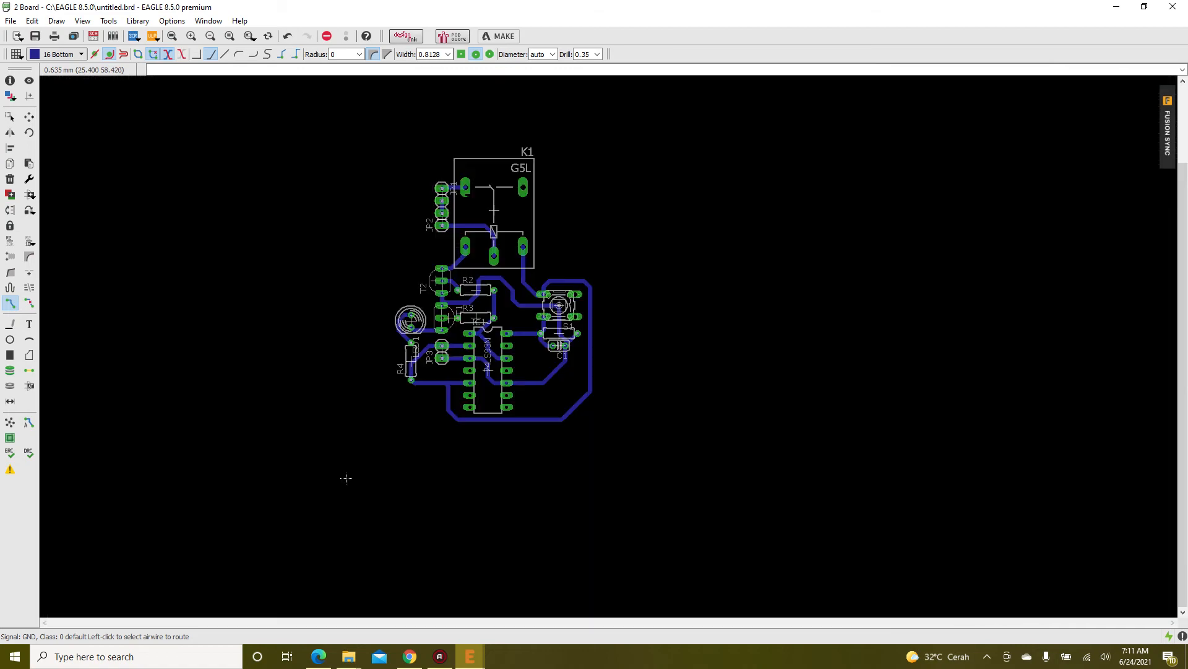
# - Set up the Line tool on layer 20 Dimension with width 0.2 and a right-angle bend style
pyautogui.click(15, 329)
pyautogui.click(77, 55)
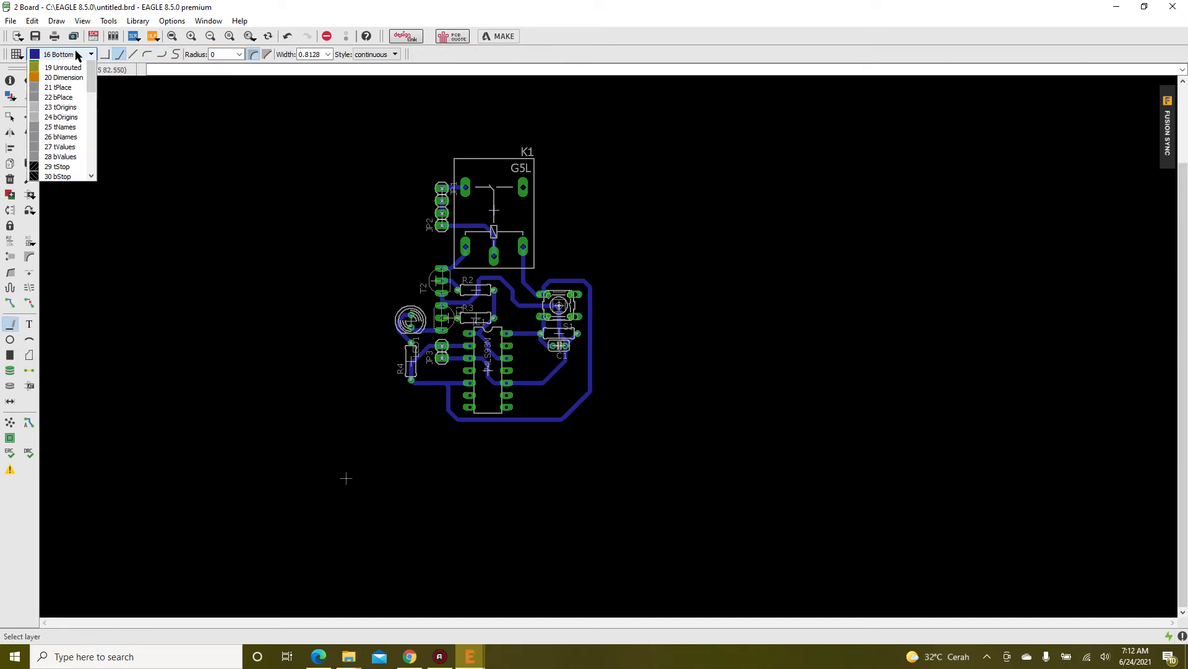
pyautogui.click(68, 116)
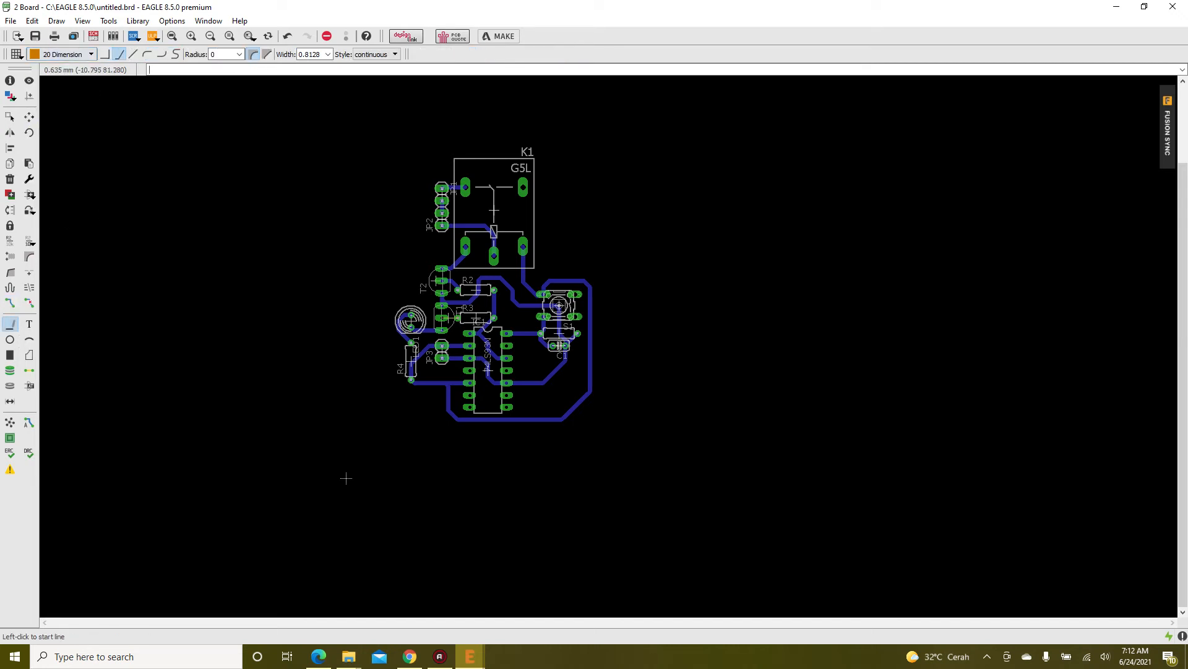
pyautogui.click(328, 55)
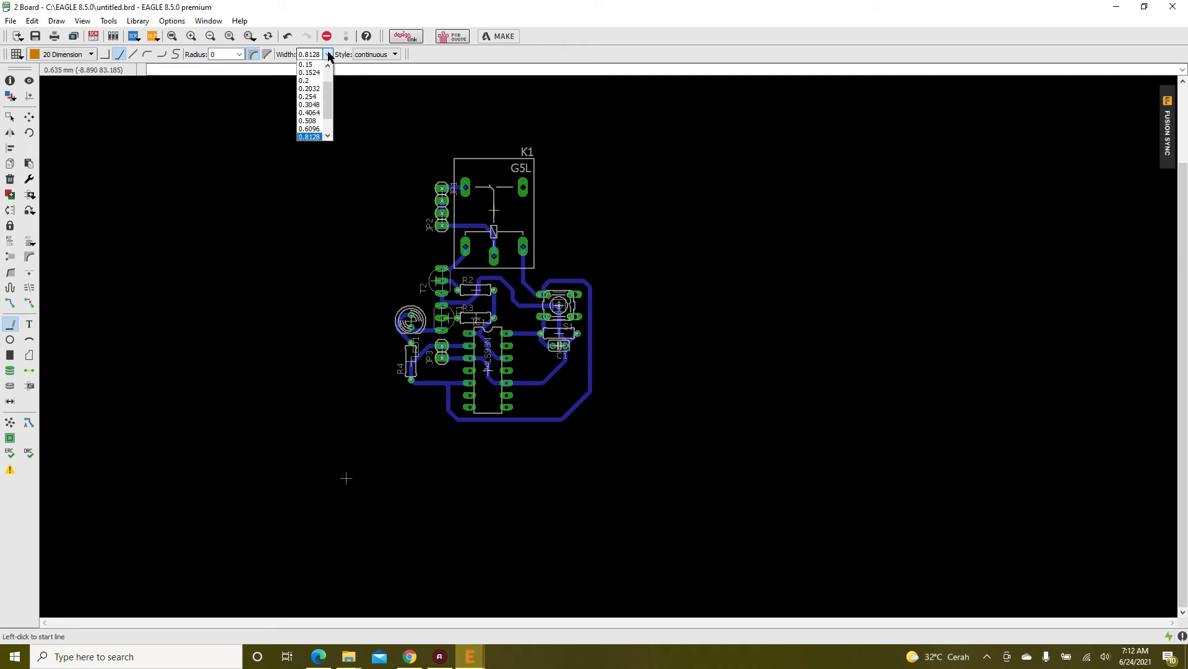
pyautogui.click(310, 81)
pyautogui.scroll(4, 346, 477)
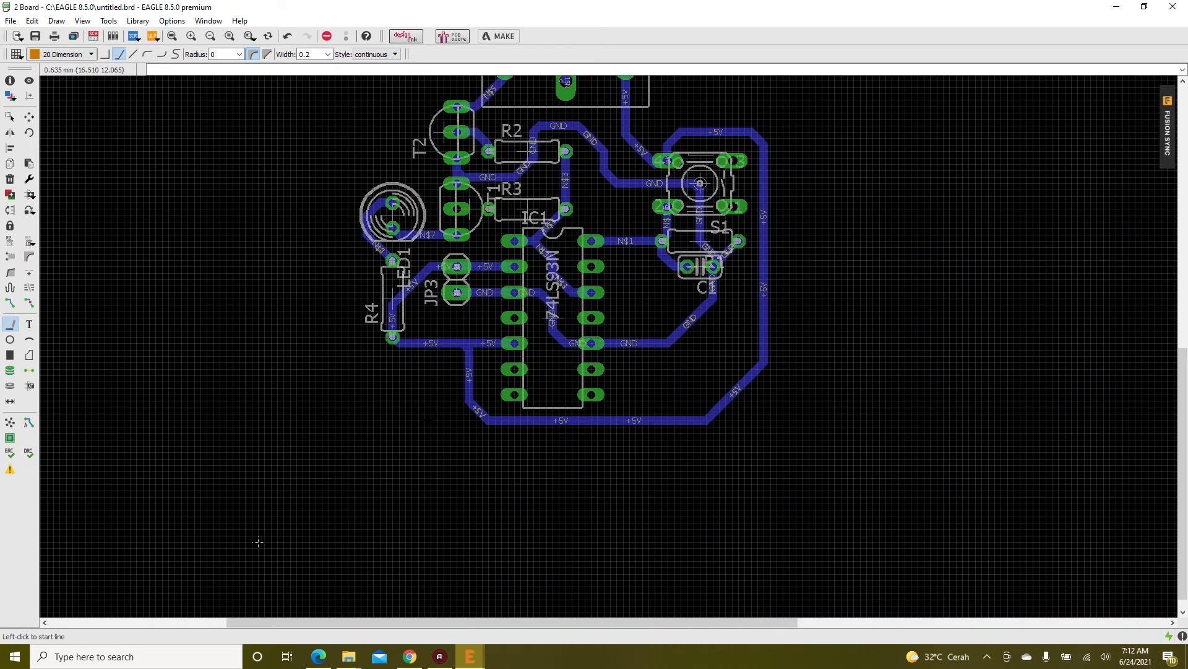
pyautogui.click(107, 55)
pyautogui.scroll(2, 258, 542)
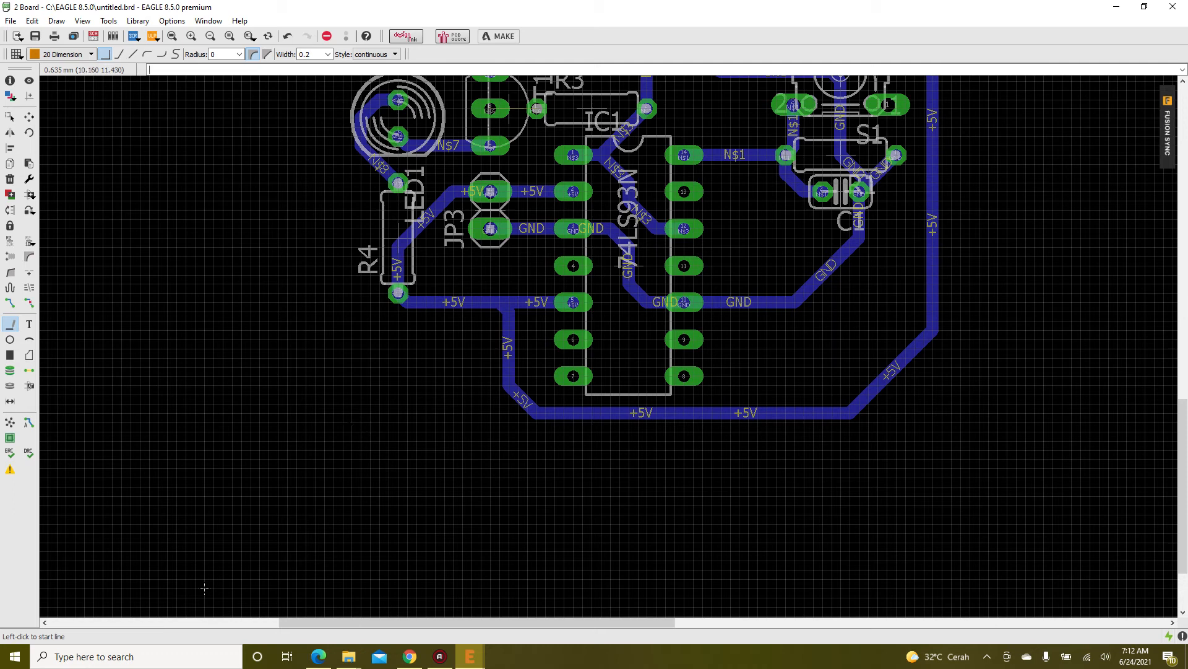
# - Draw a closed rectangular board outline, about 41.9 mm wide and 56.5 mm high, around all components and traces
pyautogui.click(352, 431)
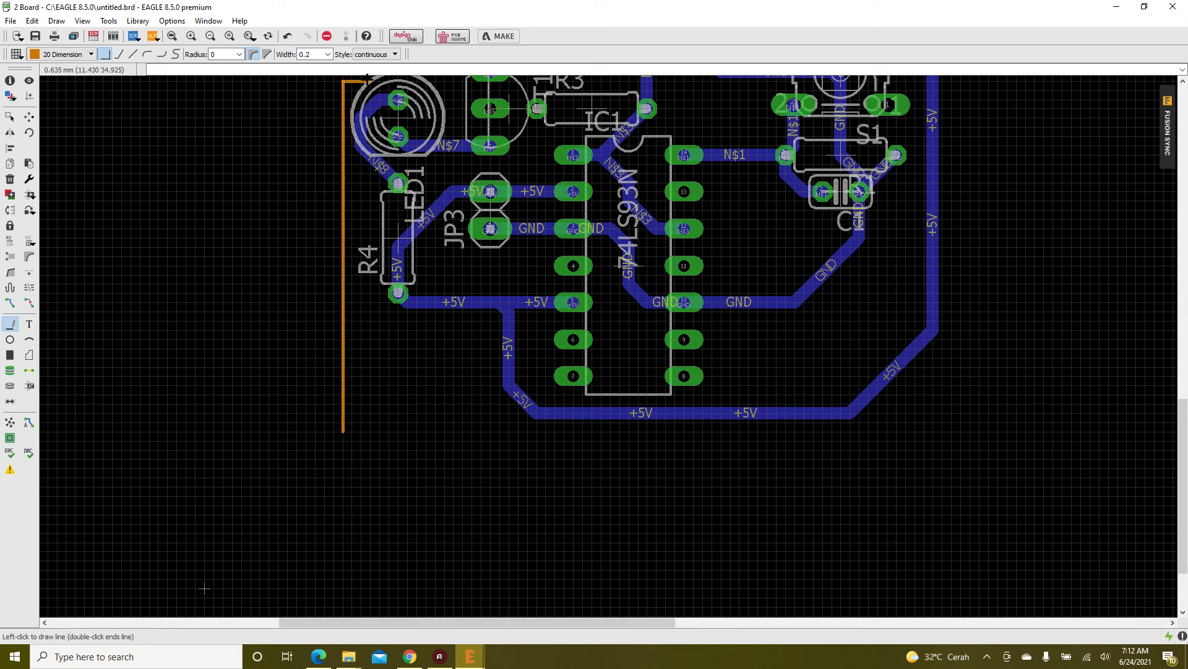
pyautogui.scroll(-5, 323, 489)
pyautogui.scroll(5, 568, 402)
pyautogui.scroll(-2, 604, 402)
pyautogui.scroll(-2, 605, 380)
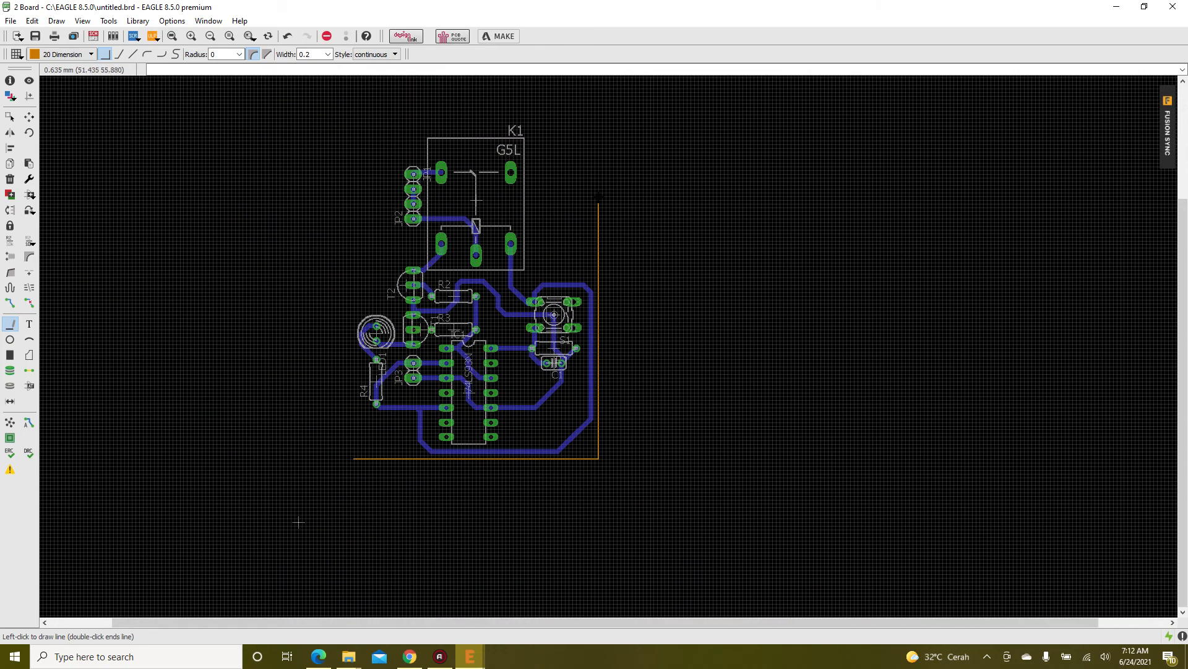
pyautogui.click(598, 130)
pyautogui.scroll(5, 358, 460)
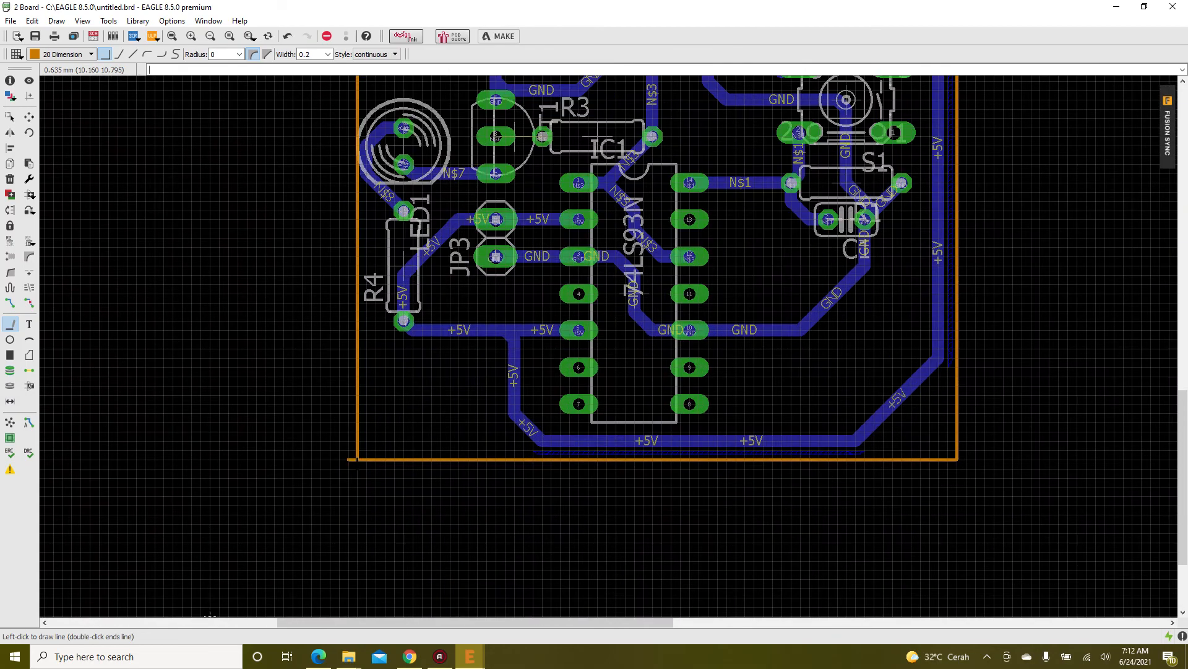
pyautogui.click(348, 459)
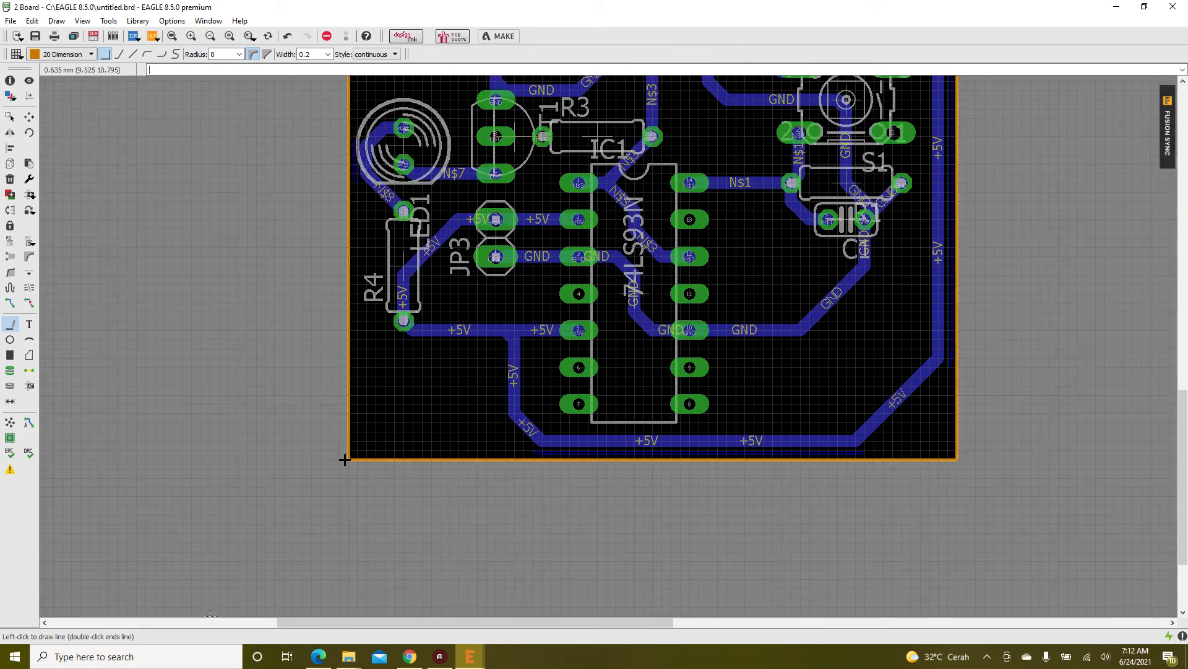
pyautogui.press('Escape')
# - Group the entire board with its outline and move it so the outline's lower-left corner sits at the origin
pyautogui.scroll(-7, 427, 427)
pyautogui.scroll(-2, 399, 398)
pyautogui.click(10, 116)
pyautogui.moveTo(600, 469); pyautogui.dragTo(308, 220)
pyautogui.click(29, 116)
pyautogui.rightClick(356, 487)
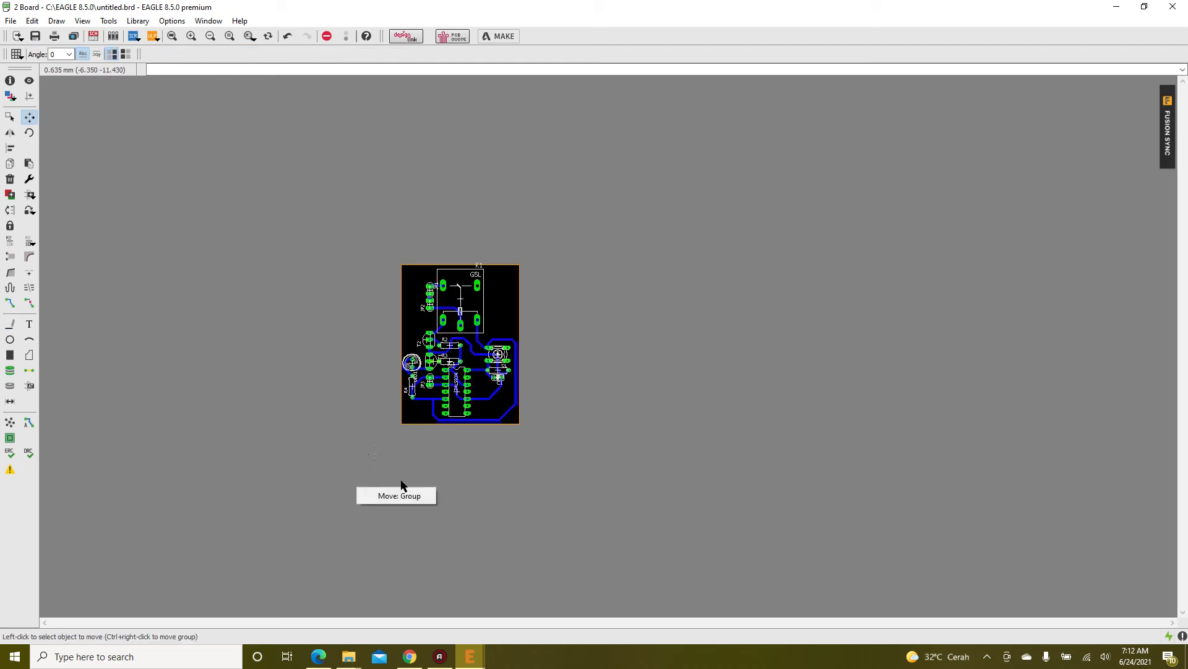
pyautogui.rightClick(398, 439)
pyautogui.click(410, 440)
pyautogui.scroll(5, 390, 456)
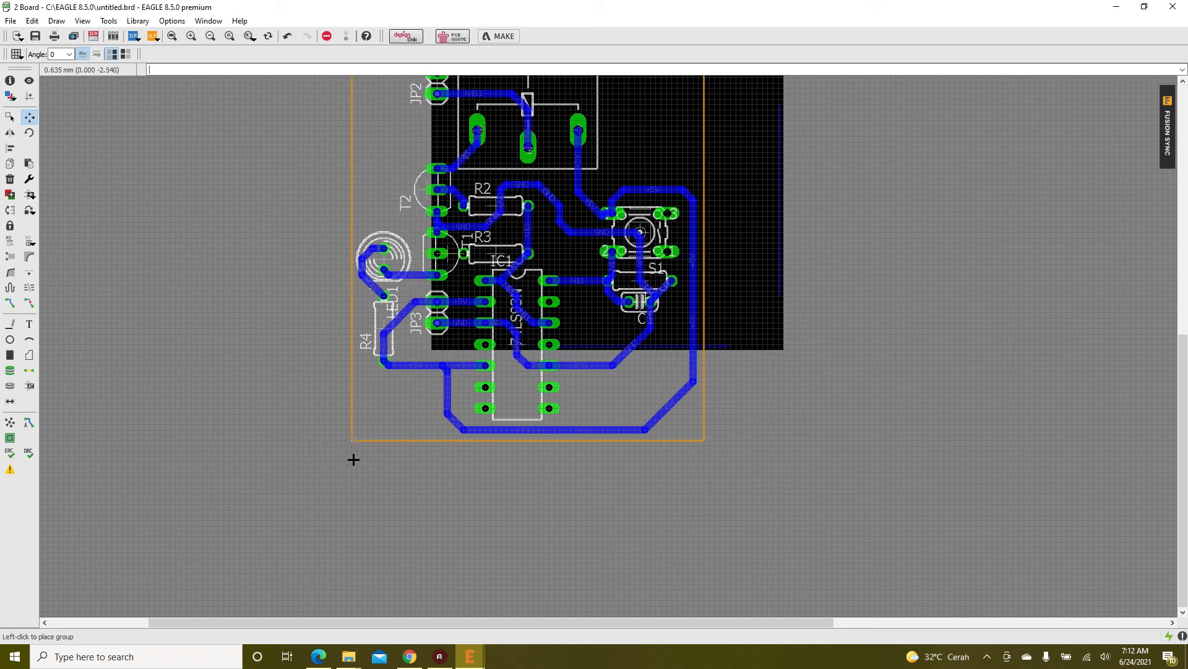
pyautogui.scroll(4, 353, 459)
pyautogui.click(353, 459)
# - Dimension the board outline's height along its right edge and its width along its top edge
pyautogui.scroll(-5, 402, 486)
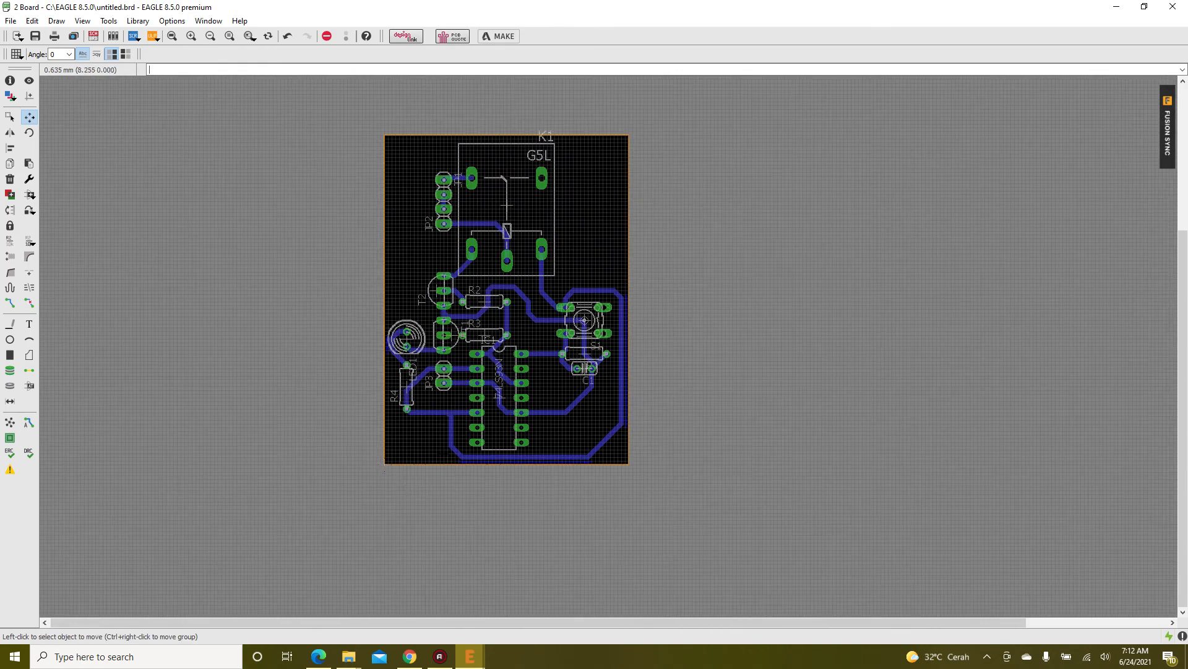
pyautogui.click(11, 403)
pyautogui.click(629, 277)
pyautogui.click(656, 275)
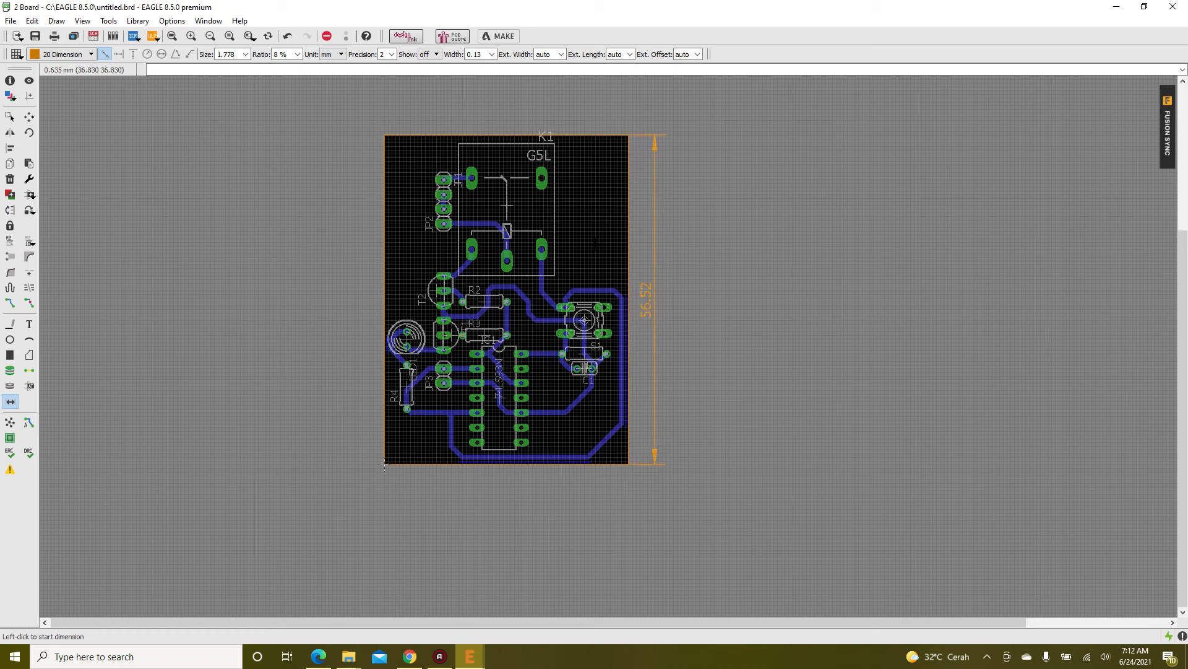
pyautogui.click(500, 135)
pyautogui.click(495, 122)
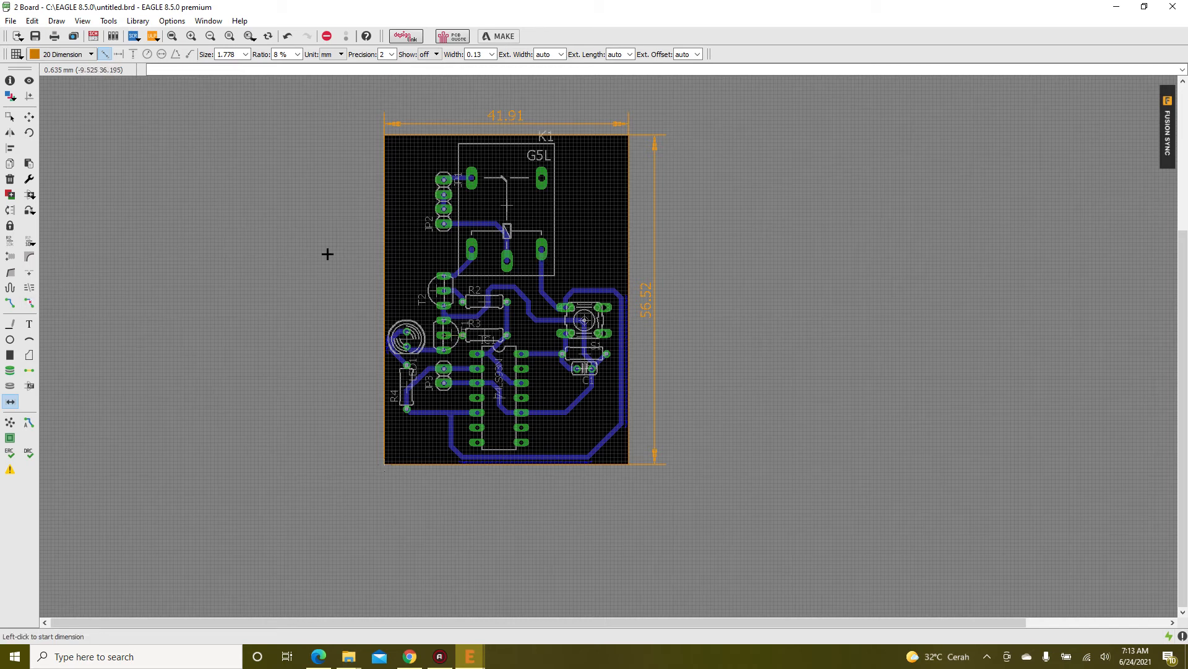
# - Delete the width and height dimensions from the board outline
pyautogui.click(10, 178)
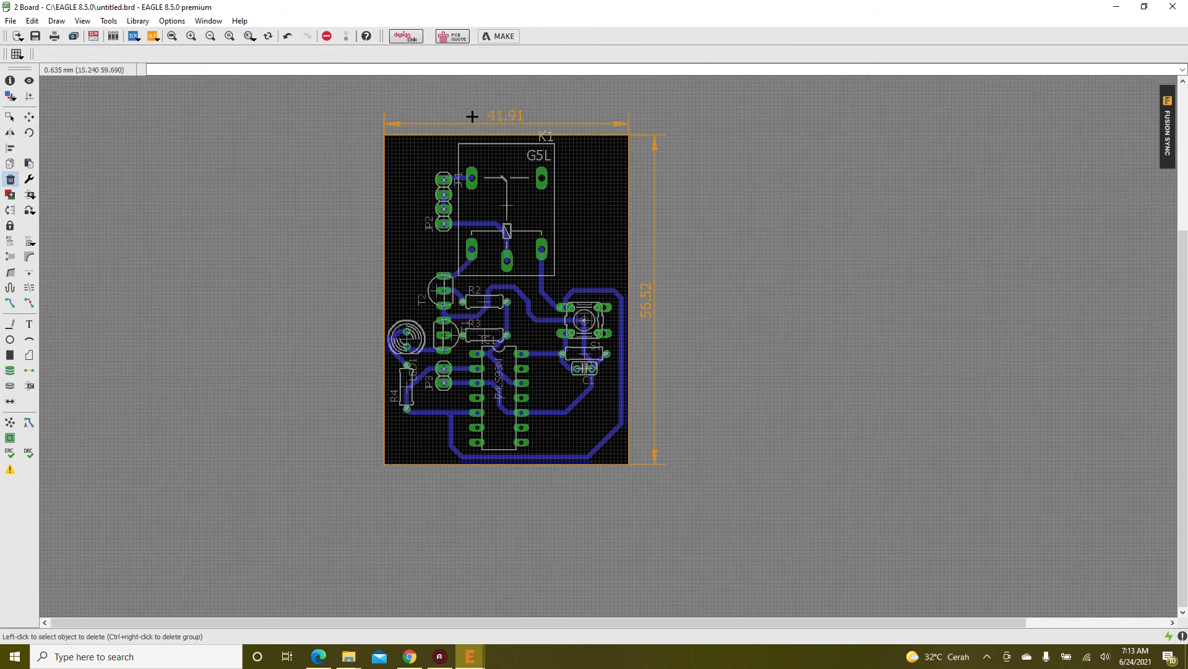
pyautogui.click(504, 122)
pyautogui.click(652, 291)
# - Rip up the GND trace running from C1's GND pad to IC1 pin 10
pyautogui.scroll(5, 589, 304)
pyautogui.scroll(1, 586, 304)
pyautogui.scroll(5, 549, 457)
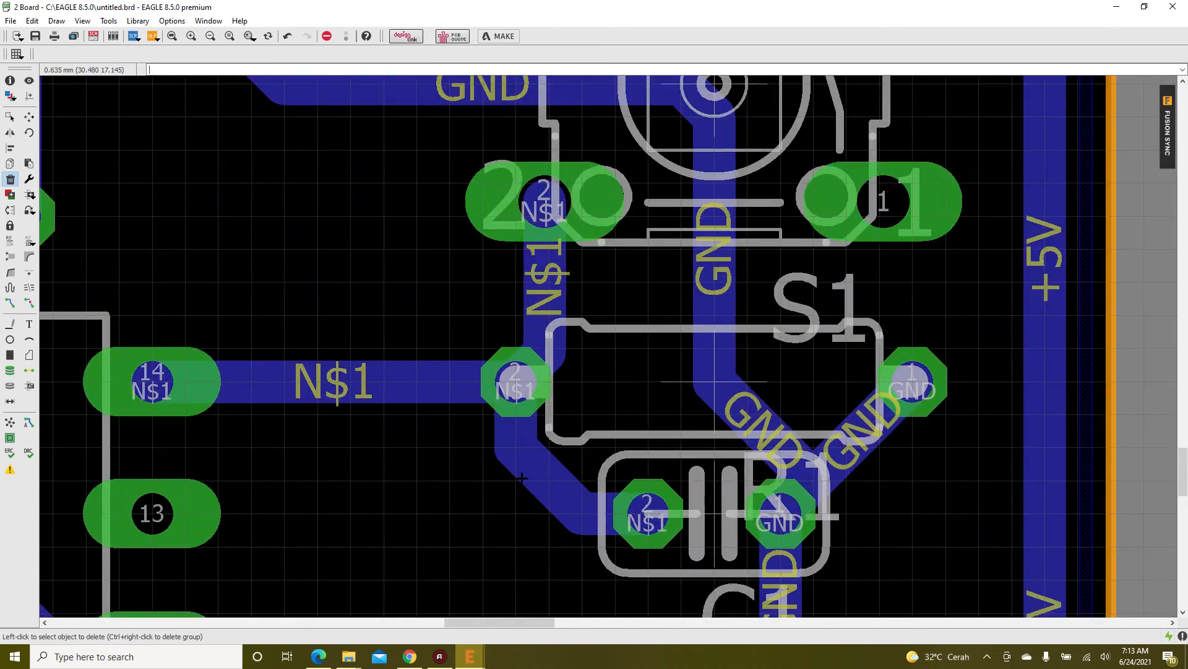
pyautogui.scroll(-7, 543, 480)
pyautogui.scroll(1, 517, 486)
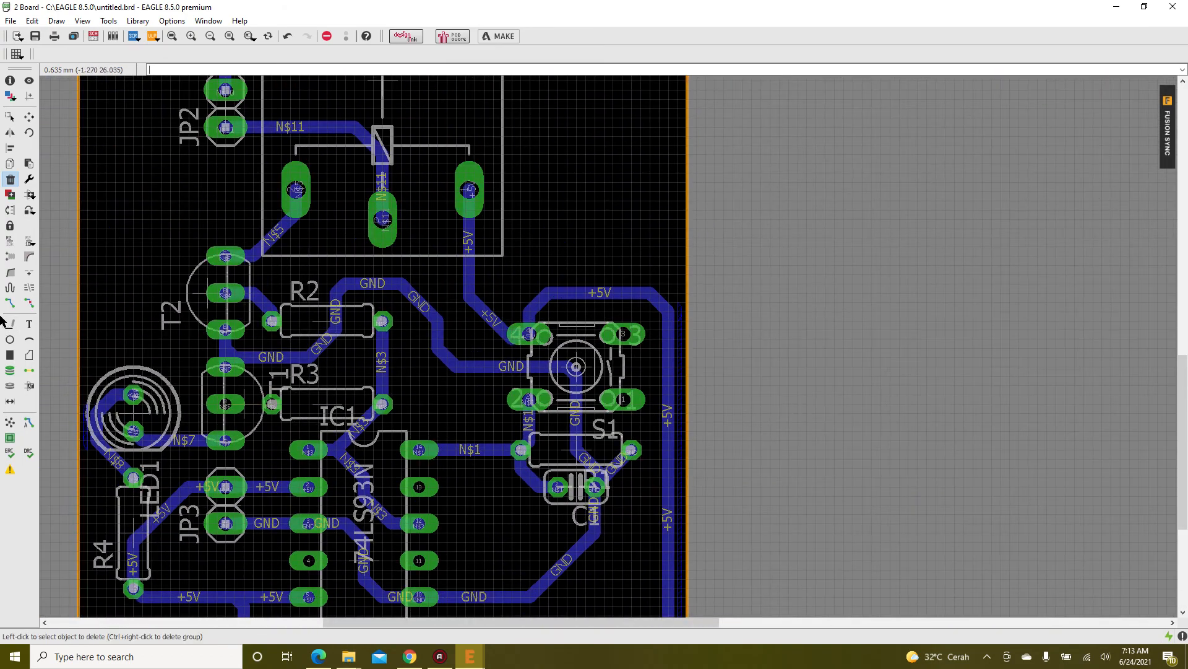
pyautogui.click(29, 303)
pyautogui.scroll(2, 369, 468)
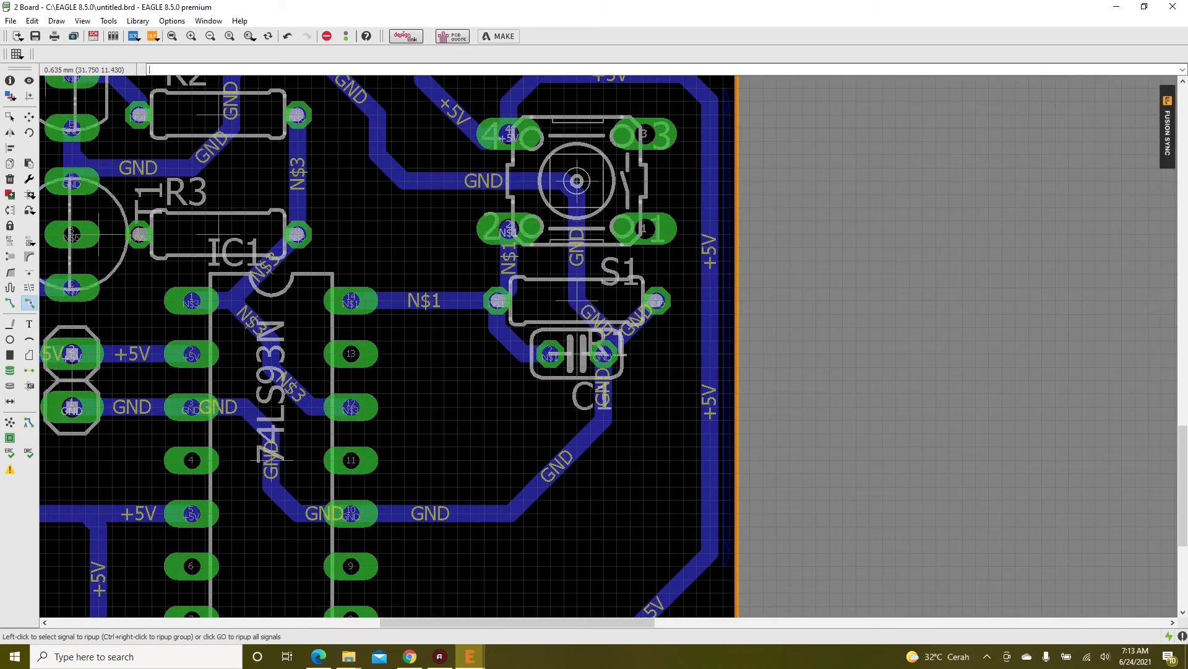
pyautogui.click(604, 402)
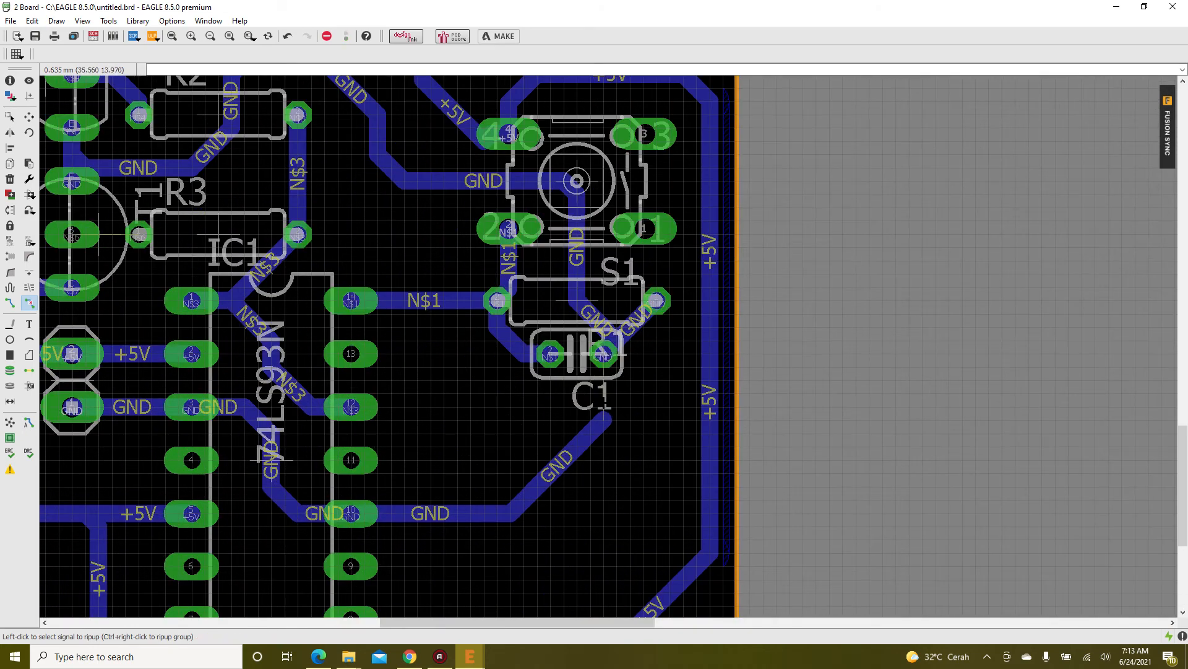
pyautogui.click(580, 448)
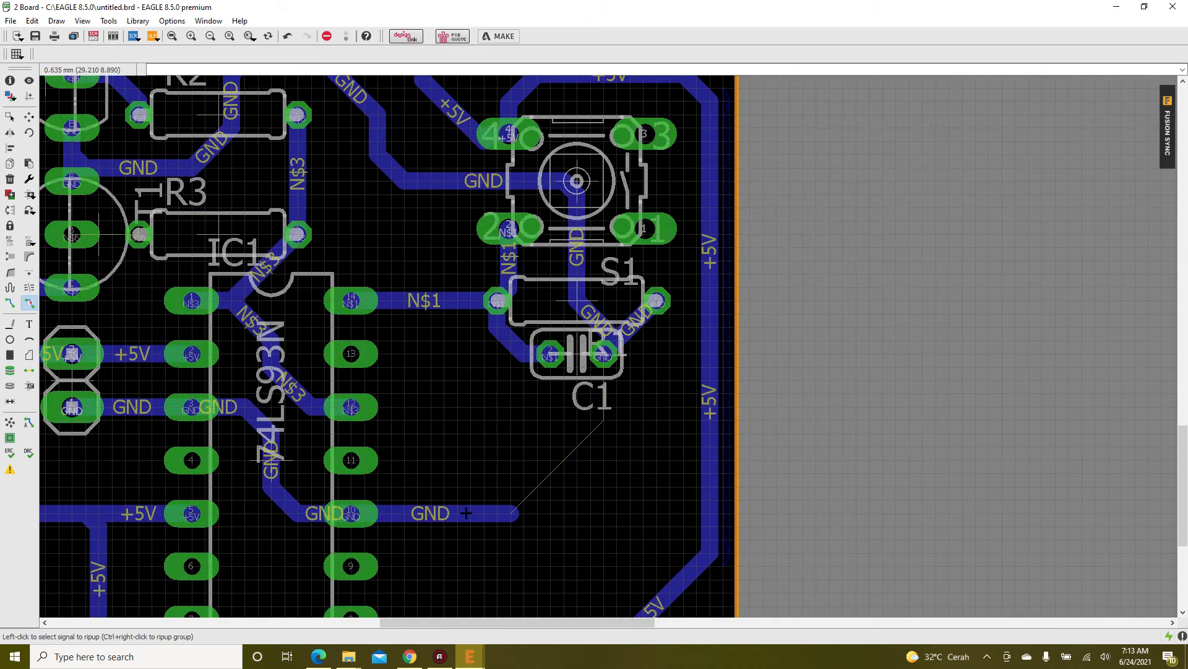
pyautogui.click(463, 514)
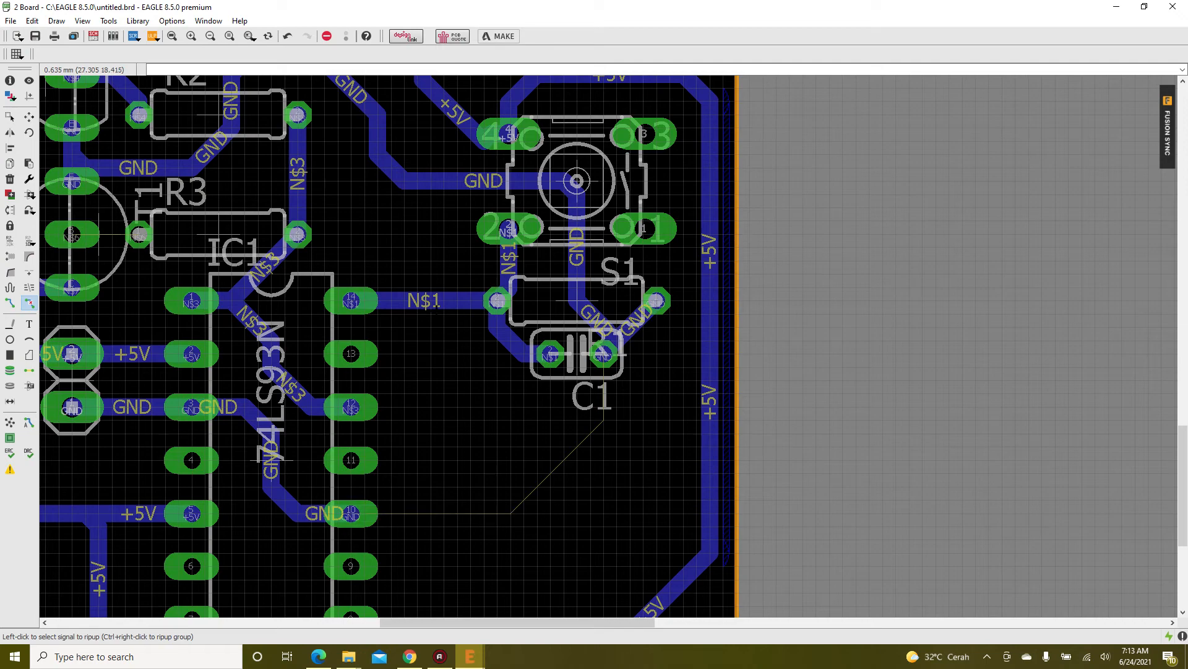
# - Rip up IC1 pin 14's N$1 trace, the horizontal and lower diagonal GND segments entering S1, and the diagonal +5V segment from K1
pyautogui.click(441, 301)
pyautogui.click(447, 181)
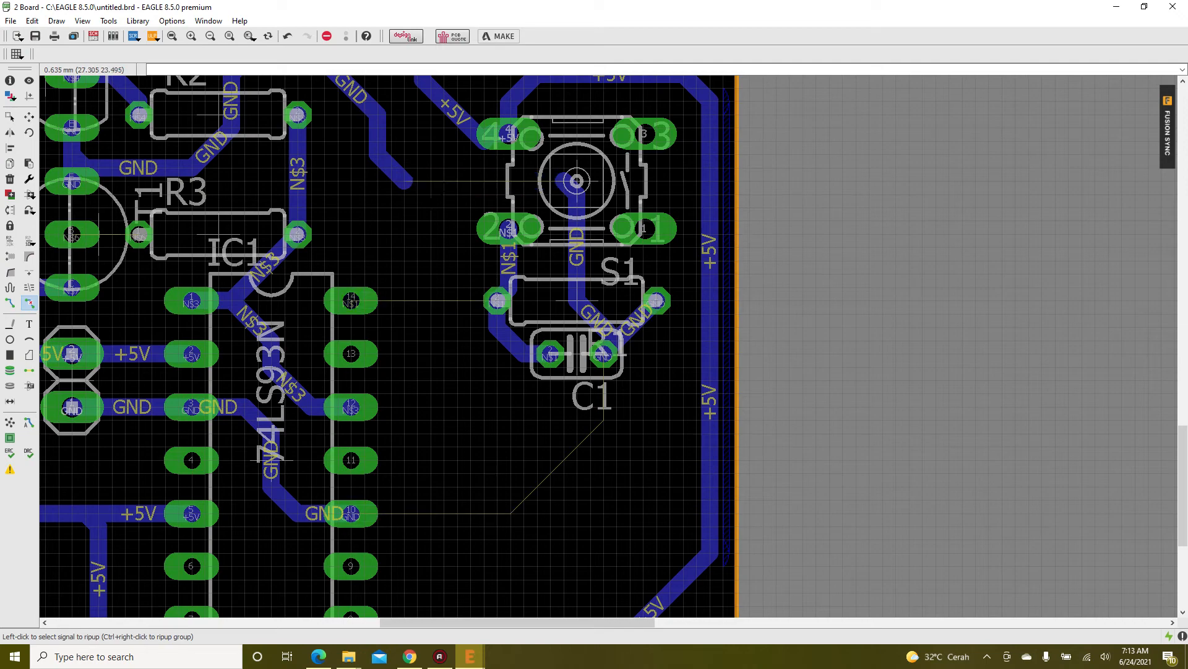
pyautogui.scroll(-5, 447, 182)
pyautogui.scroll(6, 407, 307)
pyautogui.click(409, 331)
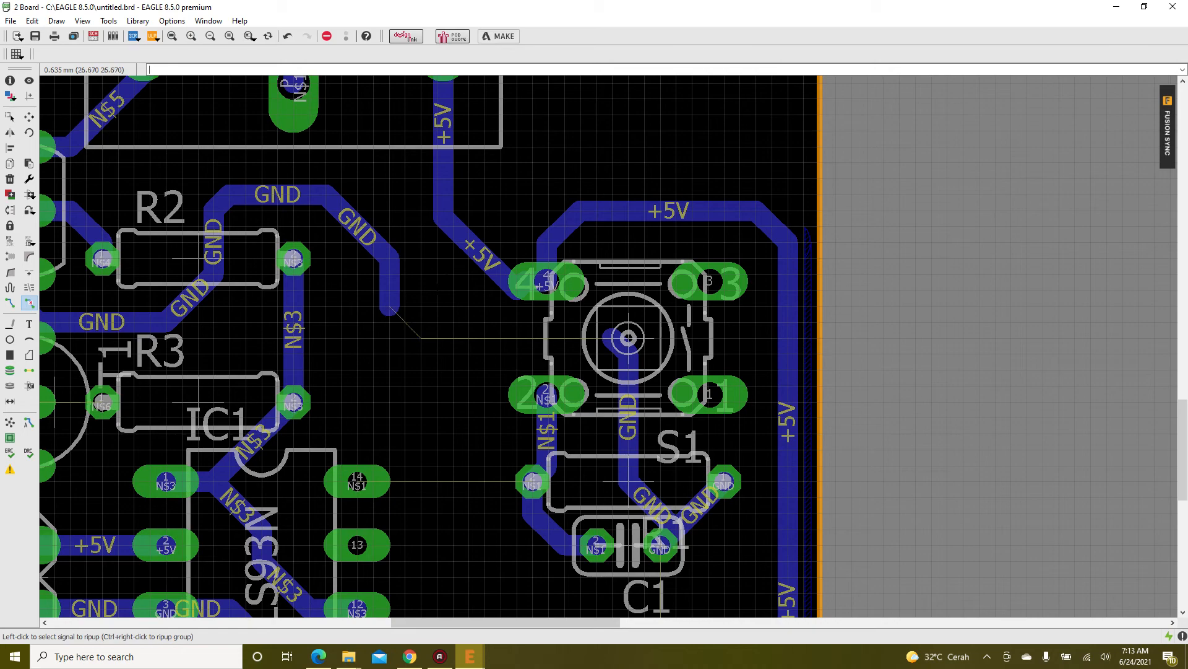
pyautogui.click(468, 246)
pyautogui.click(518, 289)
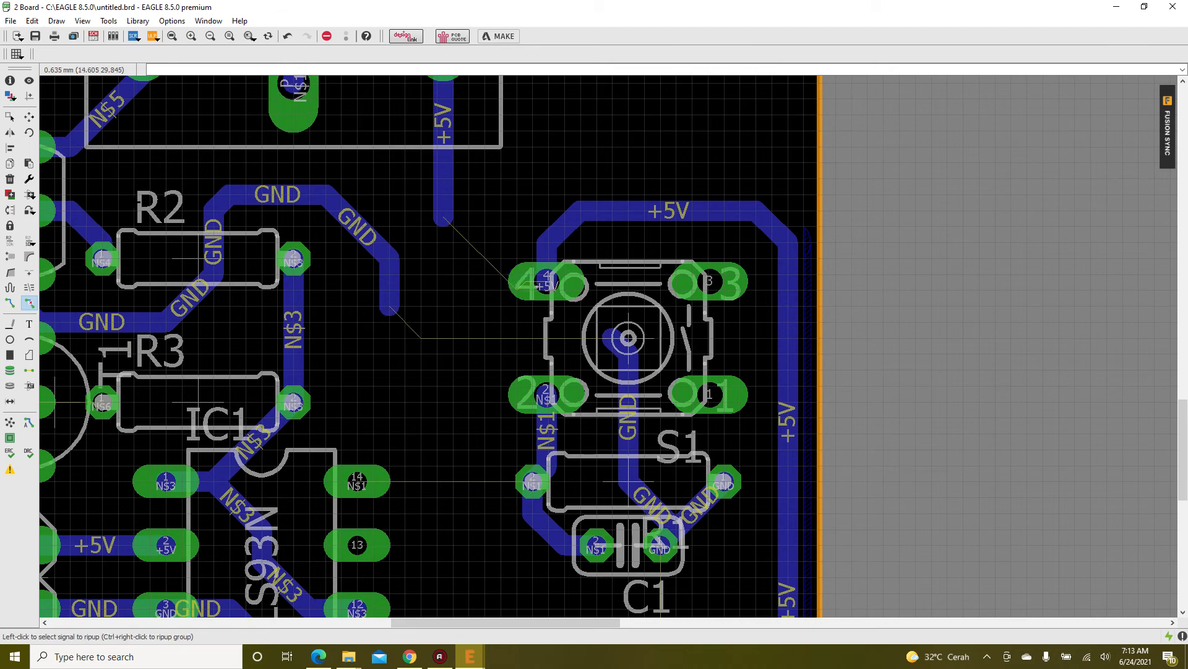
# - Group S1, the resistor below it, C1 and the outer +5V loop, and move them 3.81 mm toward IC1
pyautogui.click(11, 117)
pyautogui.scroll(-4, 656, 326)
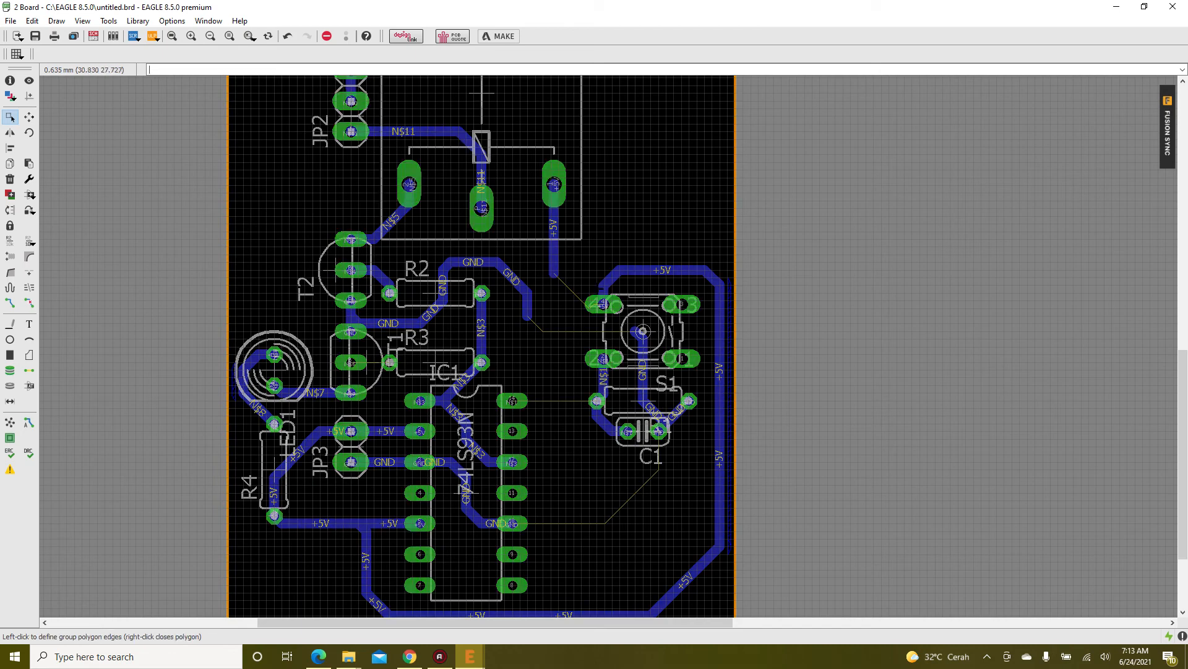
pyautogui.moveTo(579, 247)
pyautogui.mouseDown()
pyautogui.moveTo(723, 455)
pyautogui.moveTo(727, 631)
pyautogui.moveTo(723, 583)
pyautogui.moveTo(653, 486)
pyautogui.moveTo(669, 527)
pyautogui.moveTo(720, 583)
pyautogui.mouseUp()
pyautogui.scroll(-5, 652, 484)
pyautogui.scroll(7, 668, 524)
pyautogui.scroll(-4, 647, 505)
pyautogui.scroll(2, 638, 454)
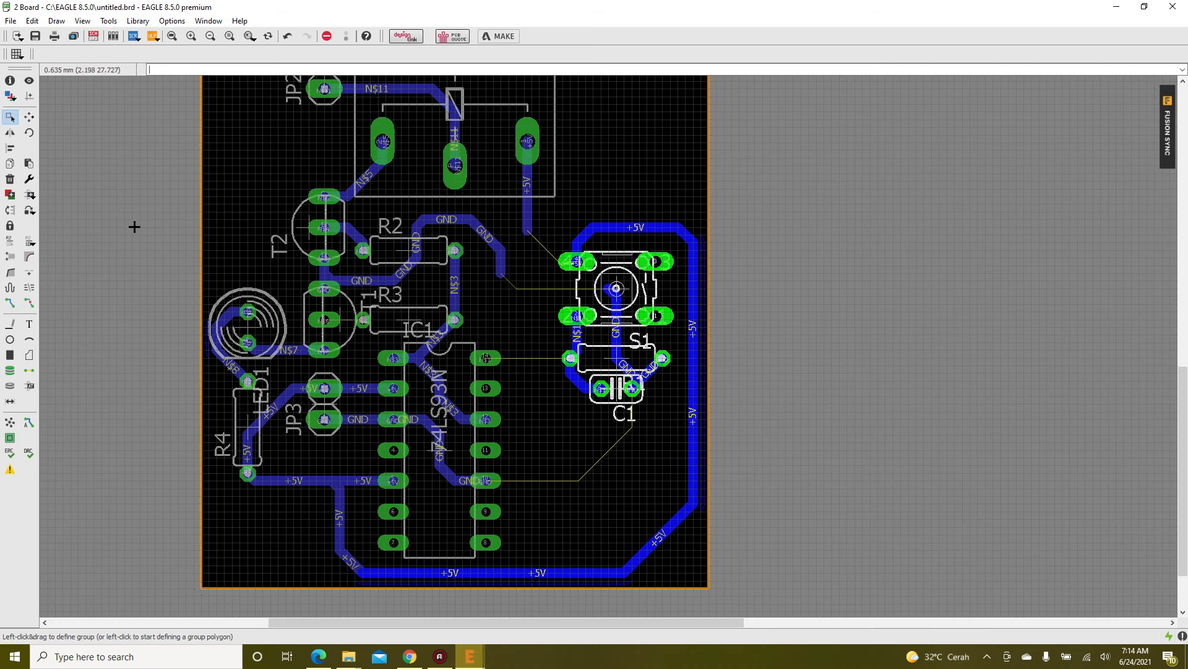
pyautogui.click(30, 116)
pyautogui.rightClick(566, 296)
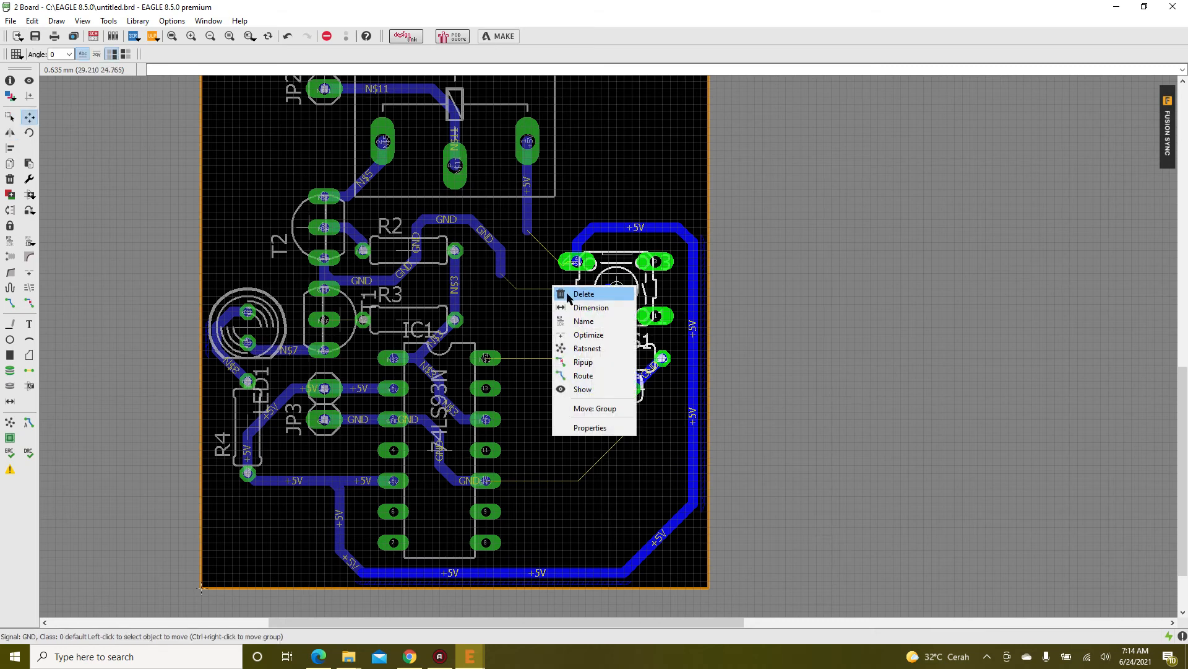
pyautogui.click(594, 408)
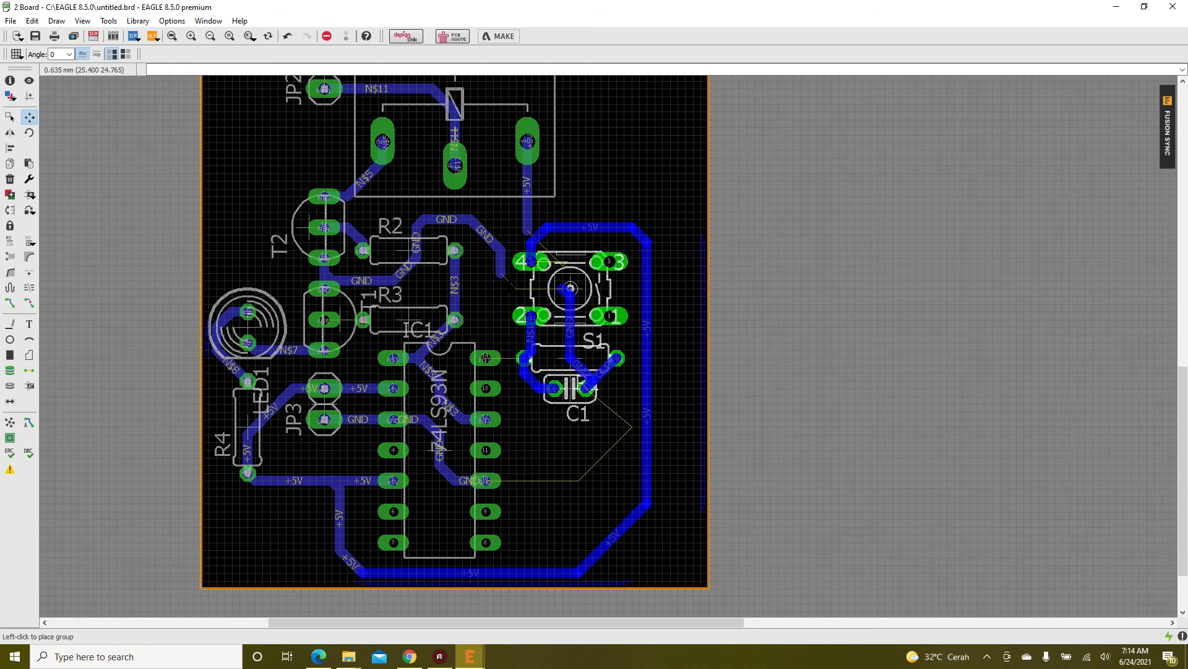
pyautogui.click(510, 288)
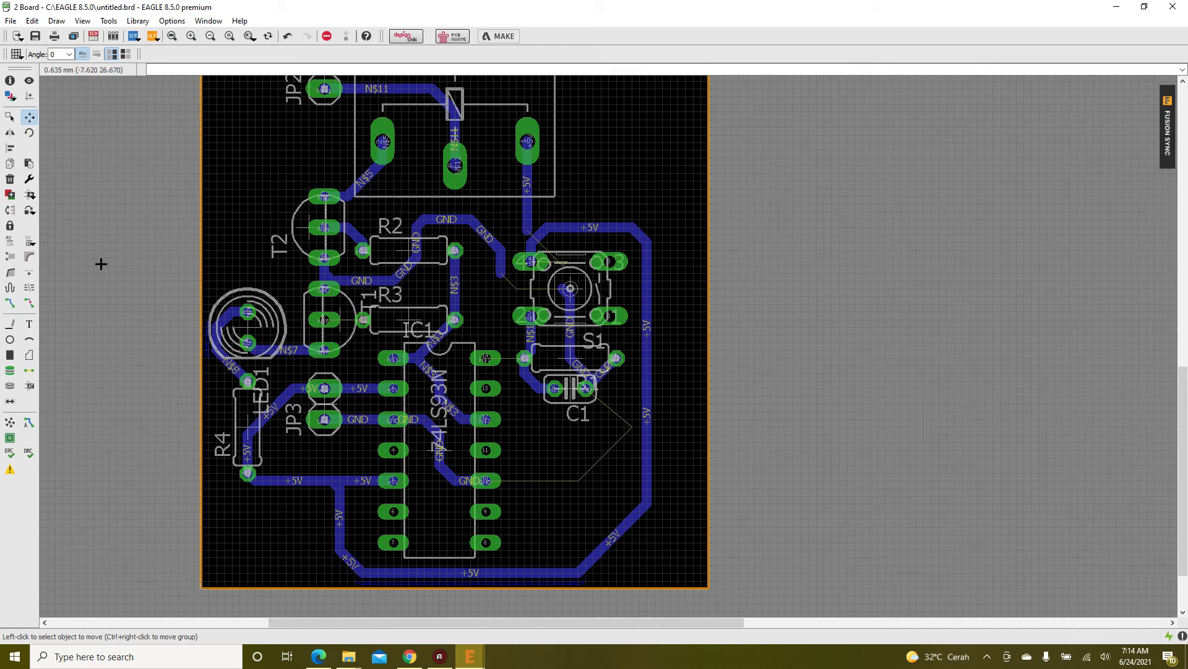
# - Rip up the diagonal and vertical GND segments between R2 and S1, keeping the horizontal segment above R2
pyautogui.click(29, 303)
pyautogui.scroll(4, 566, 328)
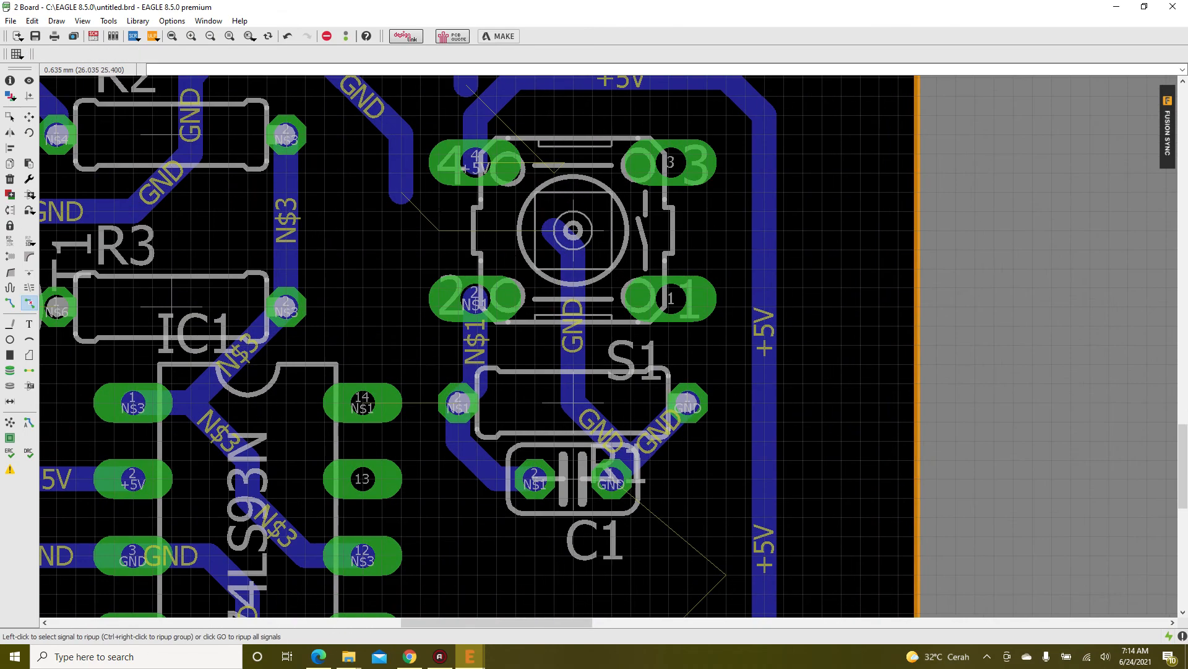
pyautogui.scroll(-2, 414, 291)
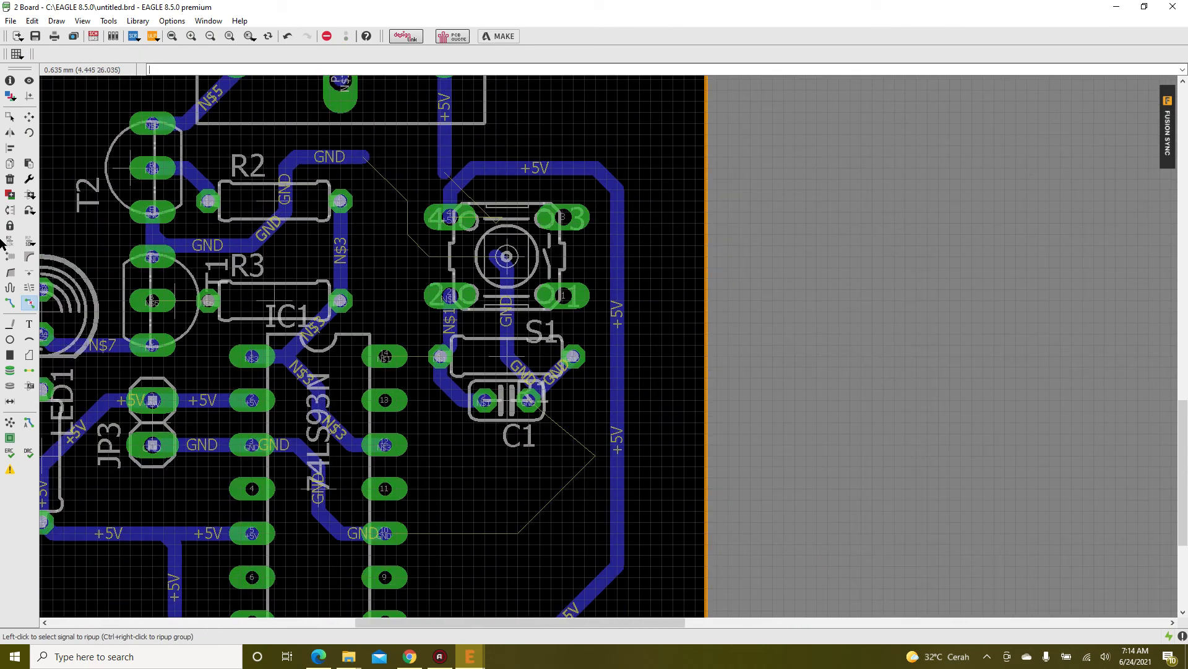
# - Route the open +5V trace below K1 to S1 pad 4 on the bottom layer, with a 0.8128 width and 45-degree bends
pyautogui.click(10, 303)
pyautogui.scroll(2, 447, 150)
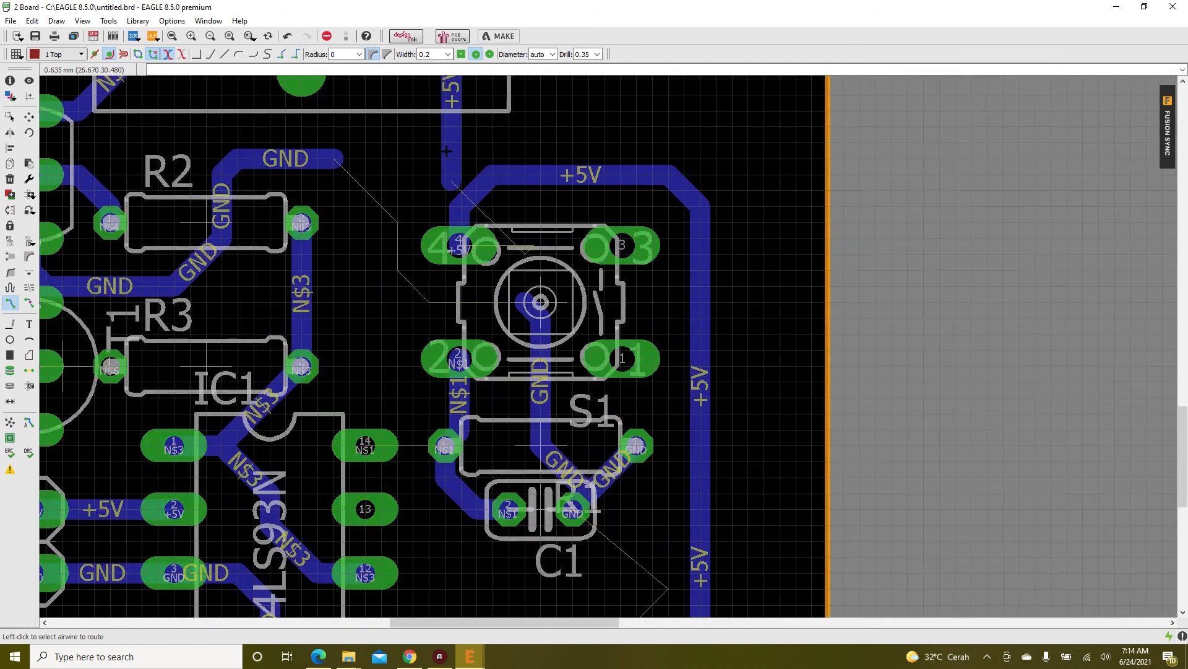
pyautogui.click(454, 181)
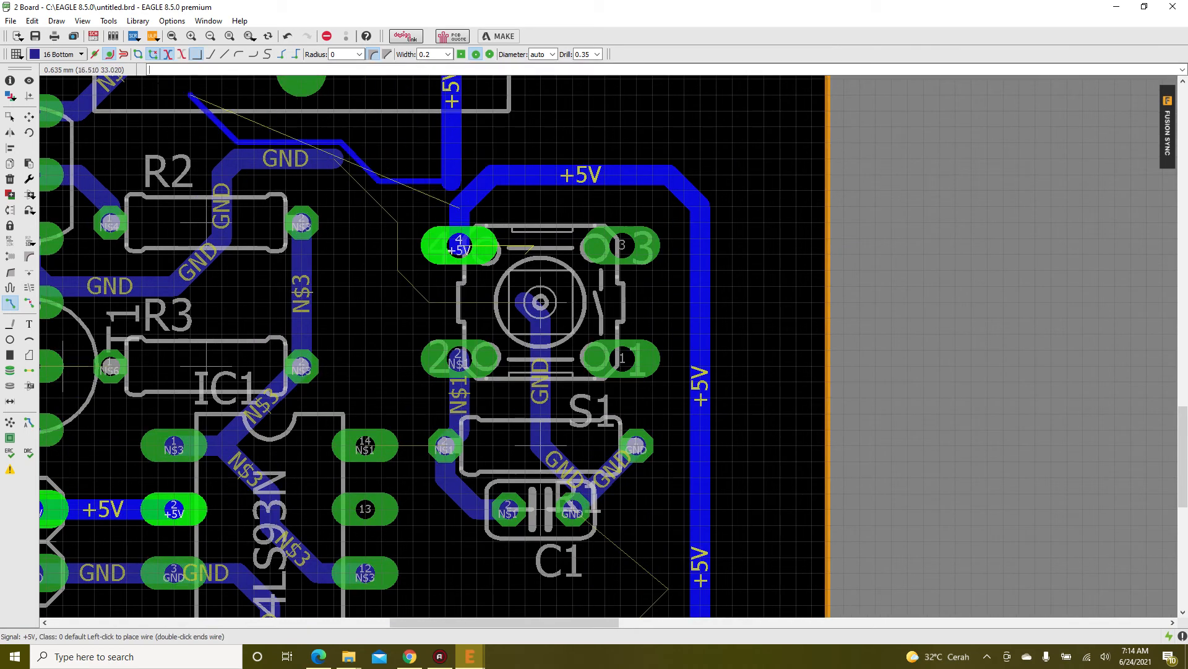
pyautogui.click(212, 55)
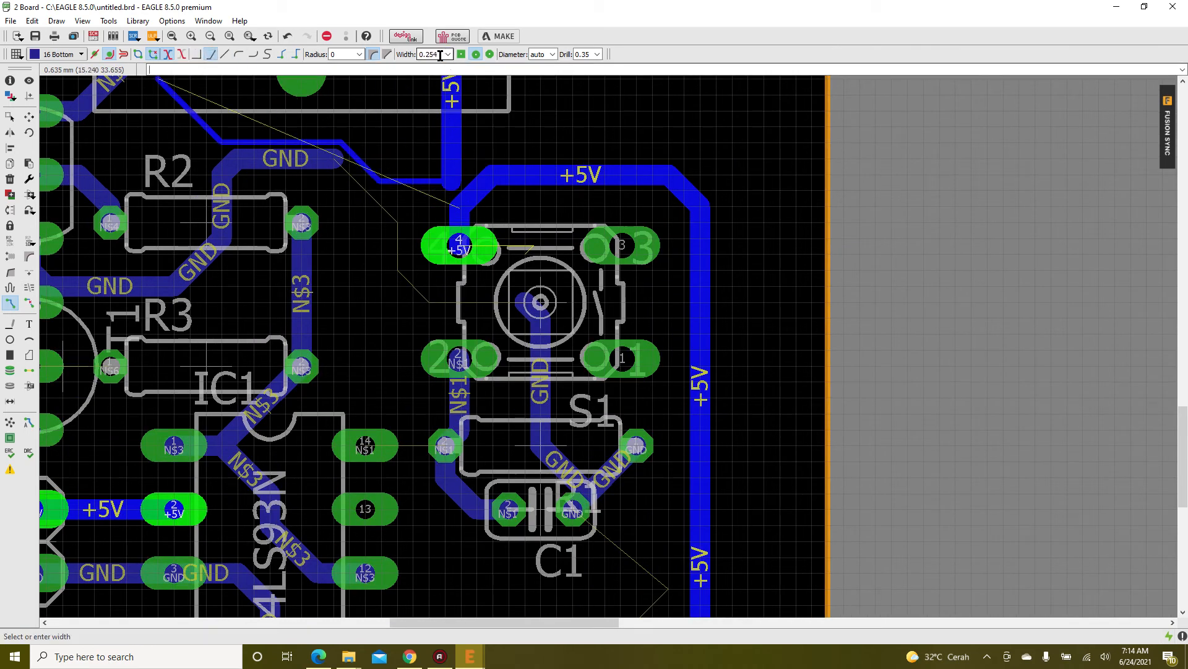
pyautogui.scroll(-5, 440, 56)
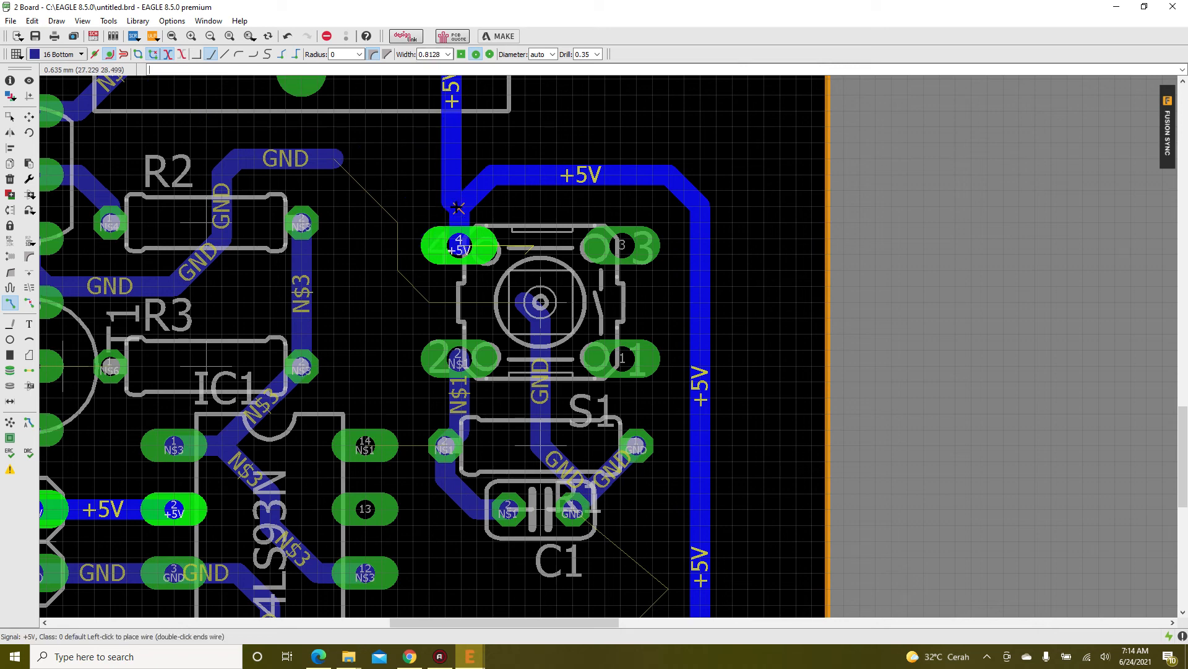
pyautogui.click(452, 249)
# - Route the GND trace from the open end above R2 to the GND trace at S1's centre
pyautogui.click(332, 163)
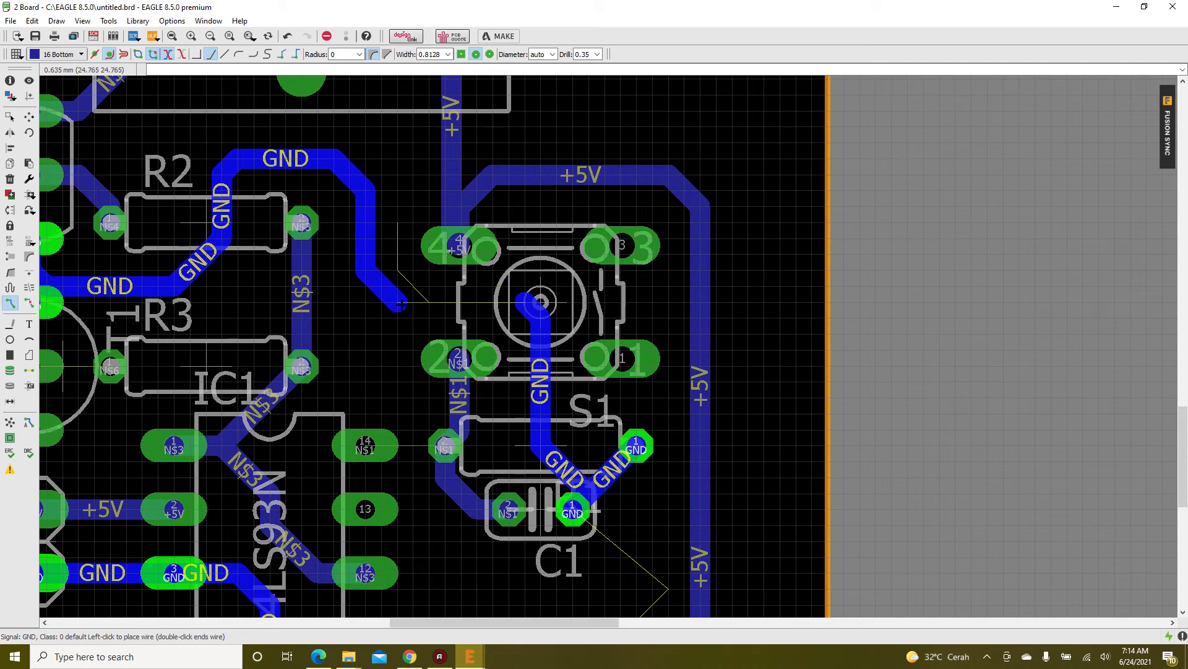
pyautogui.click(528, 303)
pyautogui.scroll(-4, 427, 288)
# - Route the N$1 trace from IC1 pin 14 to the N$1 pad of the resistor below S1
pyautogui.scroll(6, 428, 384)
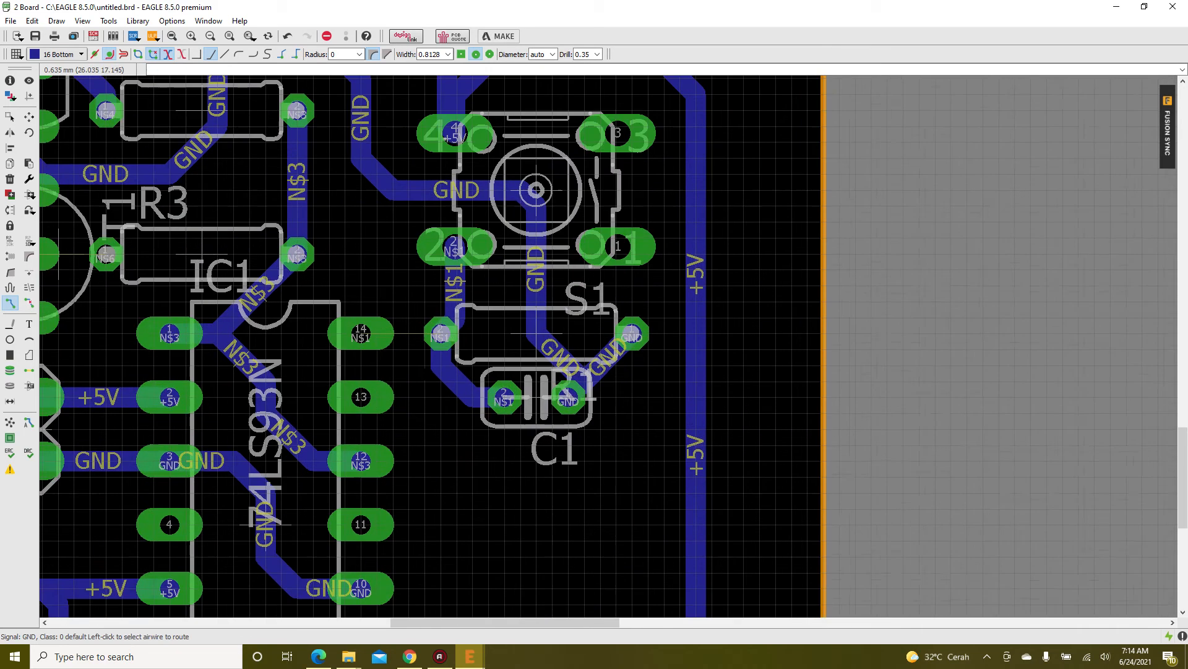
pyautogui.click(365, 320)
pyautogui.click(447, 318)
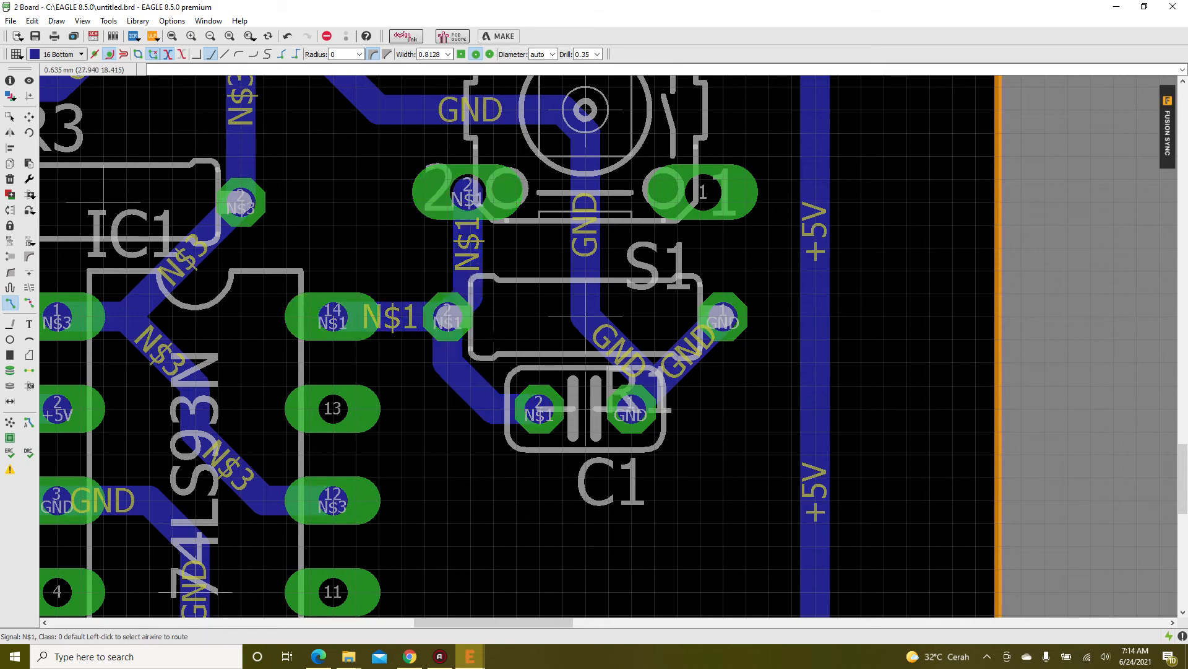
pyautogui.scroll(-5, 458, 354)
pyautogui.scroll(-5, 481, 346)
pyautogui.scroll(4, 467, 287)
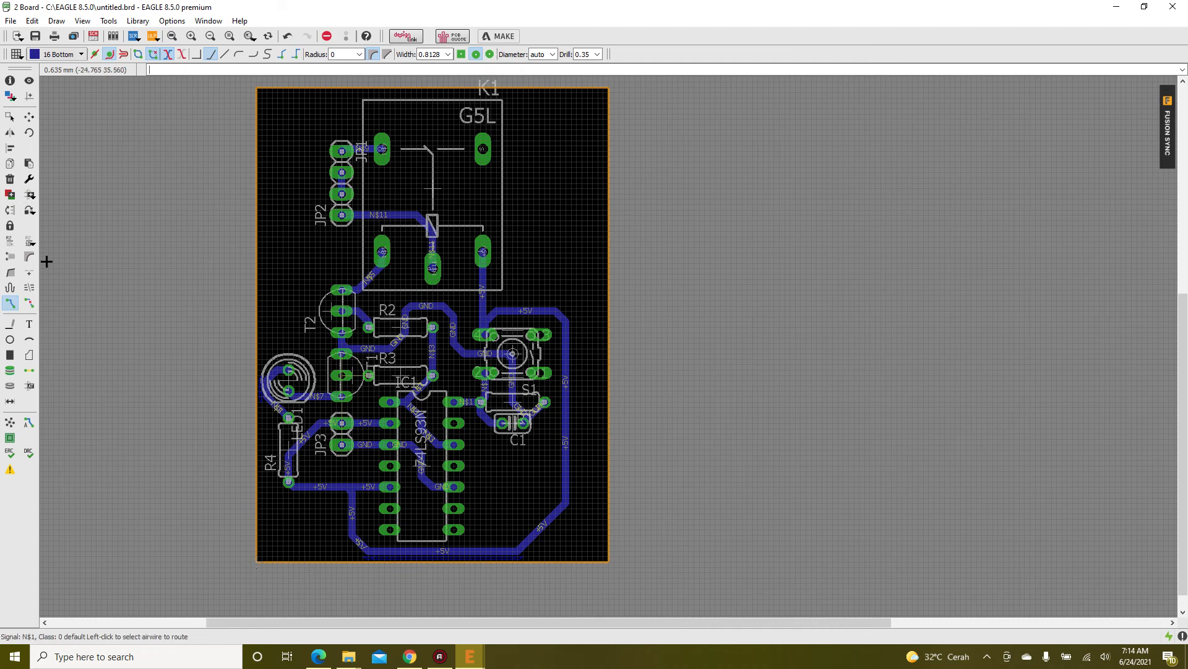
# - Rip up the N$5 trace segments between T2 and K1, and the +5V trace between K1 and S1
pyautogui.click(29, 302)
pyautogui.scroll(3, 347, 279)
pyautogui.click(370, 276)
pyautogui.click(611, 300)
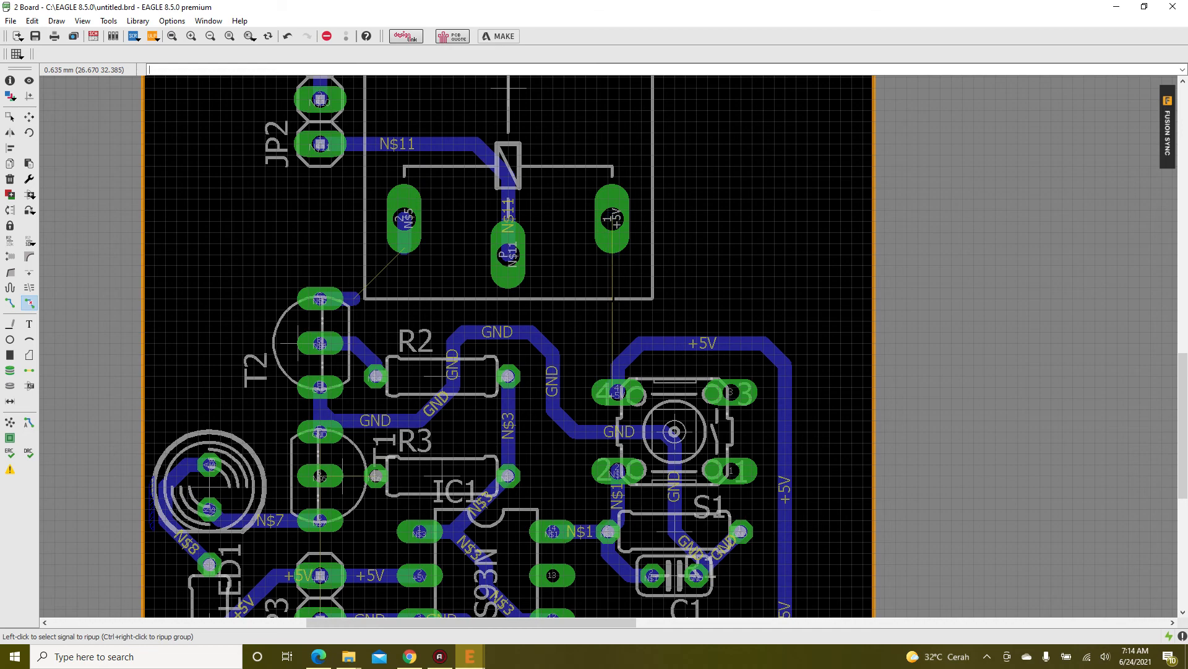
# - Group K1, JP1 and JP2 with their traces, rotate the group to 270 degrees, and place it above T2 and R2 inside the outline
pyautogui.scroll(-2, 310, 338)
pyautogui.click(10, 117)
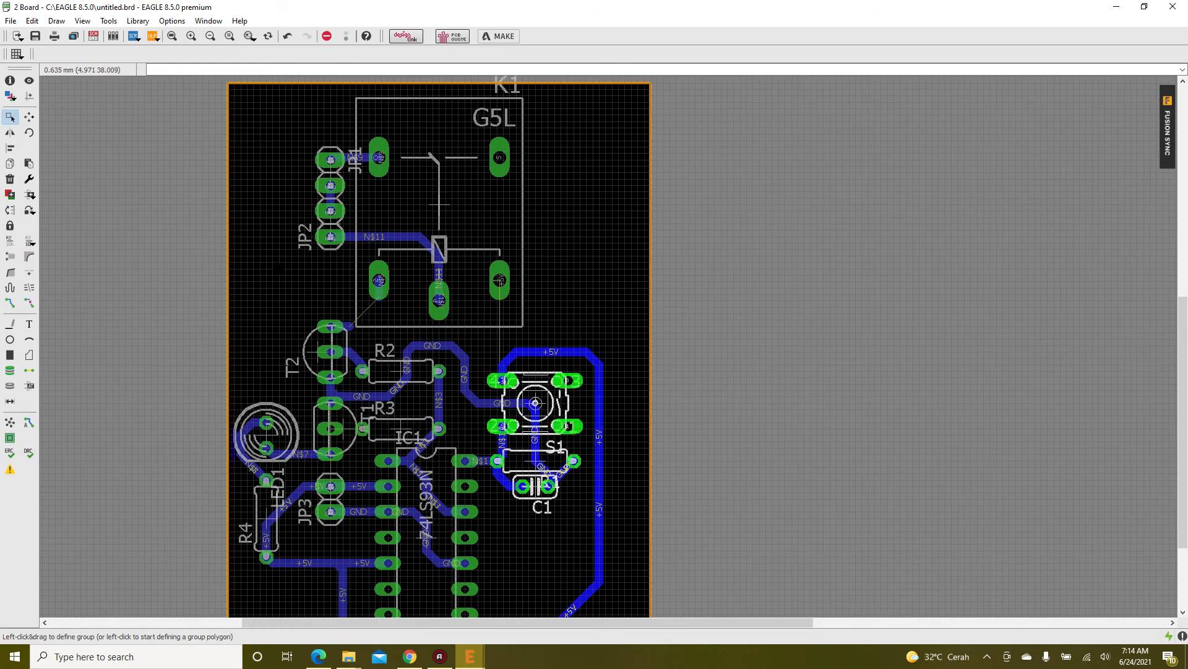
pyautogui.scroll(-2, 283, 271)
pyautogui.moveTo(284, 154); pyautogui.dragTo(456, 300)
pyautogui.press('F7')
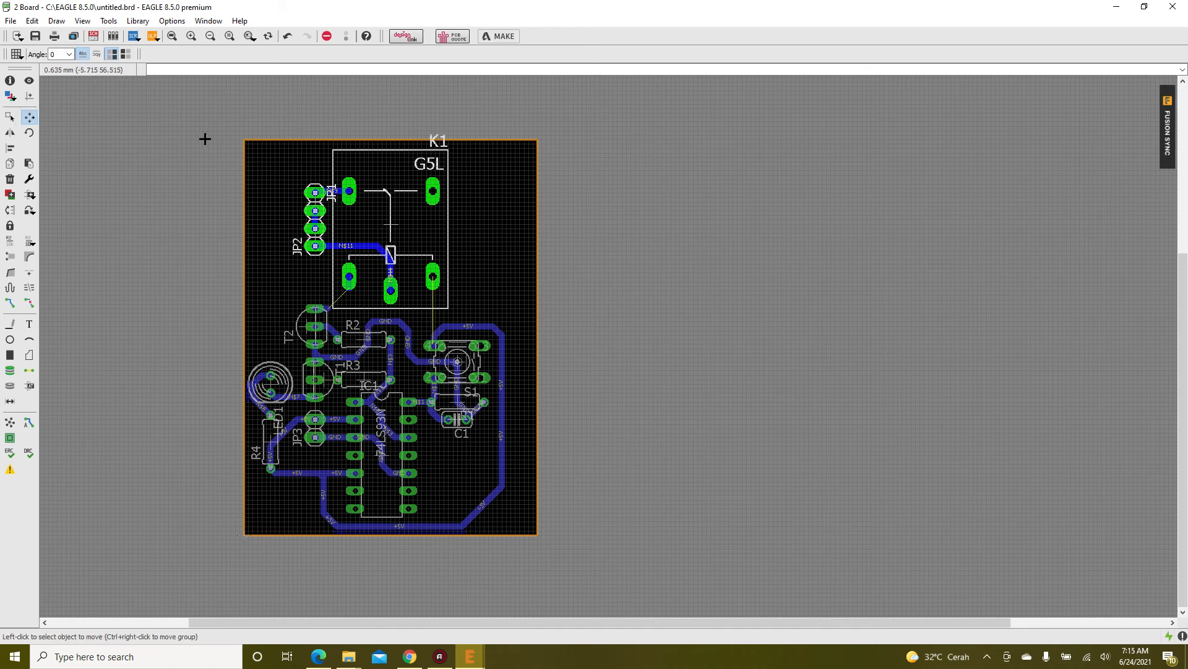
pyautogui.keyDown('ctrl'); pyautogui.rightClick(288, 157); pyautogui.keyUp('ctrl')
pyautogui.rightClick(326, 165)
pyautogui.rightClick(326, 180)
pyautogui.rightClick(339, 192)
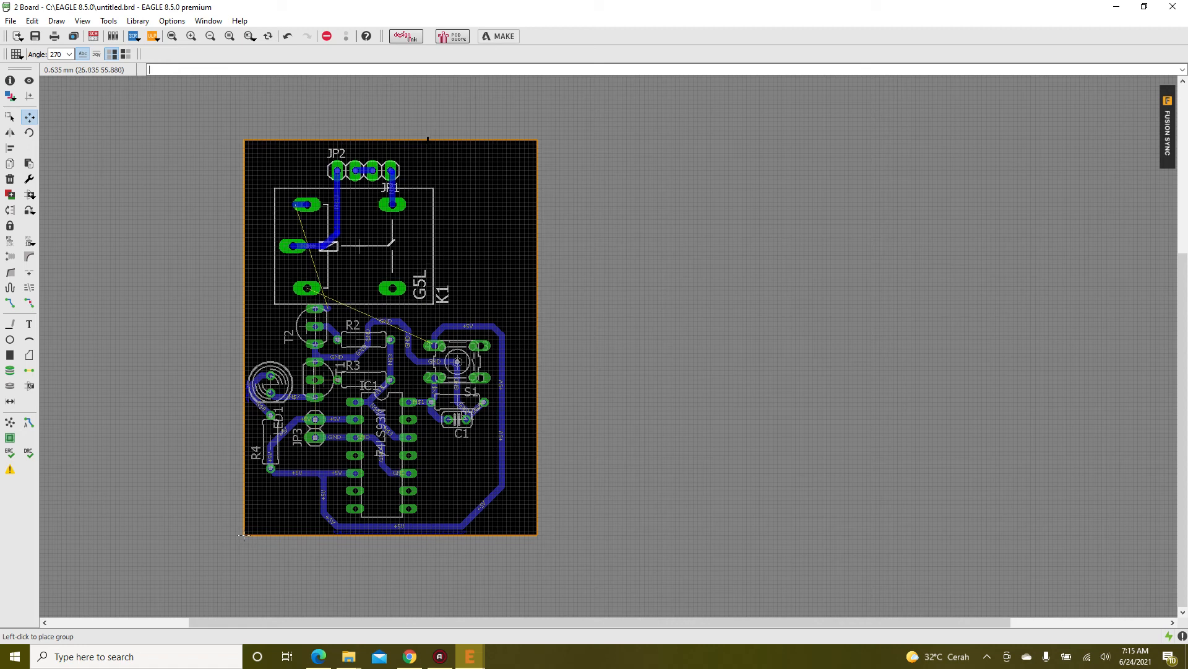
pyautogui.click(432, 134)
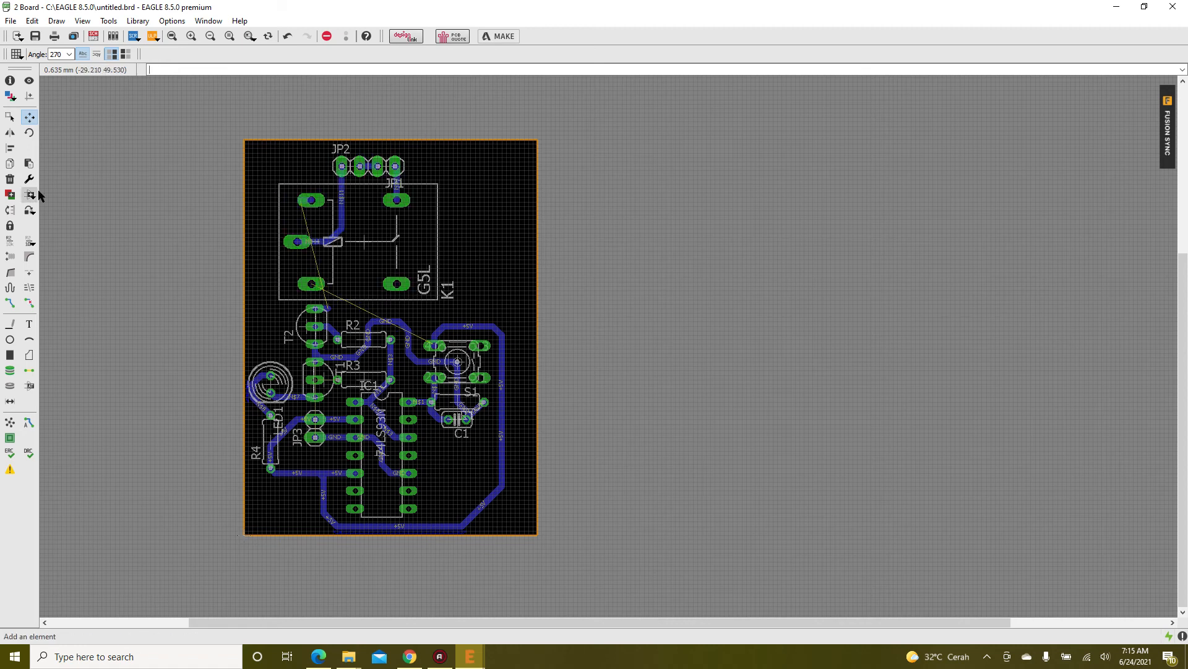
# - Rip up the traces linking K1, JP1 and JP2
pyautogui.click(29, 304)
pyautogui.click(342, 177)
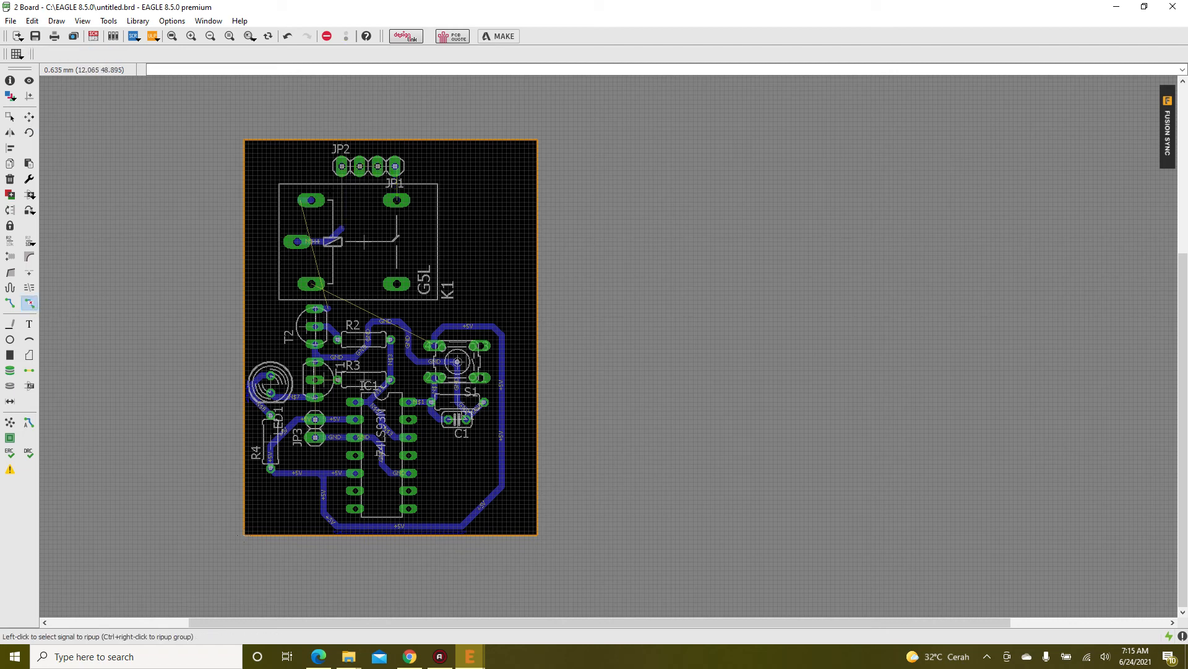
pyautogui.click(337, 231)
# - Rotate JP2 to 90 degrees and place it vertically beside K1, on the edge near the G5L label
pyautogui.click(29, 116)
pyautogui.click(351, 166)
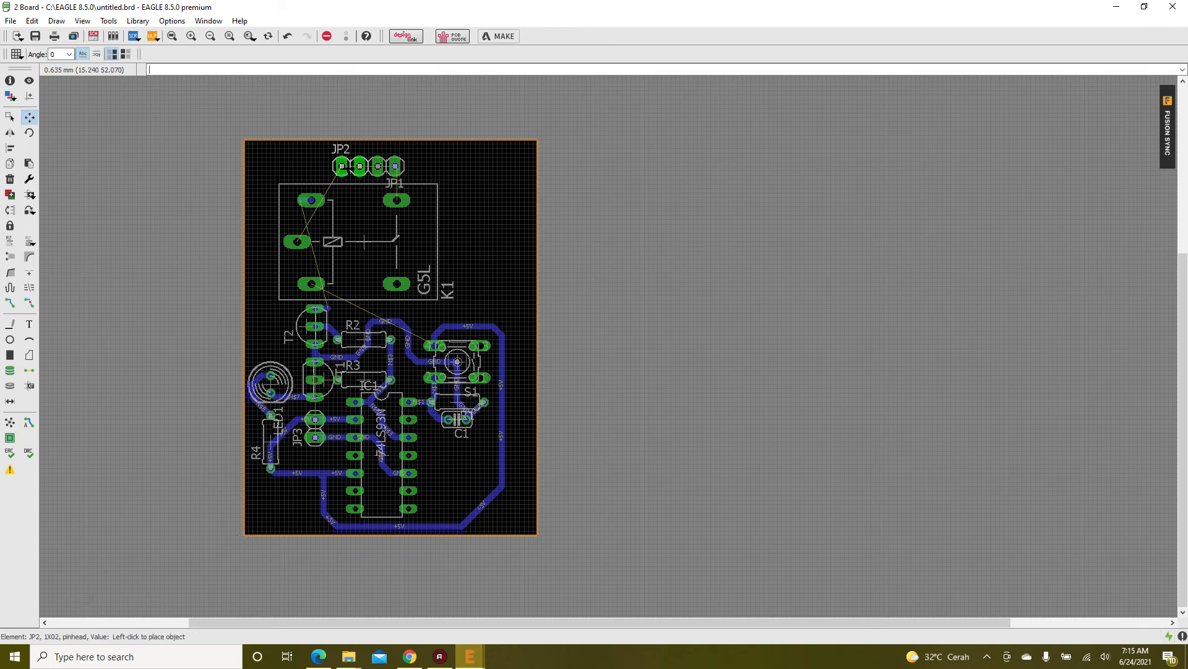
pyautogui.rightClick(474, 254)
pyautogui.rightClick(473, 261)
pyautogui.rightClick(476, 262)
pyautogui.rightClick(462, 259)
pyautogui.rightClick(462, 259)
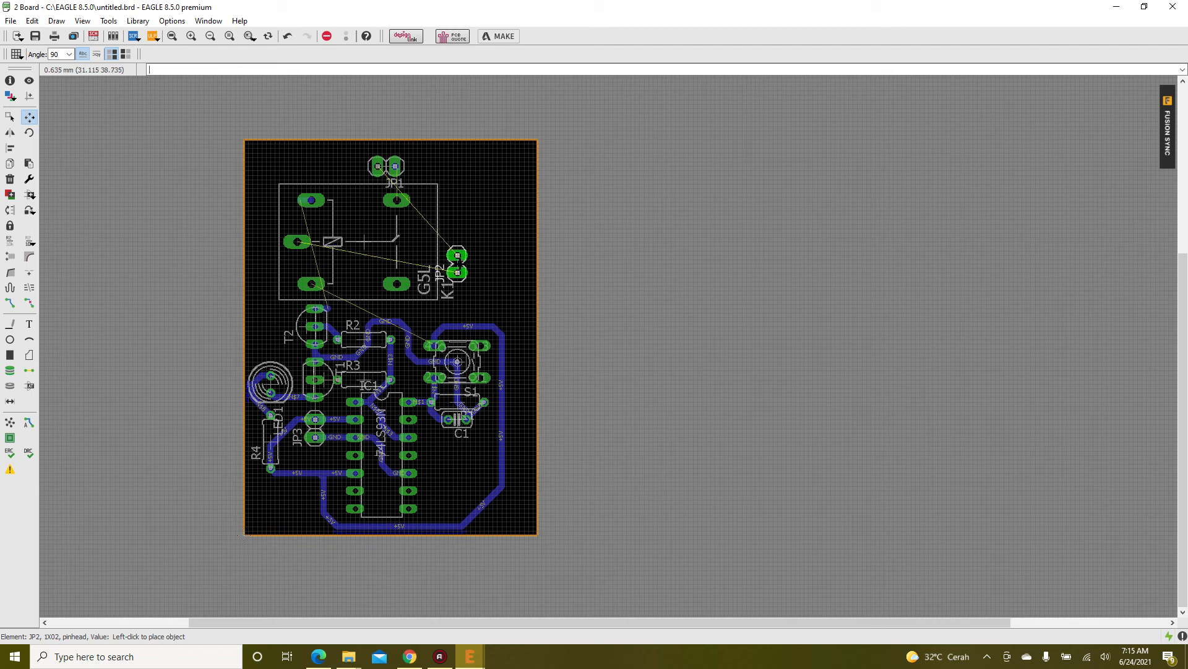
pyautogui.click(448, 263)
# - Rotate JP1 to 270 degrees, place it directly above JP2, and rip up the diagonal trace still attached to it
pyautogui.click(399, 169)
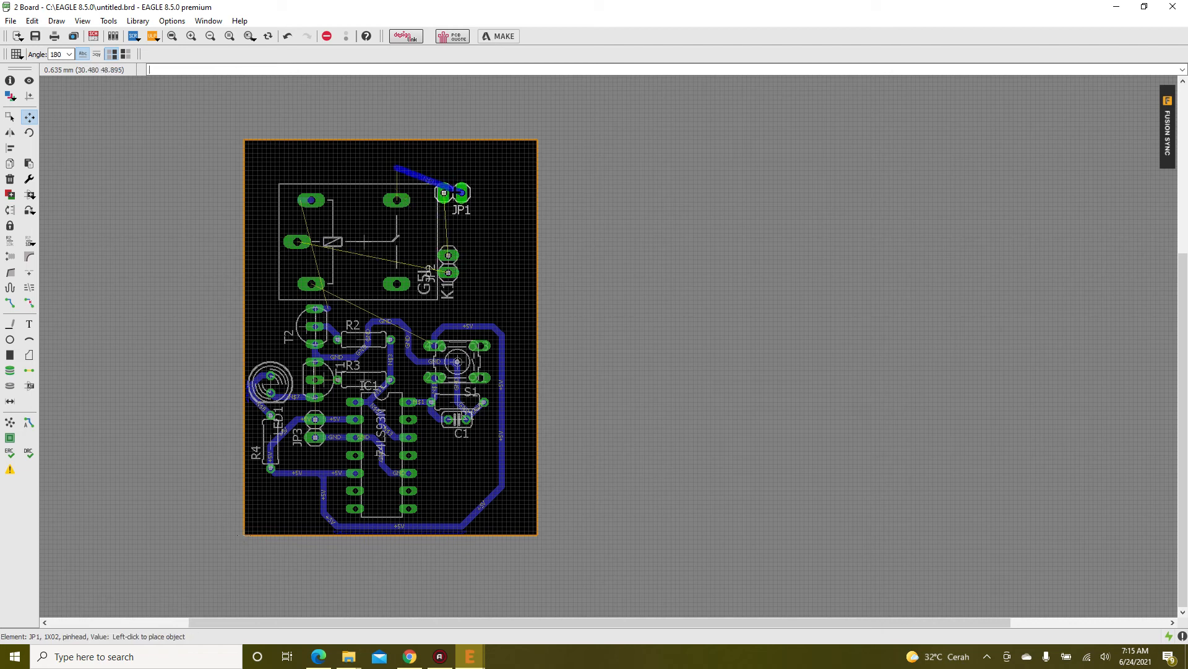
pyautogui.rightClick(463, 201)
pyautogui.click(448, 246)
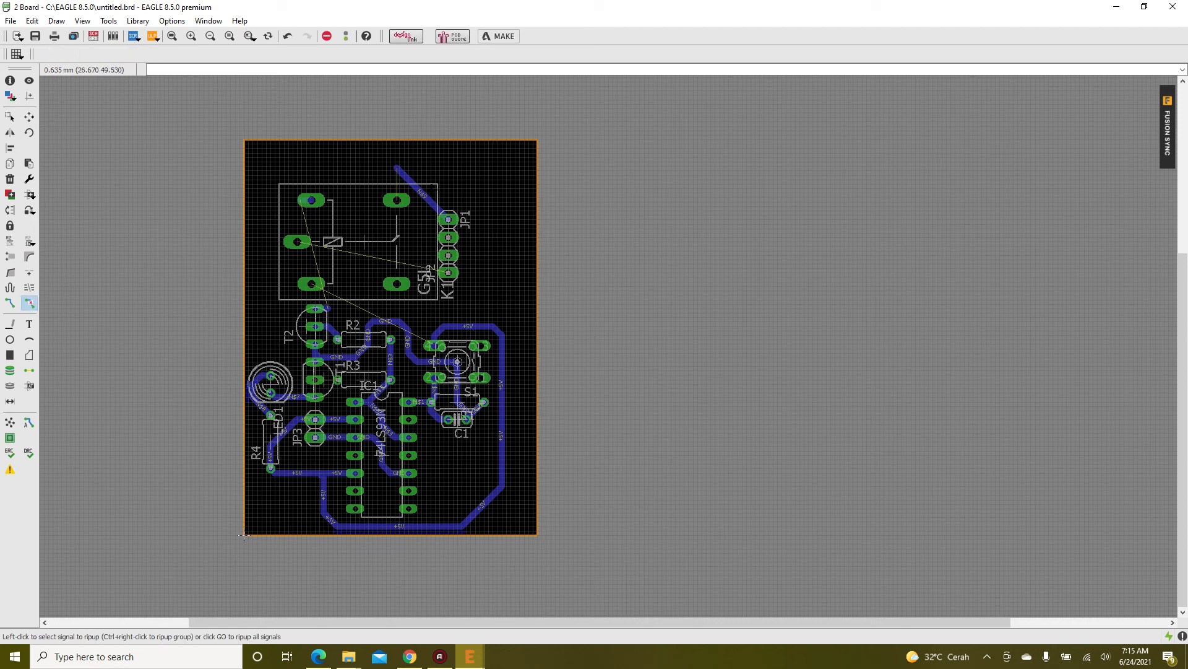
pyautogui.click(433, 204)
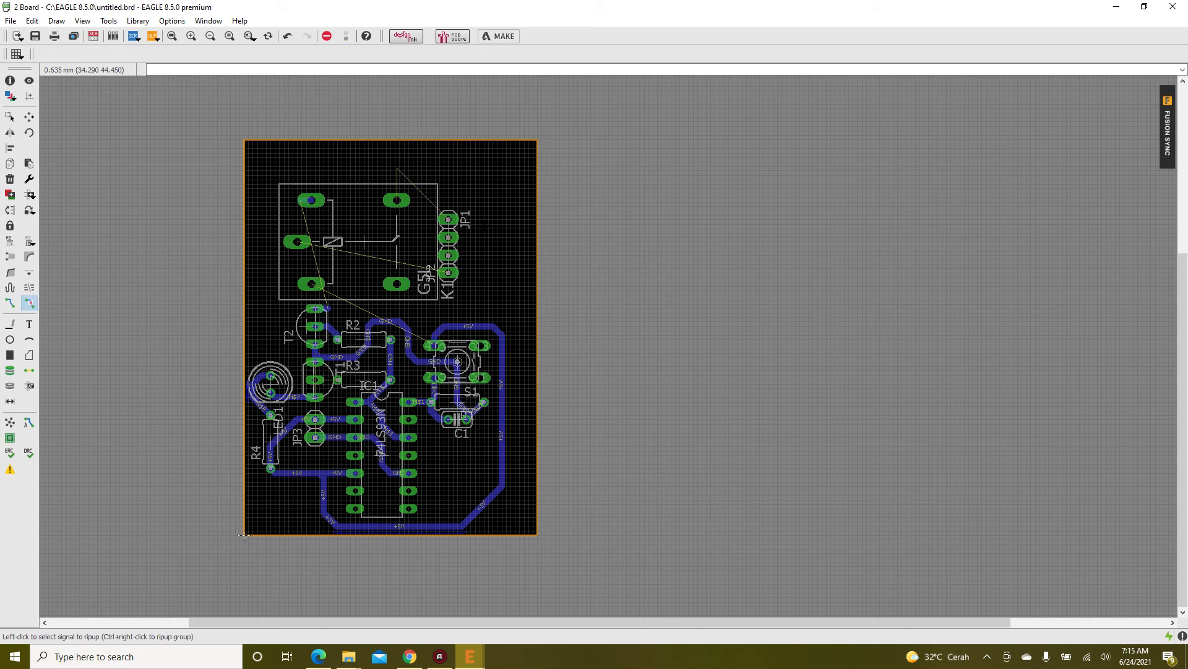
# - Move JP1 and JP2 clear of K1 toward the board's right edge, vertically aligned with a gap between them
pyautogui.click(29, 116)
pyautogui.click(448, 229)
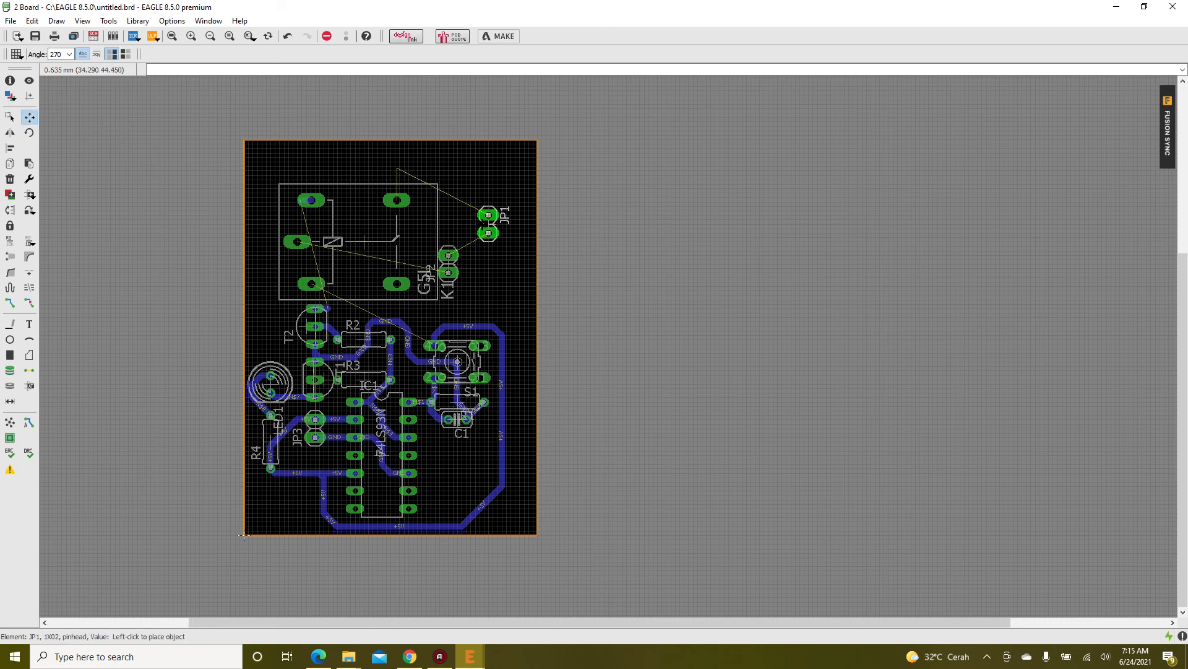
pyautogui.click(484, 220)
pyautogui.click(448, 263)
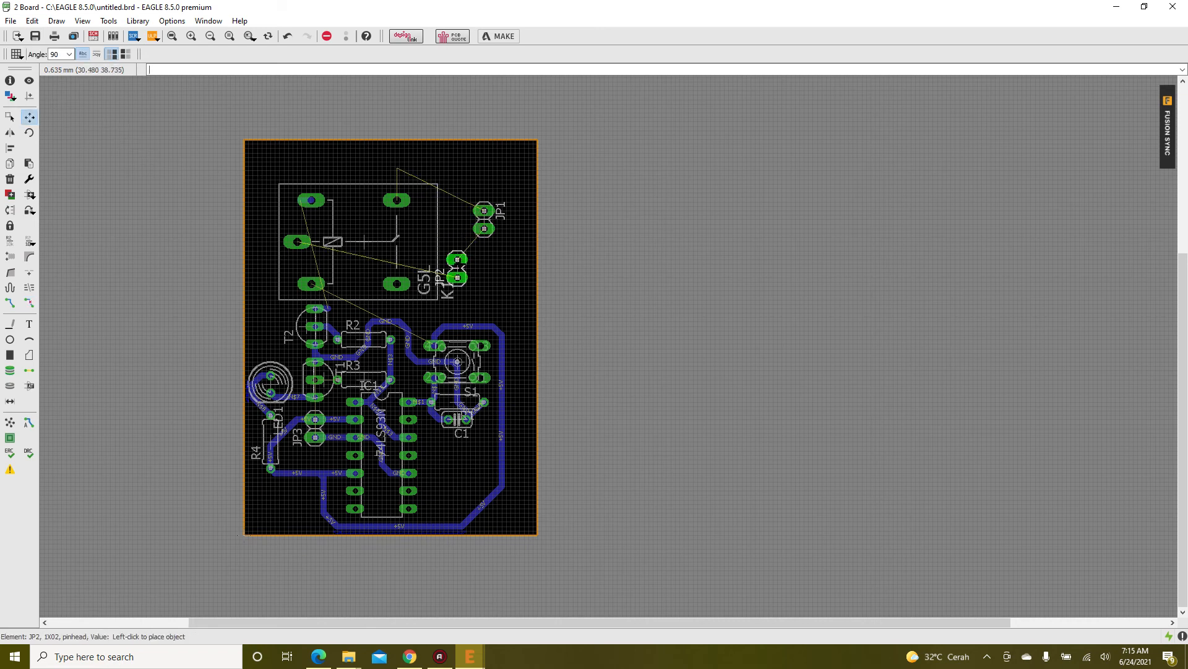
pyautogui.click(484, 268)
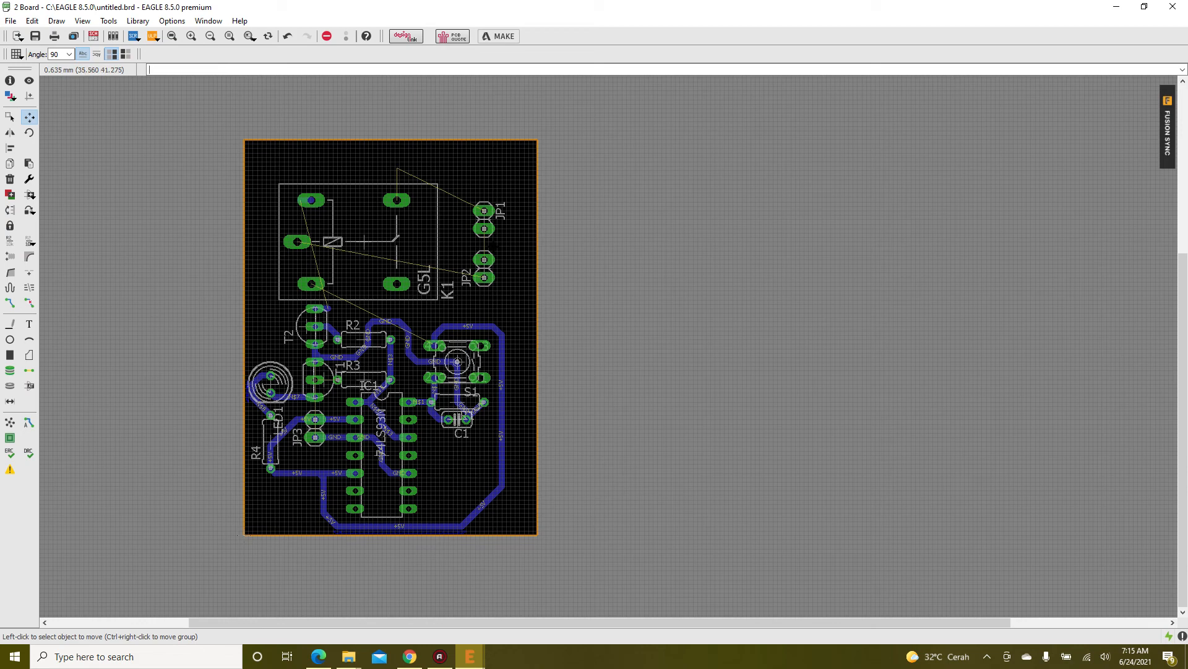
# - Recalculate the airwires and rip up the leftover N$5 stub at T2's upper pad
pyautogui.click(10, 422)
pyautogui.scroll(3, 253, 294)
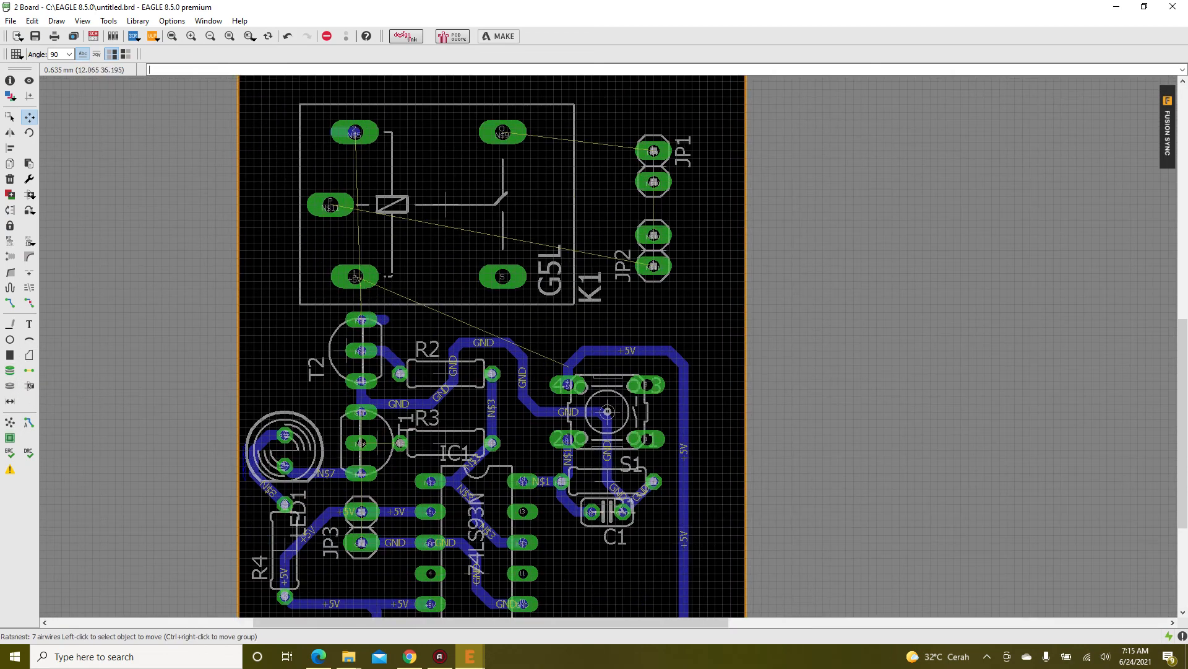
pyautogui.click(10, 302)
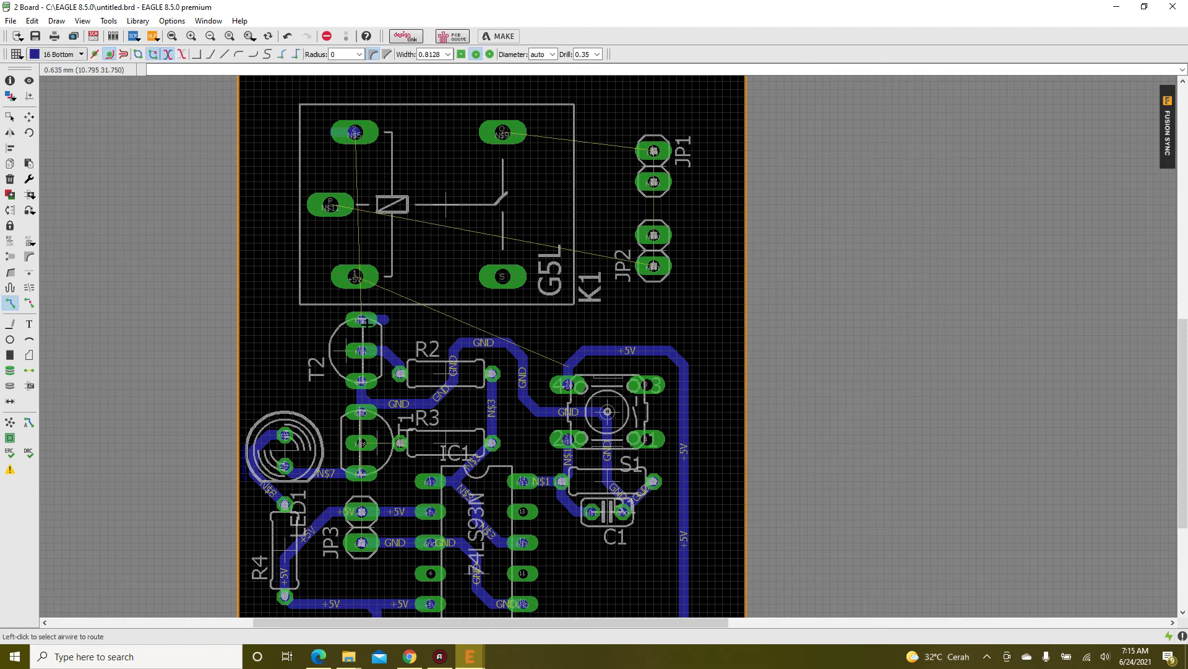
pyautogui.click(29, 303)
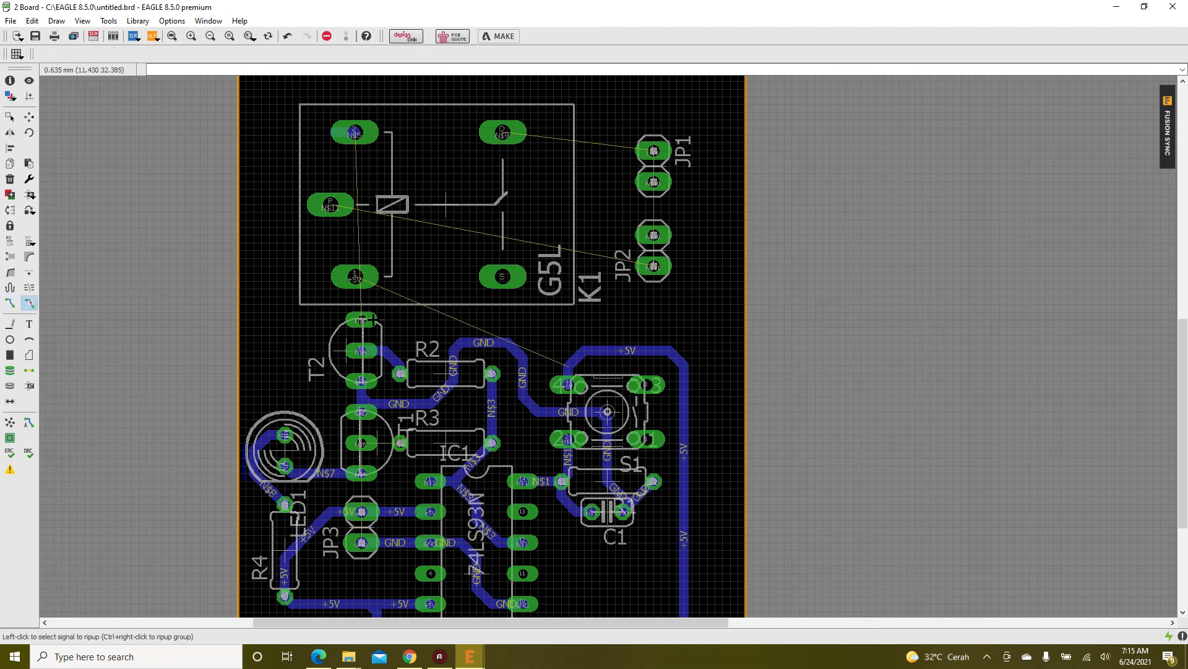
# - Route the N$5 trace from T2's upper pad around K1's left side to K1 pad 2
pyautogui.click(10, 303)
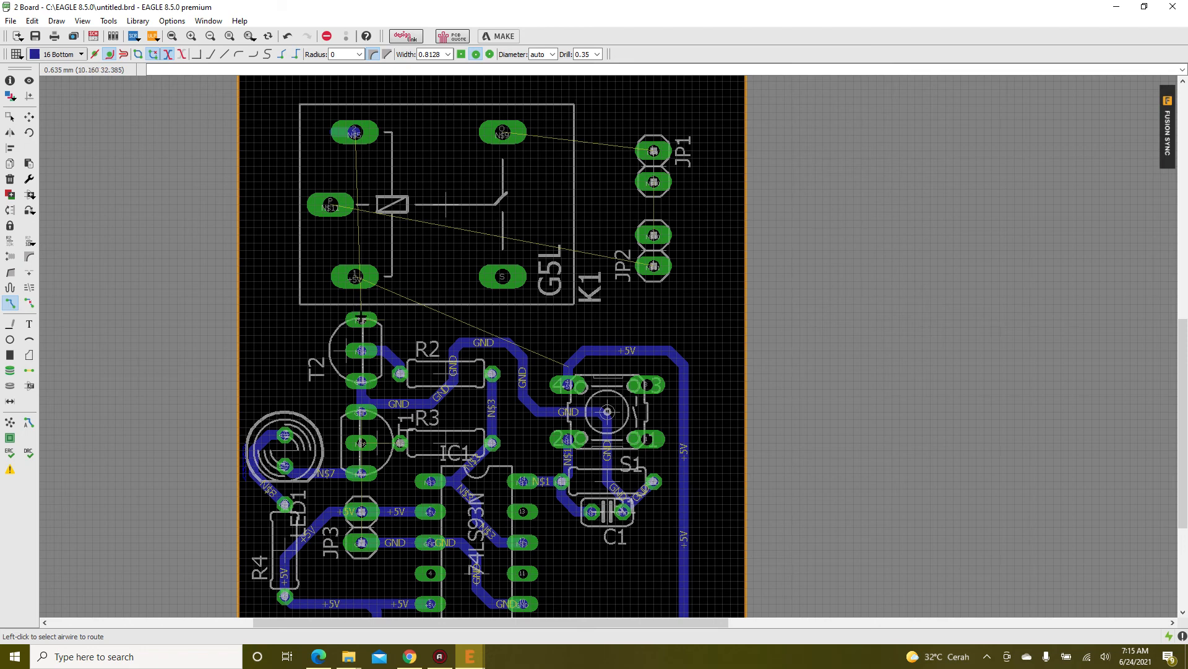
pyautogui.click(362, 319)
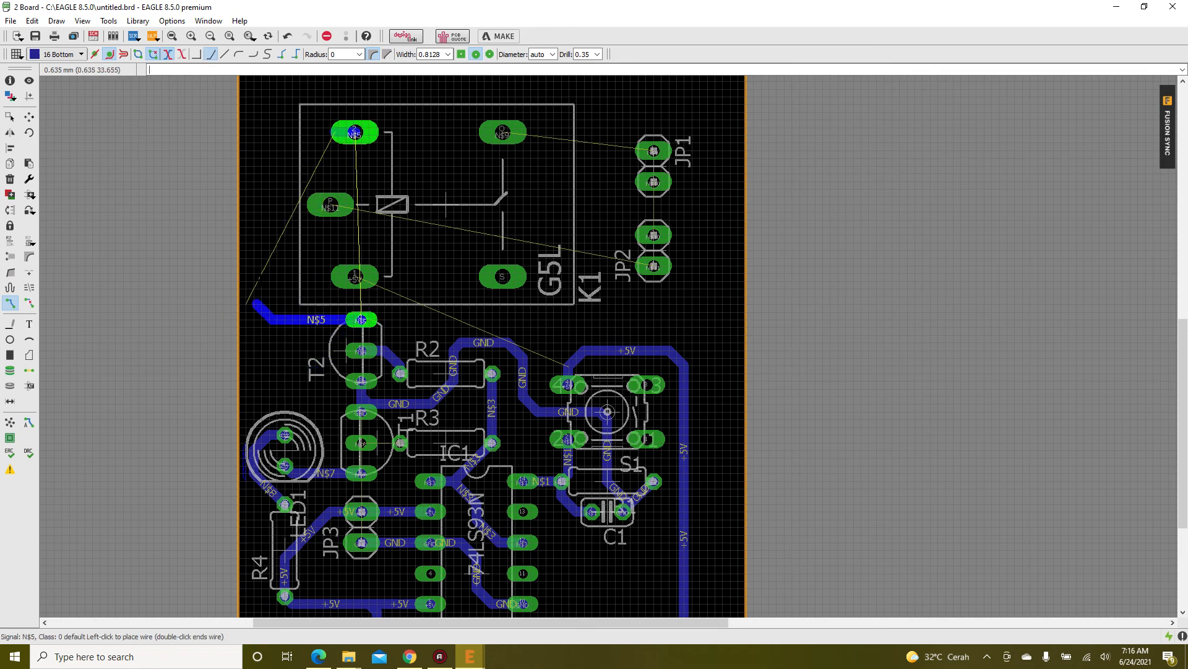
pyautogui.click(277, 282)
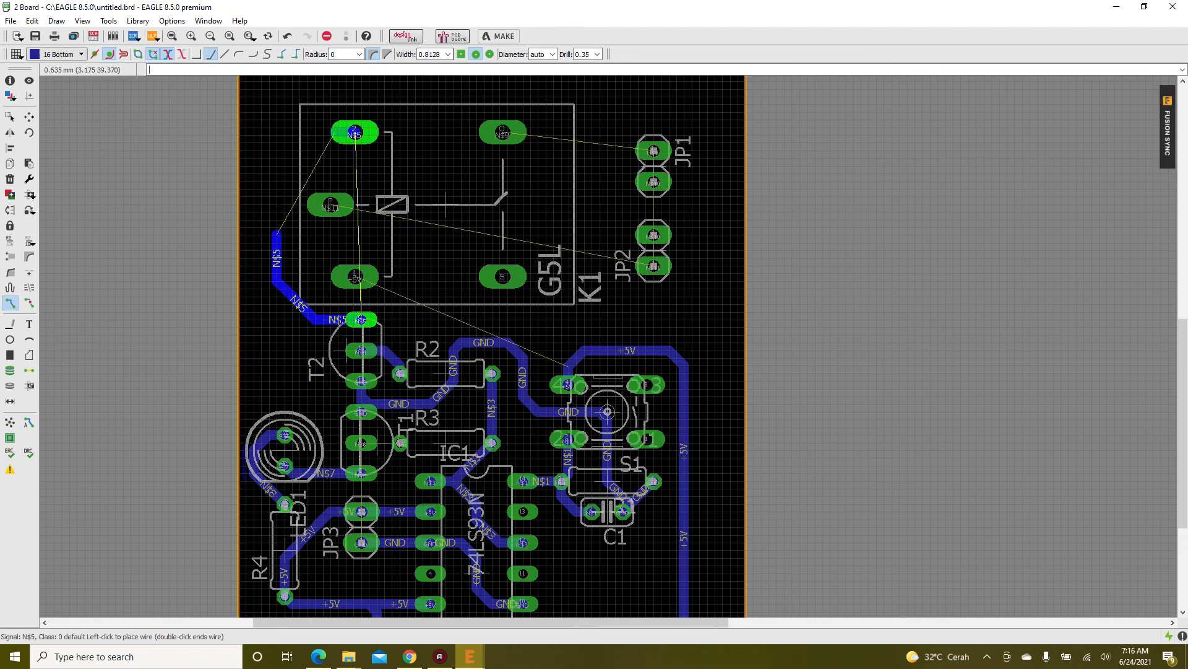
pyautogui.click(307, 134)
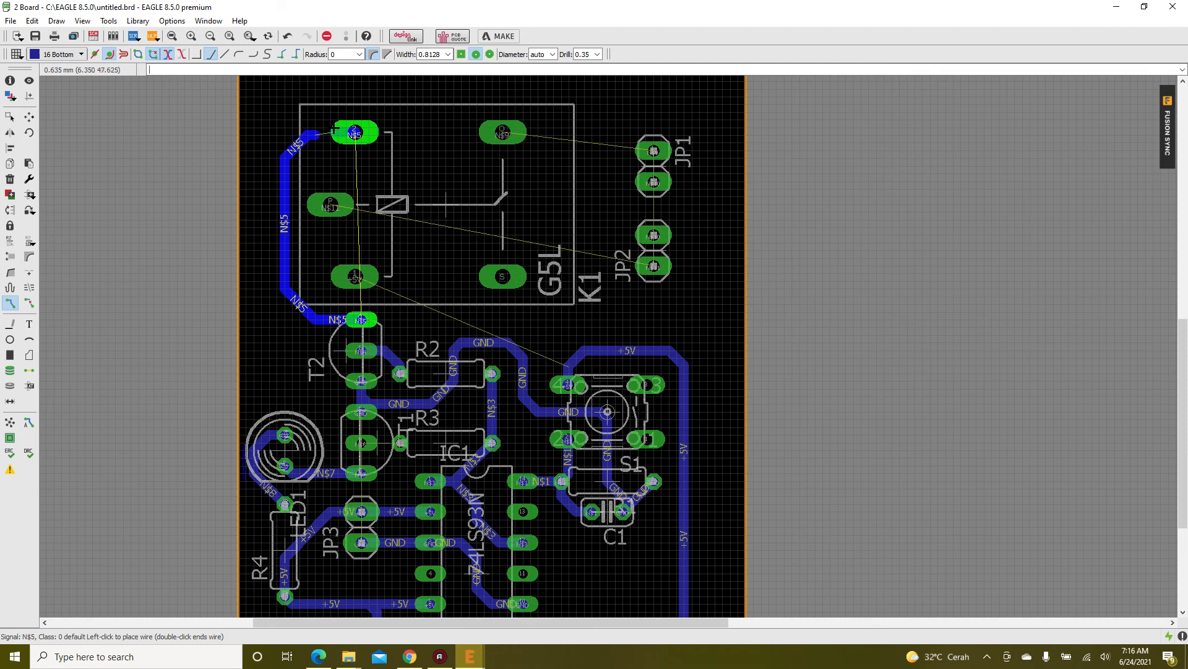
pyautogui.click(354, 134)
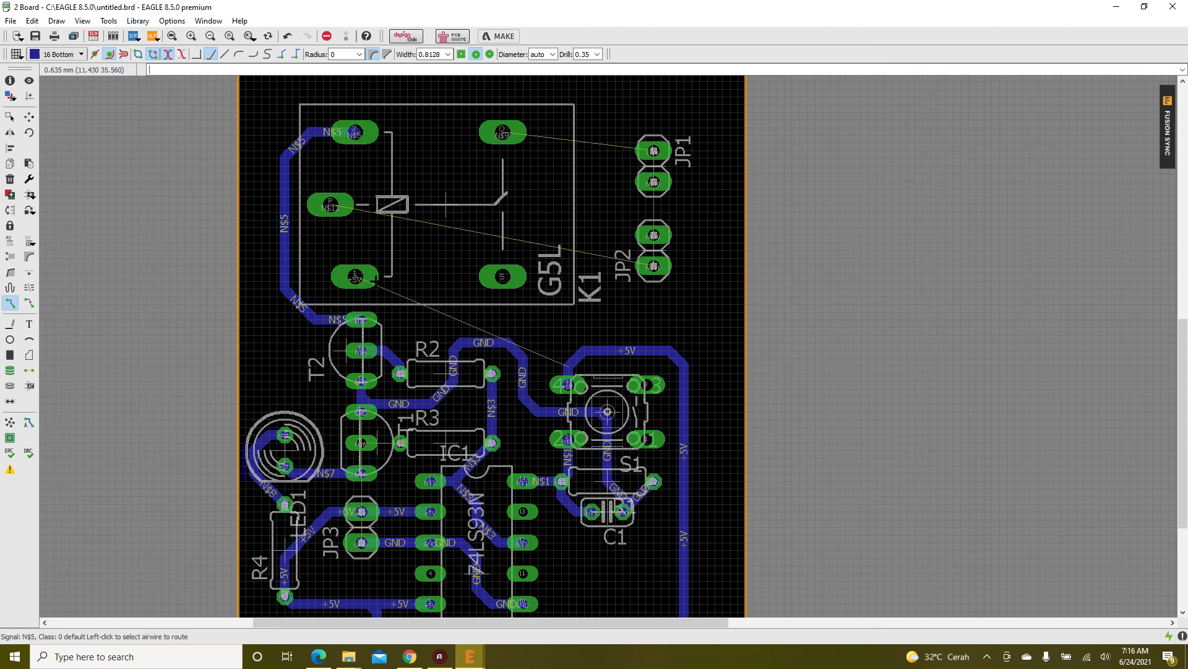
# - Route the +5V trace from K1 pad 1 above R2 to the existing +5V trace at S1 pad 4
pyautogui.click(374, 280)
pyautogui.scroll(2, 415, 320)
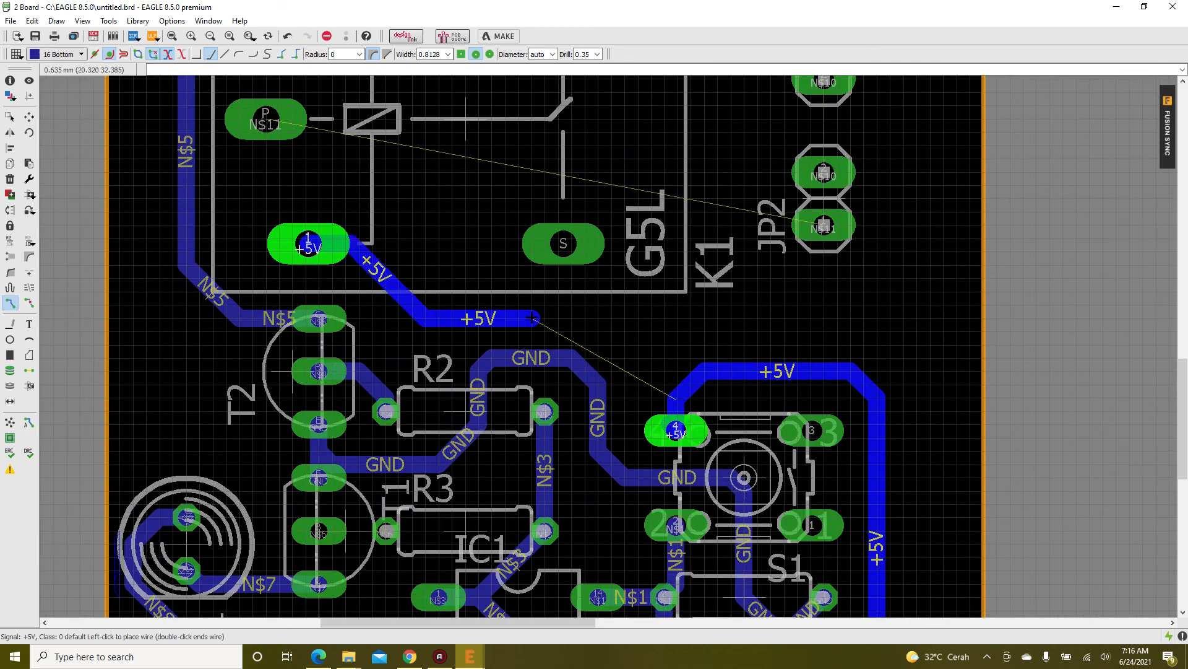
pyautogui.click(678, 398)
# - Route the N$11 trace from K1 pad P through the relay outline to JP2's lower pad
pyautogui.scroll(-6, 679, 398)
pyautogui.scroll(5, 563, 276)
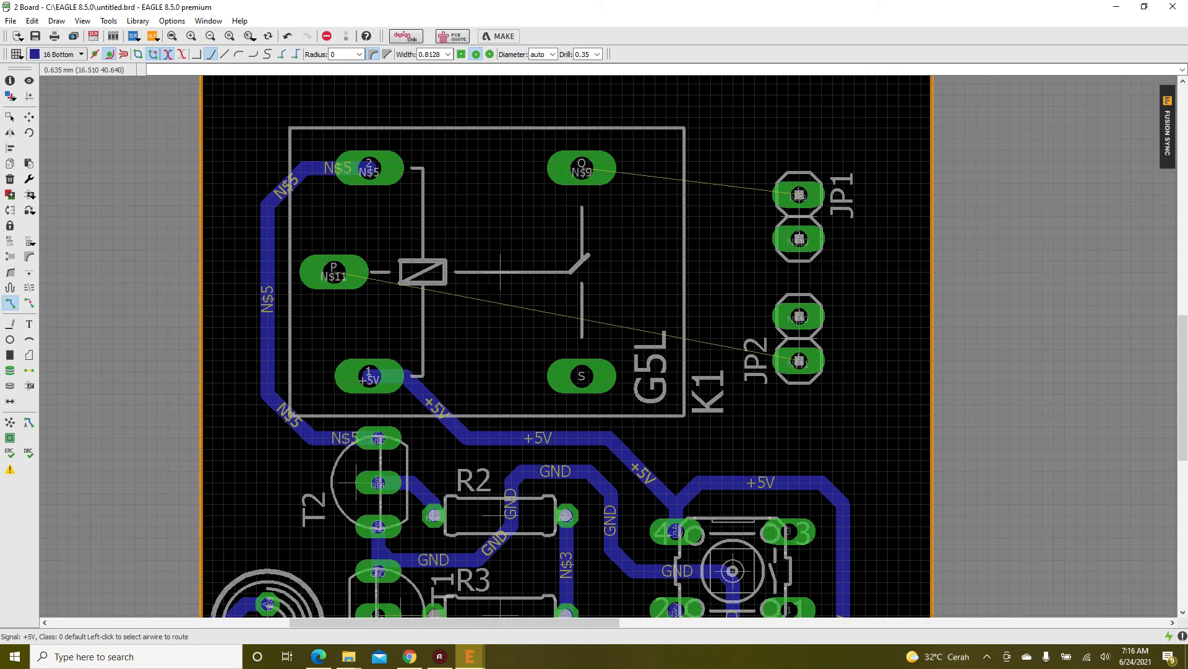
pyautogui.click(346, 271)
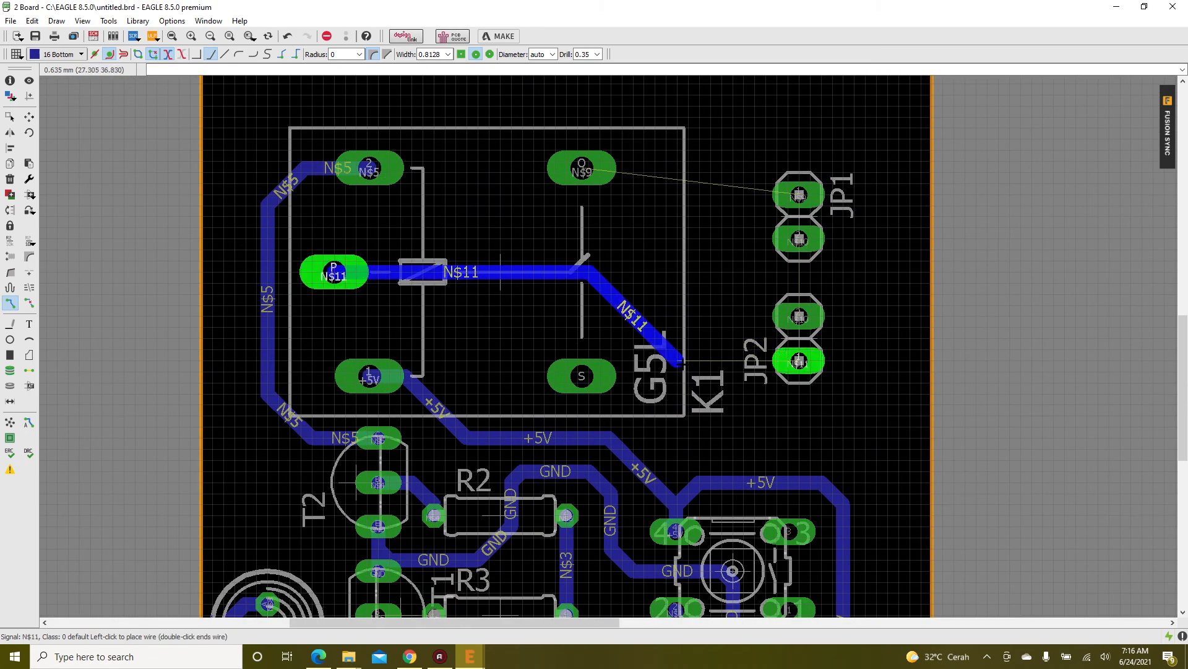
pyautogui.click(799, 361)
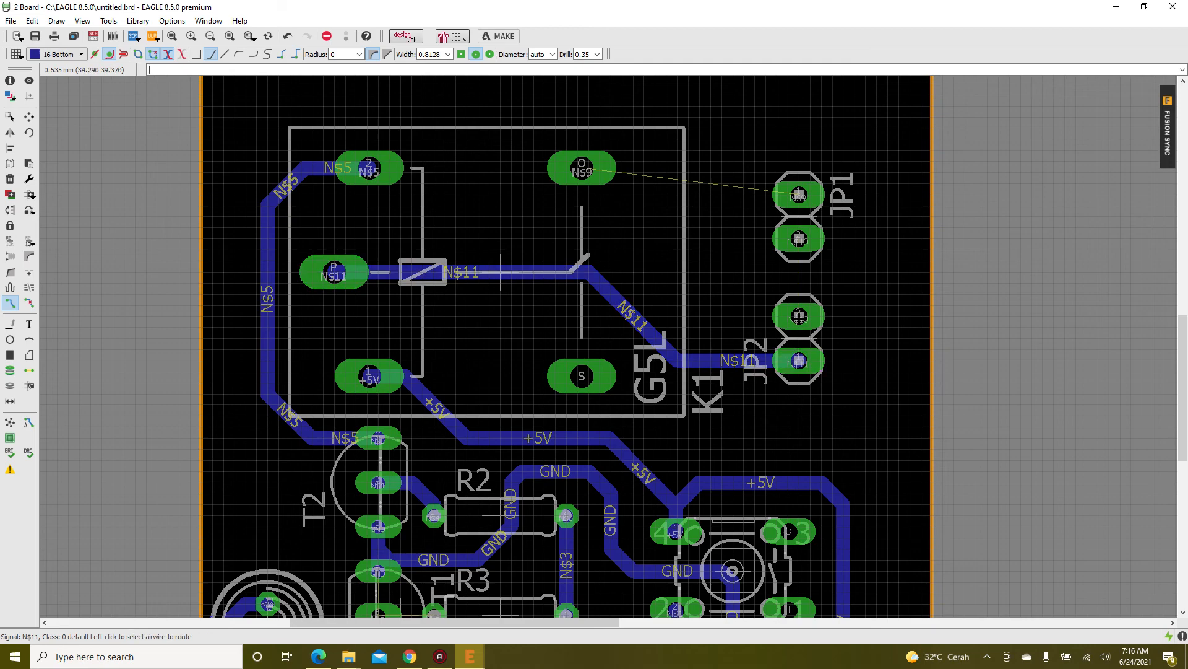
# - Route the N$10 trace between JP2's upper pad and JP1's lower pad, and the N$9 trace from K1 pad O to JP1's upper pad
pyautogui.click(795, 278)
pyautogui.click(798, 241)
pyautogui.click(604, 170)
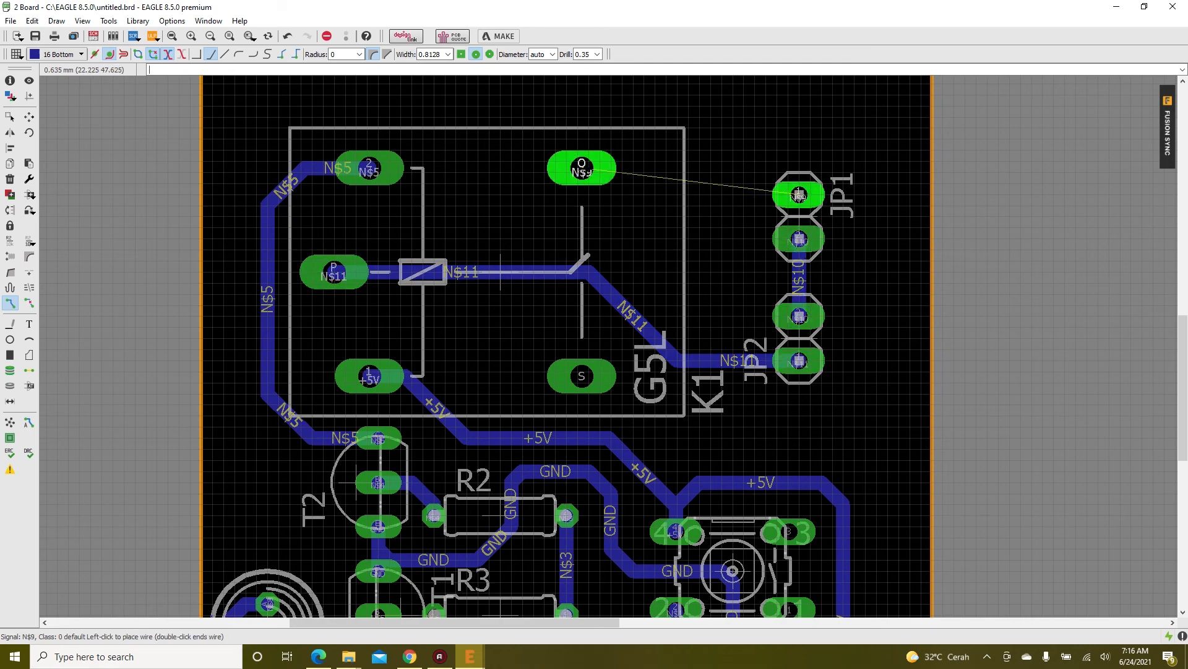
pyautogui.click(800, 195)
pyautogui.hotkey('alt', 'F2')
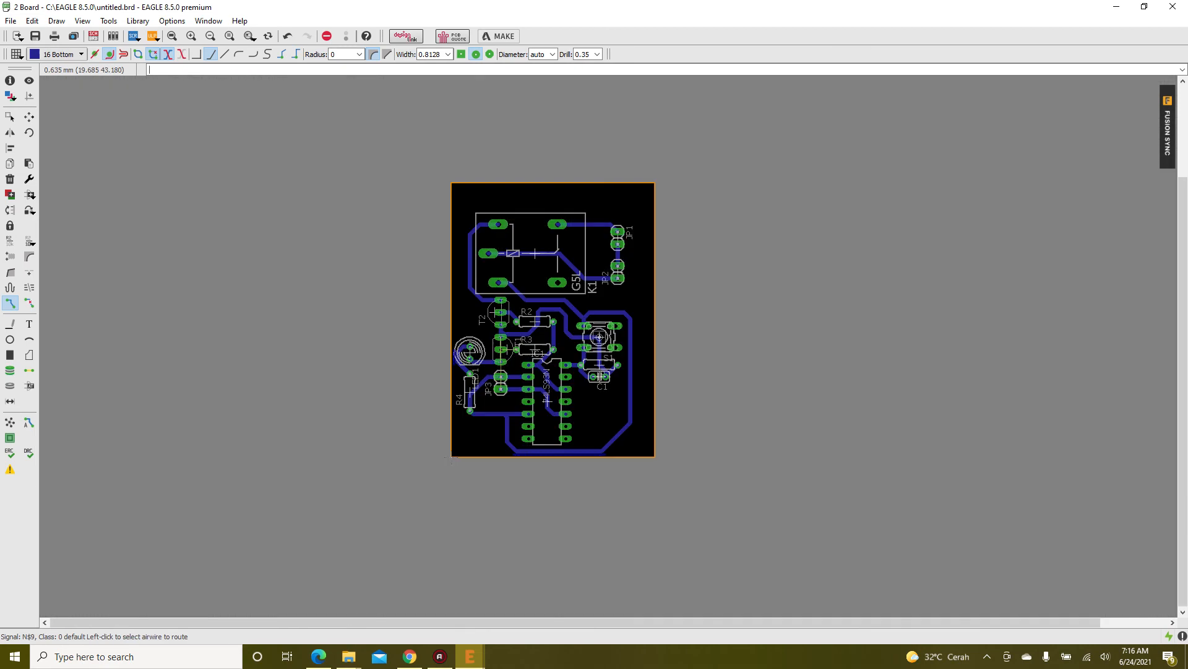
# - Move the board outline's upper edge down to just above K1, making the board about 51 mm high
pyautogui.scroll(2, 593, 361)
pyautogui.click(29, 116)
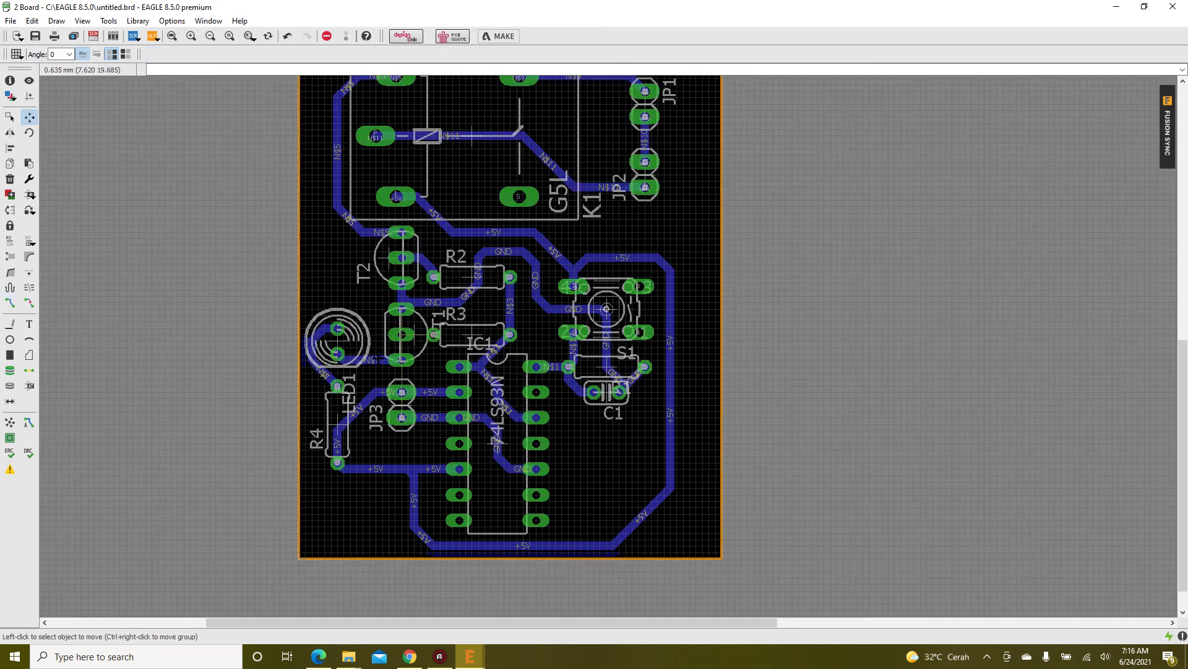
pyautogui.hotkey('alt', 'F2')
pyautogui.scroll(2, 441, 195)
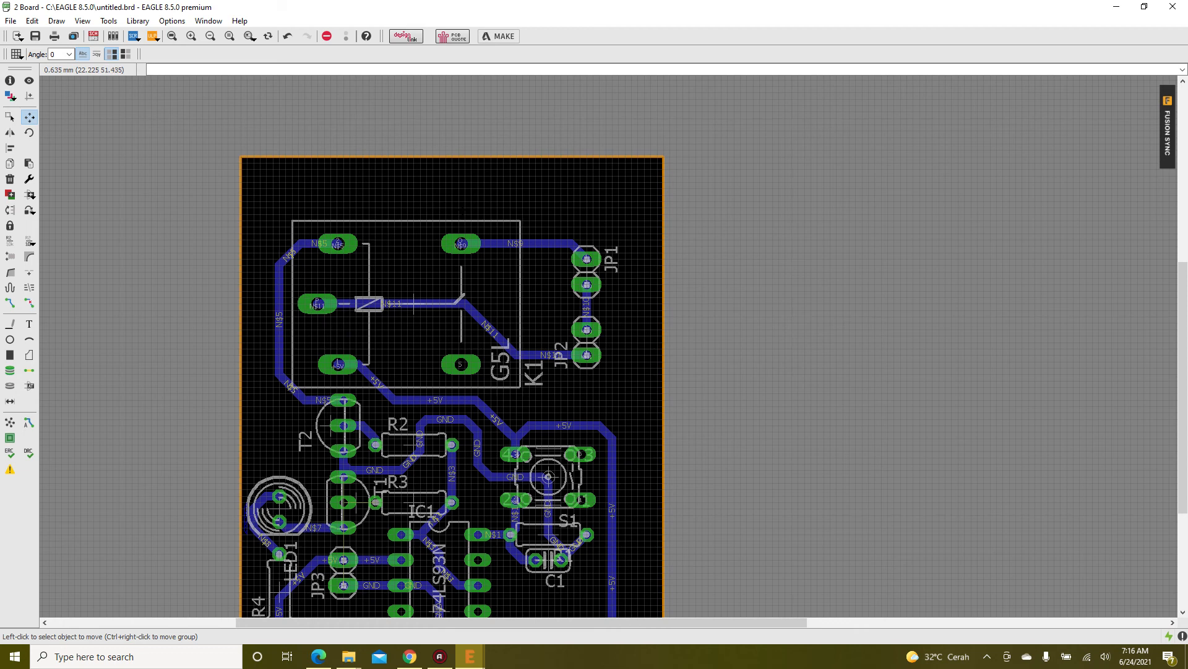
pyautogui.click(439, 158)
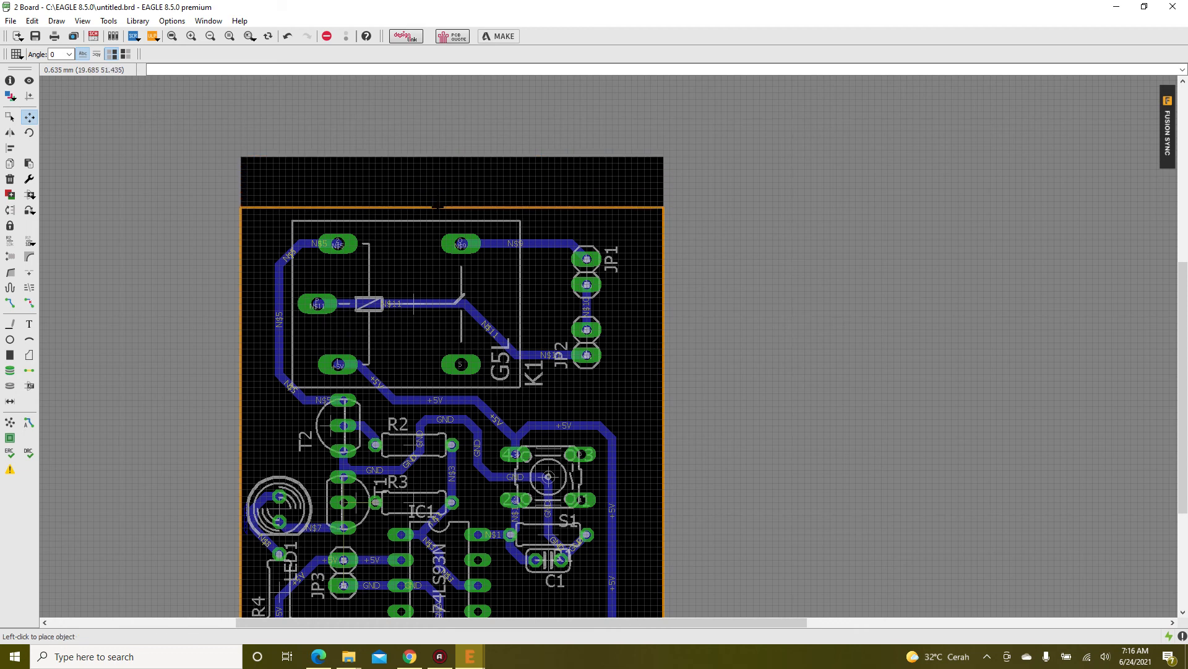
pyautogui.click(437, 206)
# - Move the board outline's right edge inward to just beyond the +5V trace and JP1, making the board about 39 mm wide
pyautogui.scroll(-4, 398, 184)
pyautogui.scroll(4, 511, 371)
pyautogui.scroll(-2, 509, 359)
pyautogui.scroll(1, 524, 196)
pyautogui.click(523, 219)
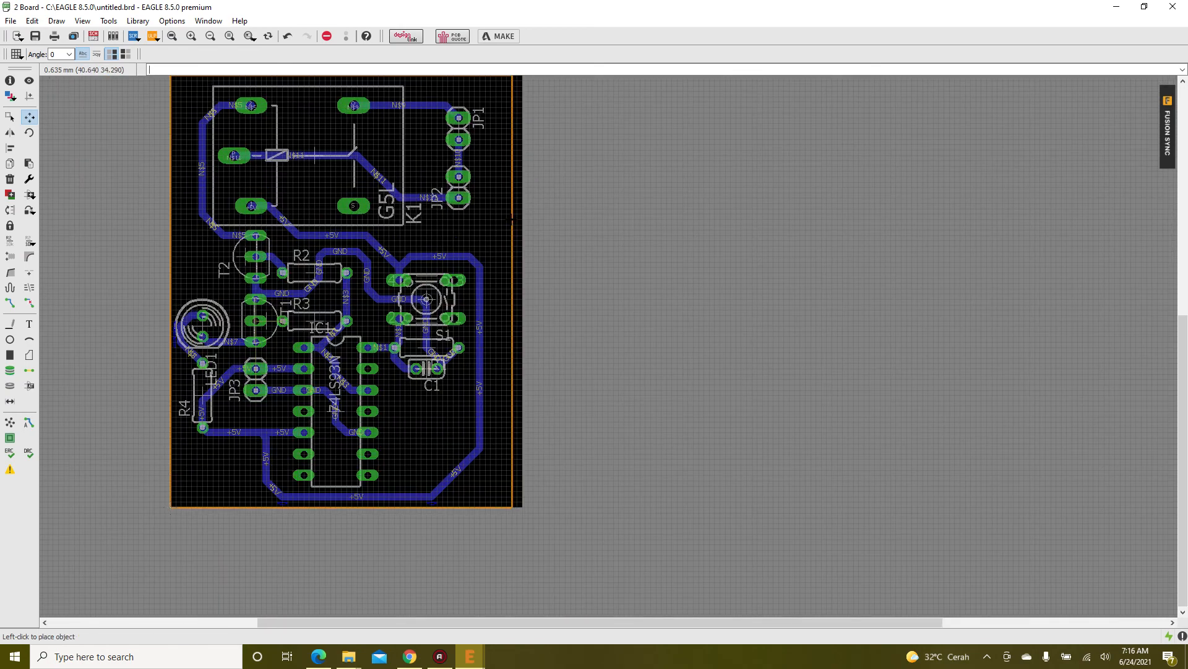
pyautogui.click(496, 216)
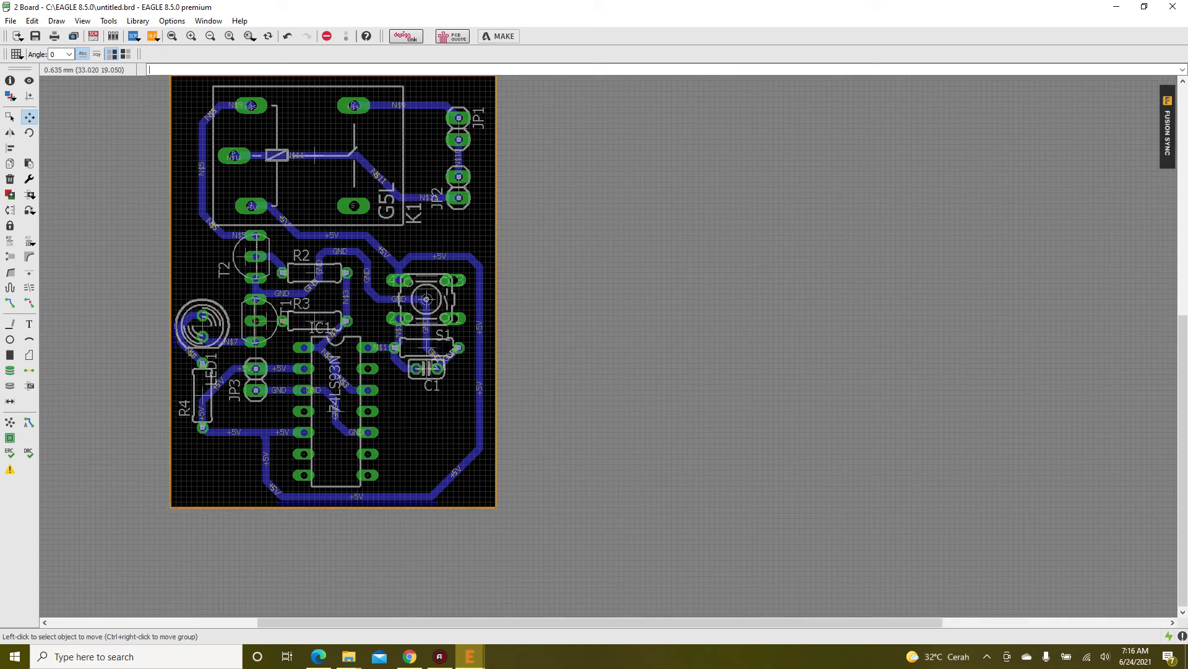
pyautogui.scroll(-4, 385, 353)
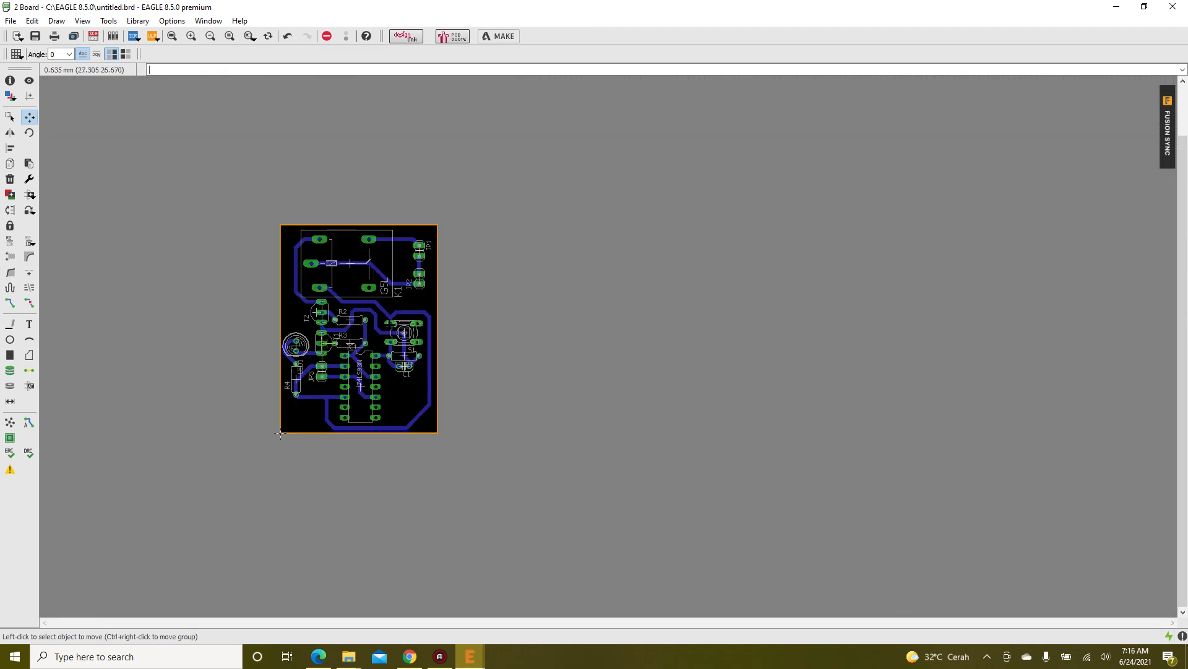
# - Dimension the board's width above its upper edge and its height beside its right edge on layer 20 Dimension
pyautogui.click(10, 401)
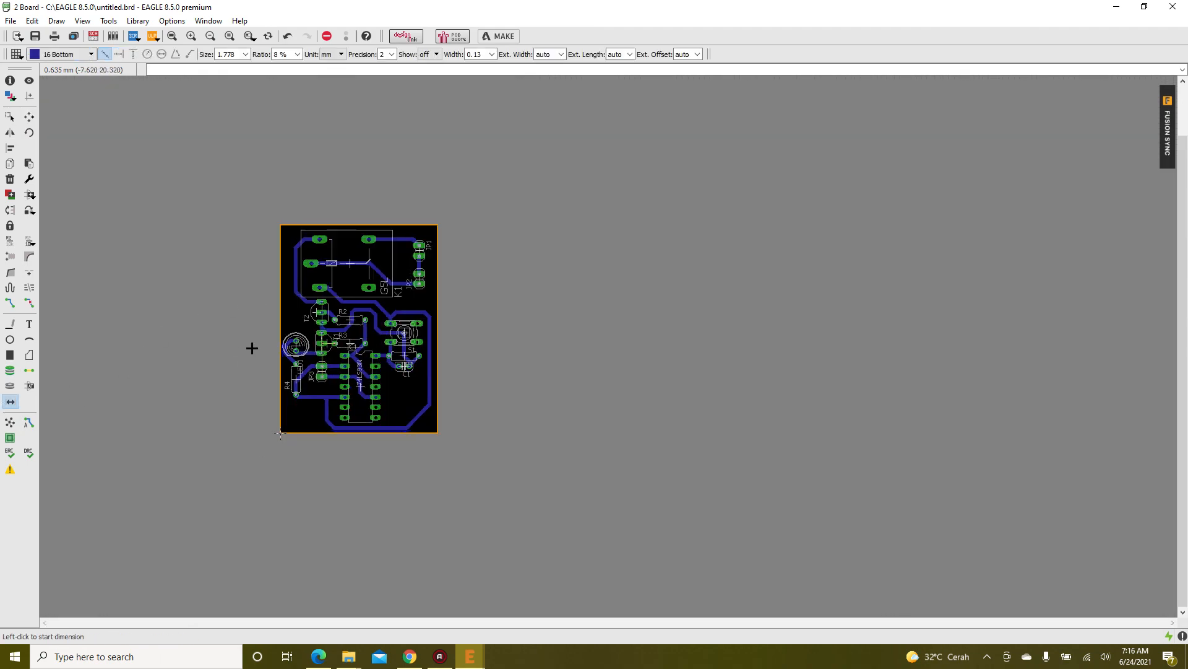
pyautogui.scroll(2, 342, 234)
pyautogui.click(368, 214)
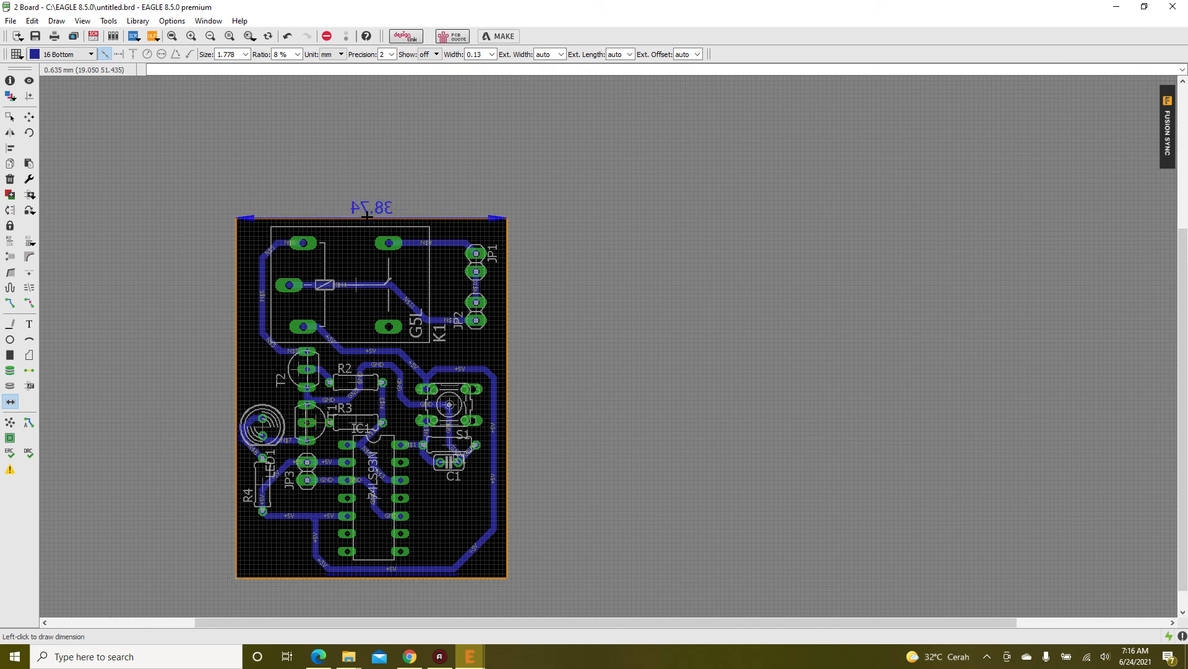
pyautogui.click(68, 54)
pyautogui.click(60, 116)
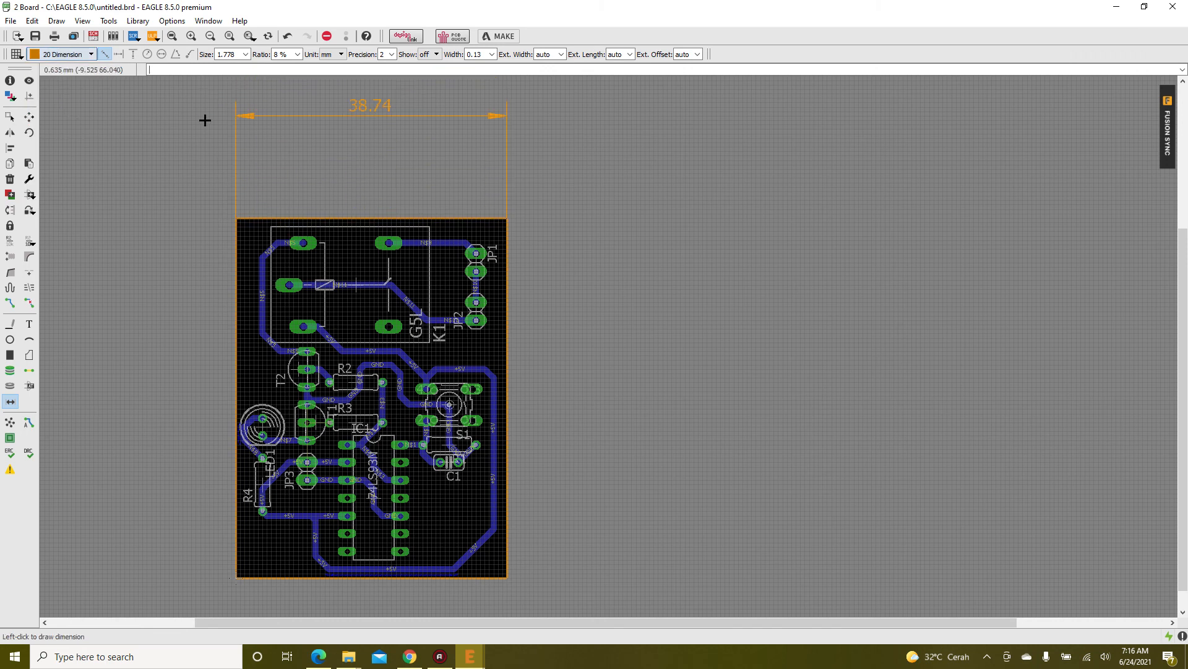
pyautogui.click(340, 198)
pyautogui.click(507, 376)
pyautogui.click(531, 383)
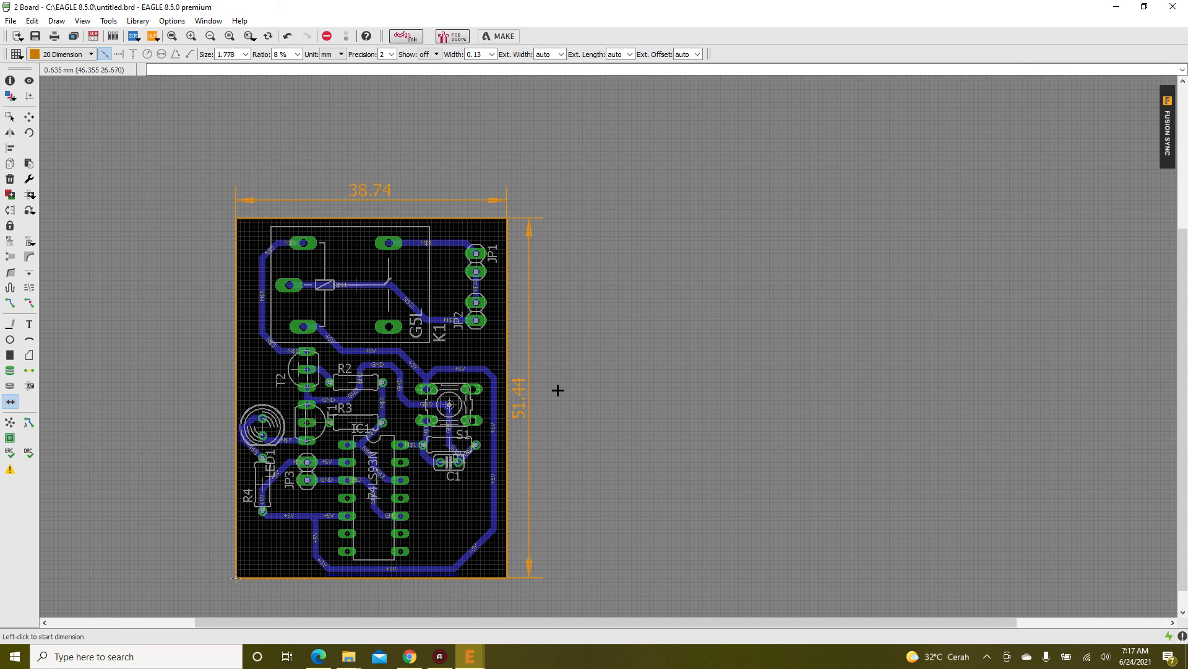
pyautogui.scroll(5, 330, 385)
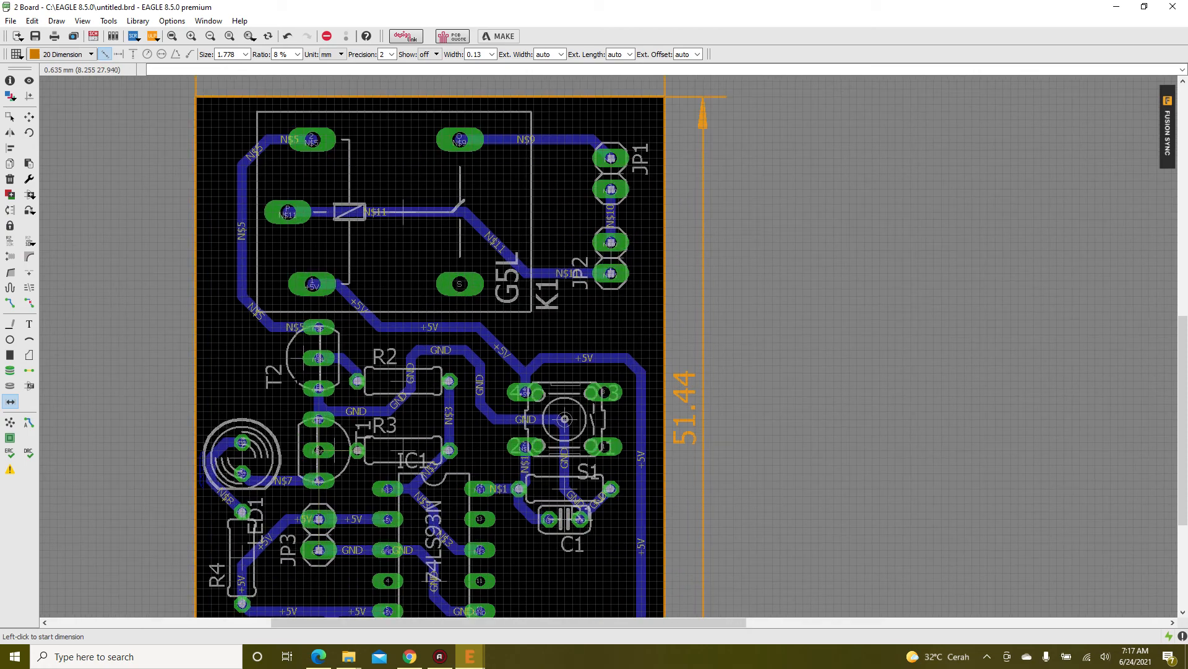
pyautogui.scroll(1, 410, 370)
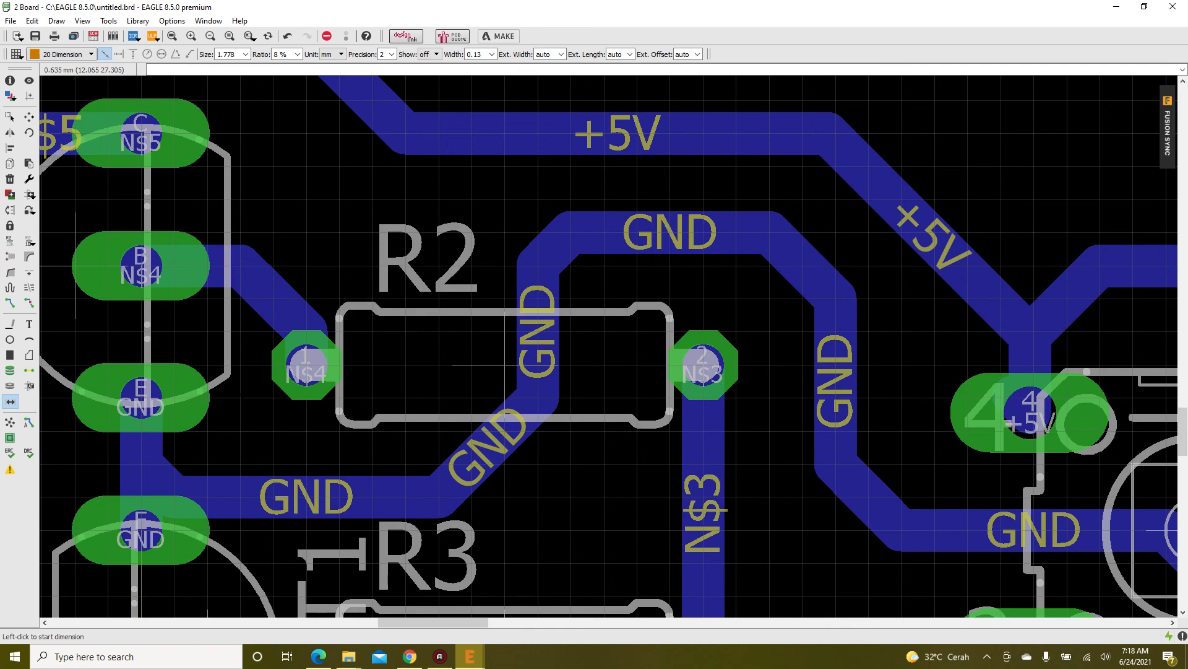
pyautogui.scroll(-5, 504, 365)
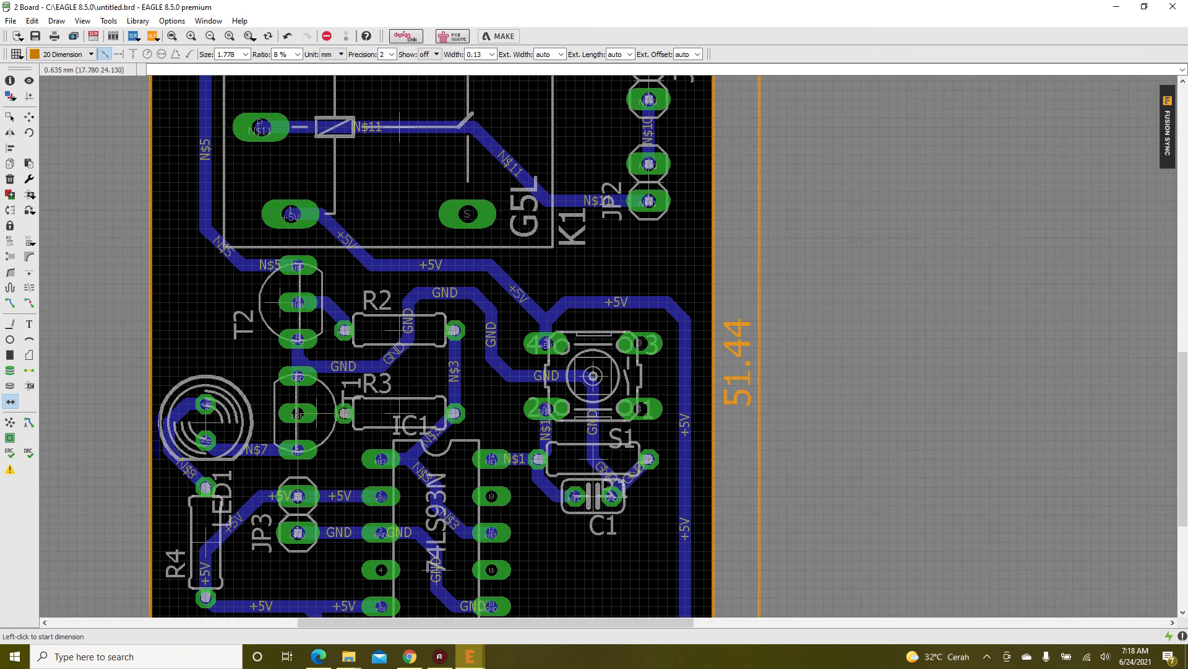
pyautogui.scroll(-3, 408, 389)
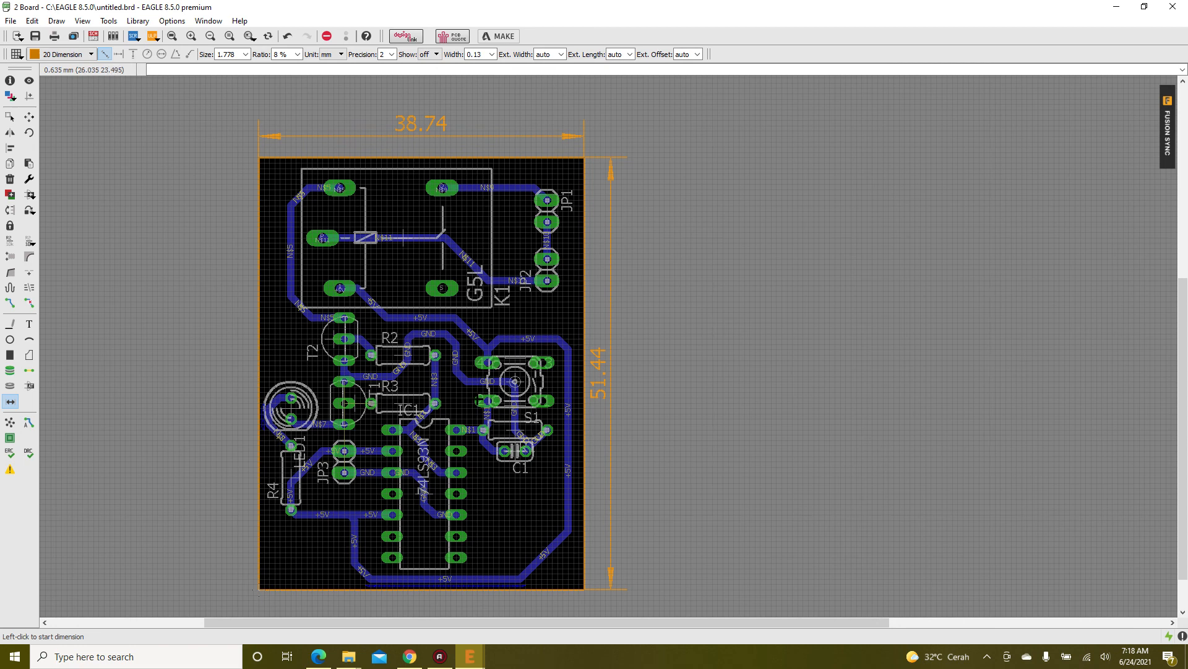
pyautogui.click(438, 658)
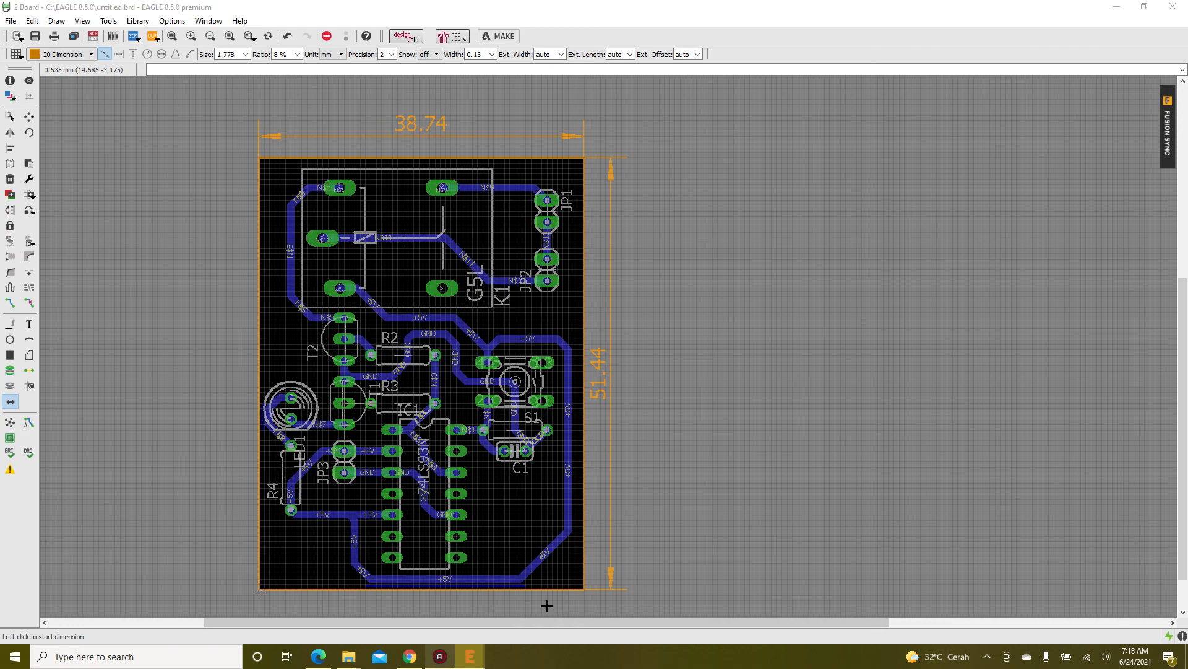